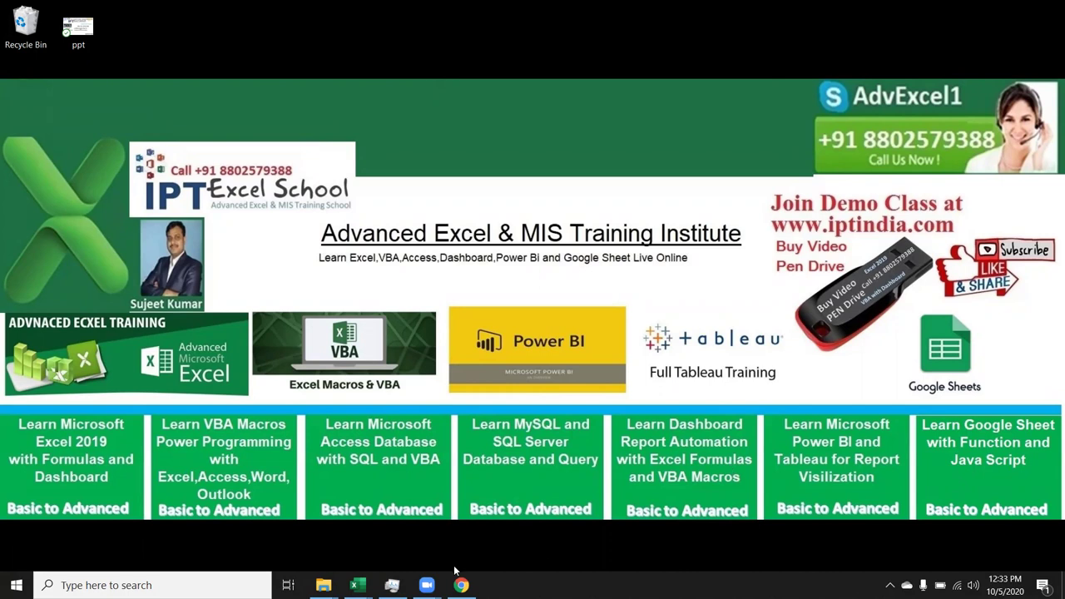
Bring the 'Data - Excel' window with Sheet1's sales table to the front from the taskbar.
mouse_move(358, 585)
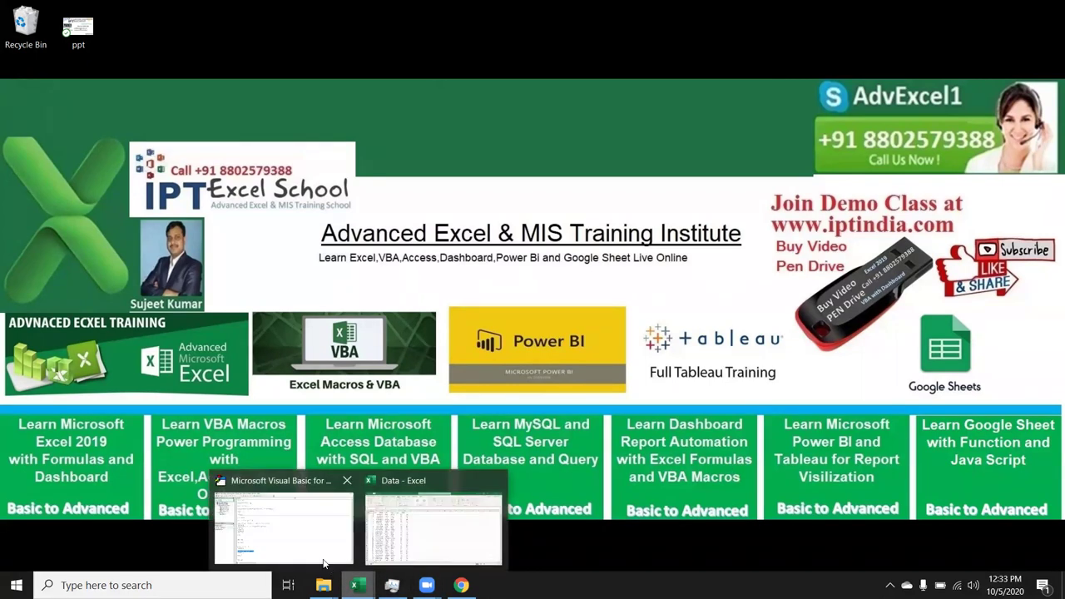
left_click(381, 530)
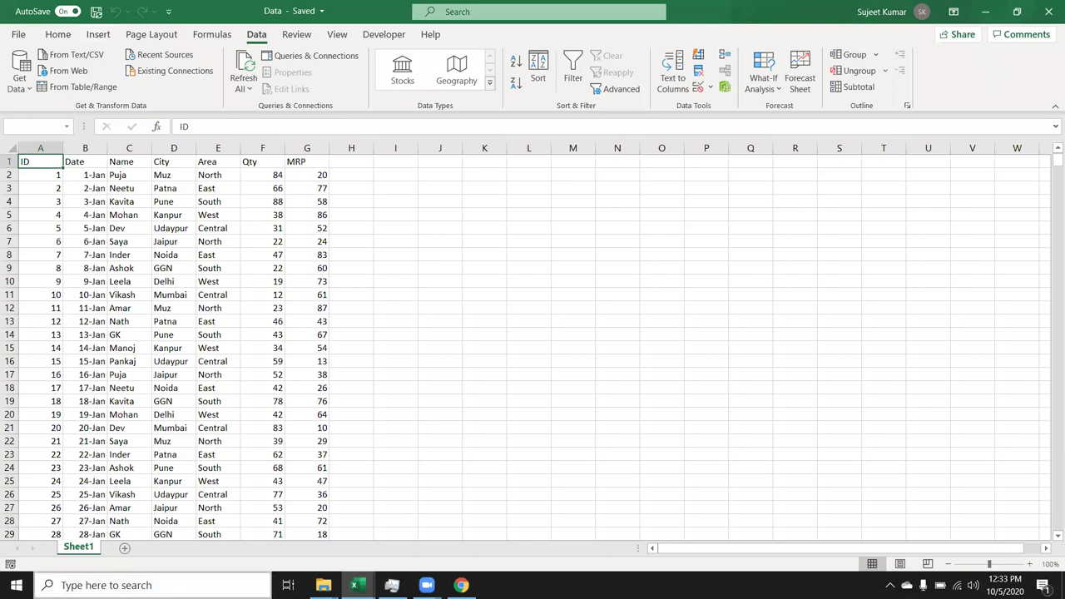
Insert a new blank worksheet, Sheet6, into the Data workbook with Shift+F11.
key("shift+F11")
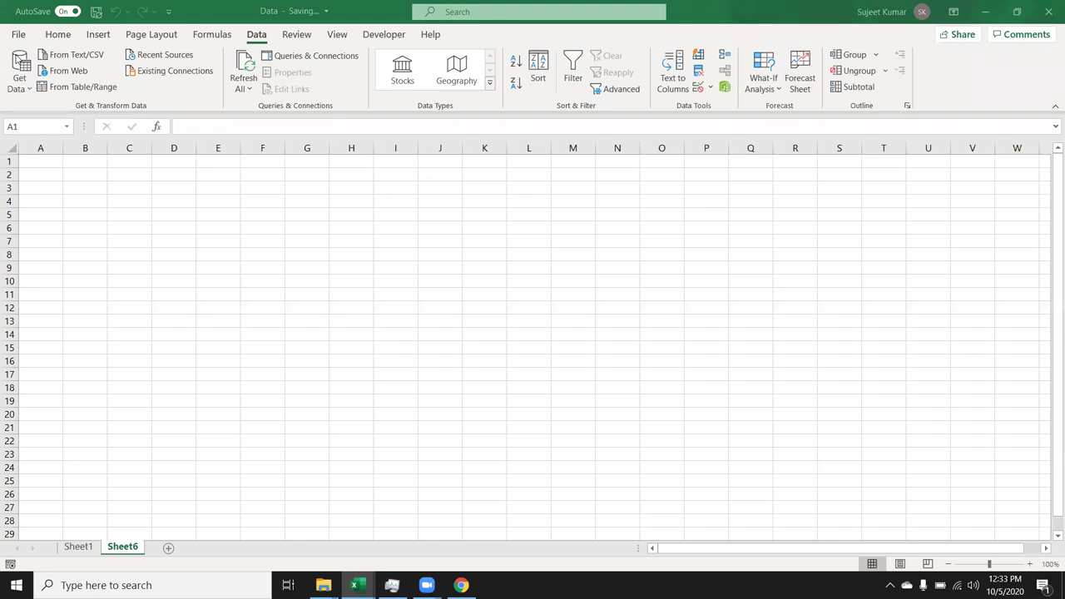
left_click(77, 546)
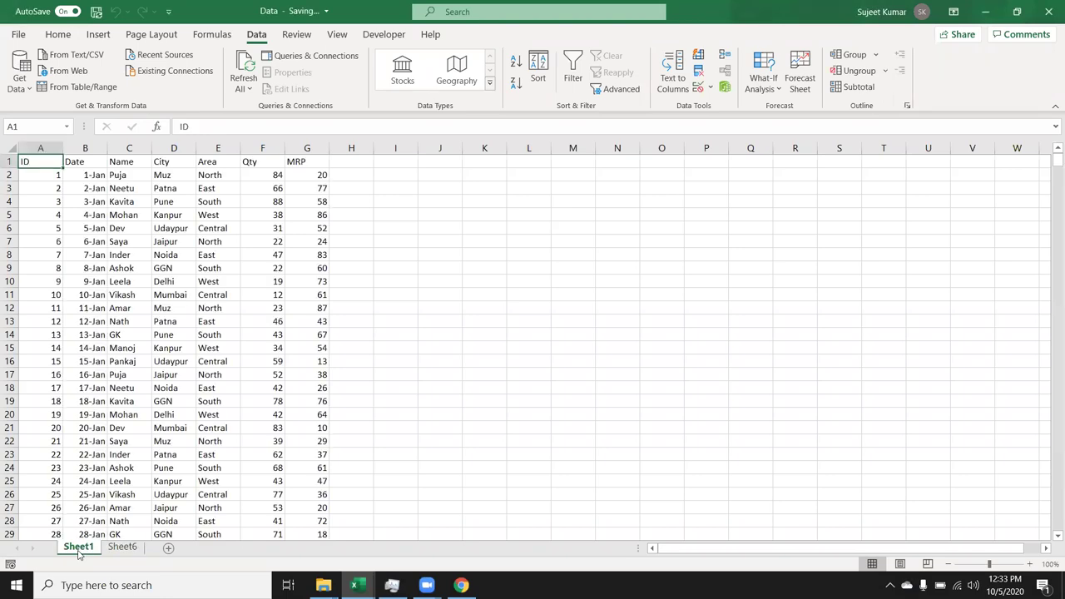
key("ctrl+Right")
key("ctrl+Down")
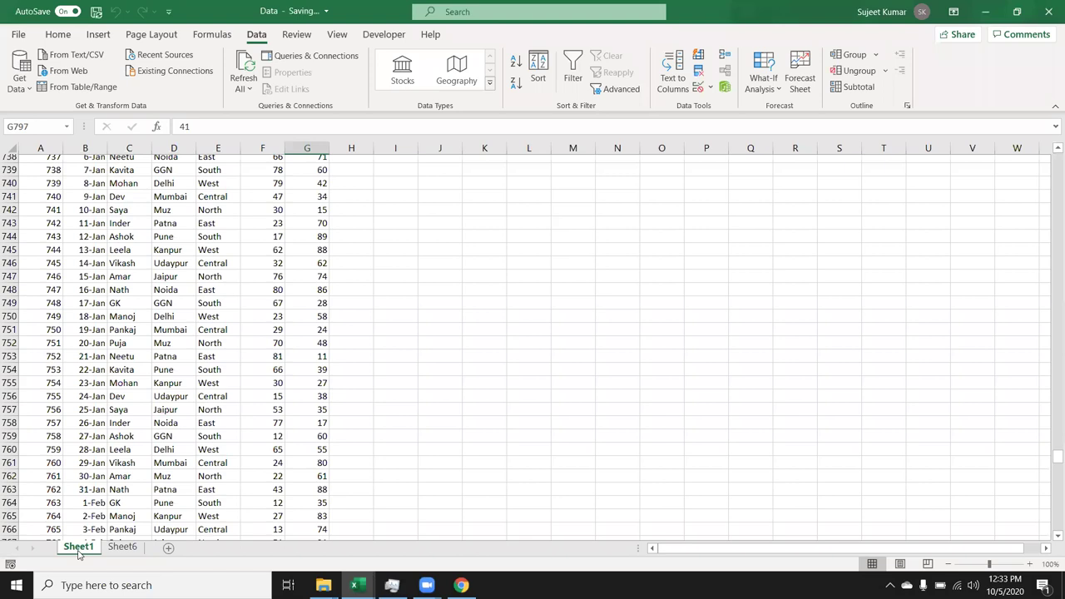
key("ctrl+Home")
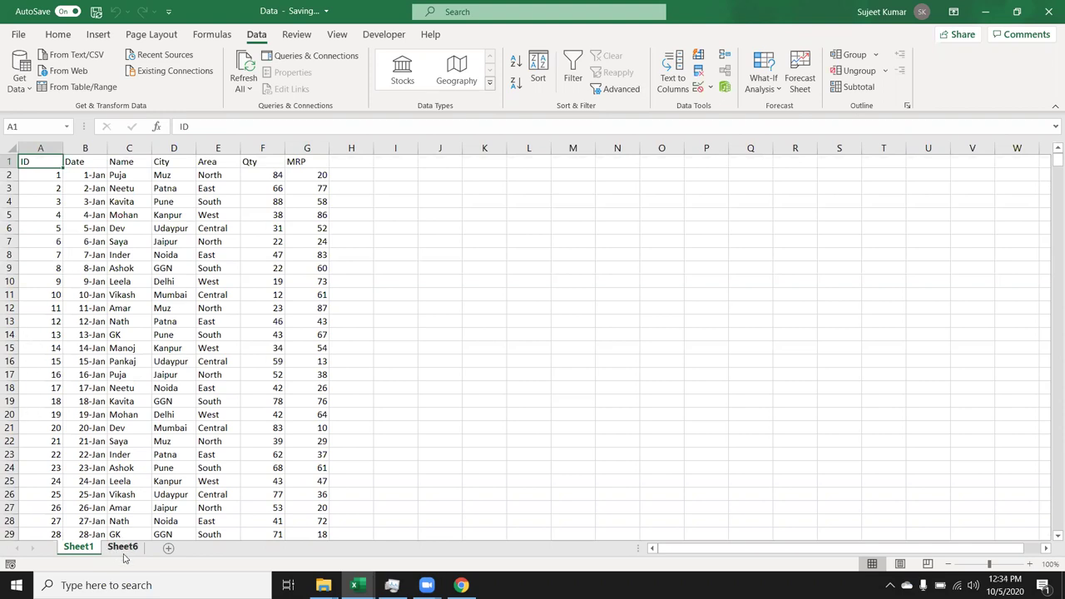
left_click(123, 549)
left_click(87, 552)
left_click(122, 549)
type("=")
left_click(77, 549)
left_click(27, 161)
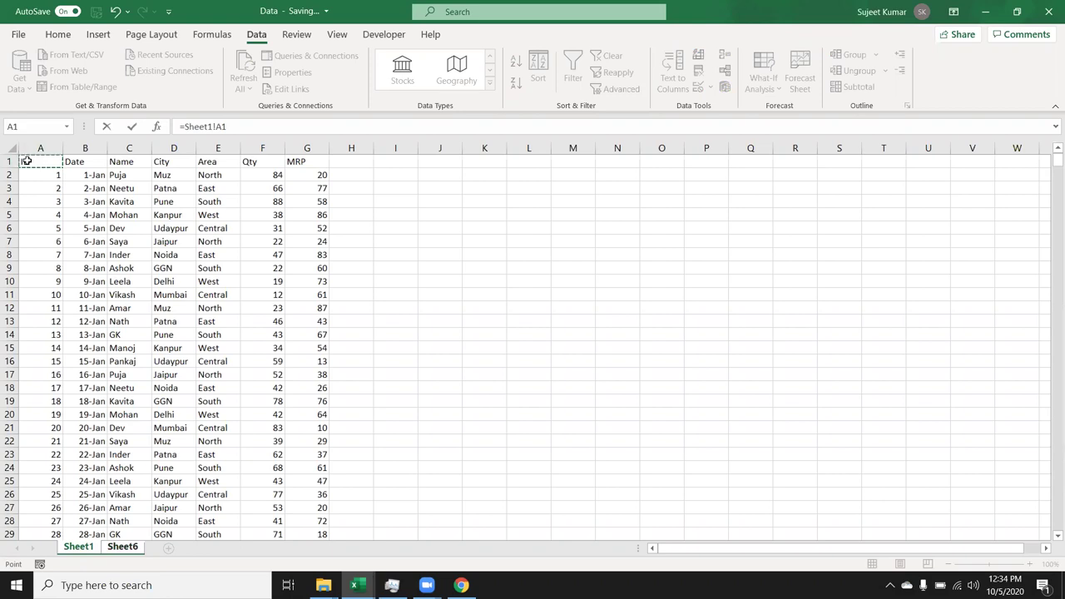
key("Return")
key("shift+Right")
key("shift+Right")
key("shift+Right")
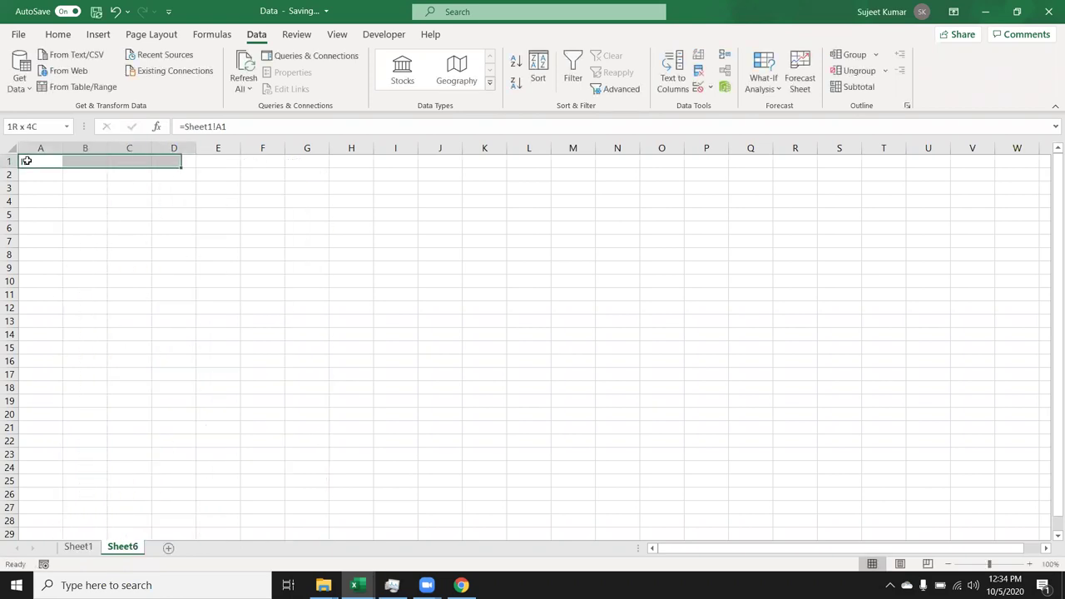
key("shift+Right")
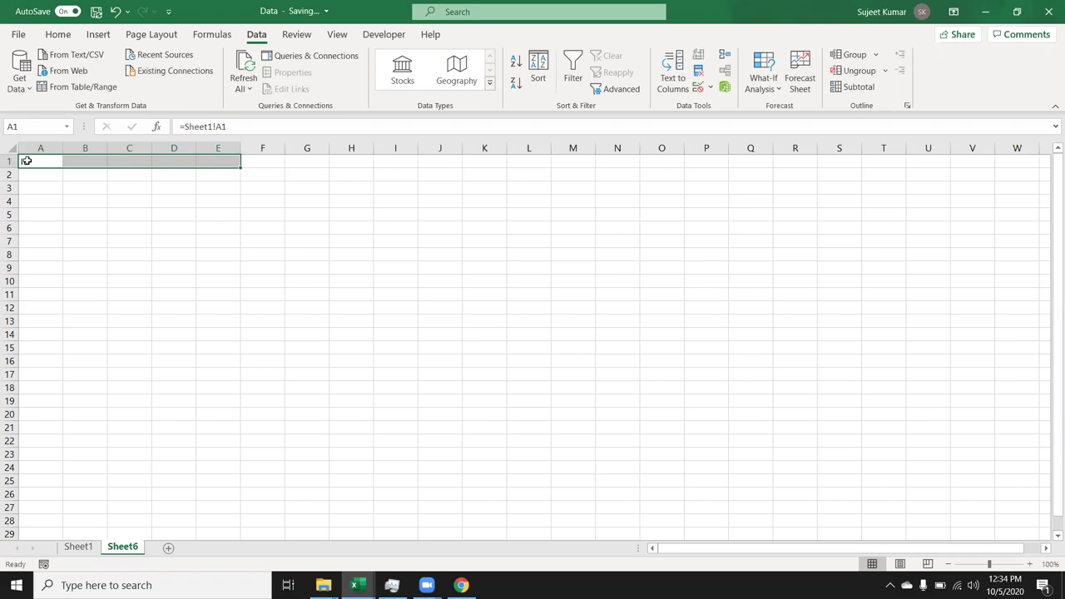
key("ctrl+r")
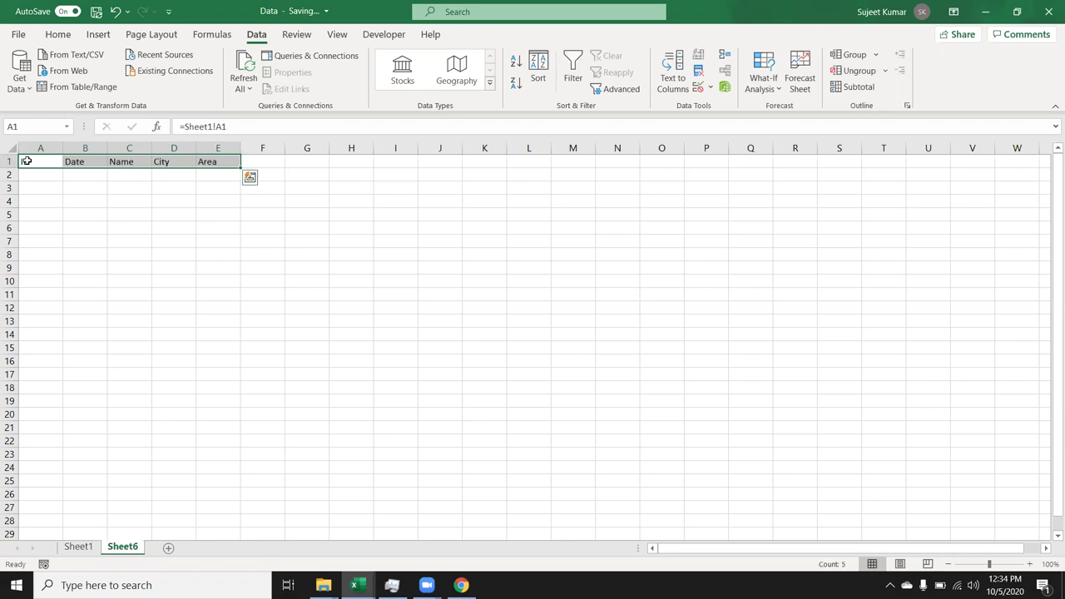
key("shift+Right")
key("shift+Right")
key("shift+Right")
key("shift+Right")
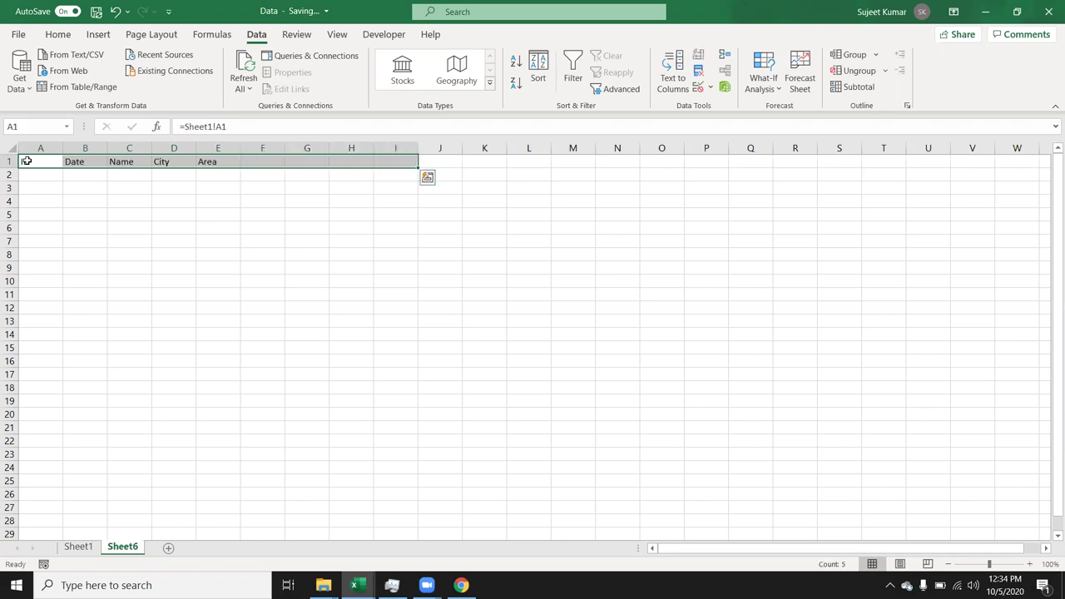
key("ctrl+r")
key("ctrl+Right")
key("shift+Left")
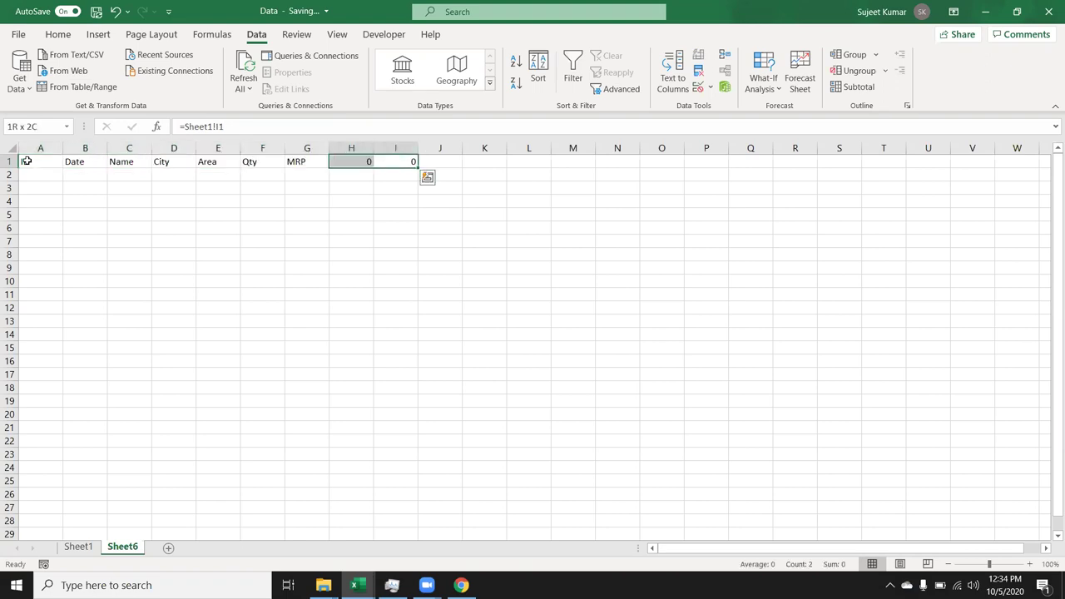
key("Delete")
key("ctrl+Left")
key("Left")
key("Left")
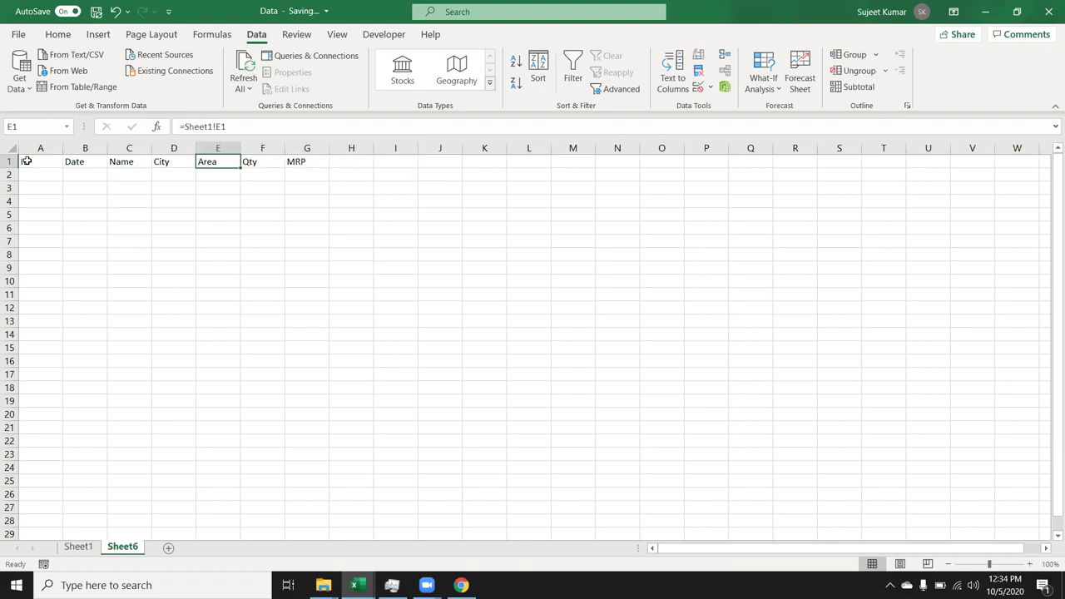
key("Left")
key("Left")
key("Left")
key("Left")
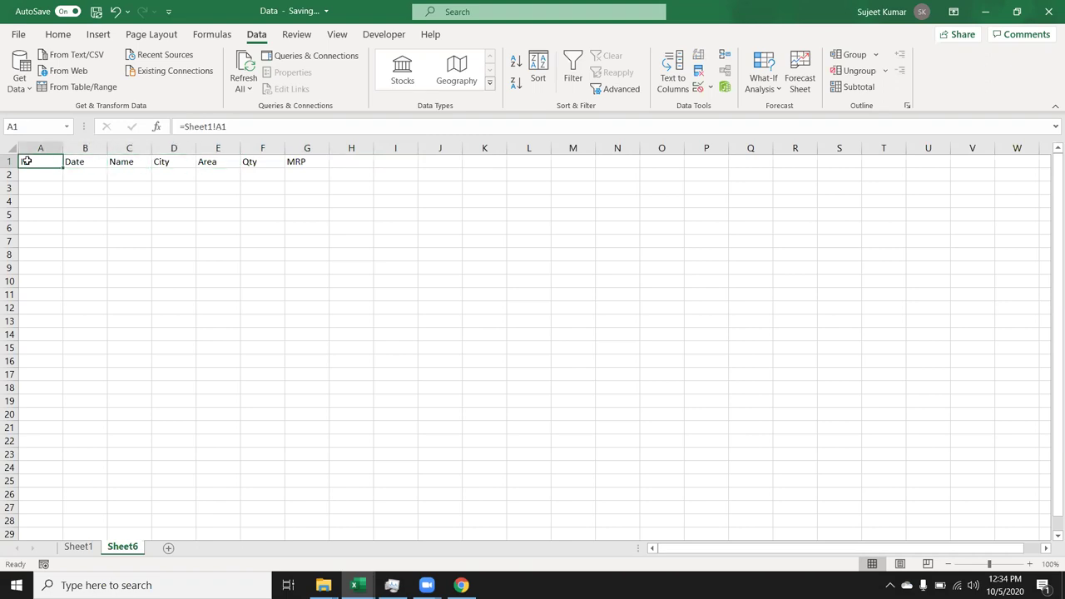
key("ctrl+shift+Right")
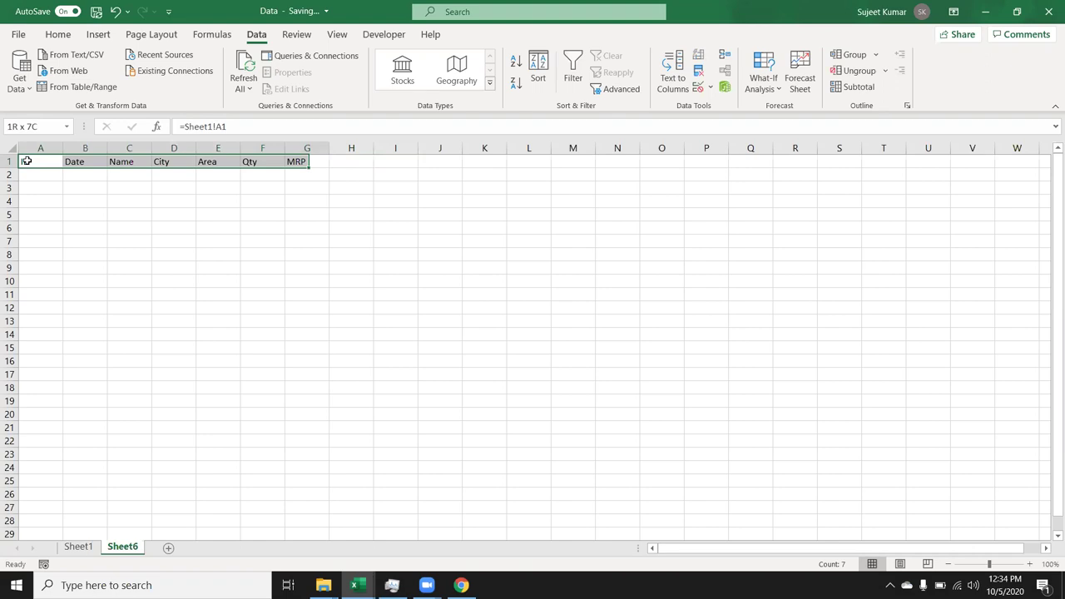
key("ctrl+v")
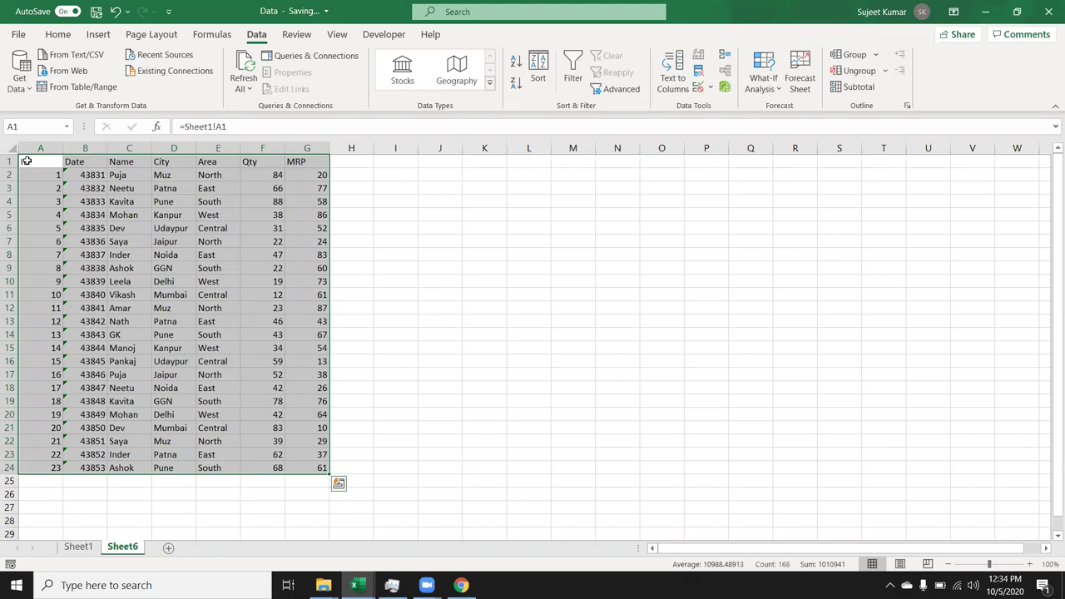
key("Delete")
left_click(43, 158)
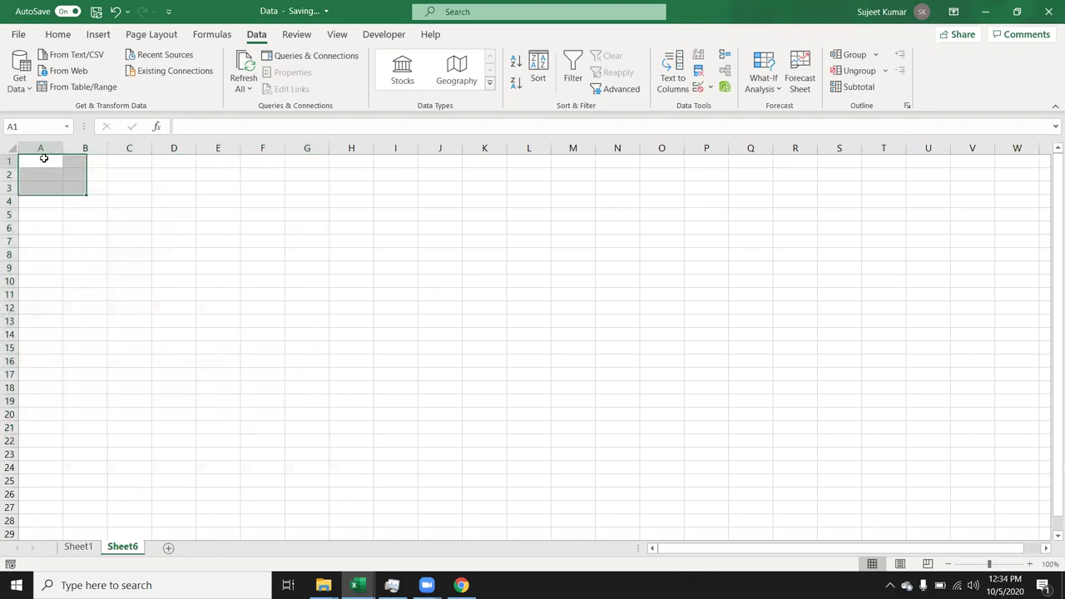
left_click(24, 91)
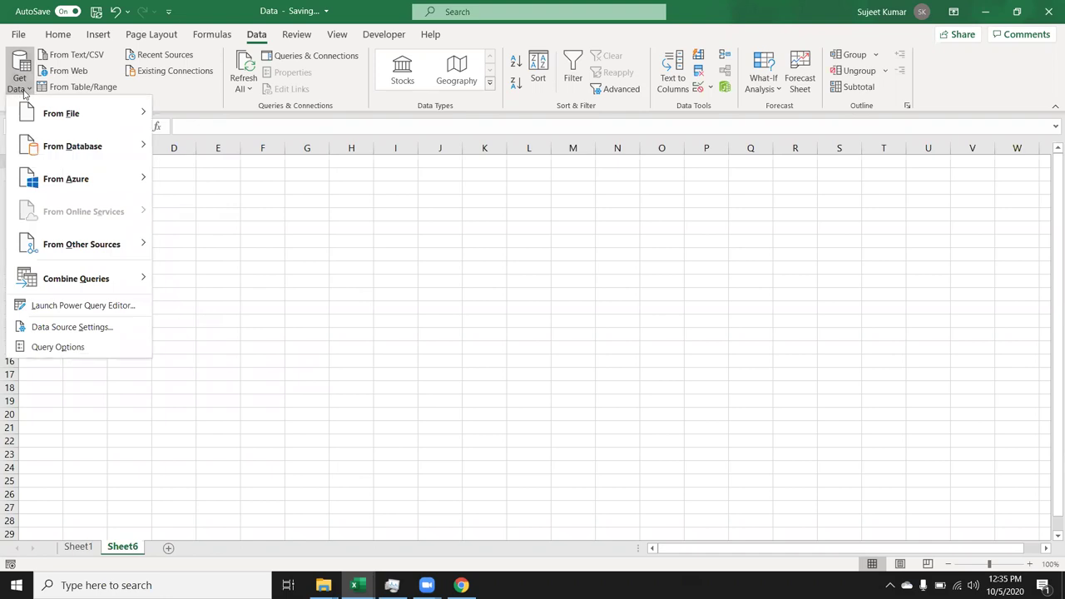
mouse_move(45, 113)
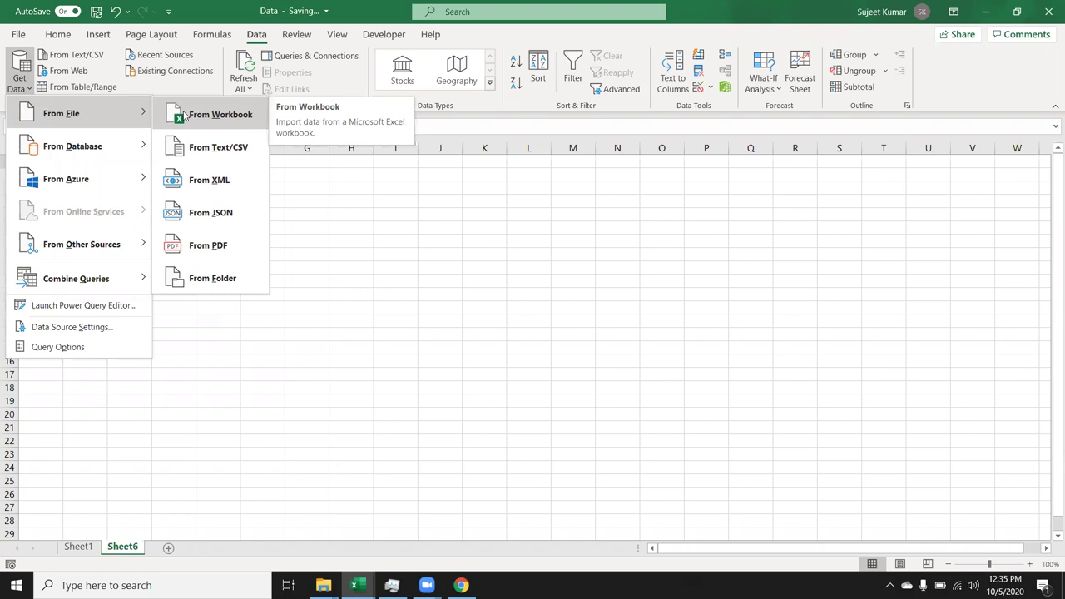
left_click(184, 115)
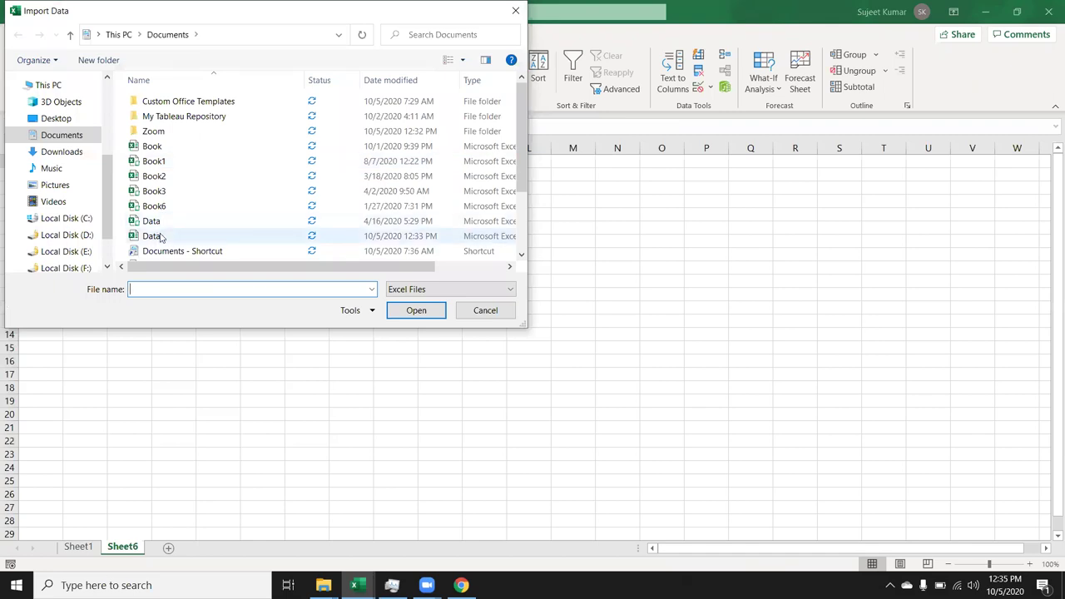
left_click(162, 238)
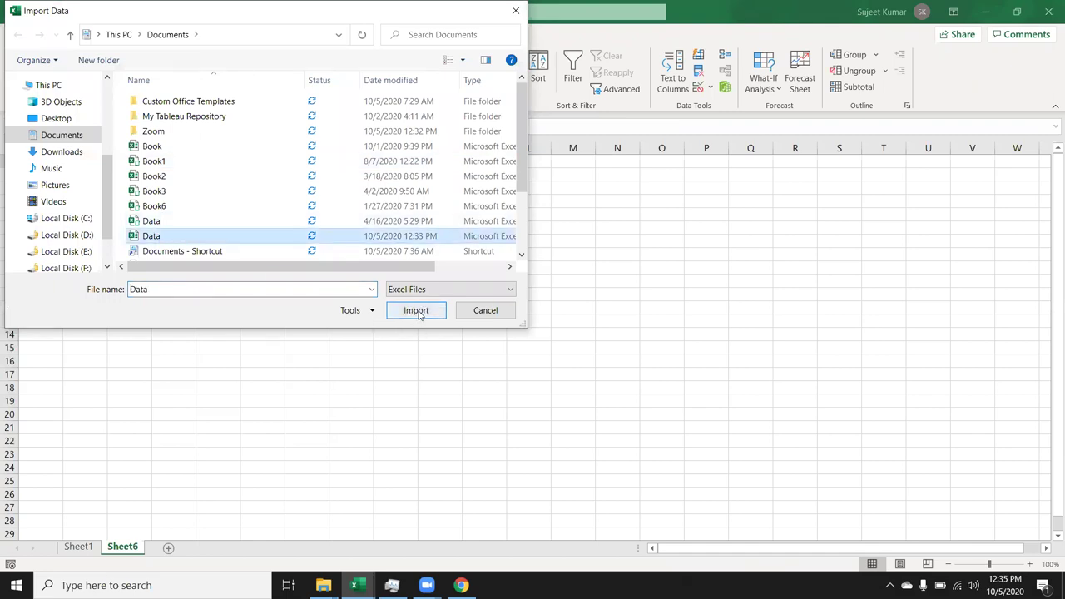
left_click(416, 310)
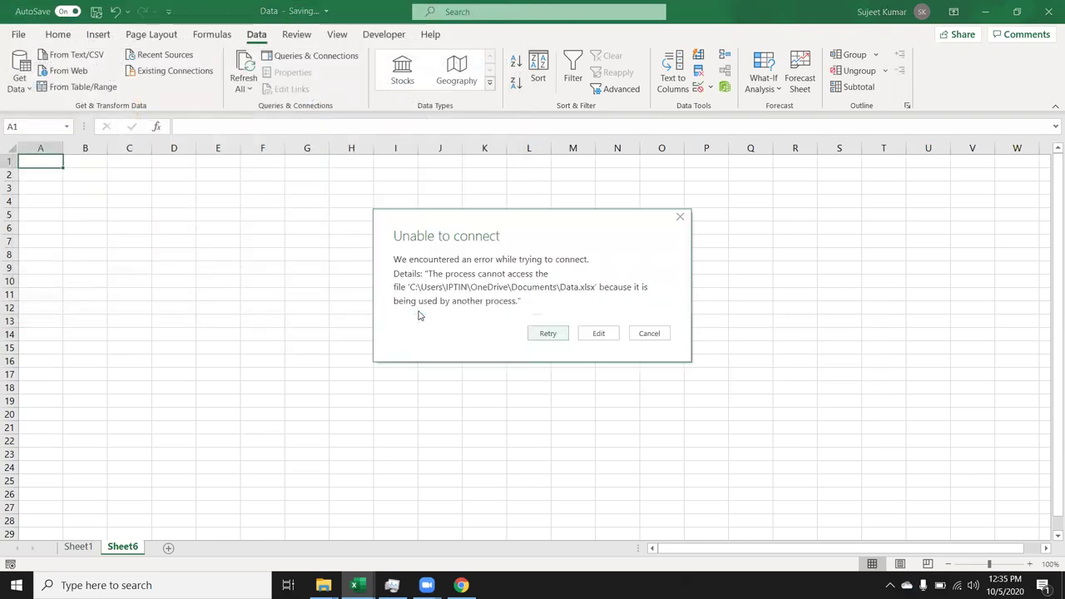
left_click(544, 336)
left_click(657, 336)
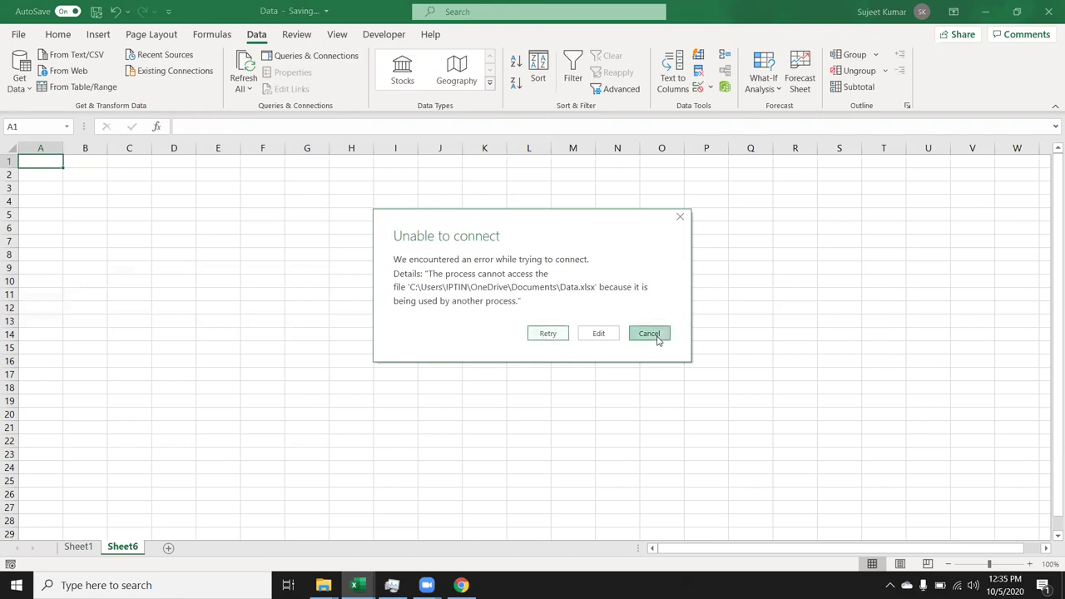
Close the Data workbook, then relaunch Excel from the Windows search.
left_click(1048, 11)
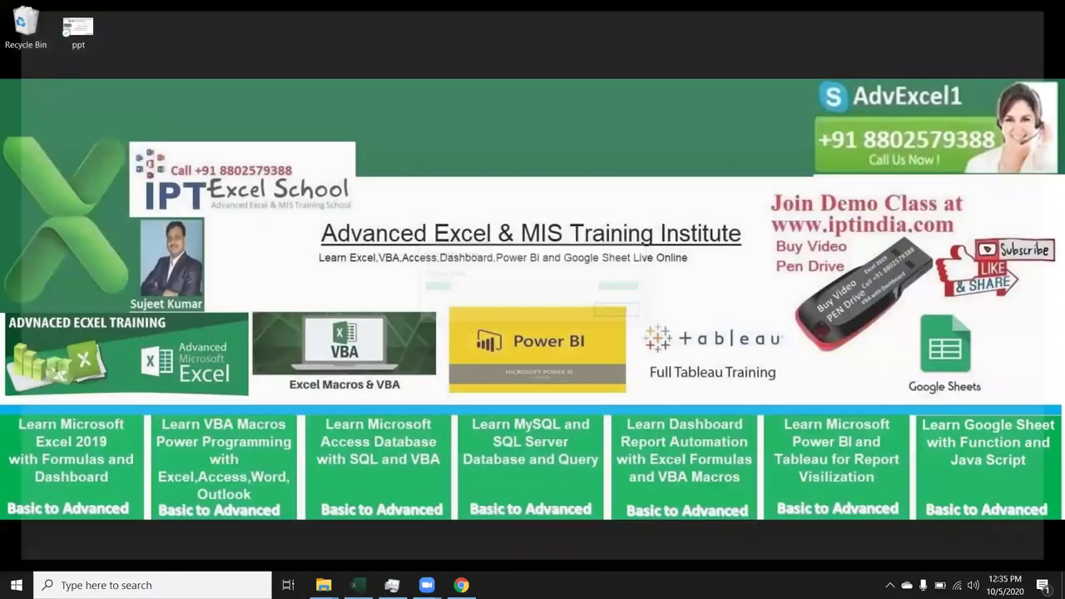
key("super")
type("excel")
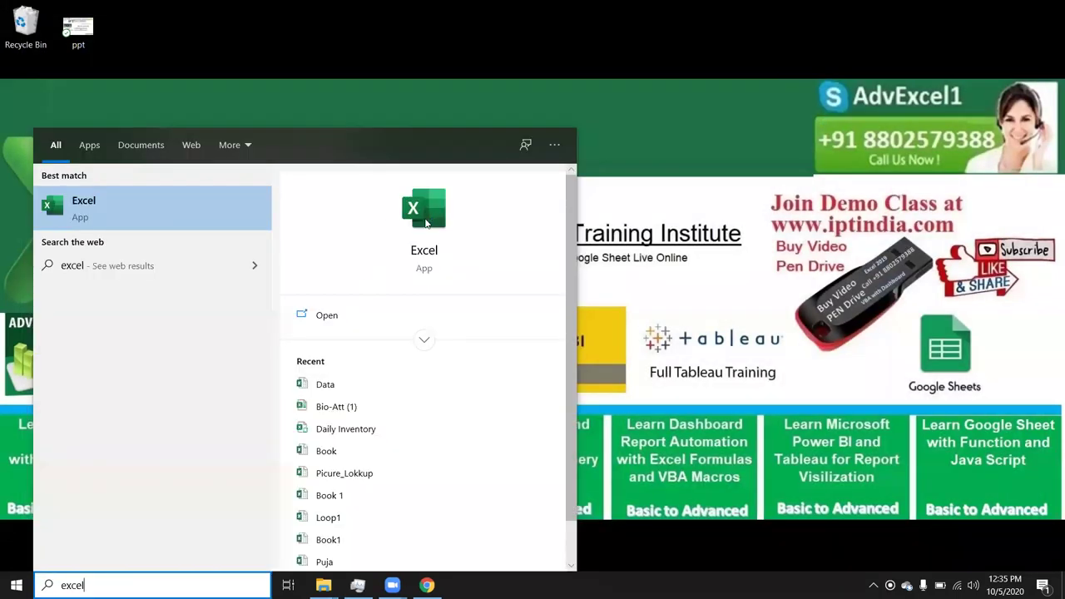
left_click(426, 223)
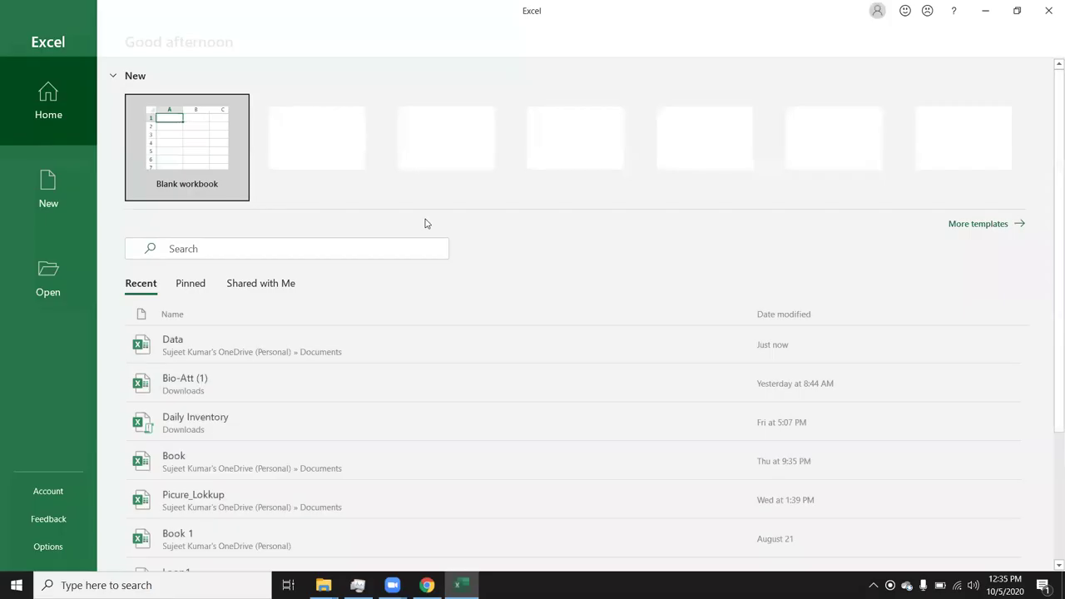
Start a new blank workbook and select cell A1.
left_click(214, 152)
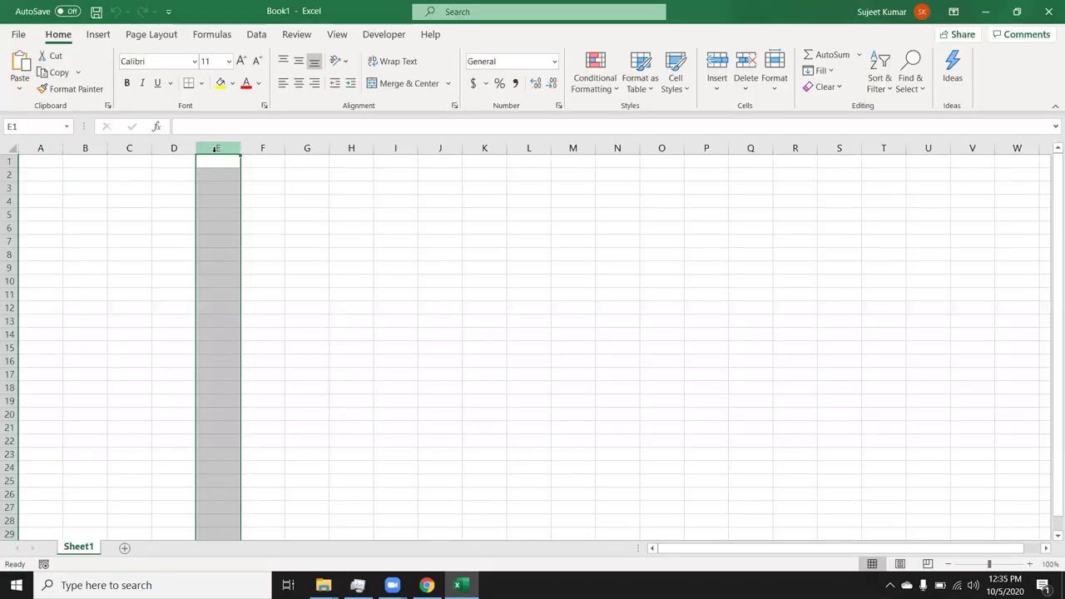
left_click(79, 203)
left_click(43, 158)
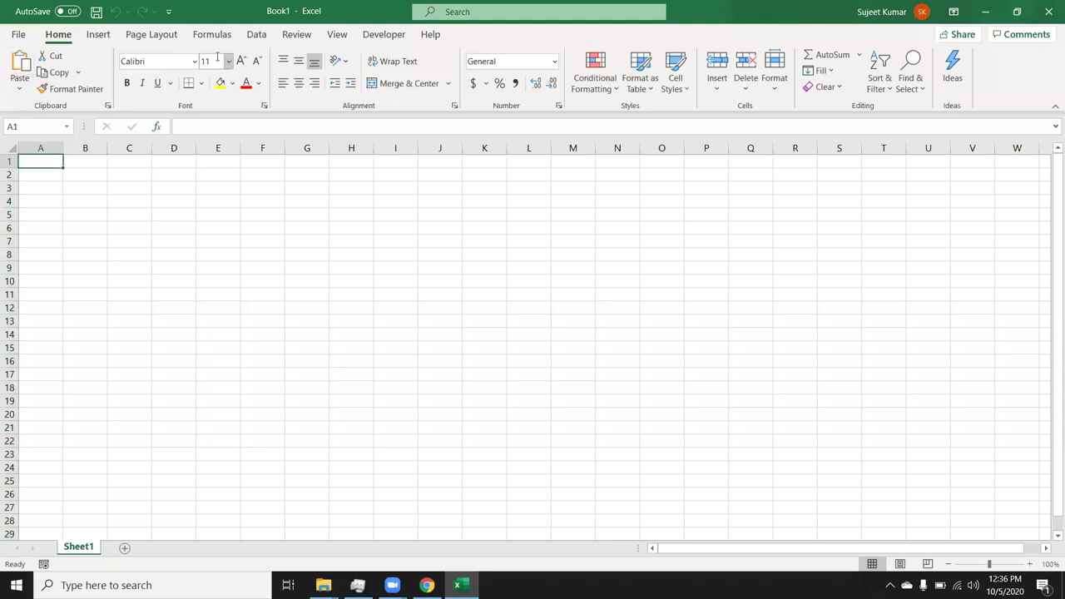
Import the Data workbook through Get Data > From File > From Workbook.
left_click(256, 37)
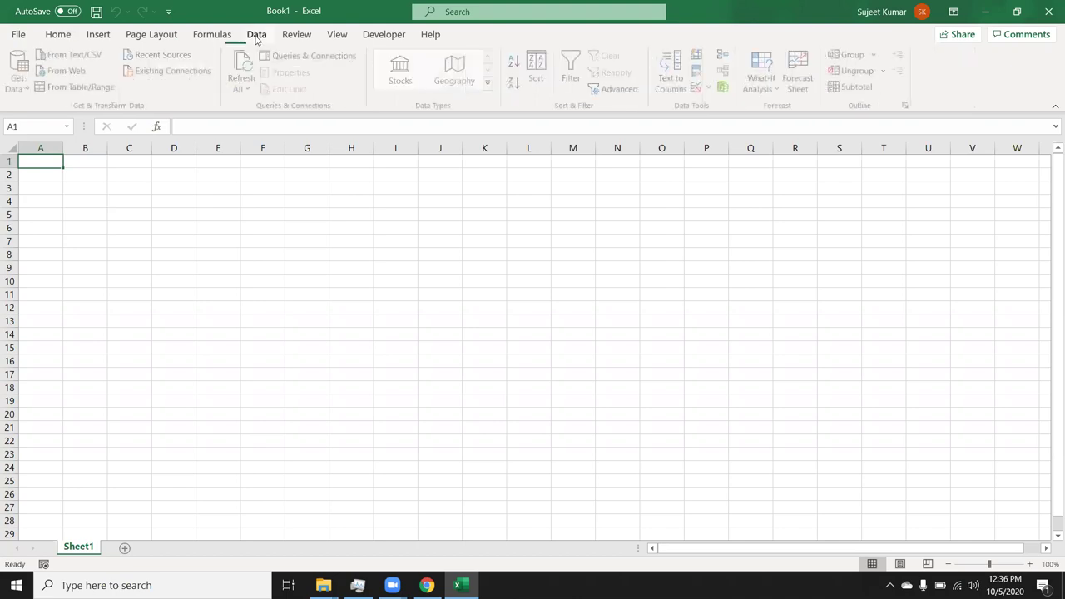
left_click(178, 247)
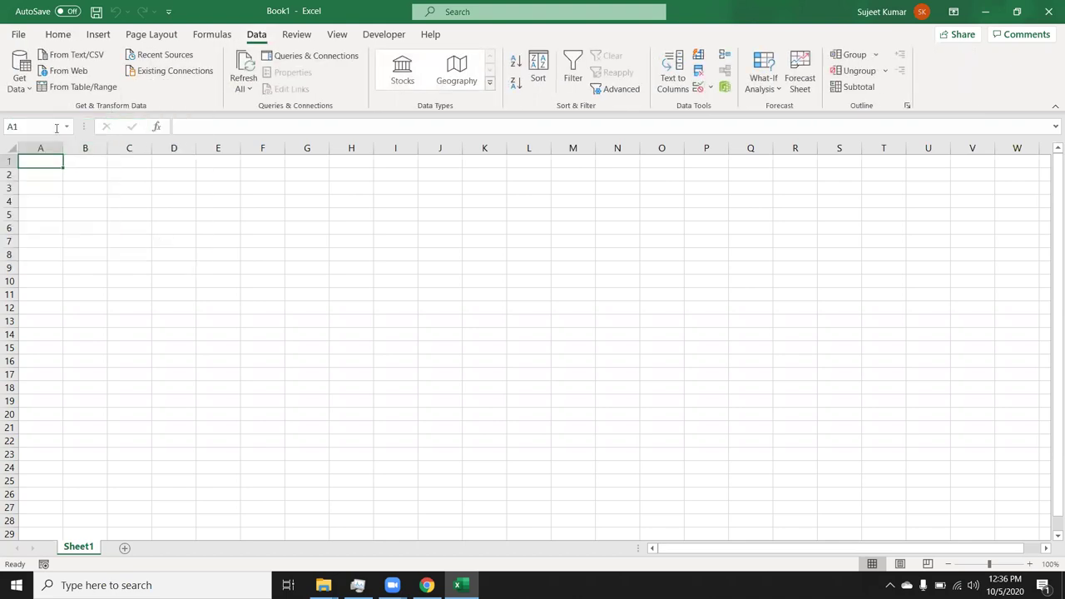
left_click(16, 87)
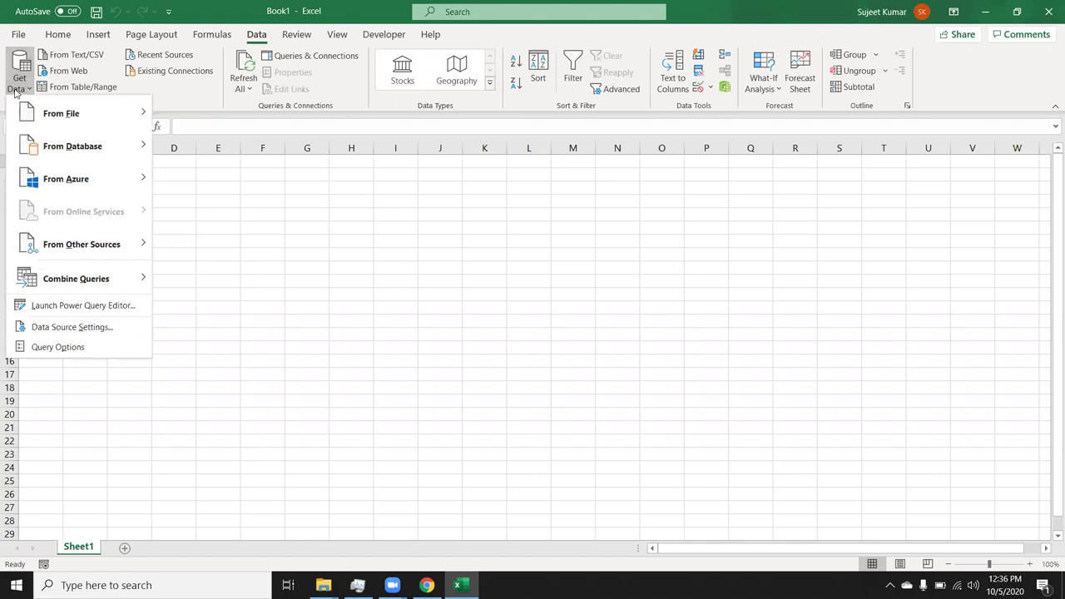
mouse_move(58, 117)
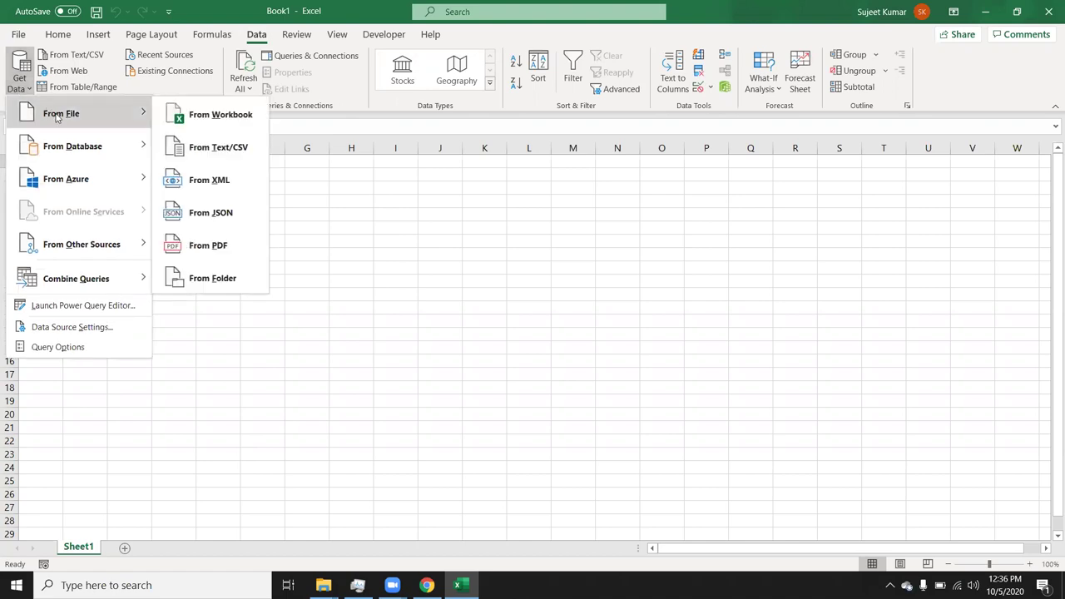
left_click(188, 118)
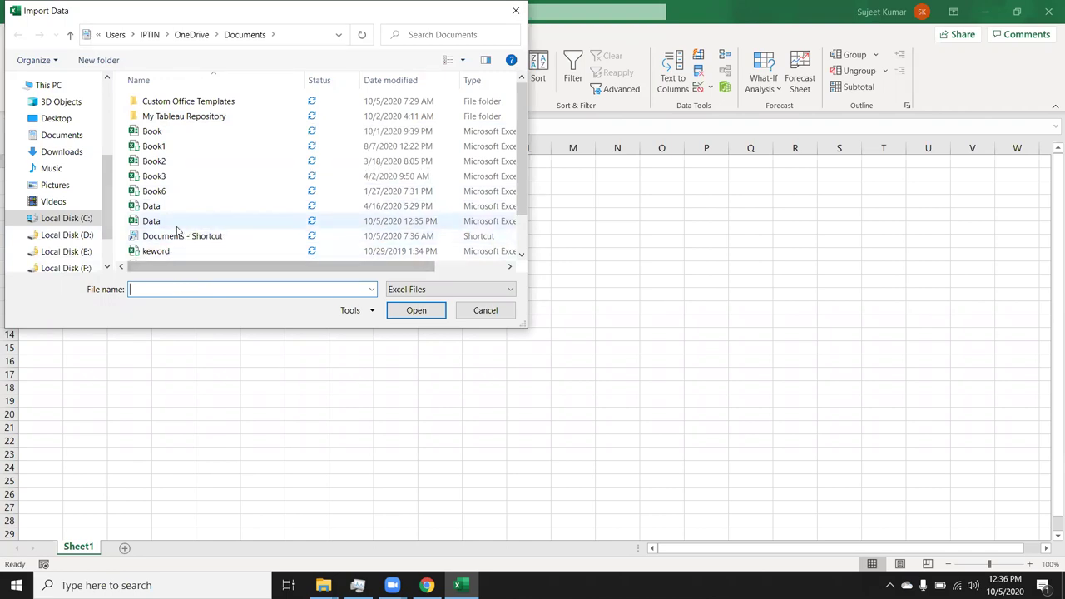
left_click(176, 229)
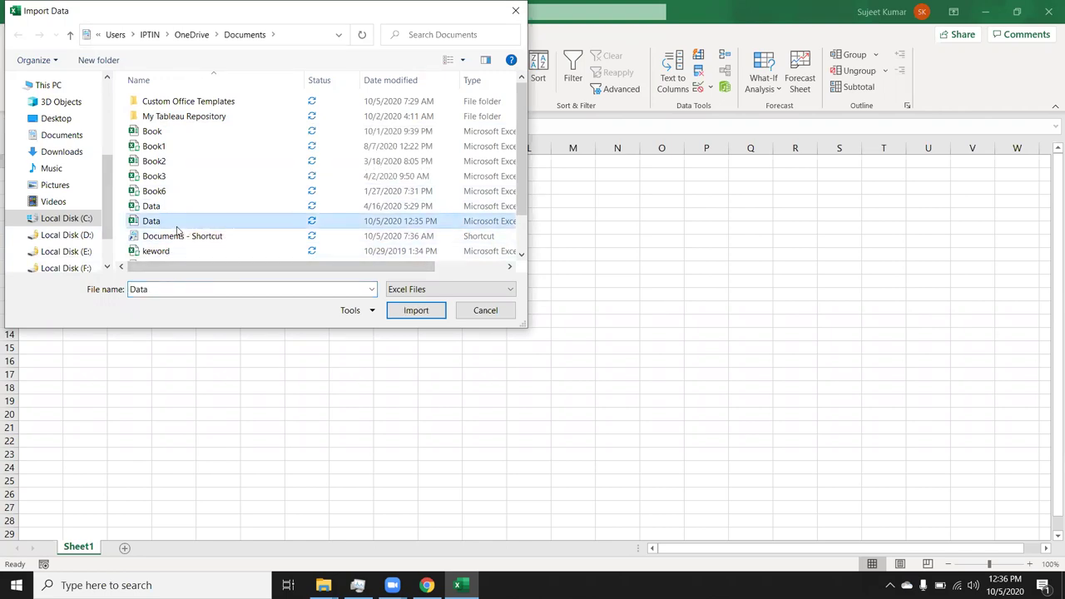
left_click(432, 318)
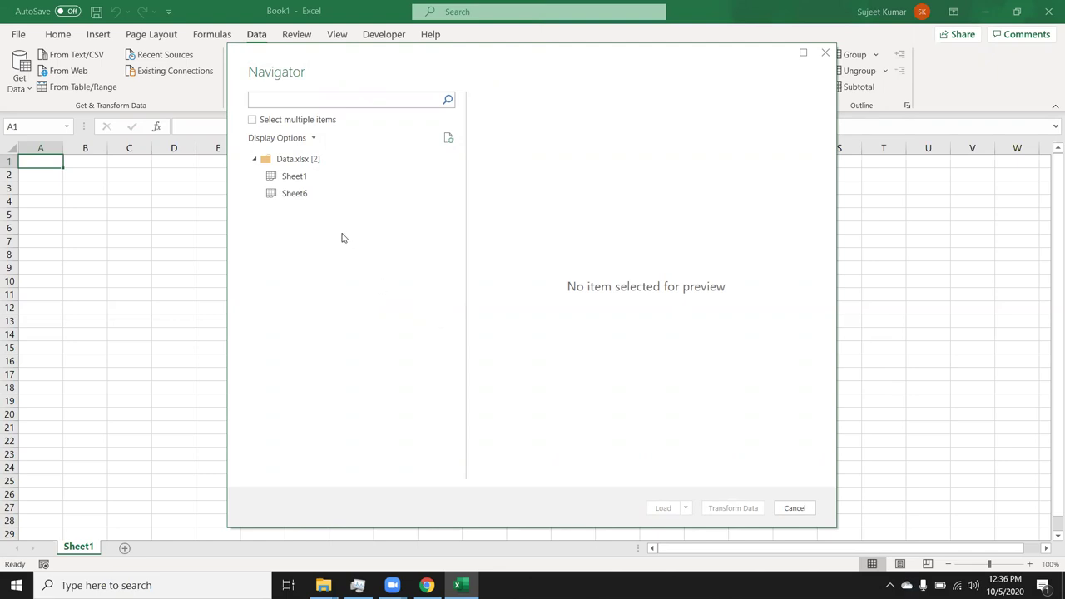
Load Data.xlsx's Sheet1 into Book1 as a table of 796 rows.
left_click(310, 188)
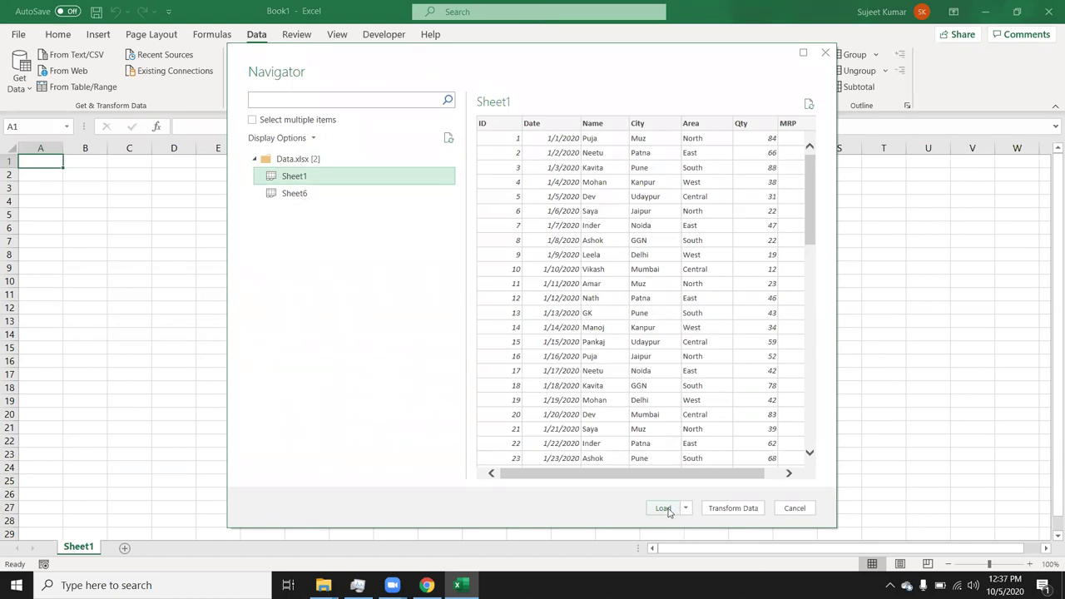
left_click(665, 509)
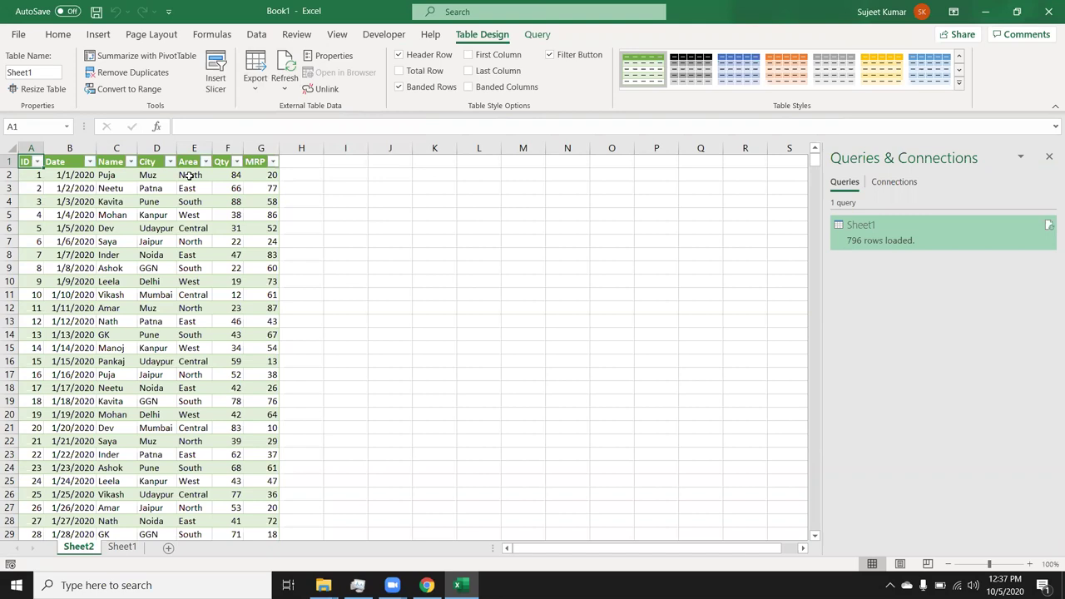
Delete the imported Sheet2 worksheet.
right_click(86, 550)
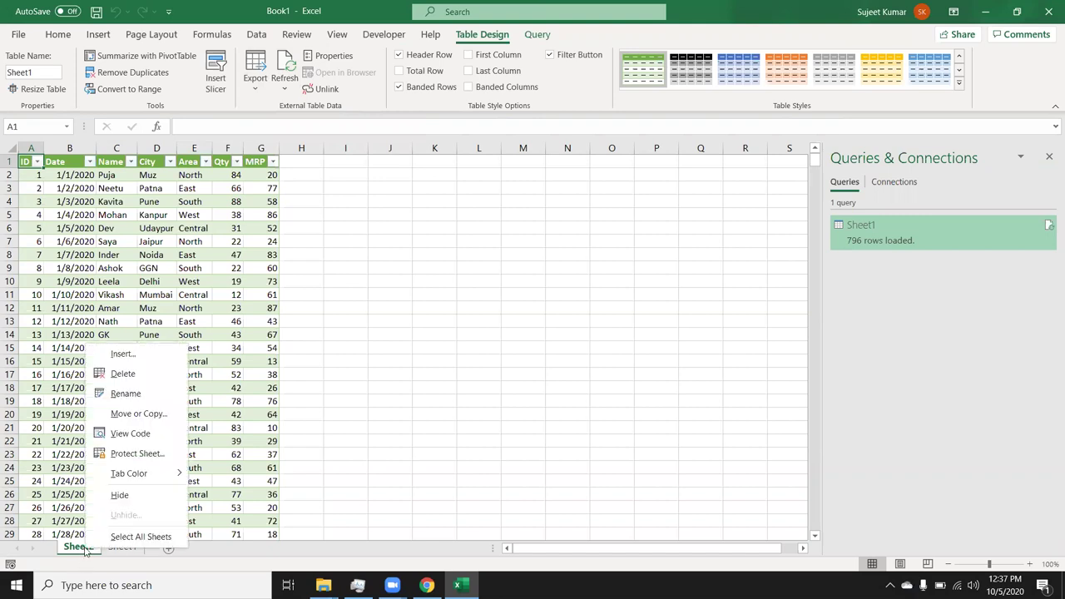
left_click(125, 374)
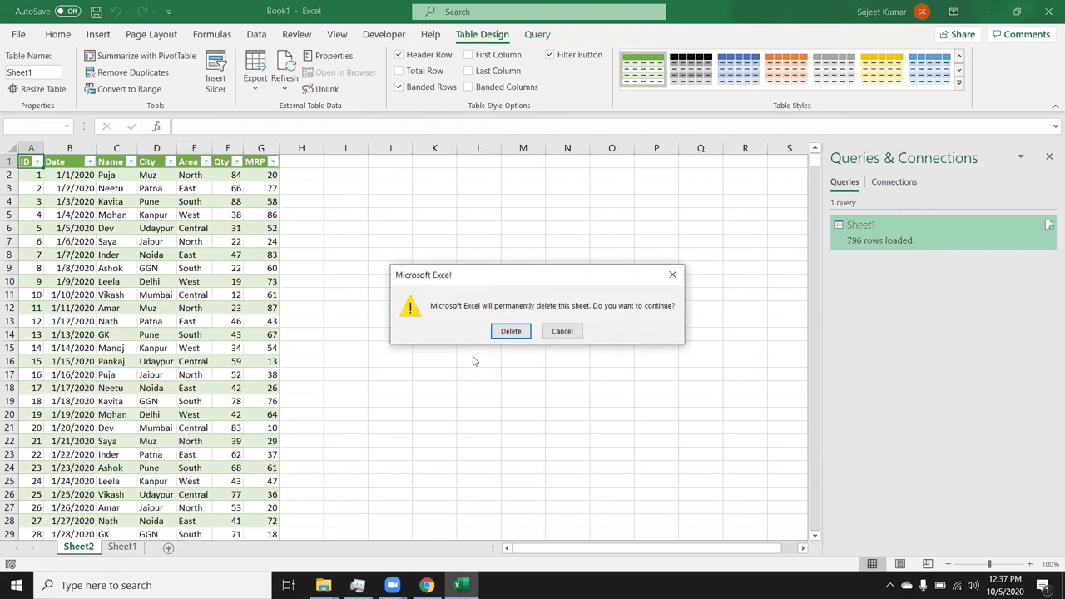
left_click(509, 331)
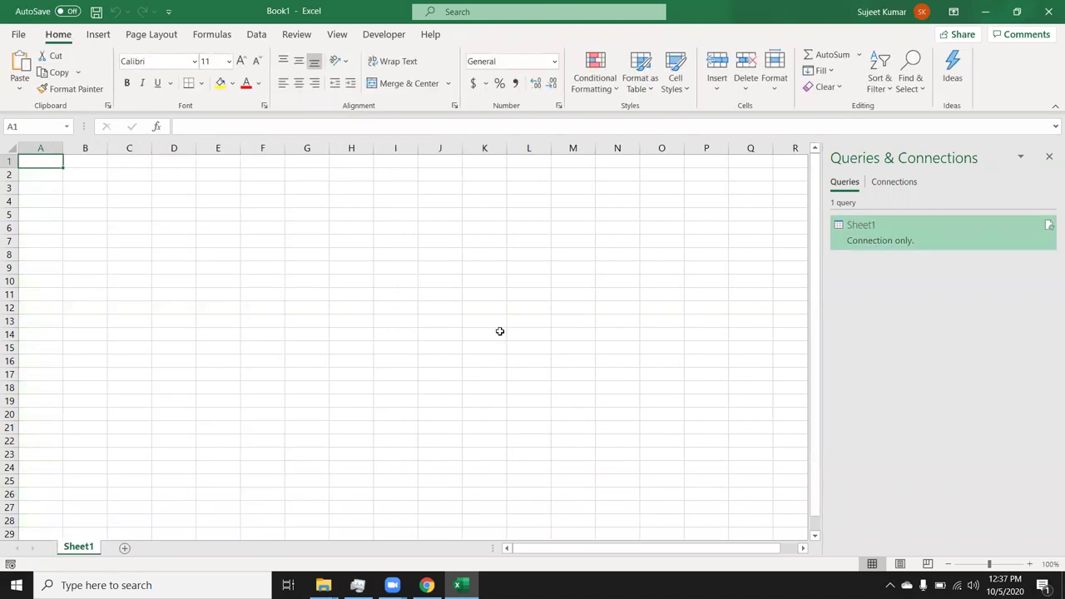
Delete the Sheet1 query and close the Queries & Connections pane.
right_click(917, 229)
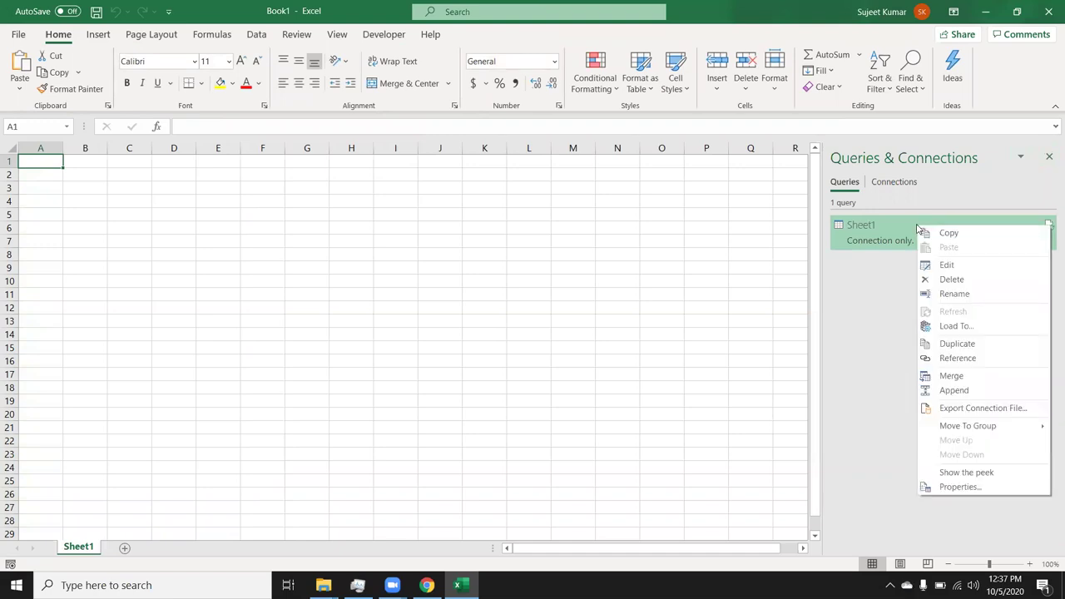
left_click(949, 280)
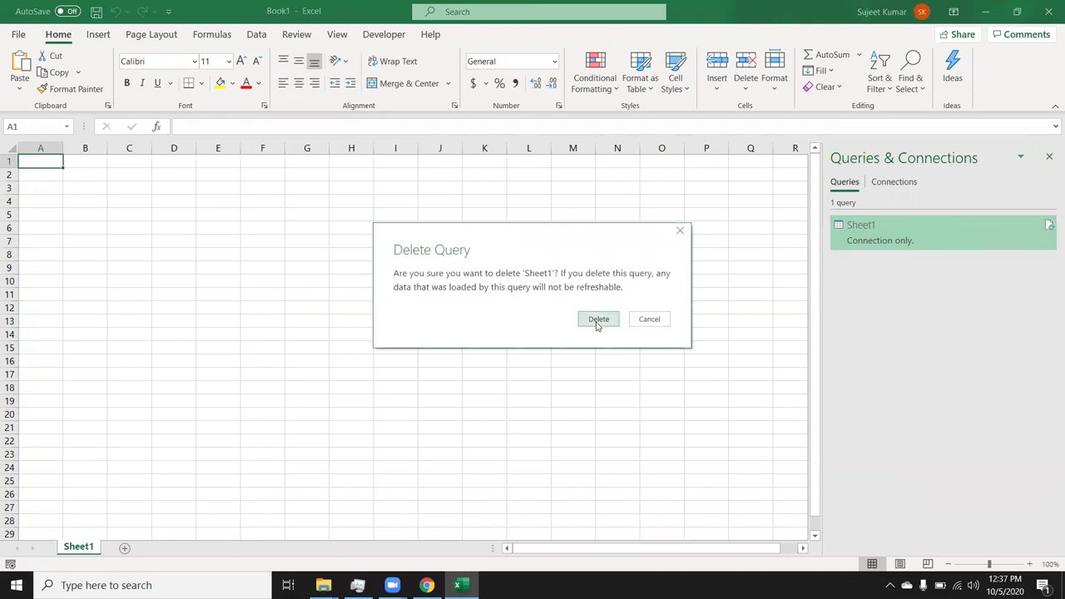
left_click(596, 320)
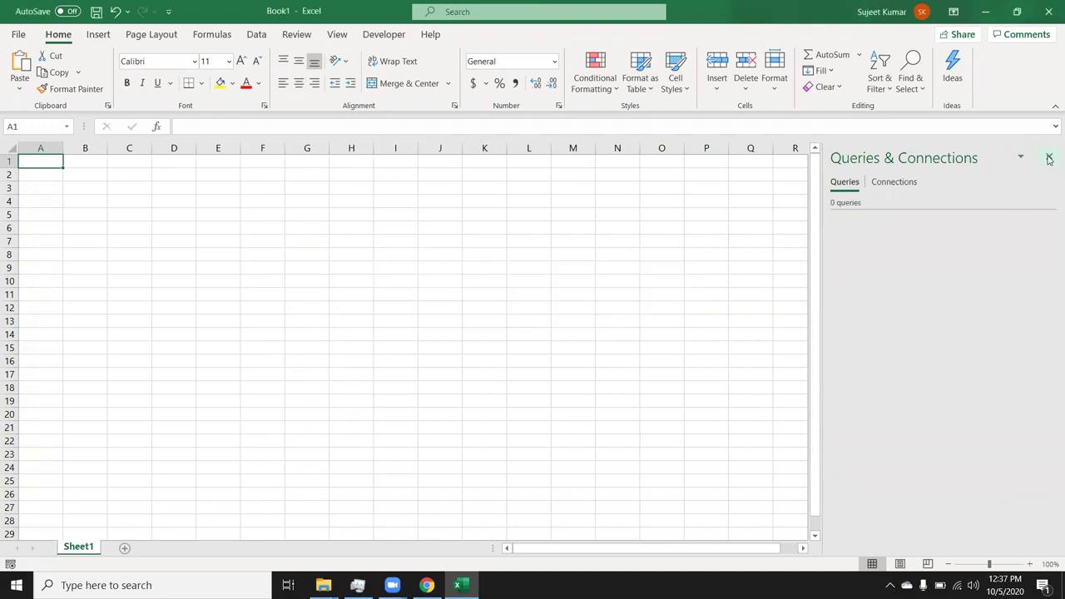
left_click(1049, 157)
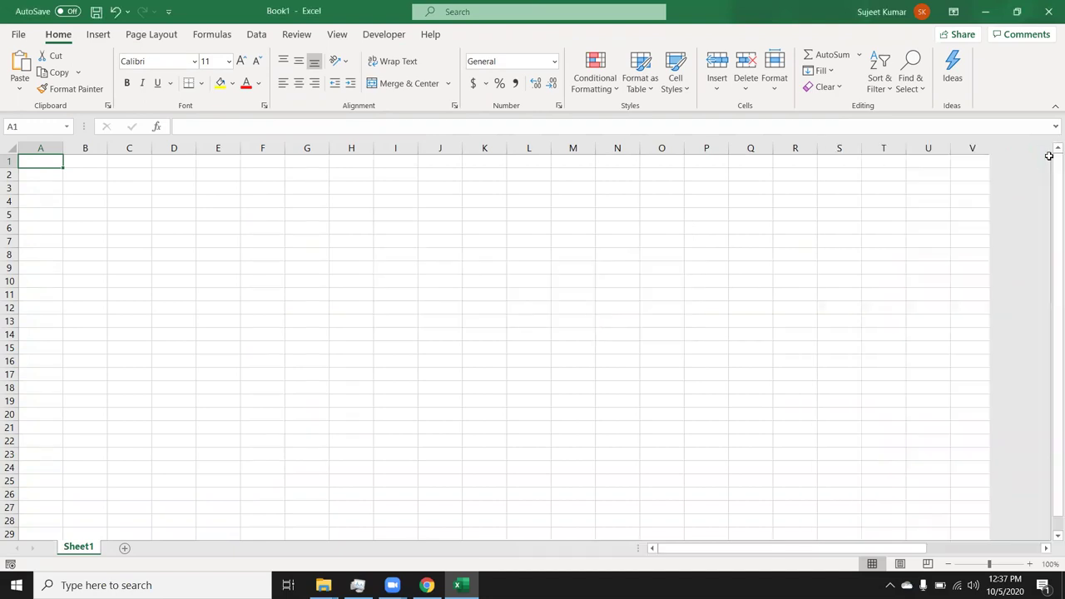
left_click(19, 83)
Import the Data workbook again via Get Data > From File > From Workbook.
left_click(251, 35)
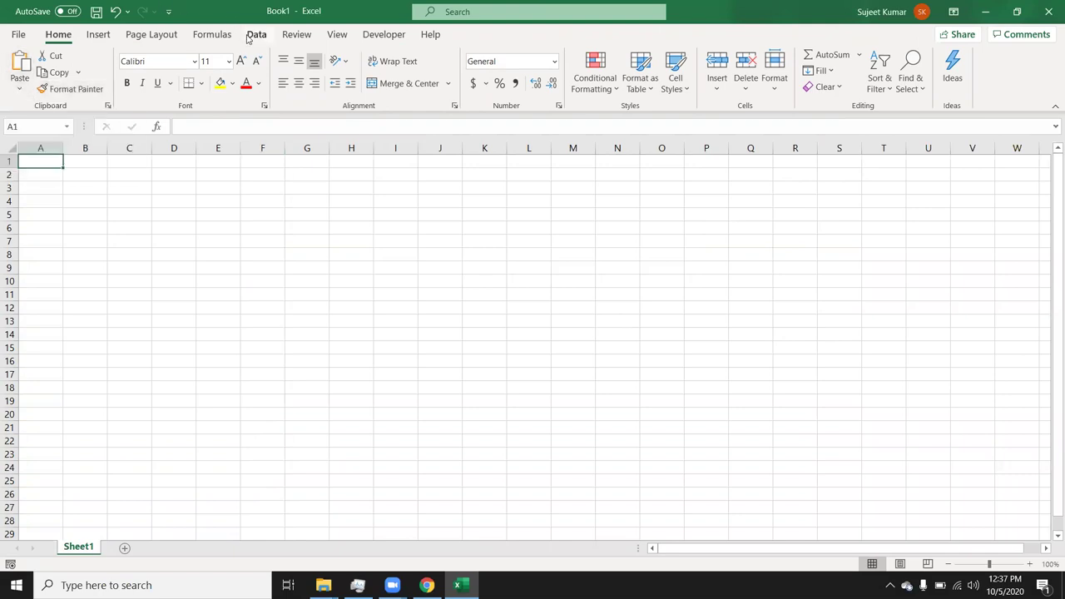
left_click(19, 76)
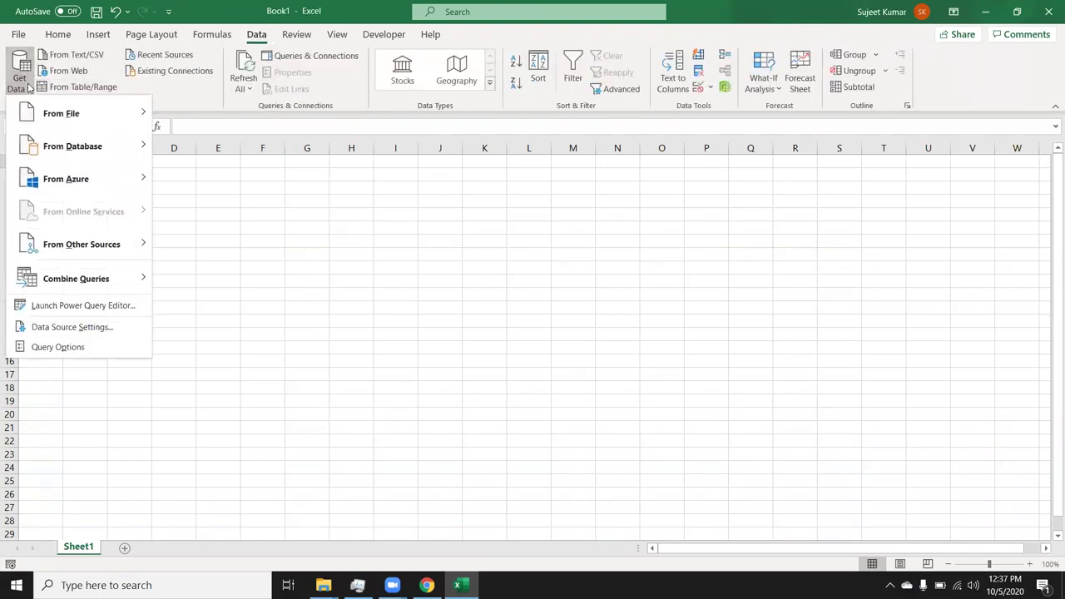
mouse_move(75, 117)
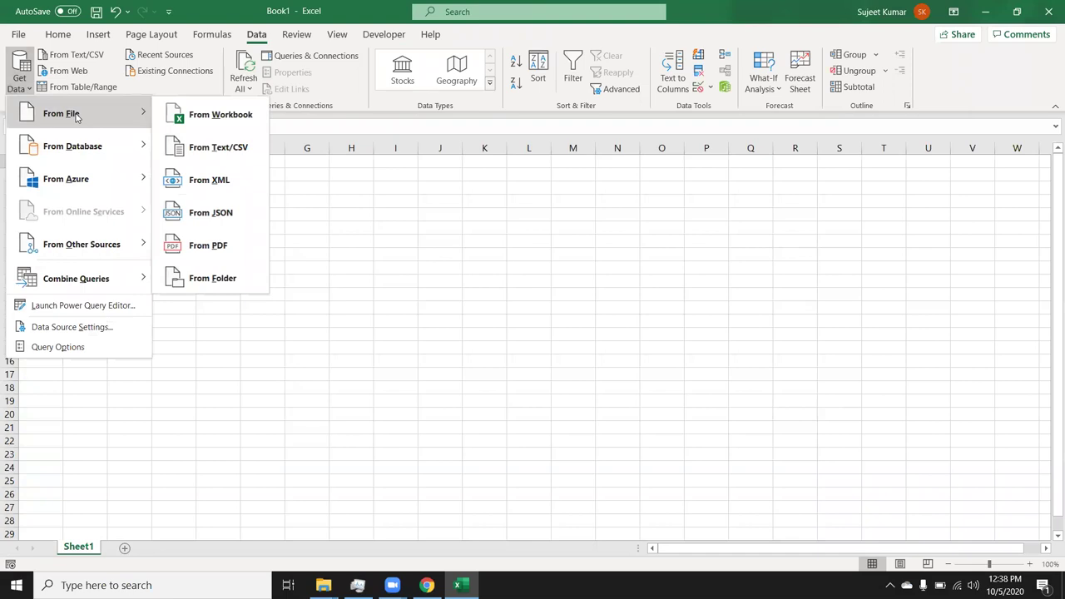
left_click(197, 114)
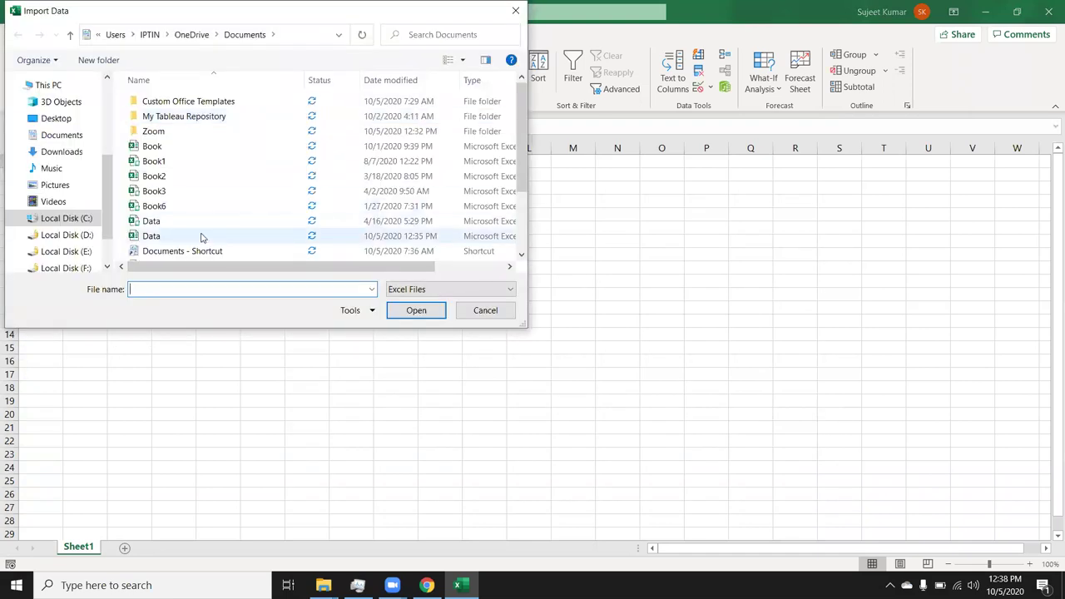
left_click(200, 238)
left_click(410, 310)
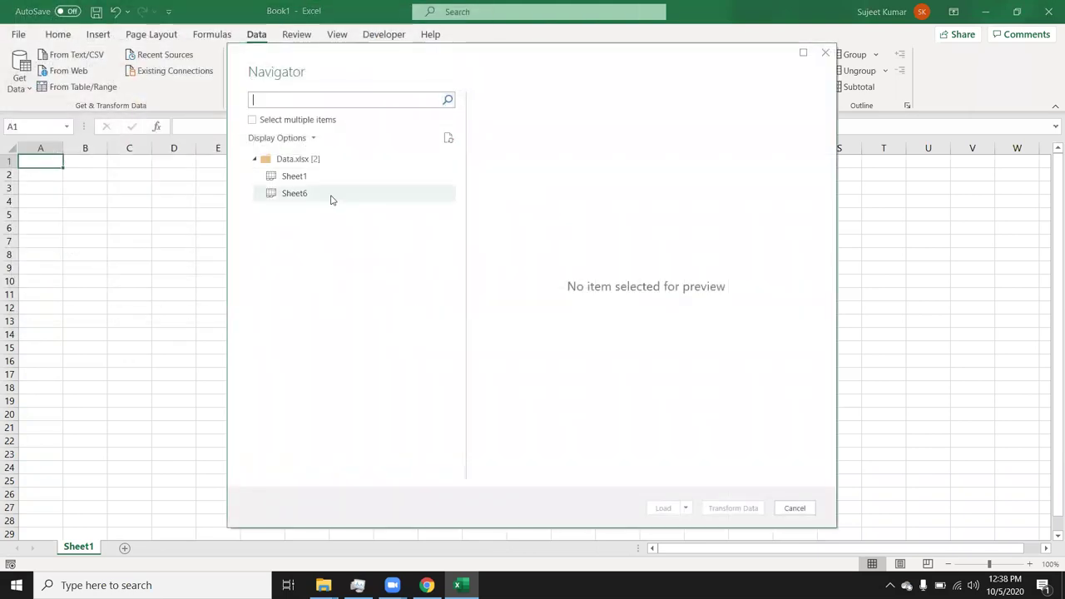
Select Sheet1 in the Navigator and choose Load To.
left_click(314, 181)
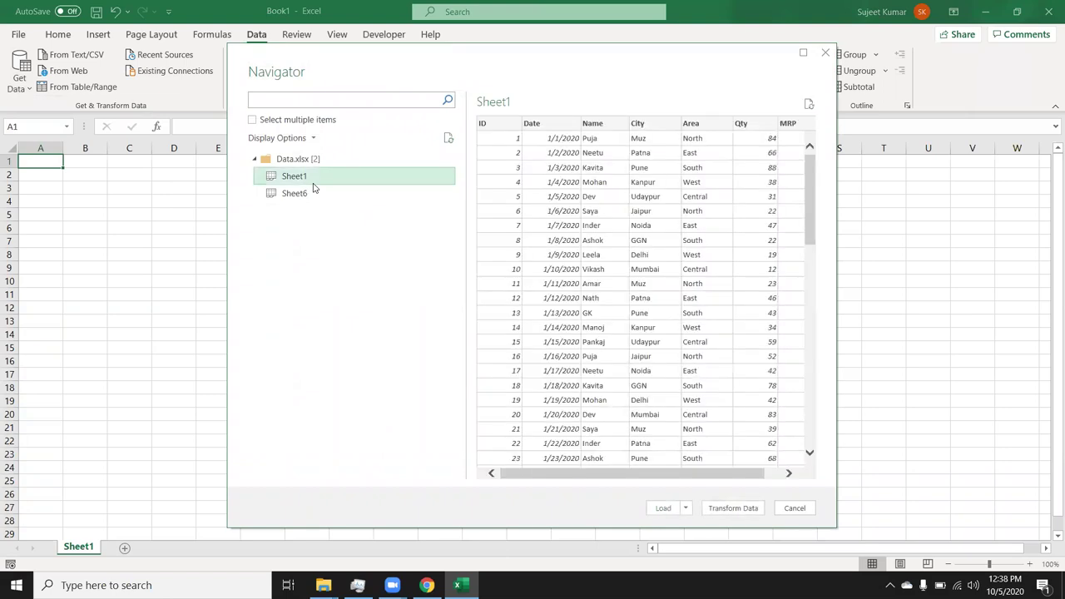
left_click(686, 509)
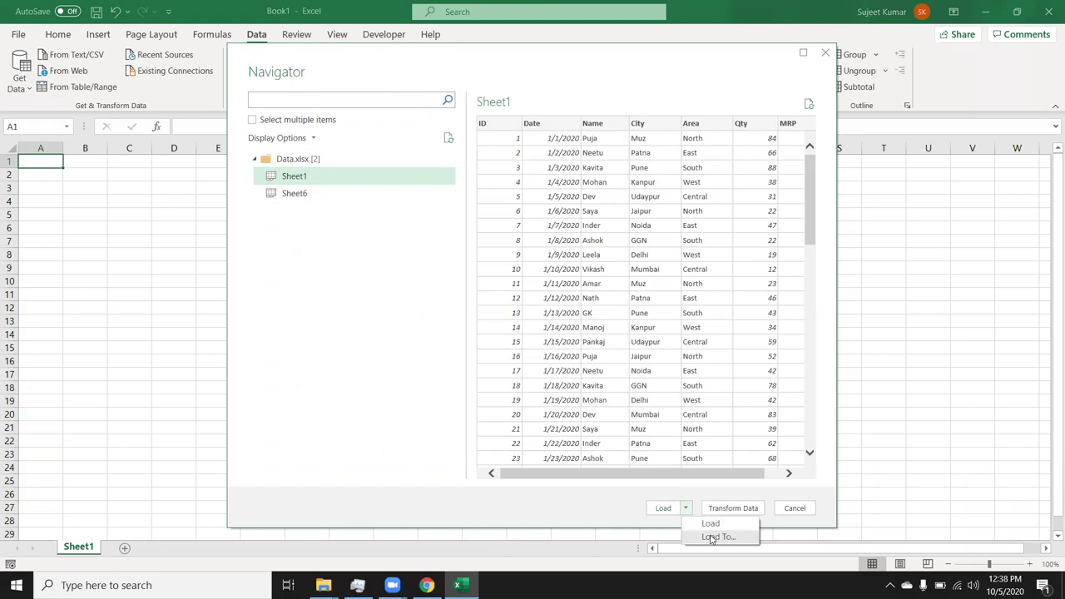
left_click(711, 537)
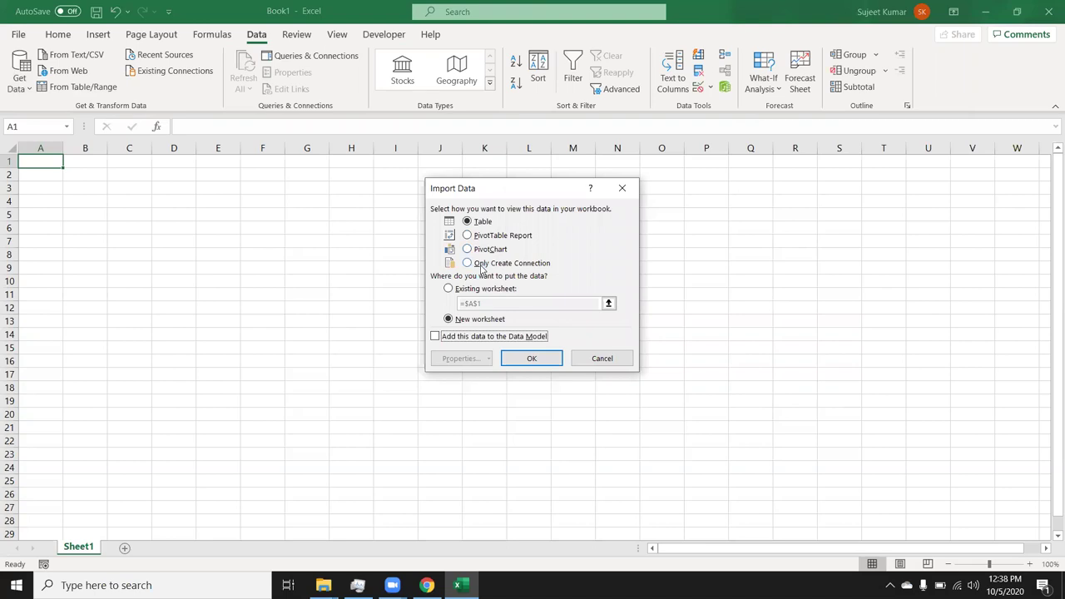
Load Sheet1 as a PivotTable on a new sheet, with Name in Rows and Sum of Qty in Values.
left_click(471, 237)
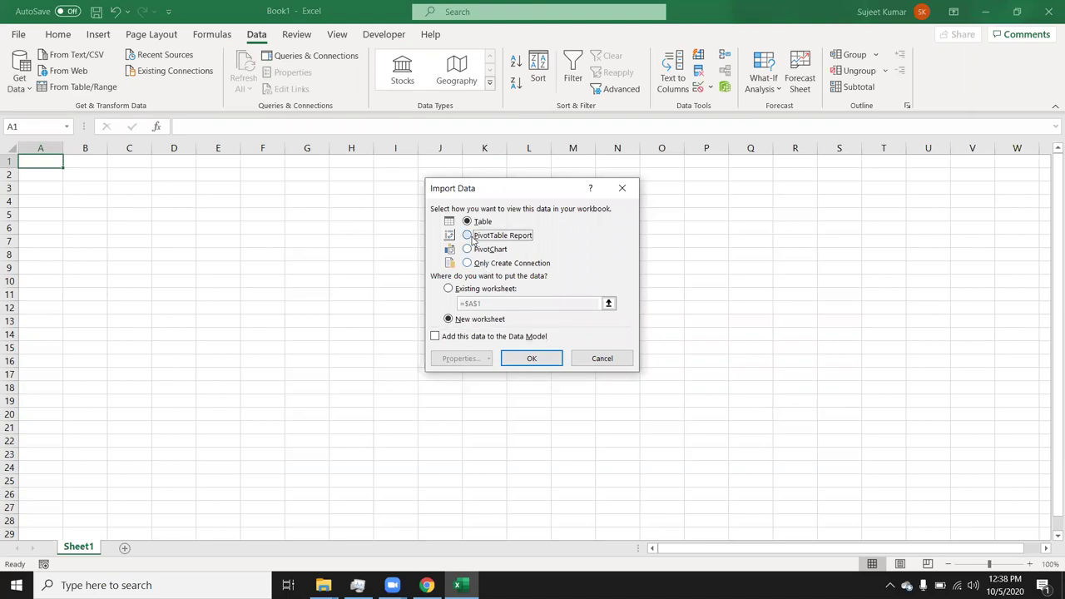
left_click(527, 361)
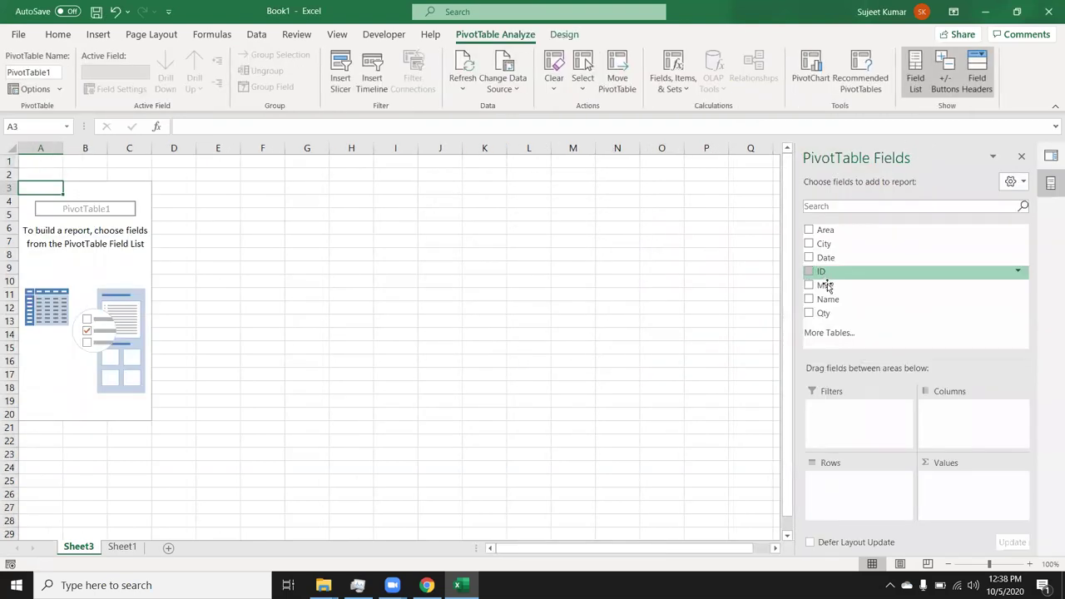
left_click_drag(827, 300, 850, 481)
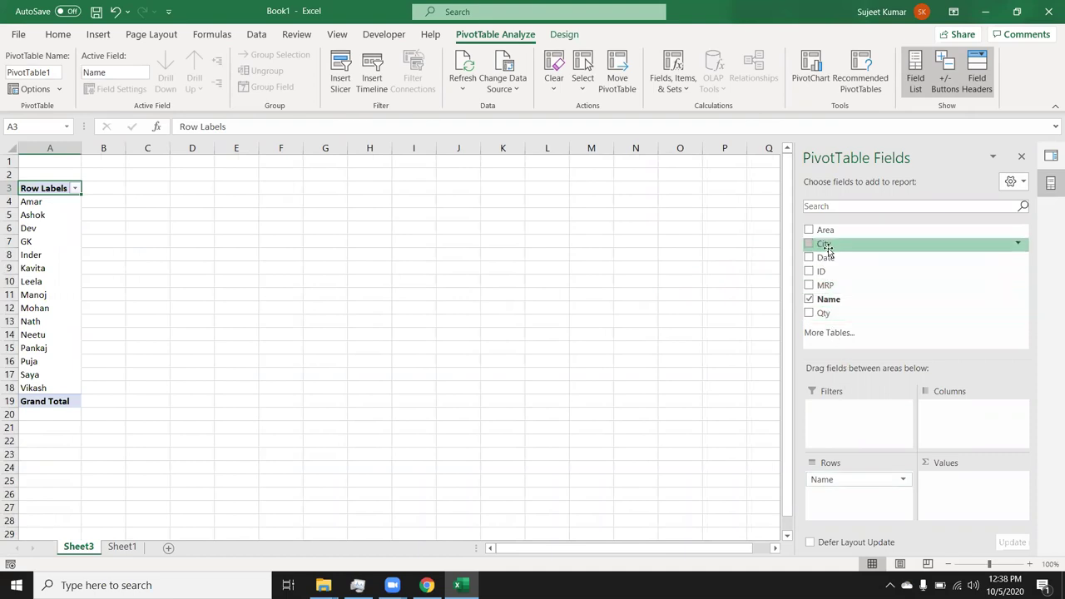
left_click_drag(822, 320, 956, 488)
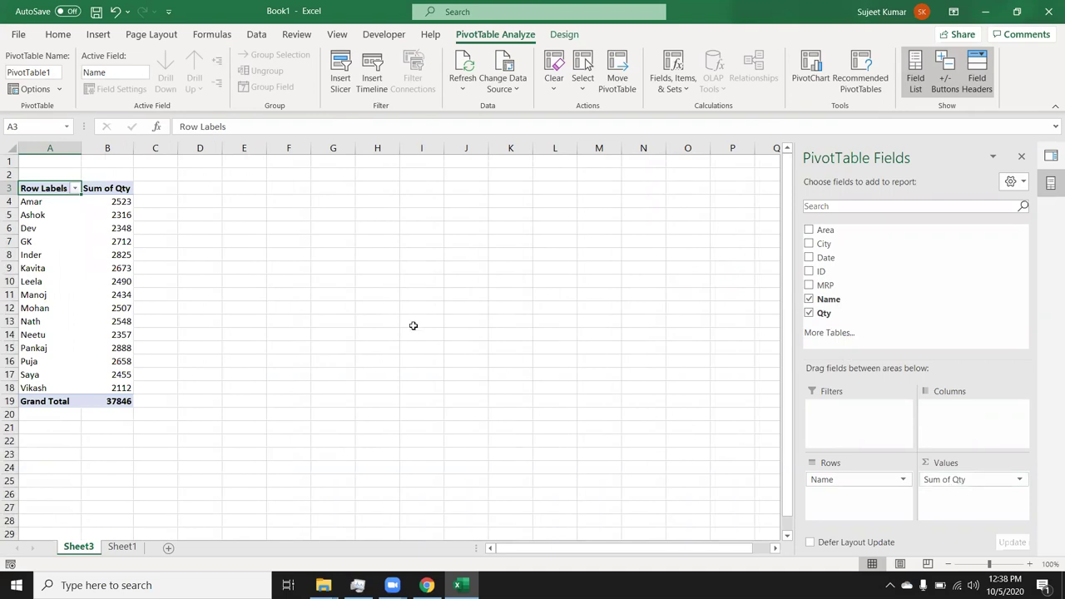
left_click(52, 254)
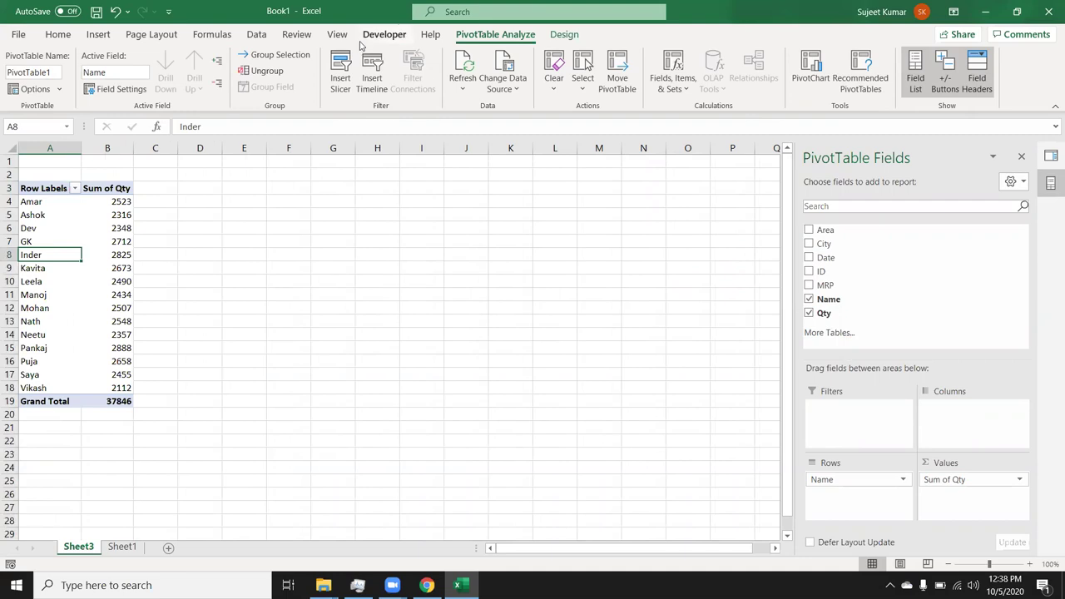
left_click(266, 31)
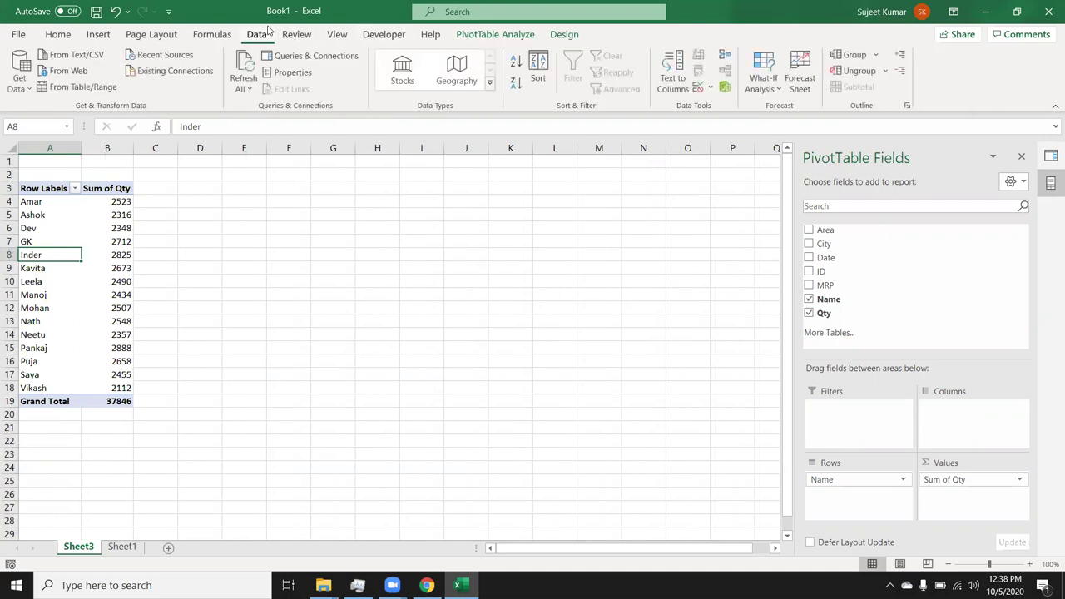
left_click(312, 73)
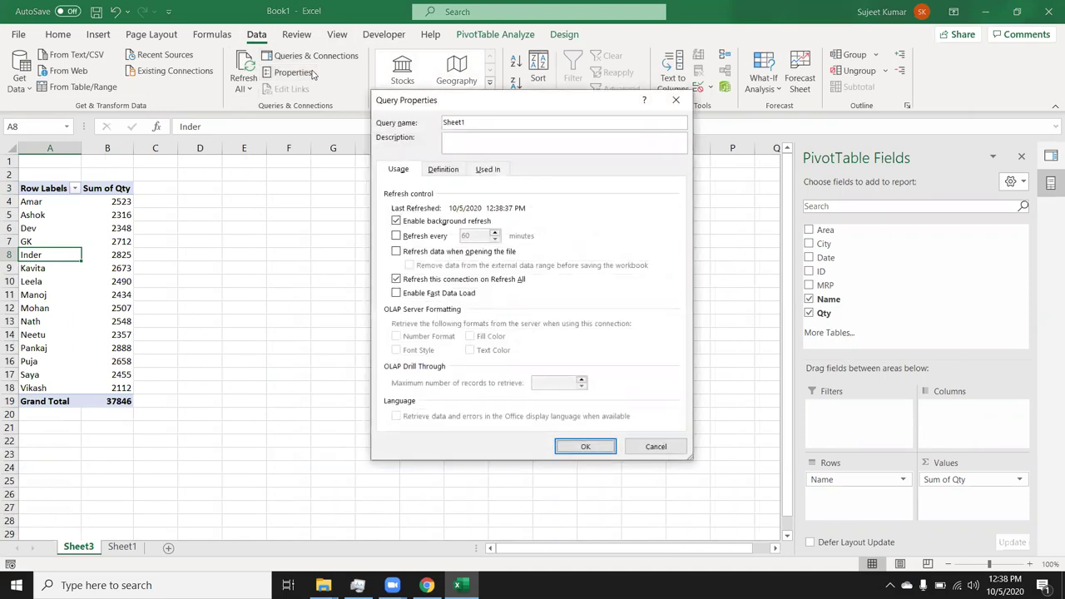
left_click(443, 170)
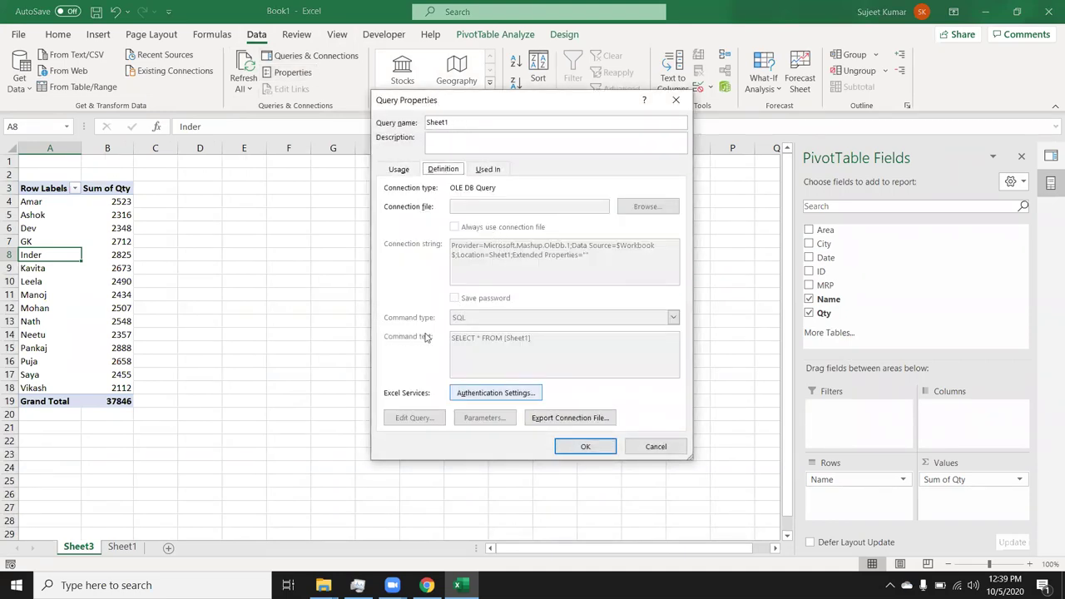
left_click(393, 172)
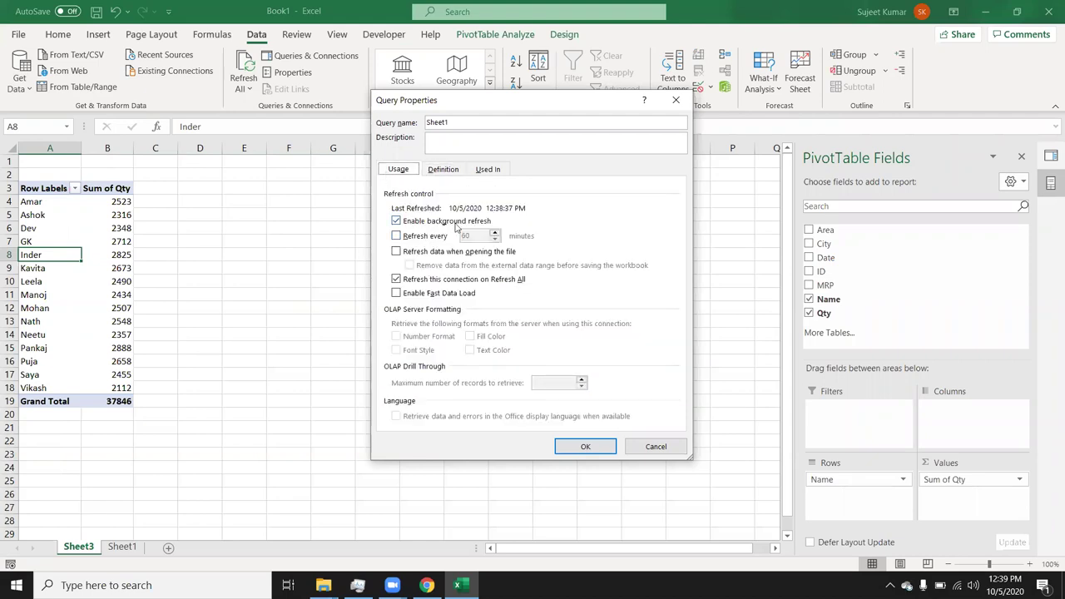
left_click(445, 238)
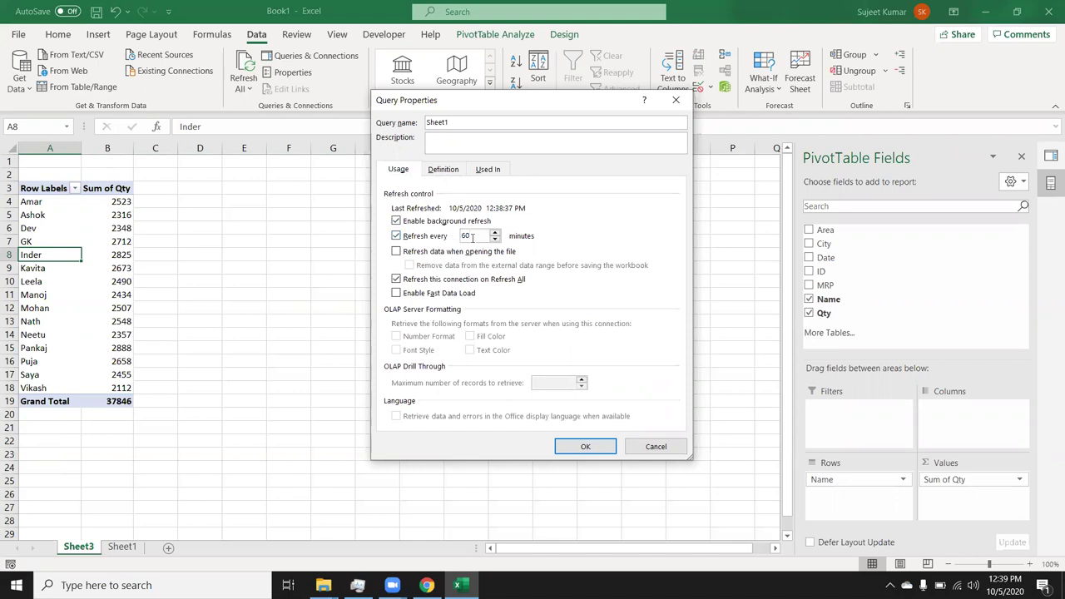
left_click(425, 254)
left_click(665, 101)
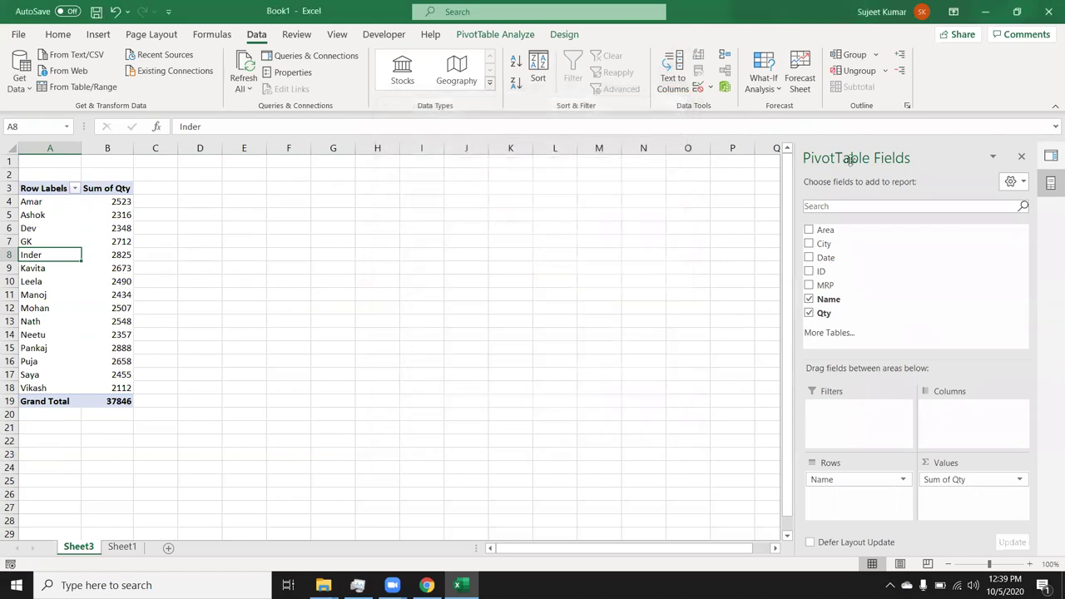
Delete Sheet3 with its PivotTable and bring up Get Data's From File options.
right_click(71, 548)
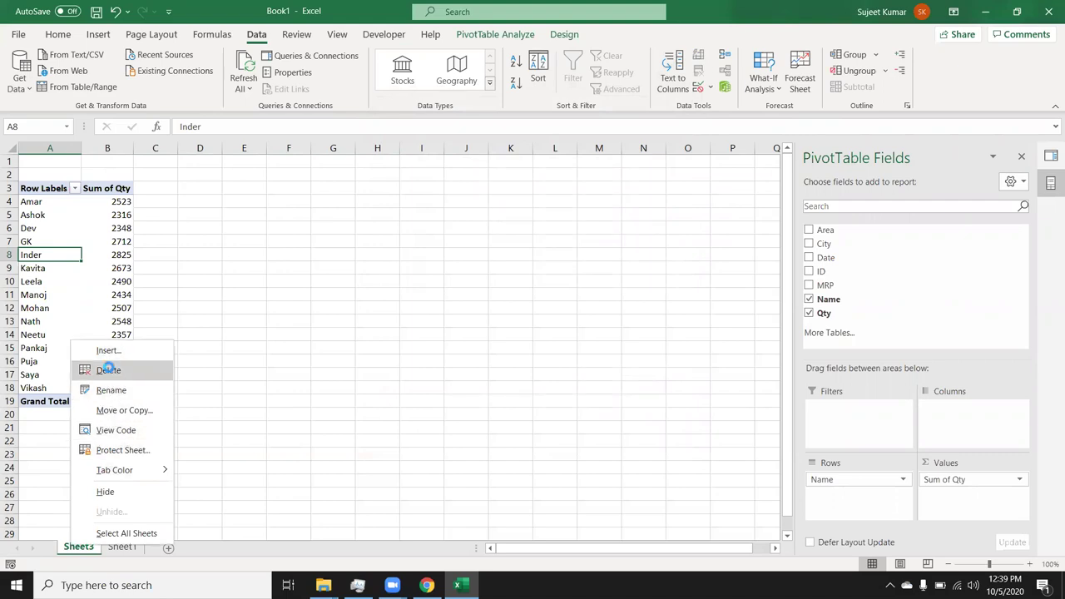
left_click(108, 371)
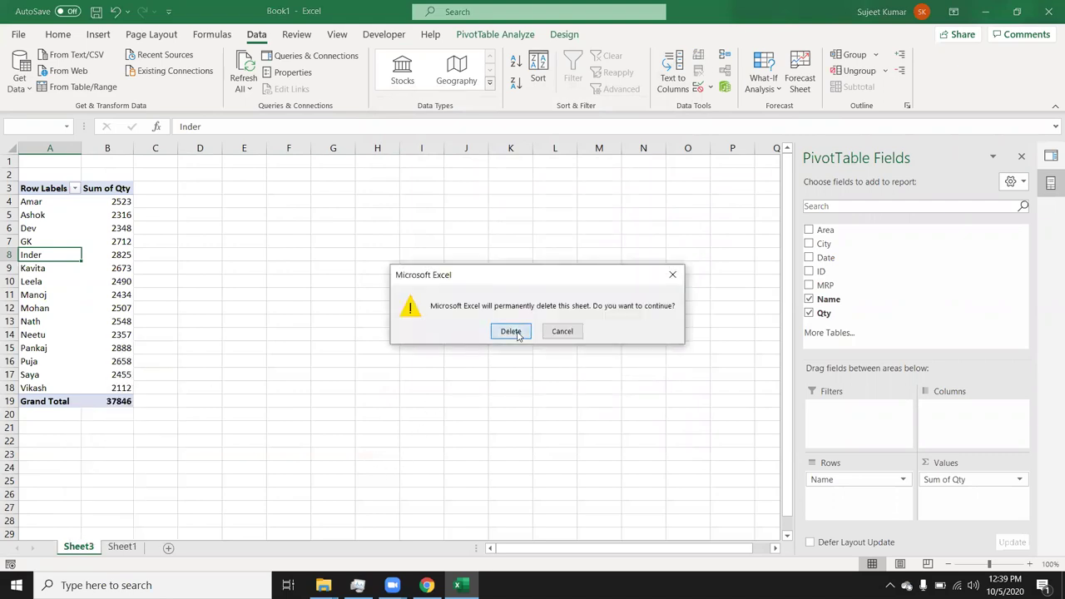
left_click(510, 331)
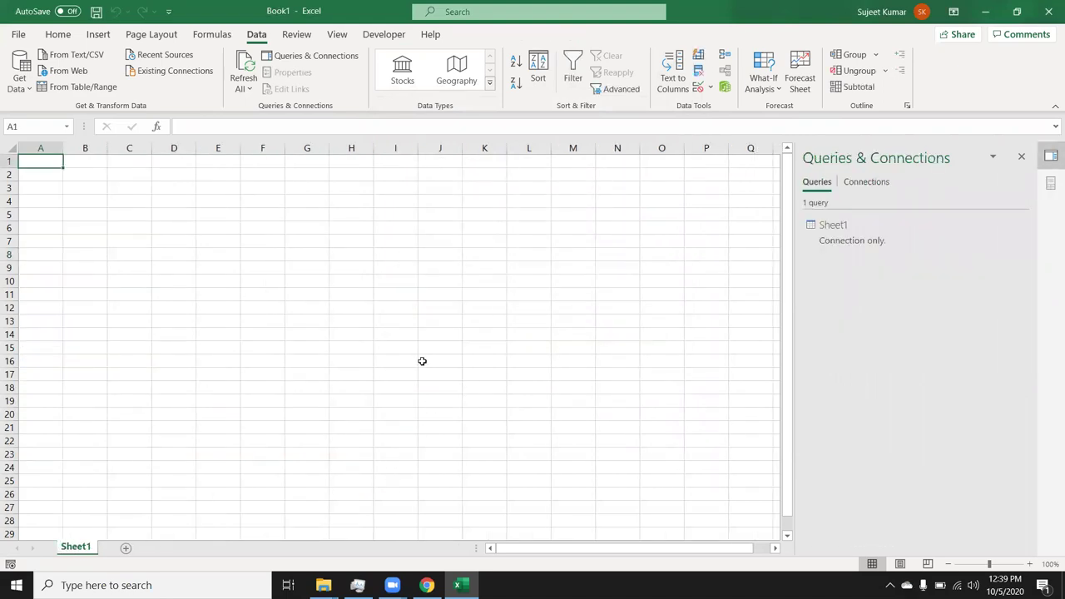
left_click(23, 91)
mouse_move(40, 112)
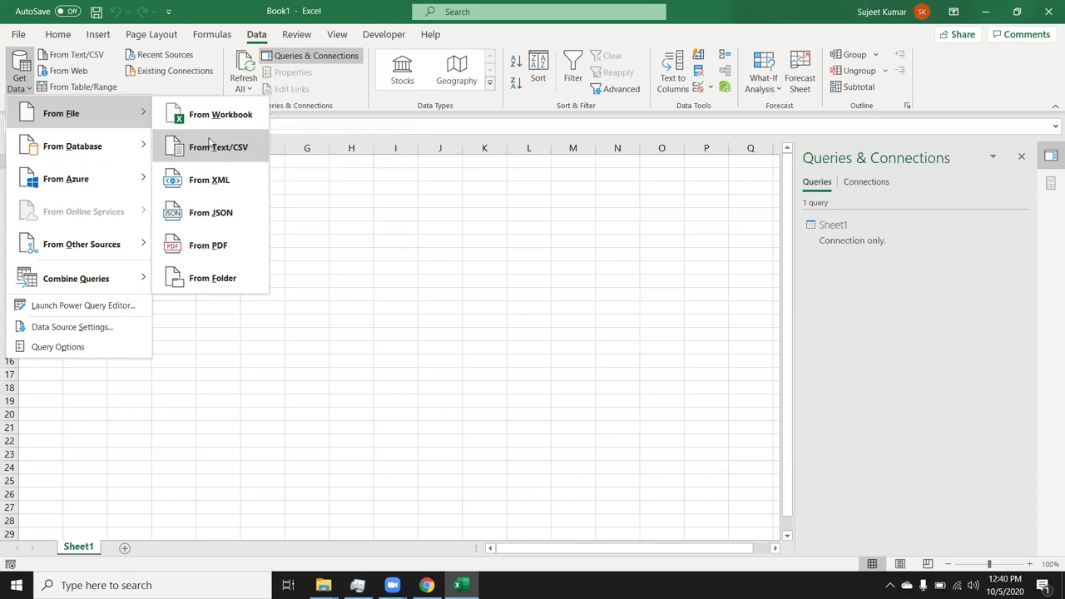
Try a From Text/CSV import, then close the Queries & Connections pane.
left_click(211, 147)
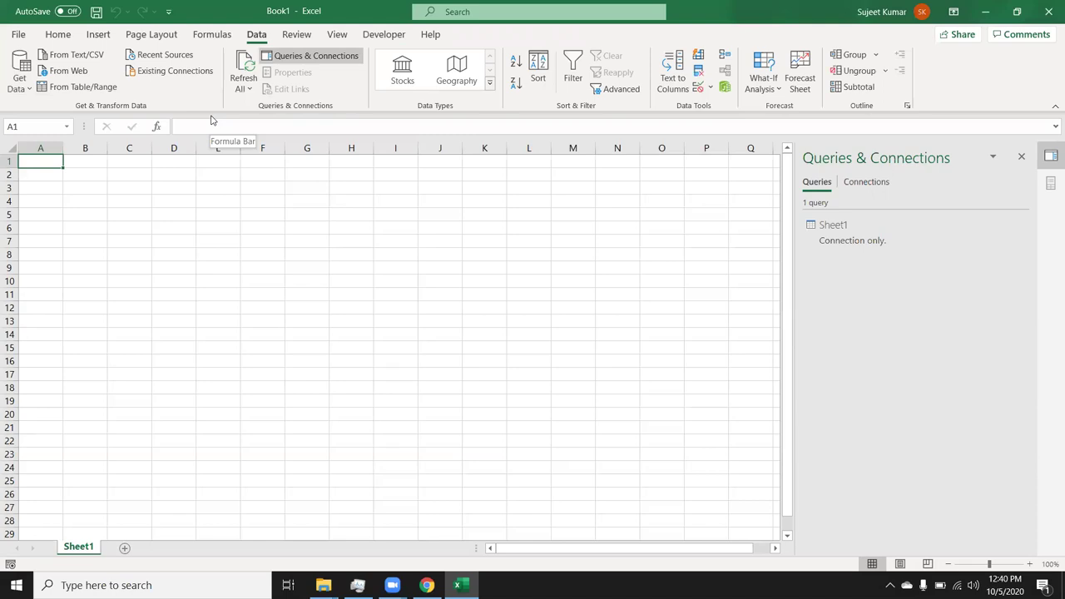
left_click(25, 94)
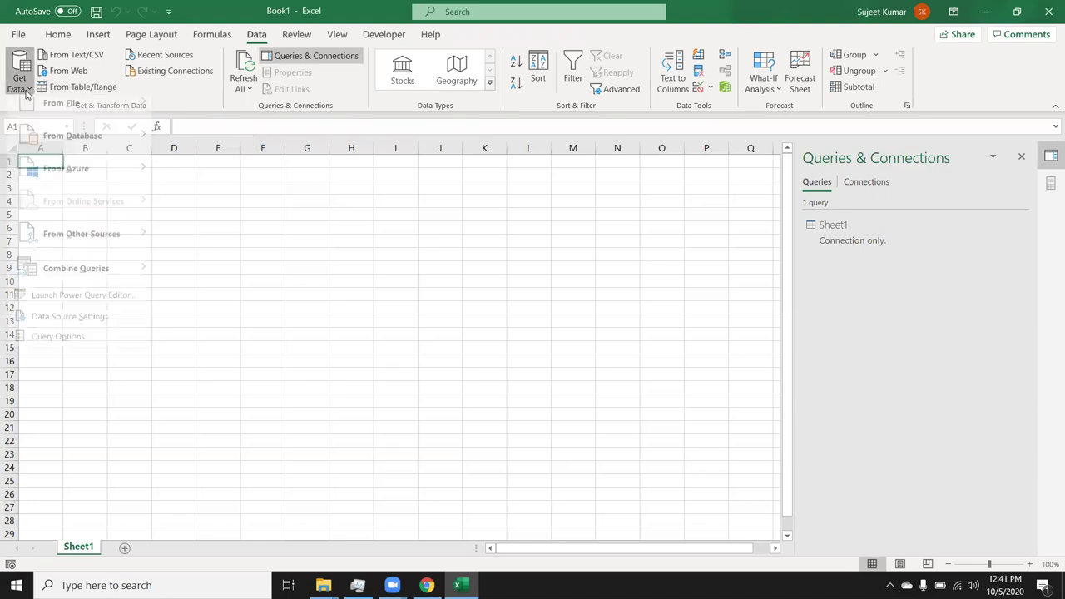
left_click(281, 241)
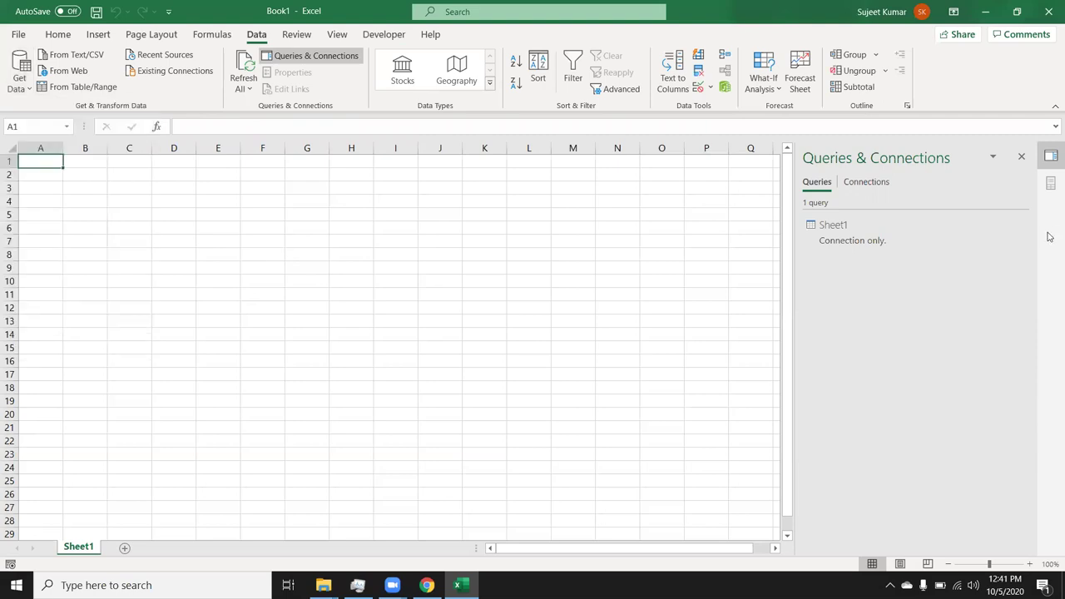
left_click(1021, 156)
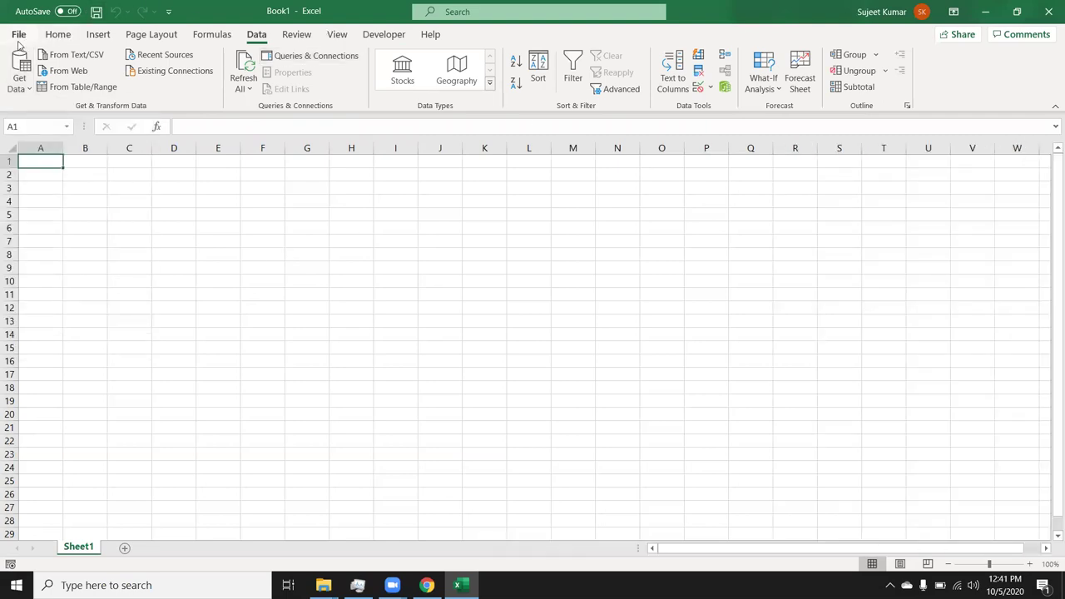
Review the Get Data list again without choosing, then show the File start page.
left_click(22, 83)
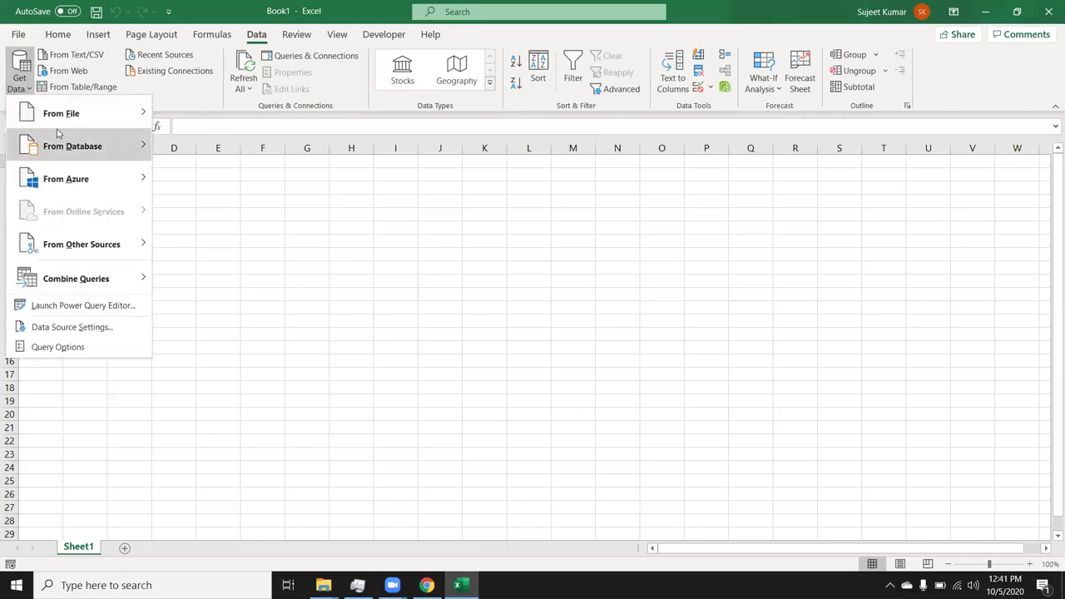
mouse_move(62, 114)
left_click(305, 498)
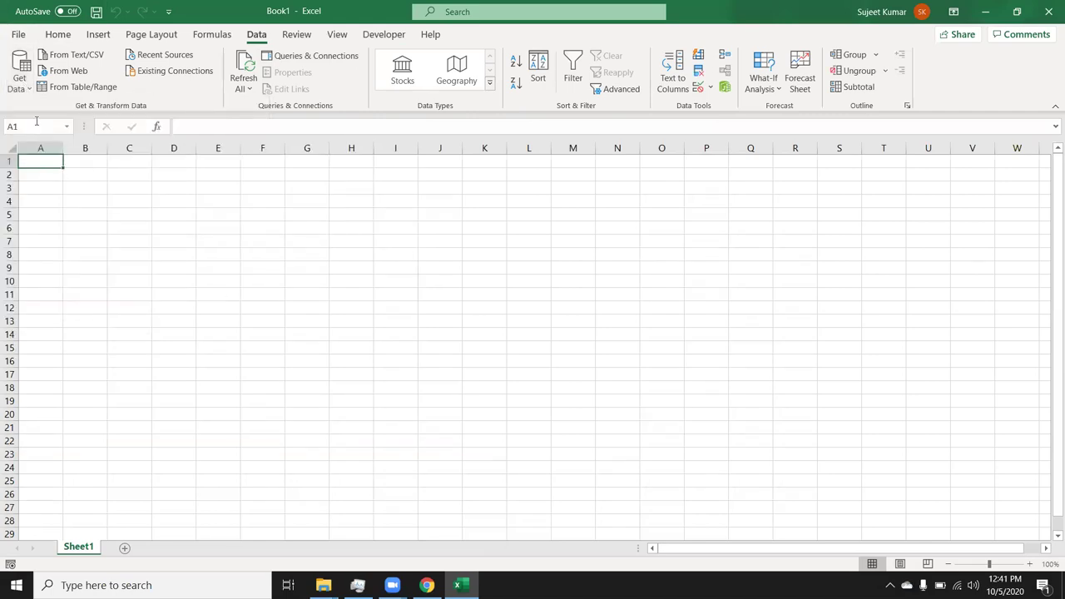
left_click(17, 34)
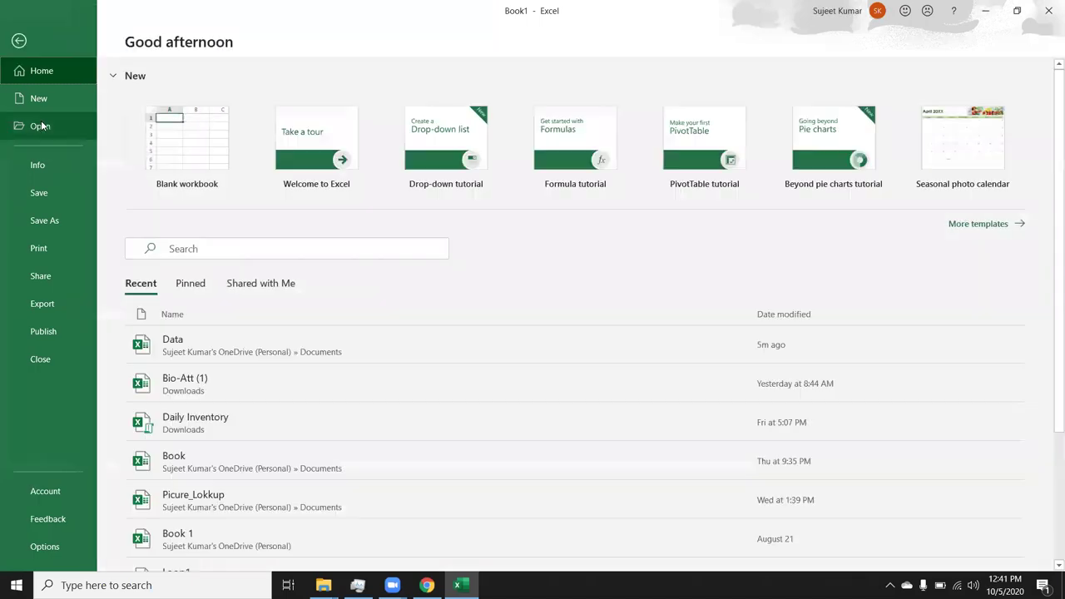
Reopen the recent Data workbook and save a copy named Data1 in Documents.
left_click(42, 126)
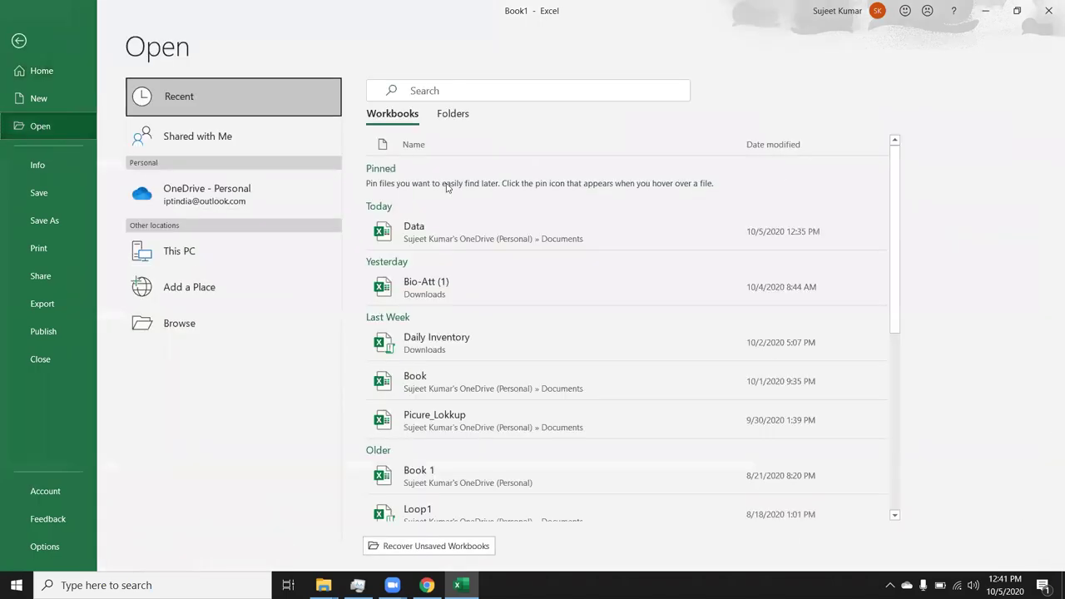
left_click(464, 241)
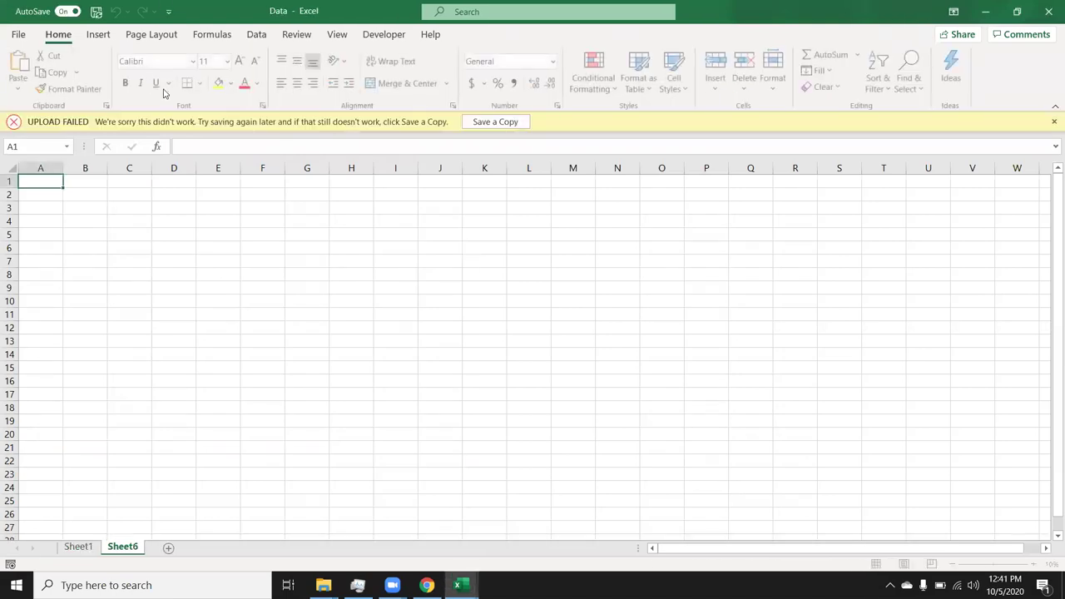
left_click(500, 125)
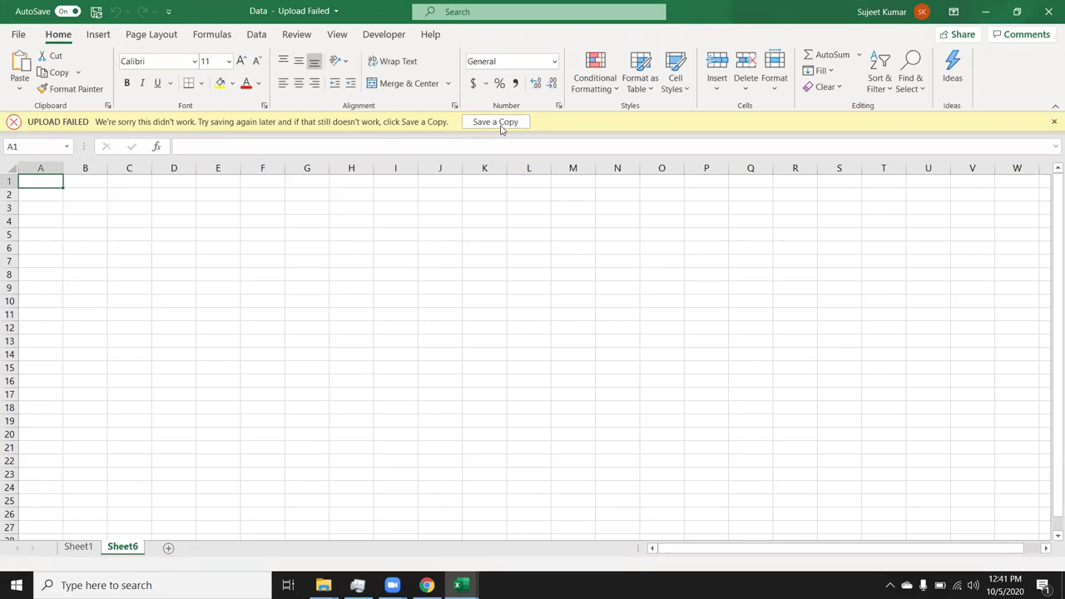
left_click(234, 231)
type("1")
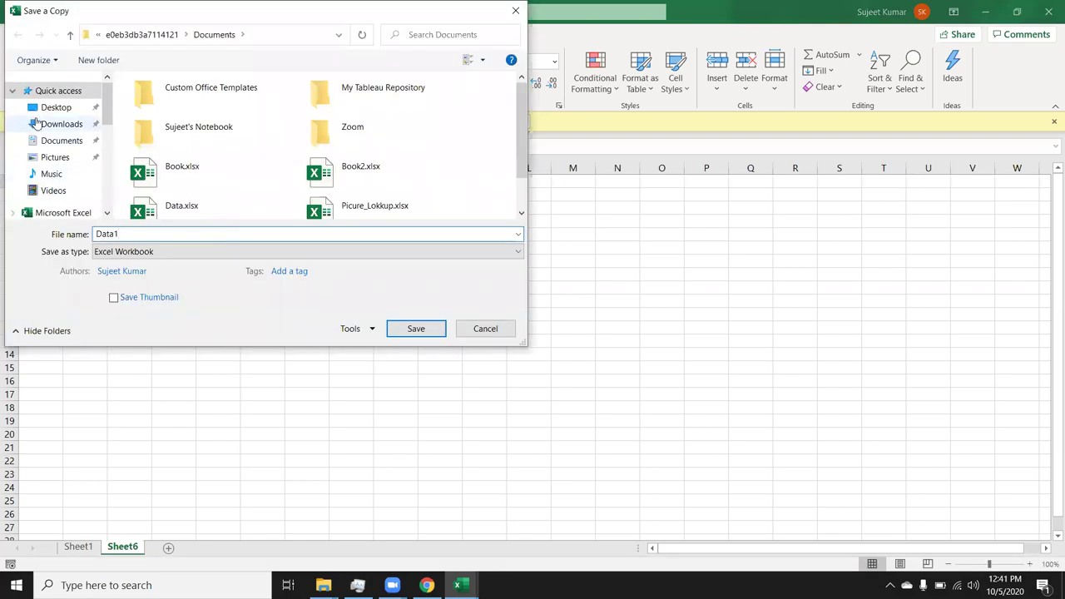
left_click(55, 141)
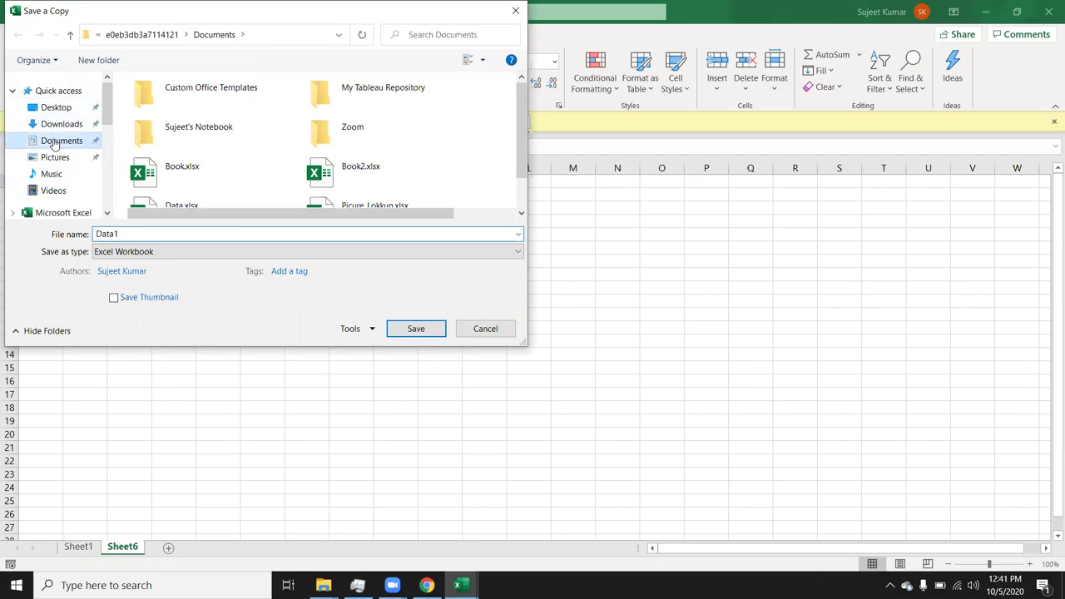
left_click(415, 330)
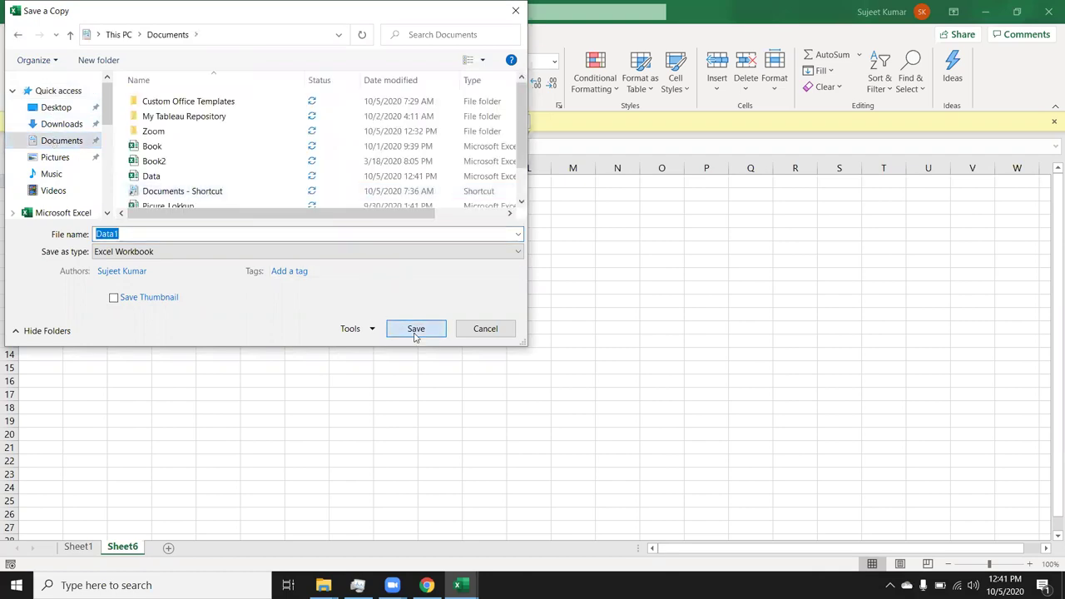
left_click(414, 333)
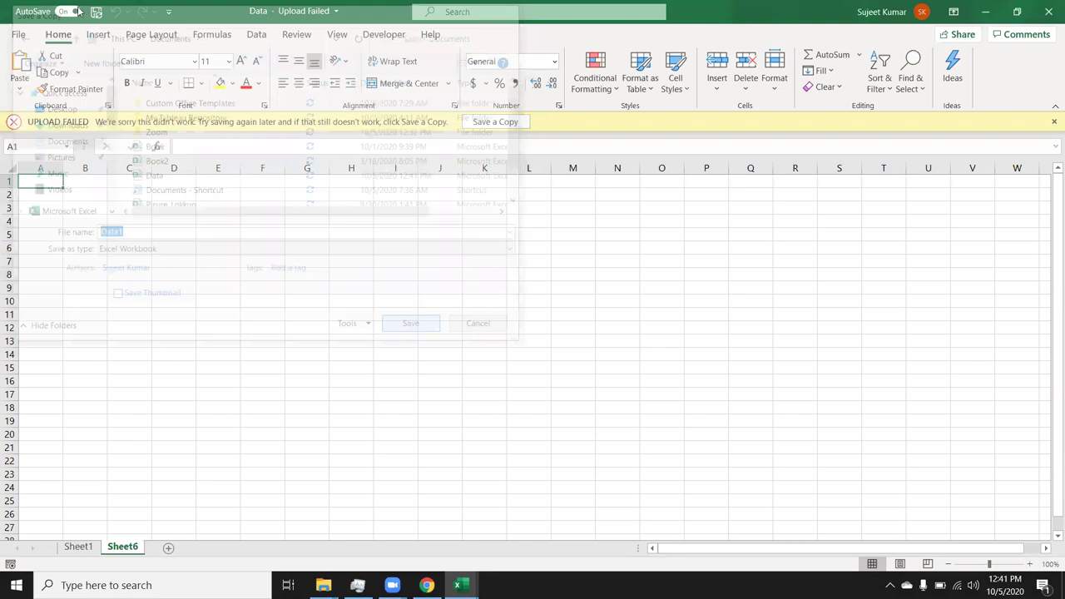
left_click(88, 197)
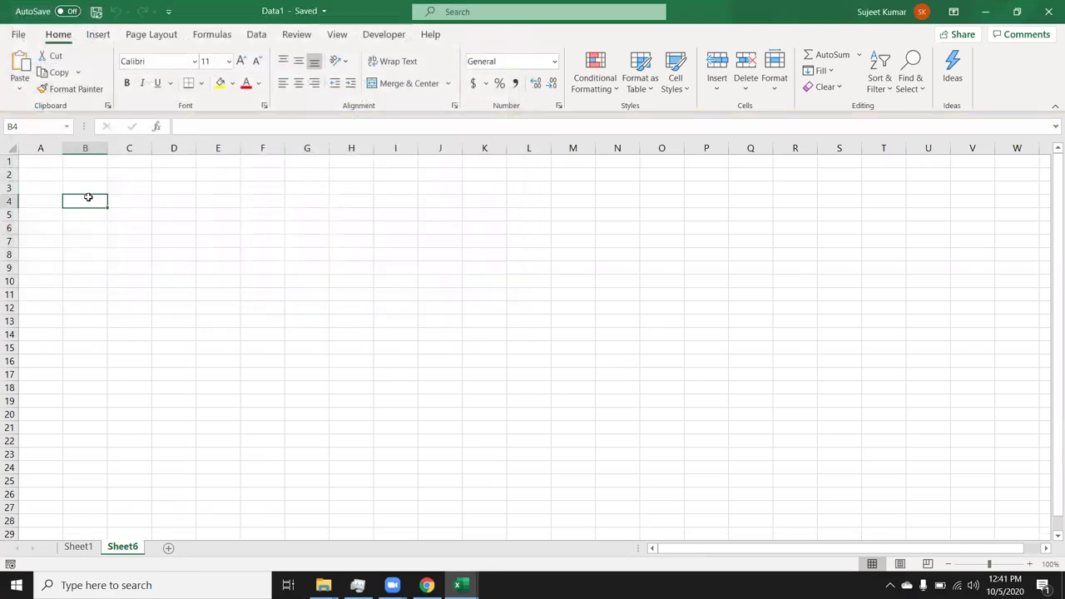
left_click(39, 159)
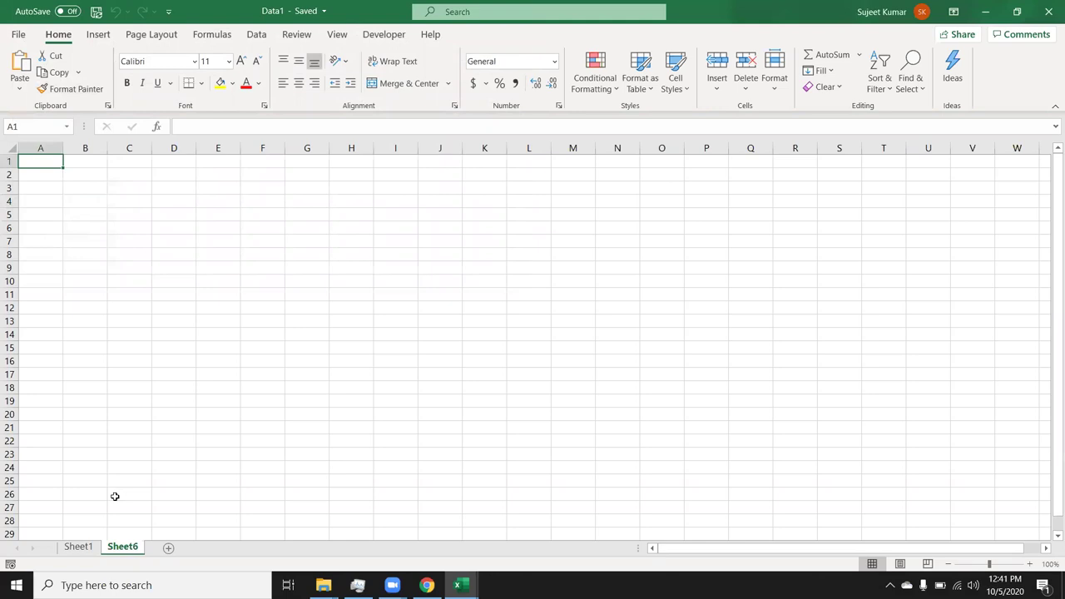
left_click(78, 547)
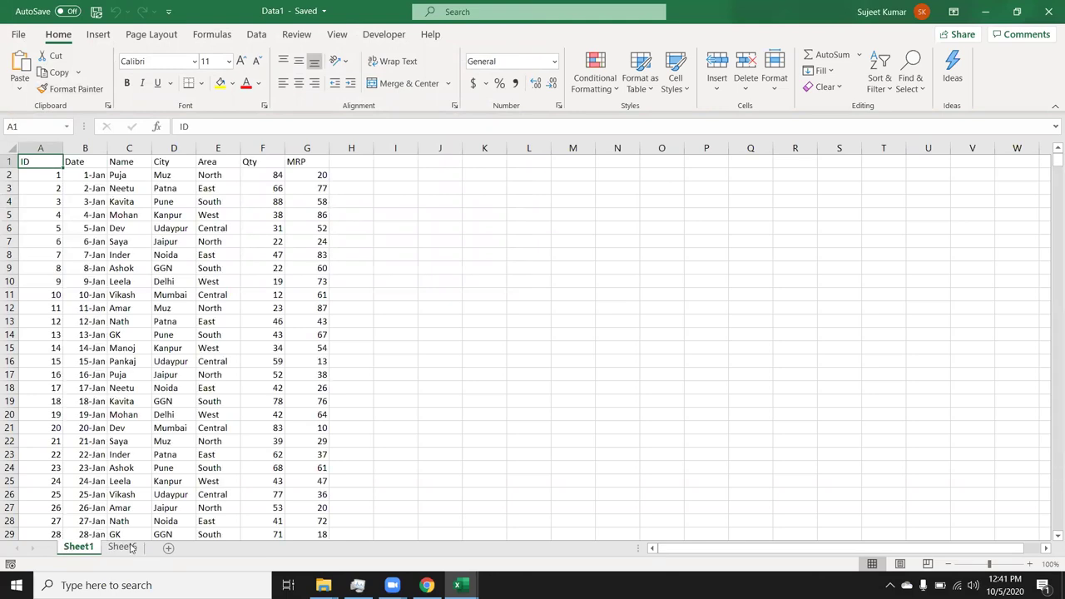
left_click(123, 546)
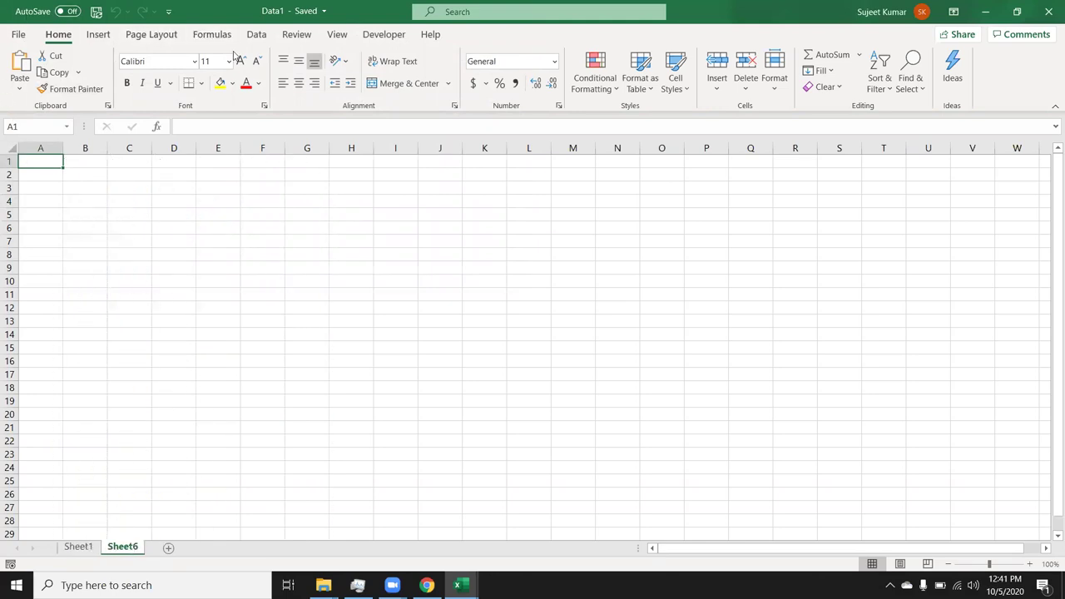
left_click(266, 37)
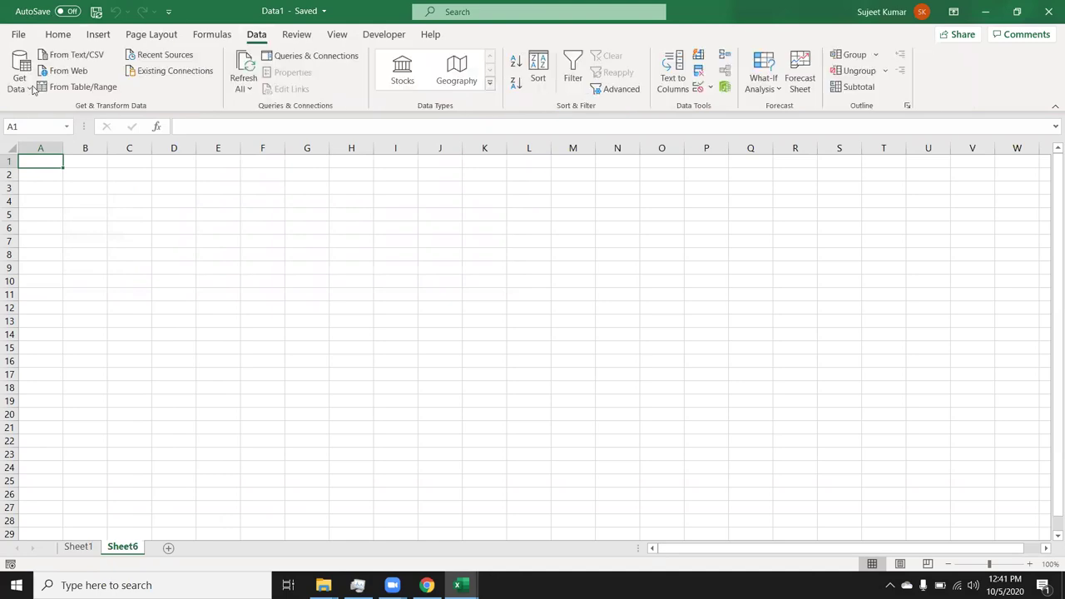
left_click(18, 83)
mouse_move(61, 112)
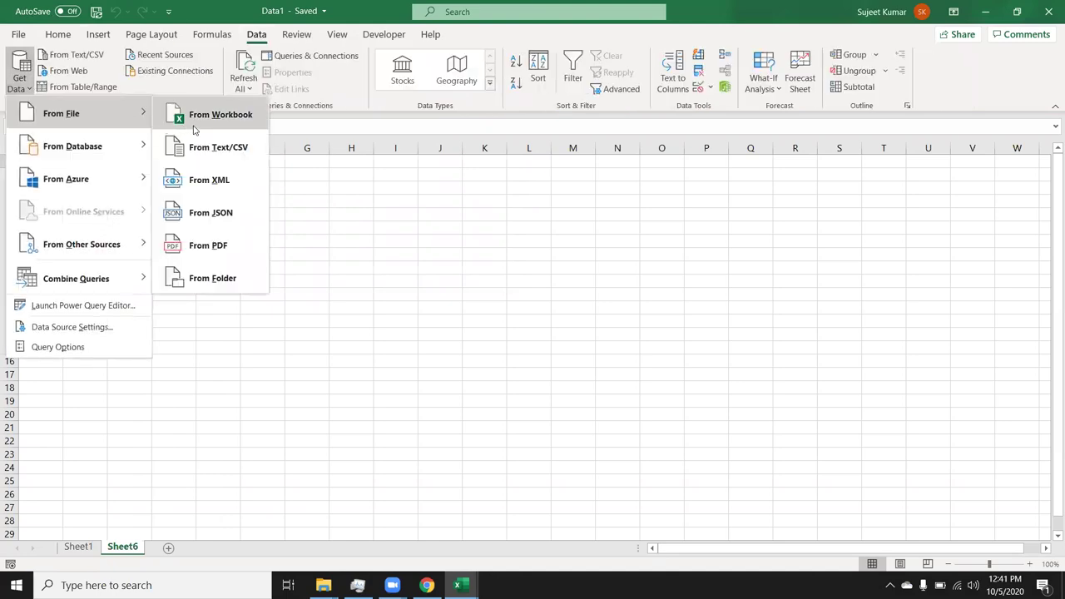
left_click(194, 125)
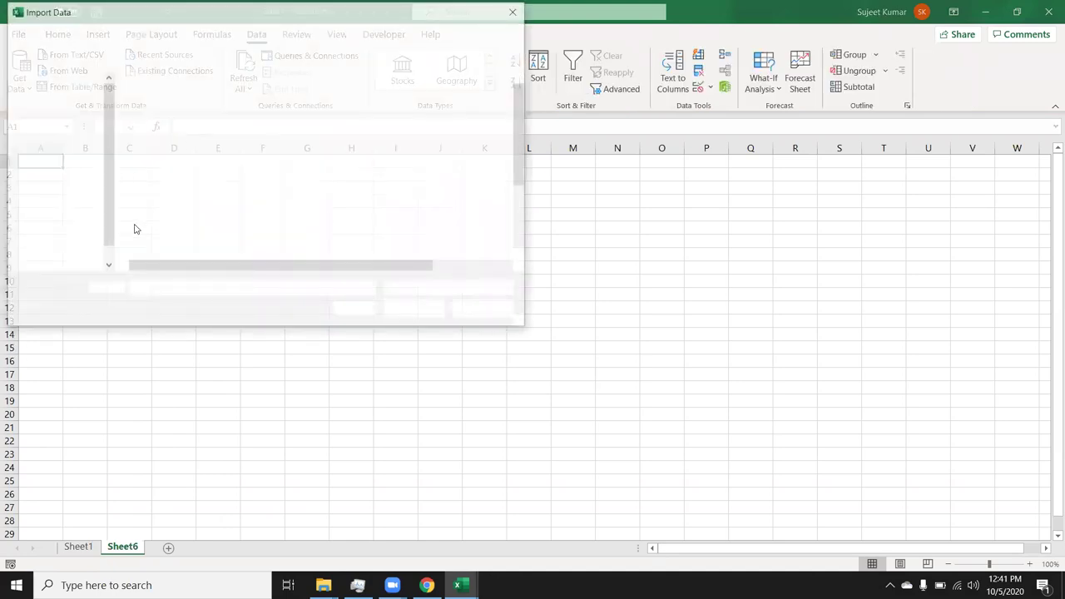
left_click(163, 253)
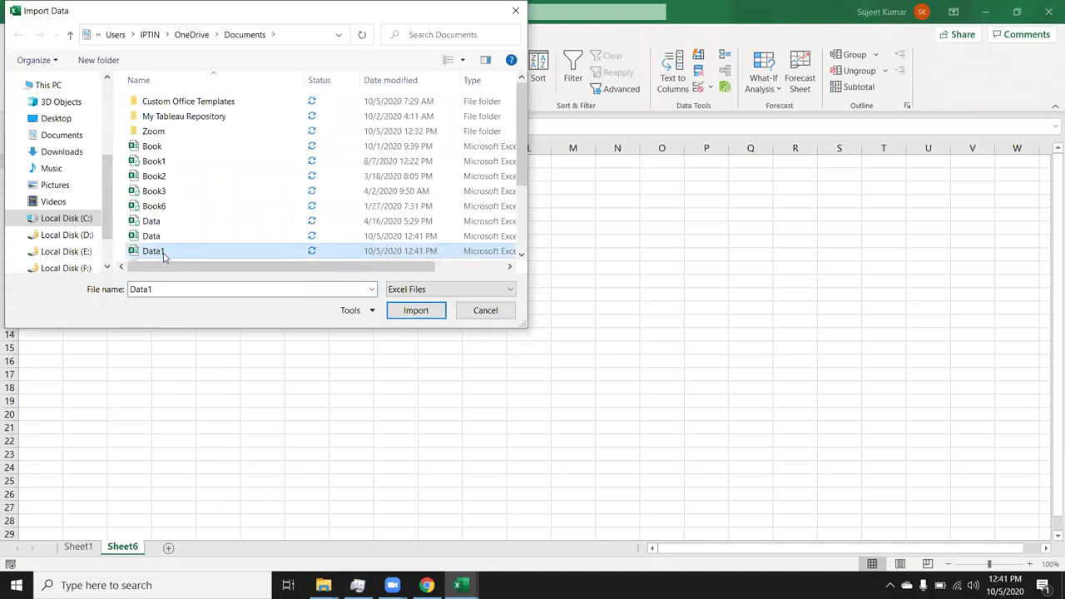
left_click(390, 312)
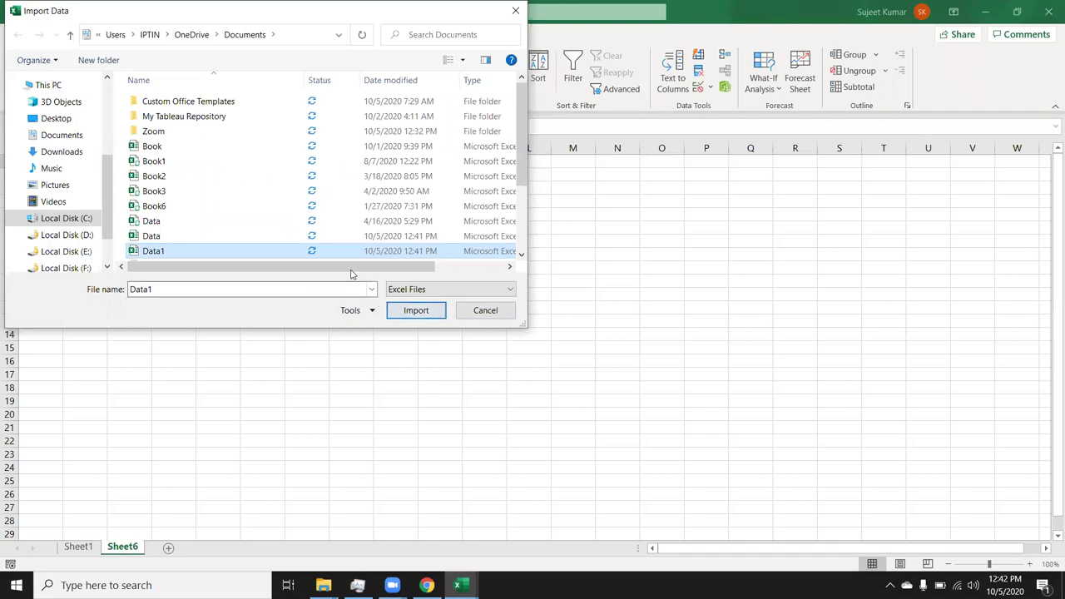
left_click(403, 311)
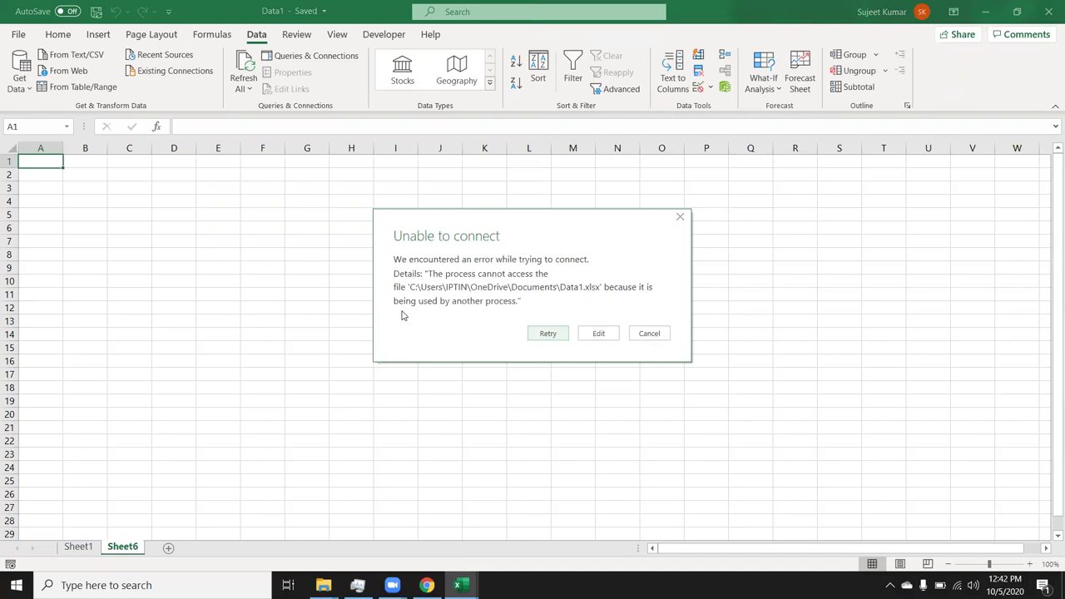
key("Escape")
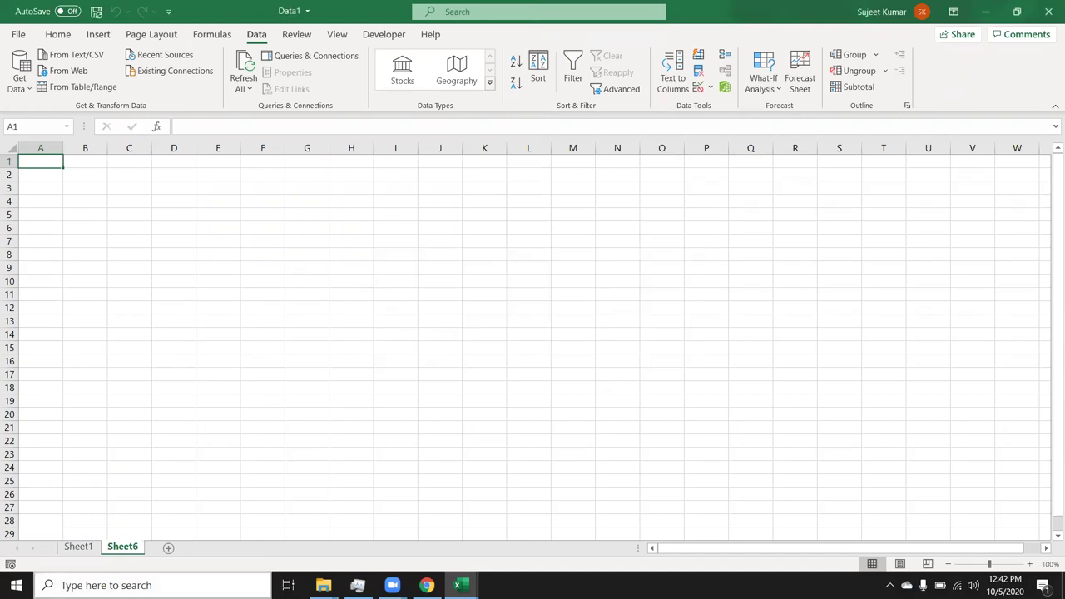
Copy Data1 from Documents onto the Desktop, then close File Explorer and the Data1 window.
left_click(324, 584)
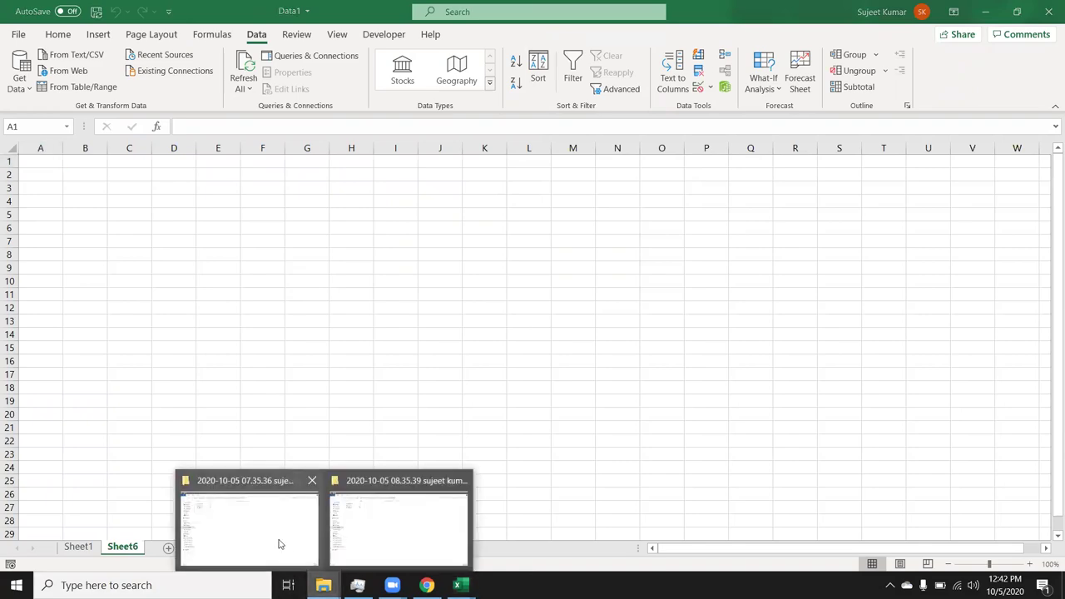
left_click(278, 542)
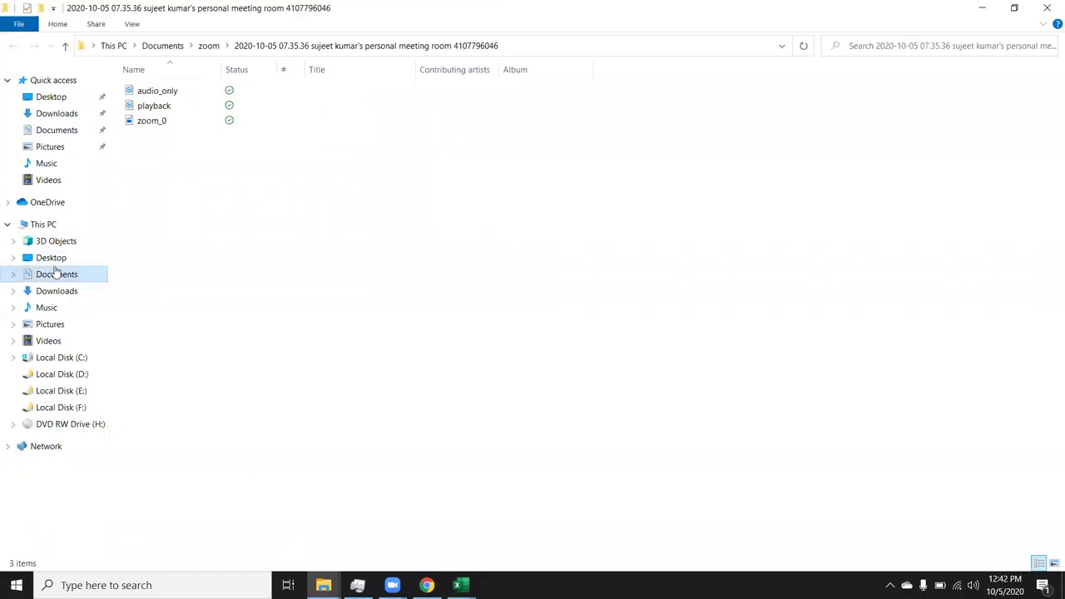
left_click(55, 274)
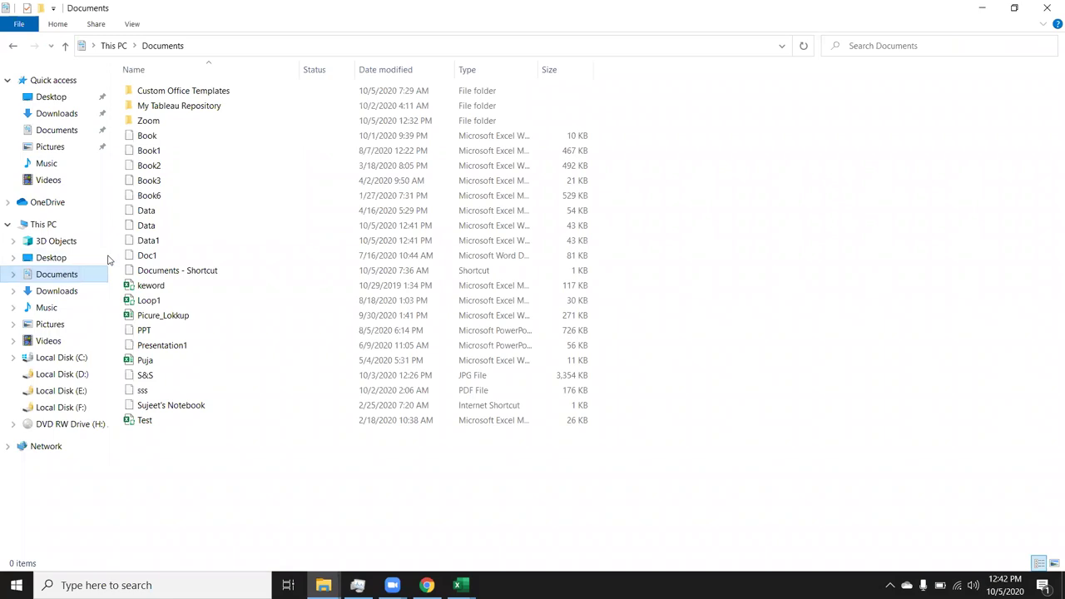
left_click(165, 241)
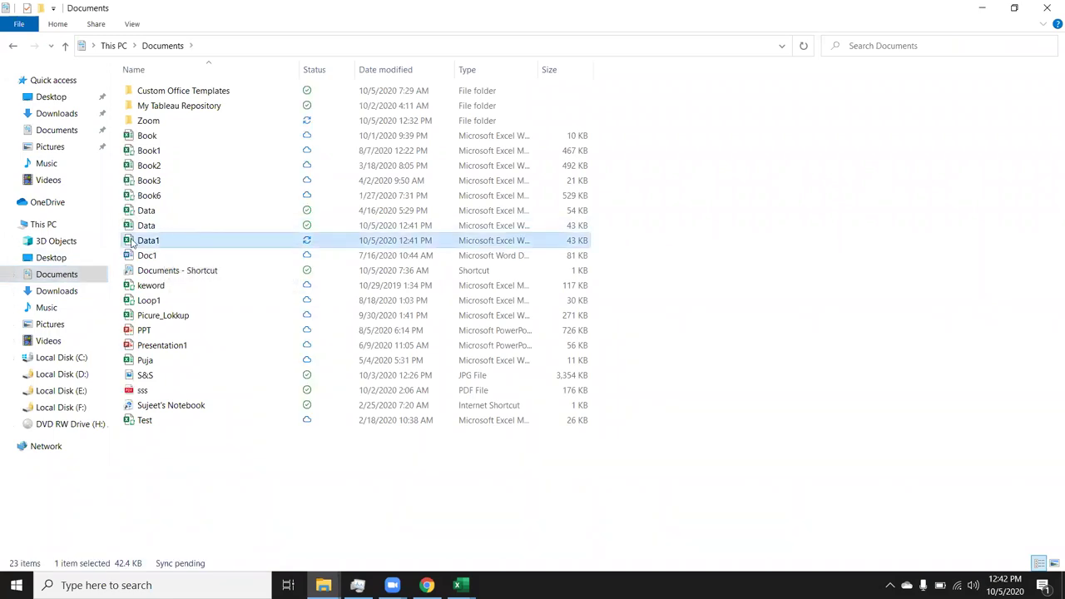
left_click(74, 258)
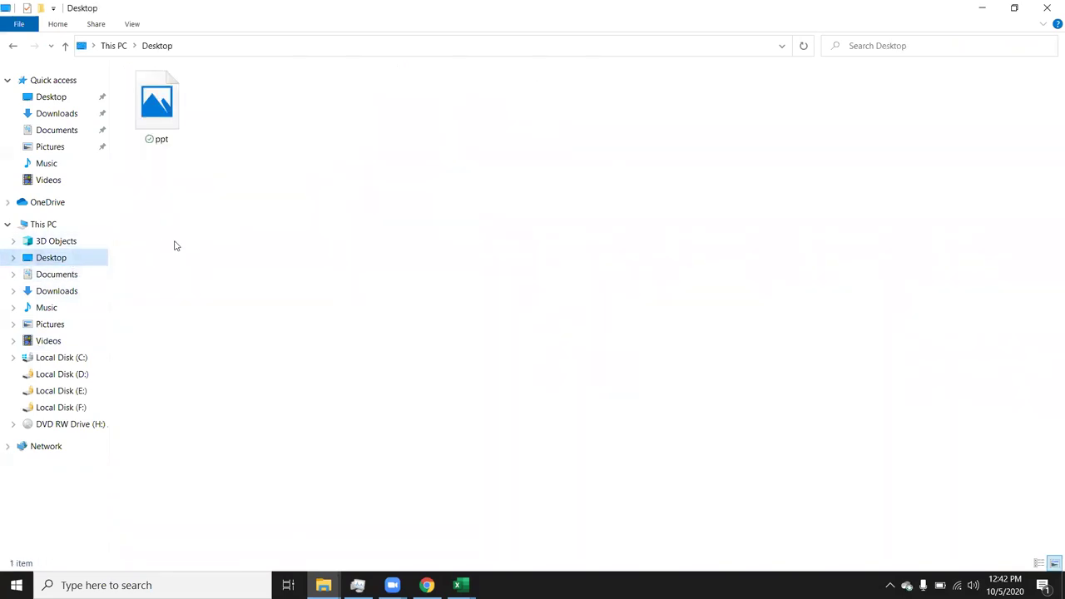
key("ctrl+v")
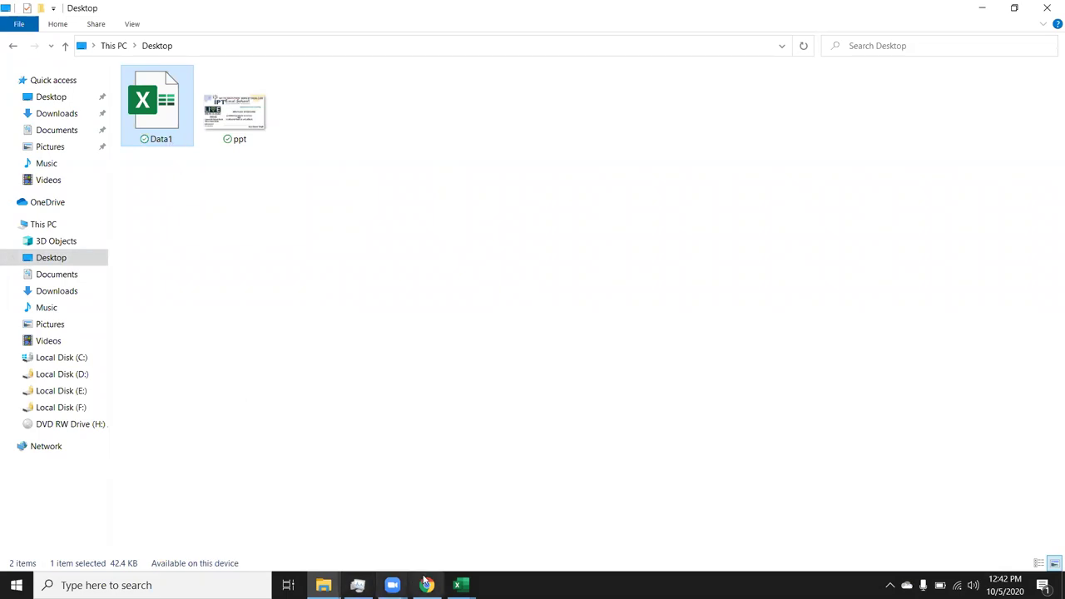
left_click(1046, 8)
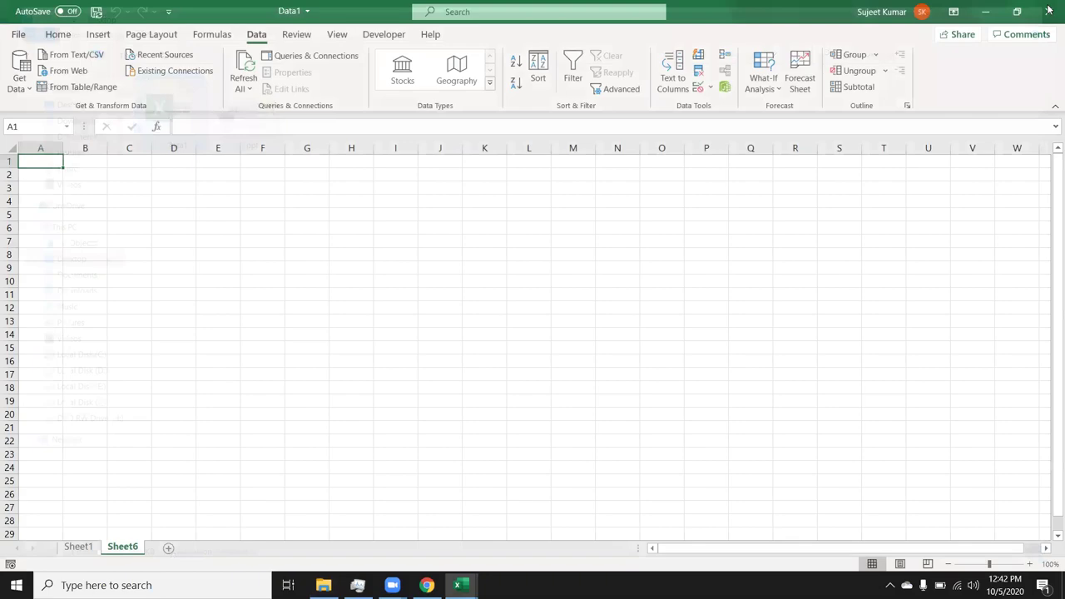
left_click(1047, 10)
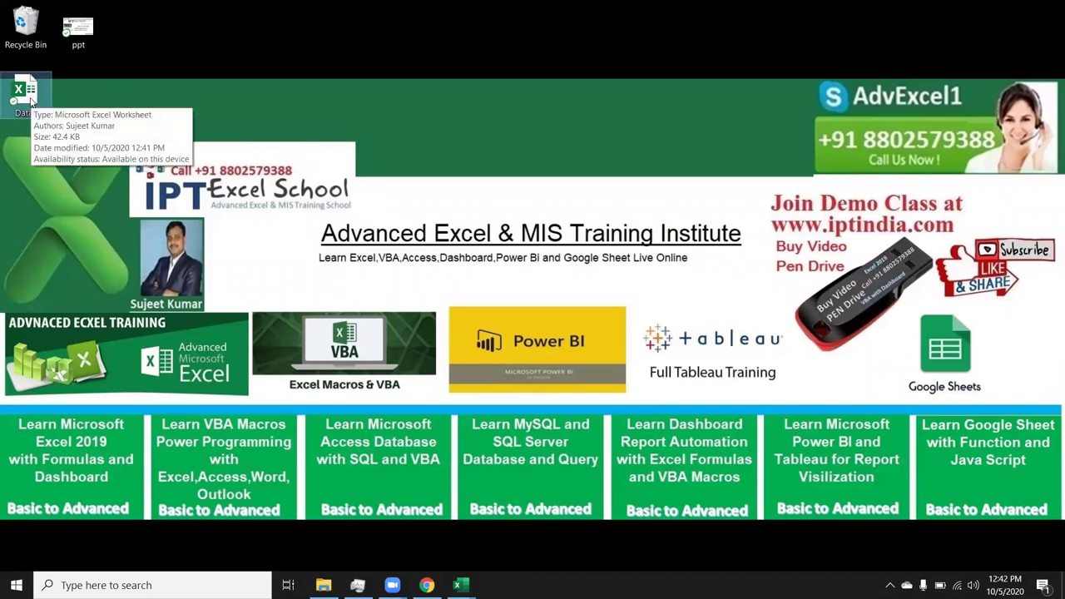
Restore Data1, cancel a From Workbook import, and show Get Data's From Other Sources options.
mouse_move(460, 585)
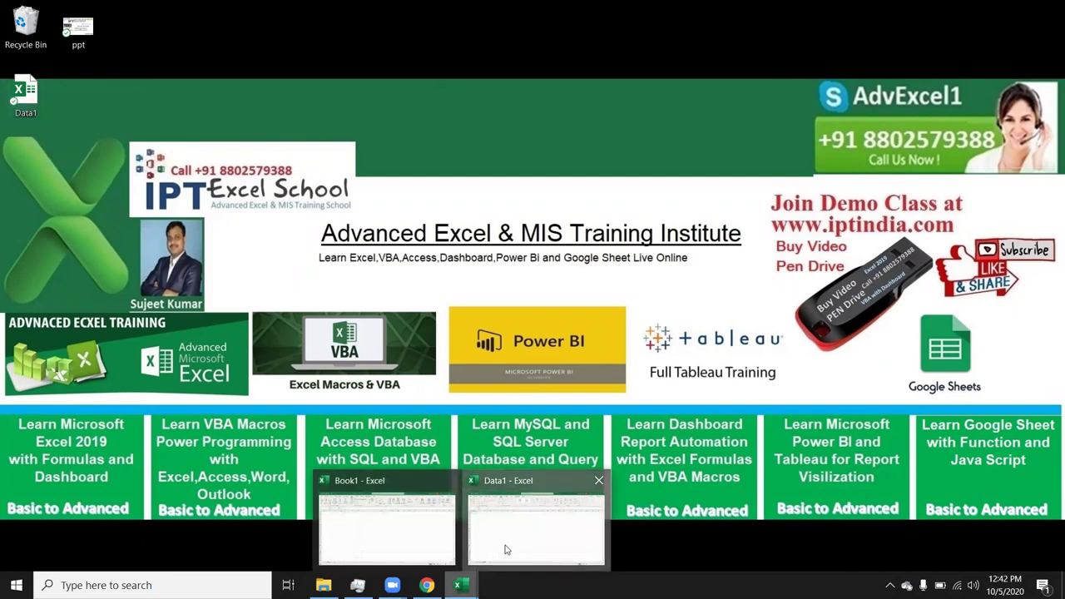
left_click(505, 549)
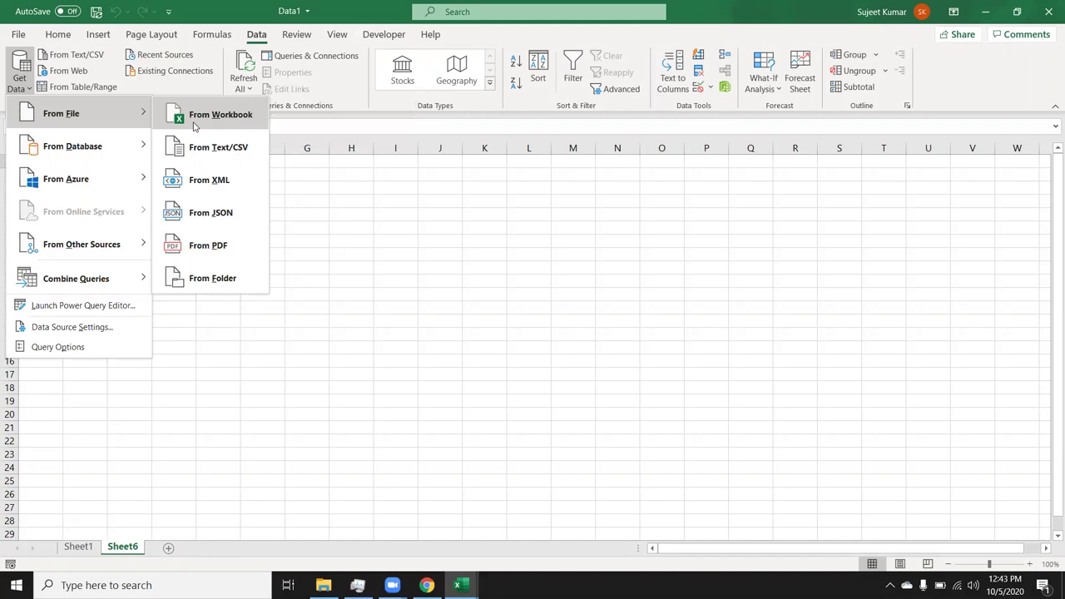
left_click(194, 127)
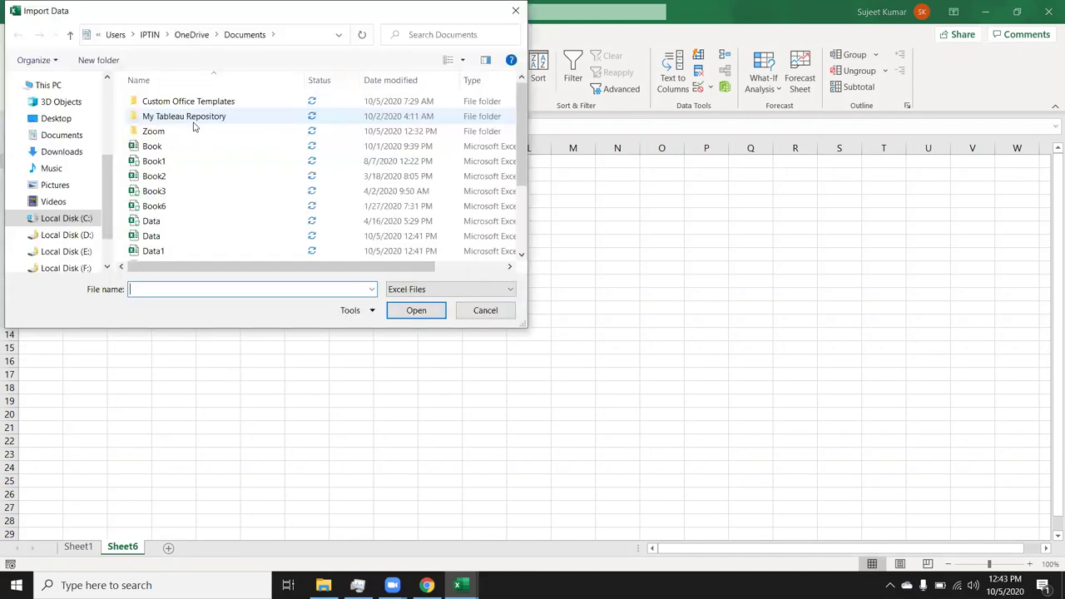
key("Escape")
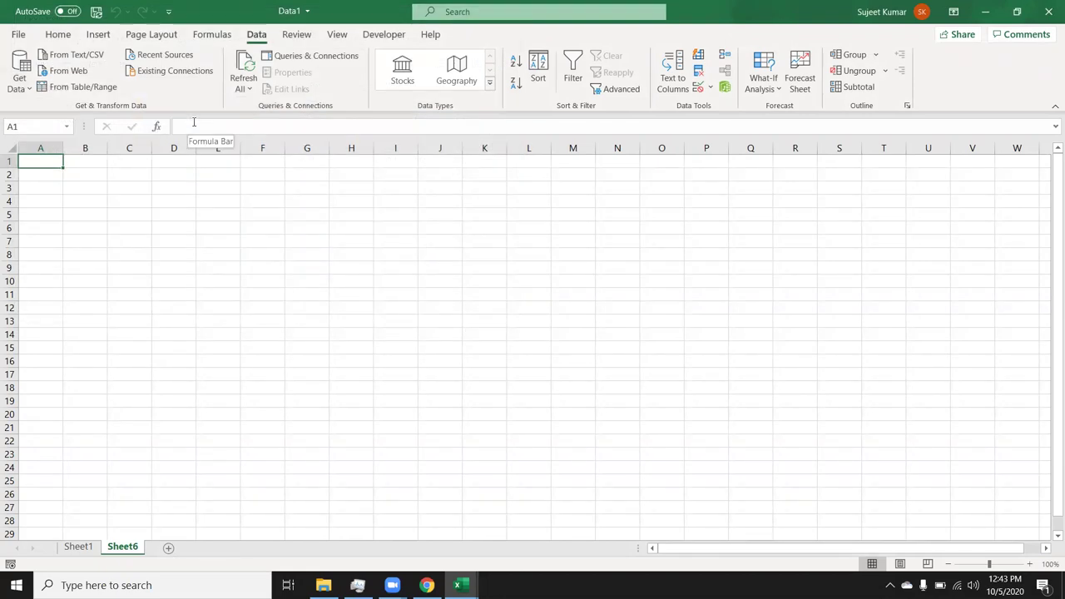
left_click(19, 93)
mouse_move(93, 247)
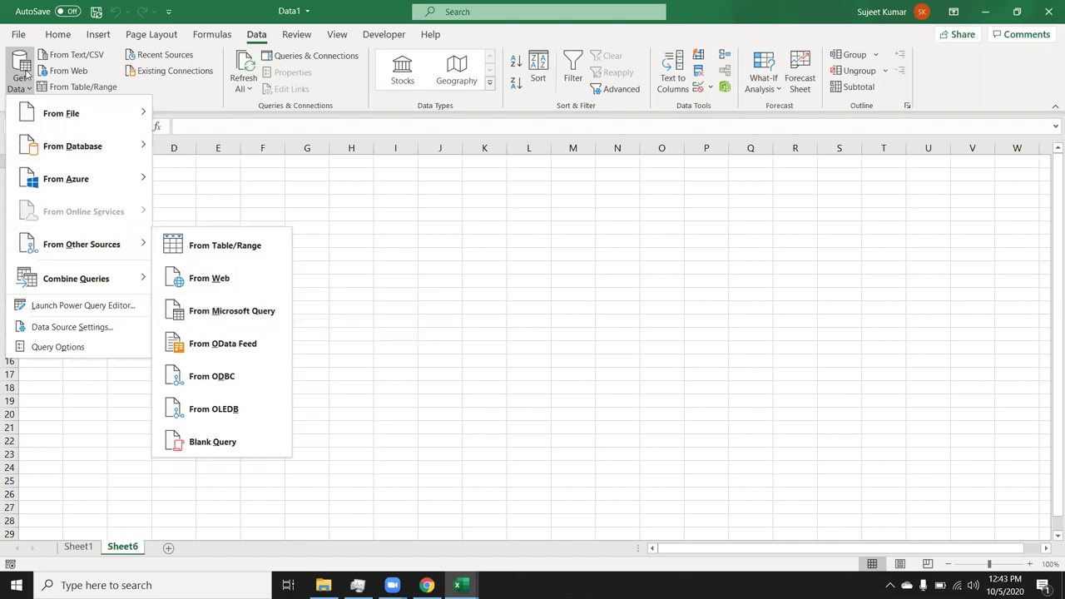
Start a Microsoft Query import from Excel Files with Data1.xlsx as the source workbook.
left_click(234, 311)
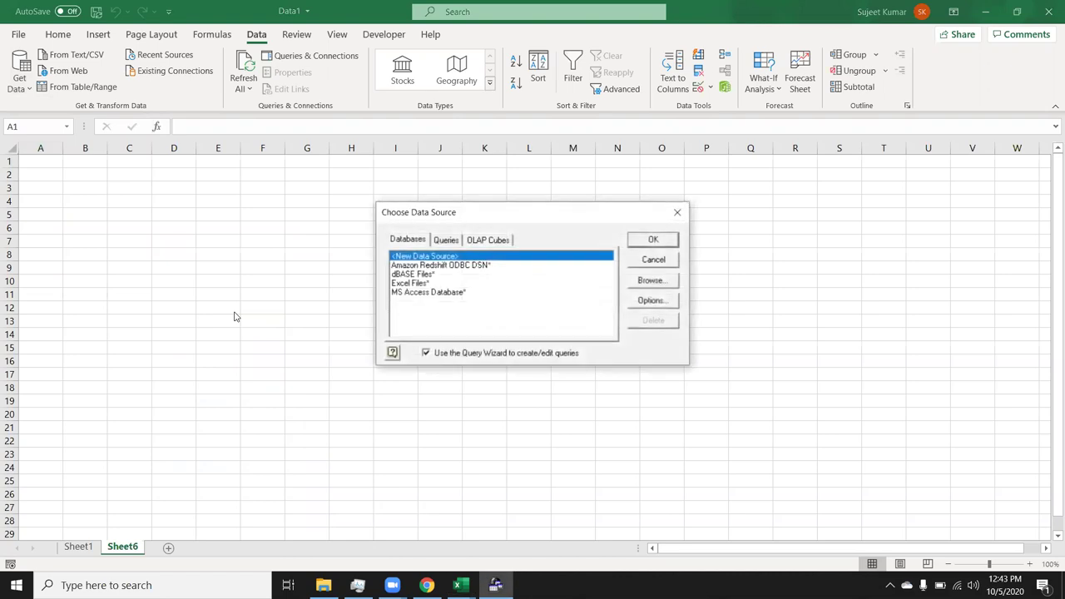
left_click(416, 283)
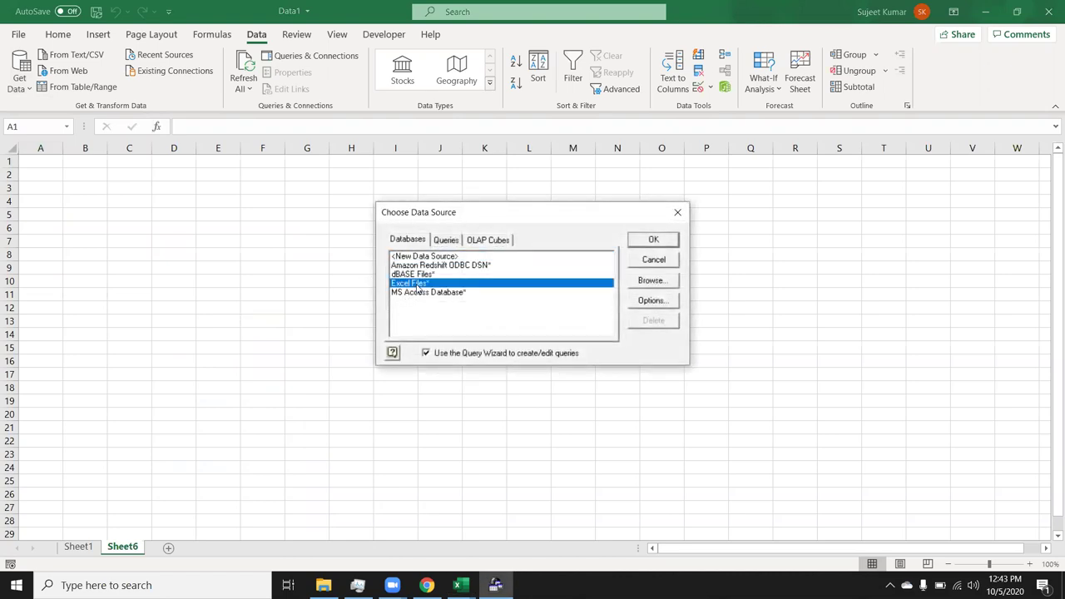
left_click(646, 242)
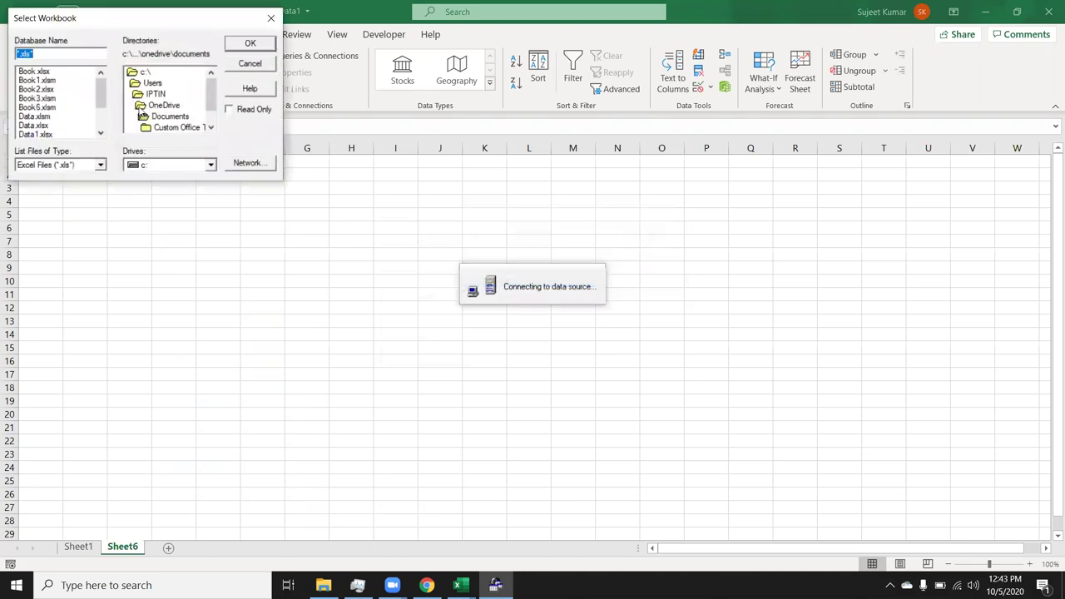
left_click(38, 133)
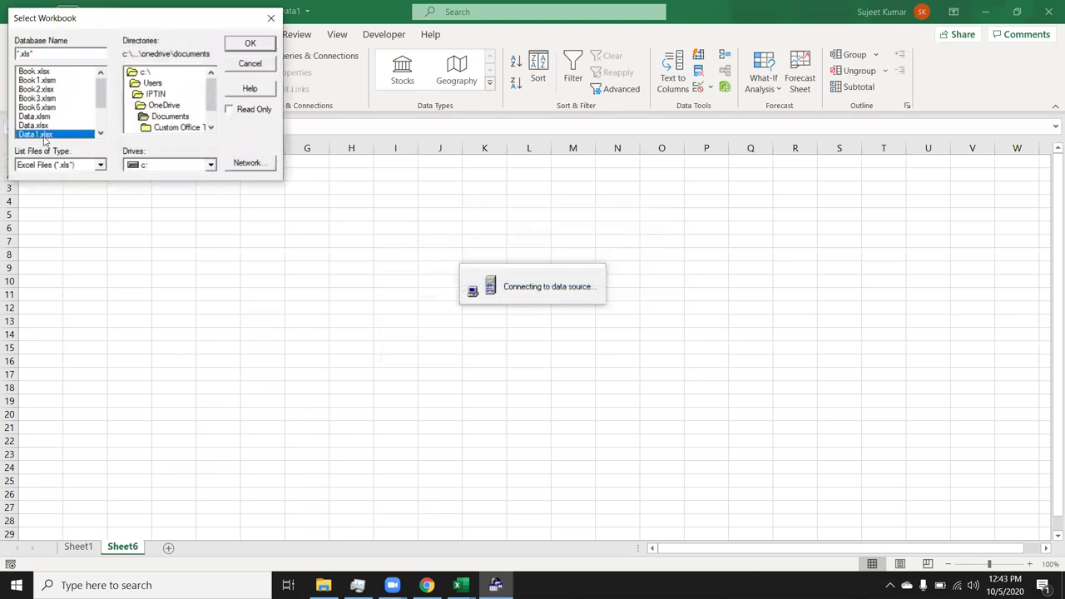
left_click(250, 44)
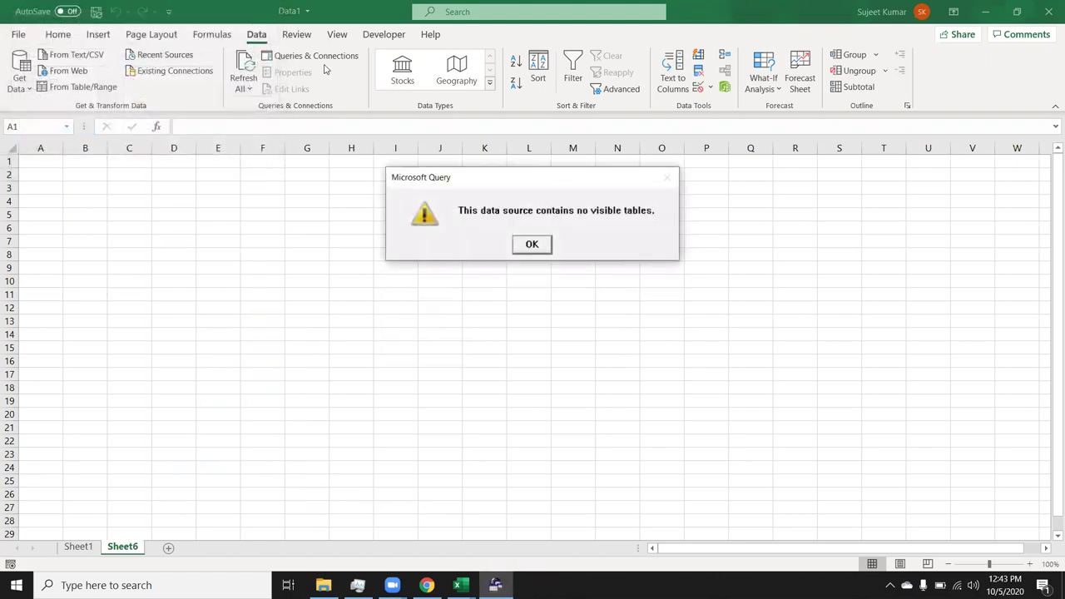
left_click(532, 244)
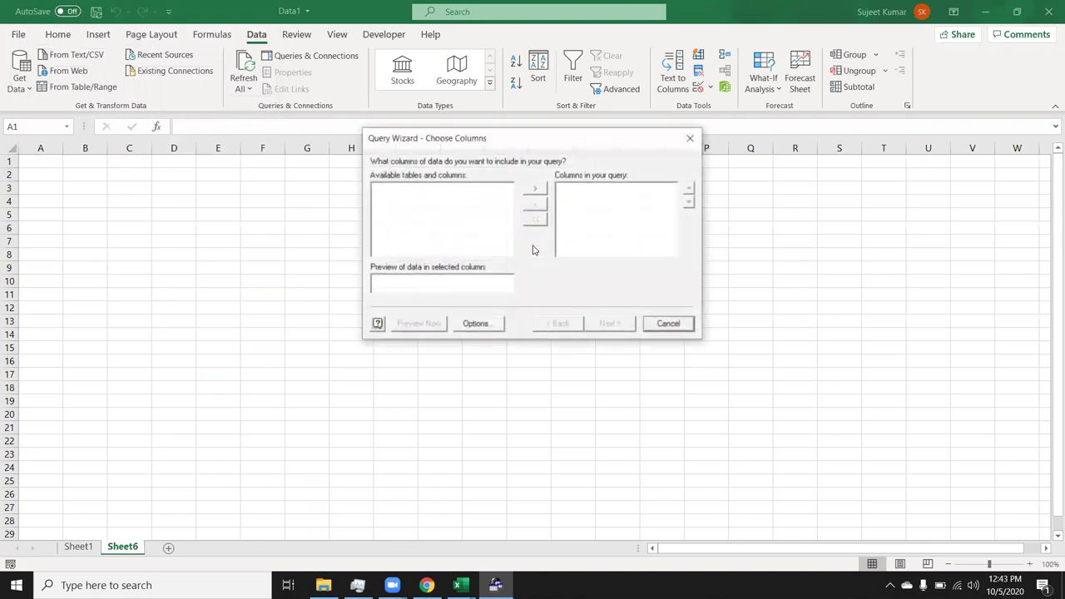
List system tables, add all Sheet1$ columns, finish the query, and restore Data1's placement prompt.
left_click(483, 324)
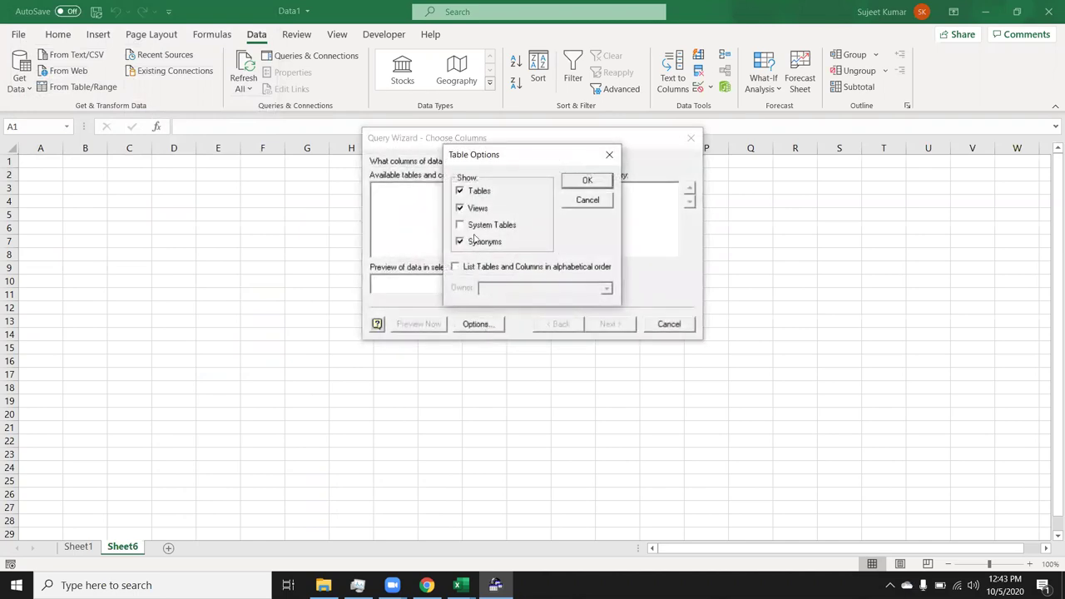
left_click(581, 185)
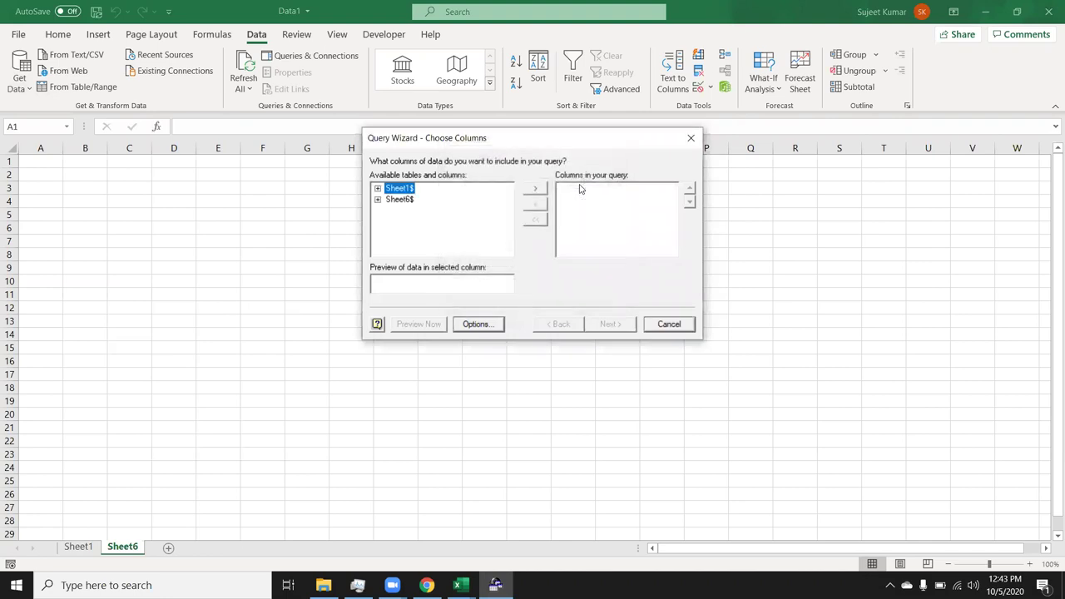
left_click(537, 189)
left_click(614, 326)
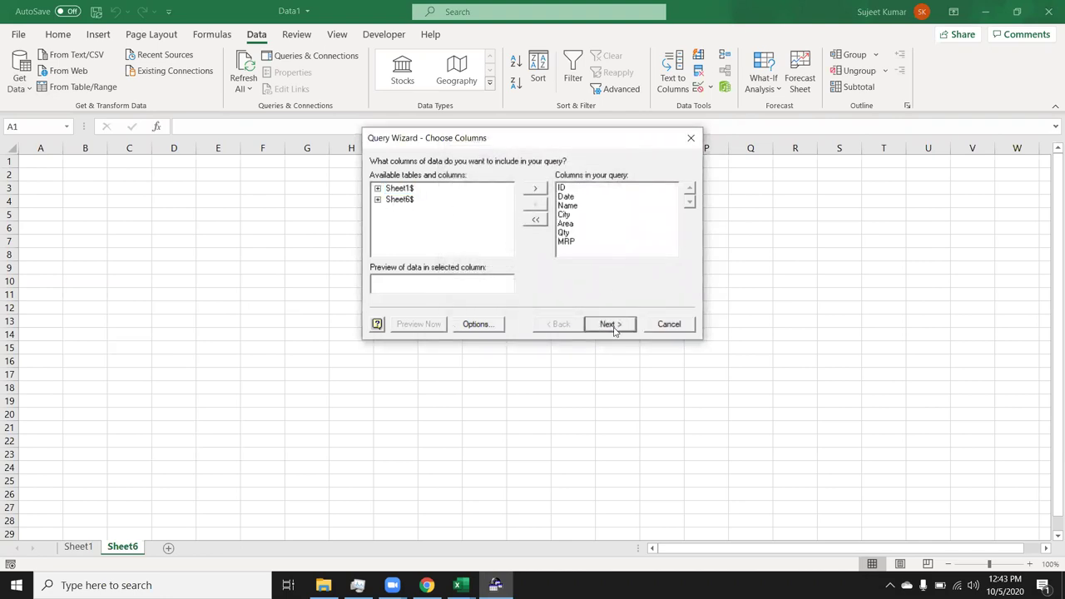
left_click(615, 326)
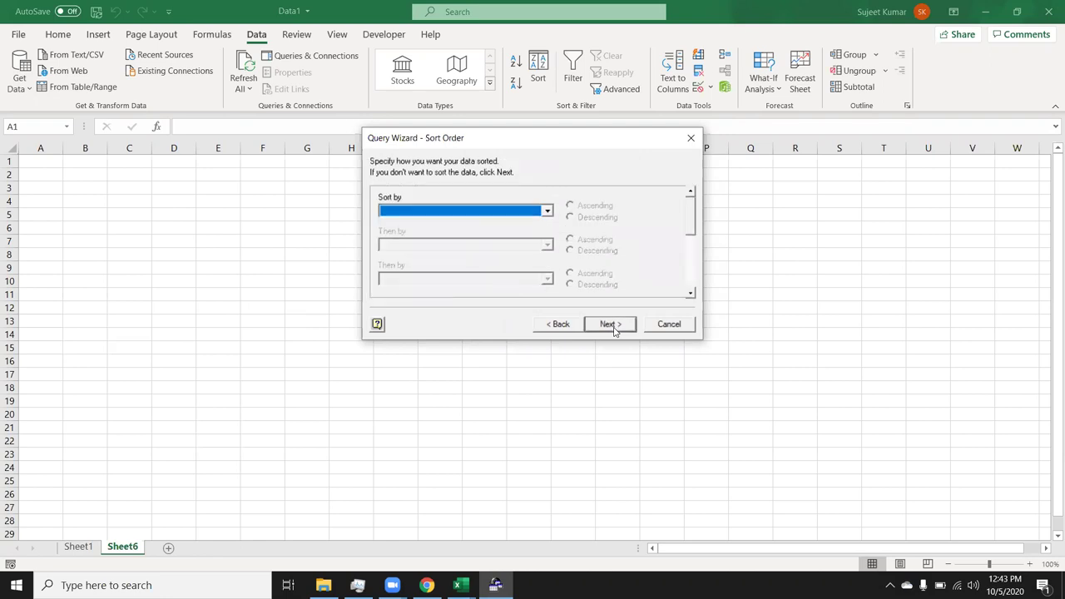
left_click(614, 326)
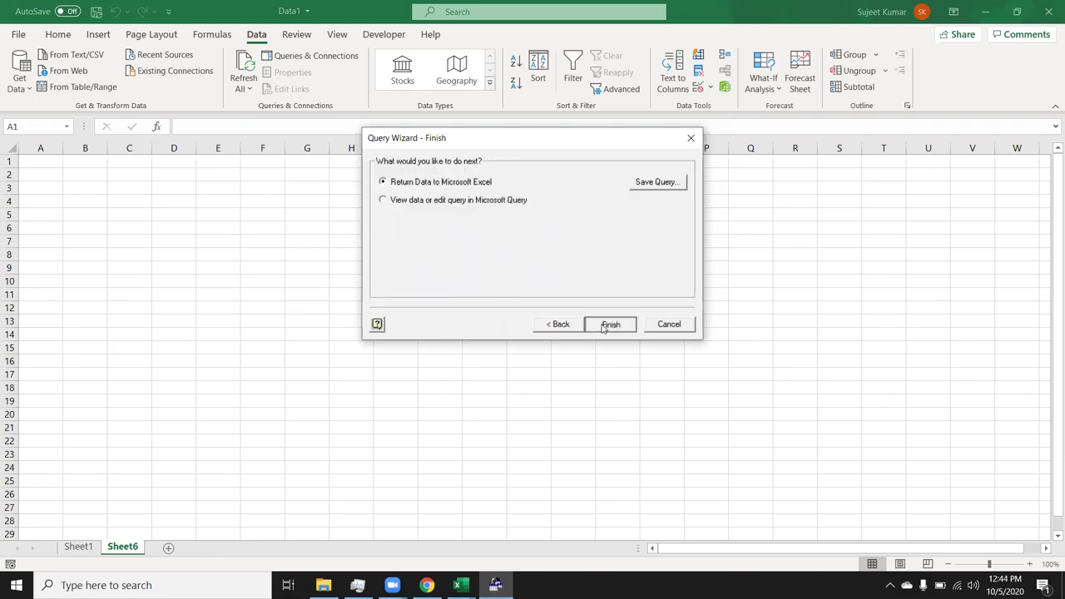
left_click(604, 327)
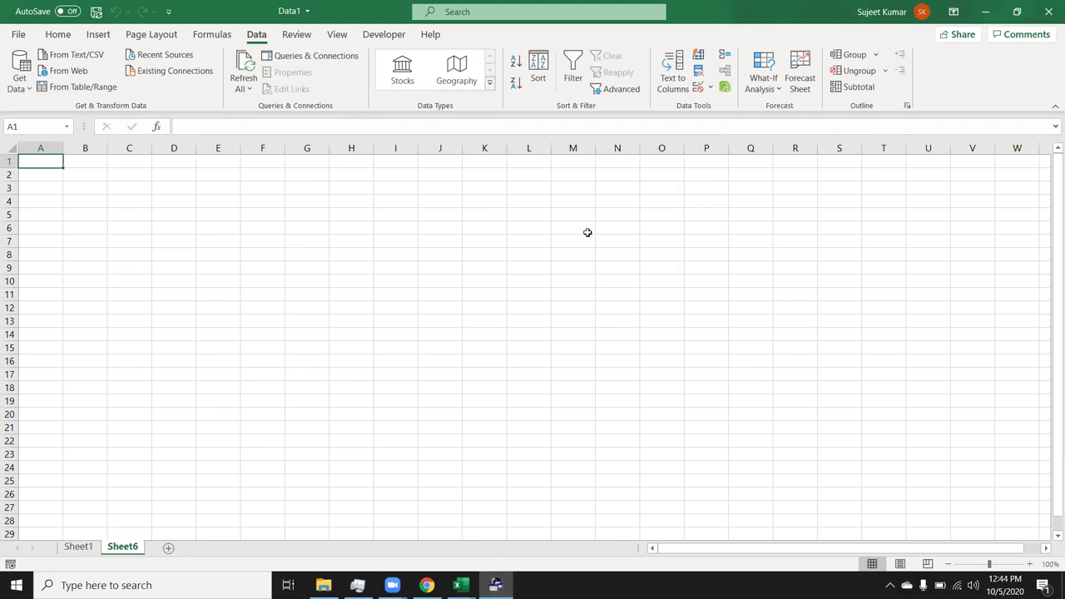
key("super+d")
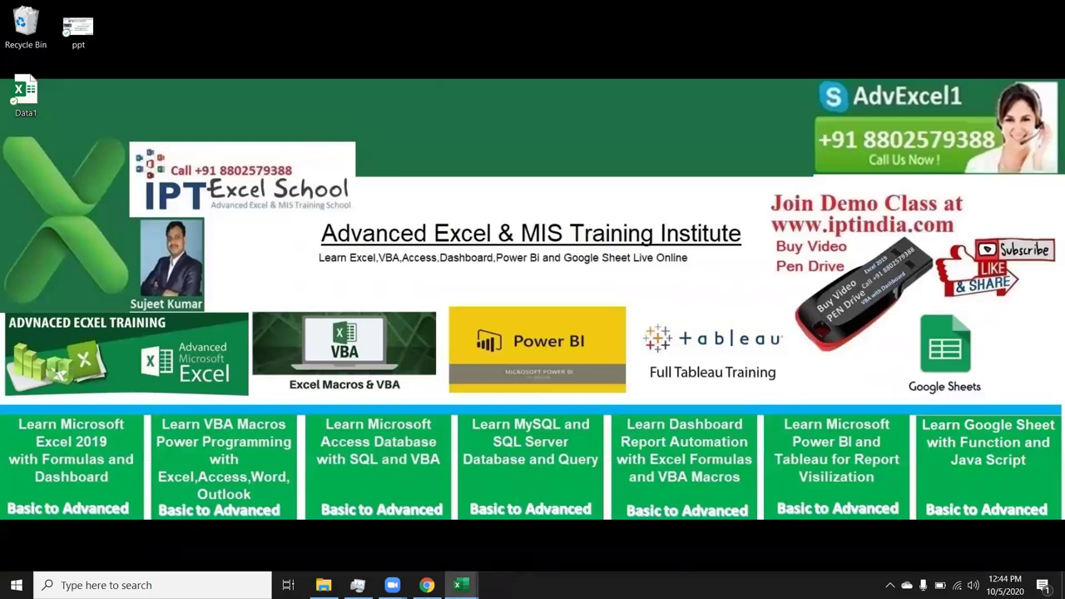
mouse_move(460, 585)
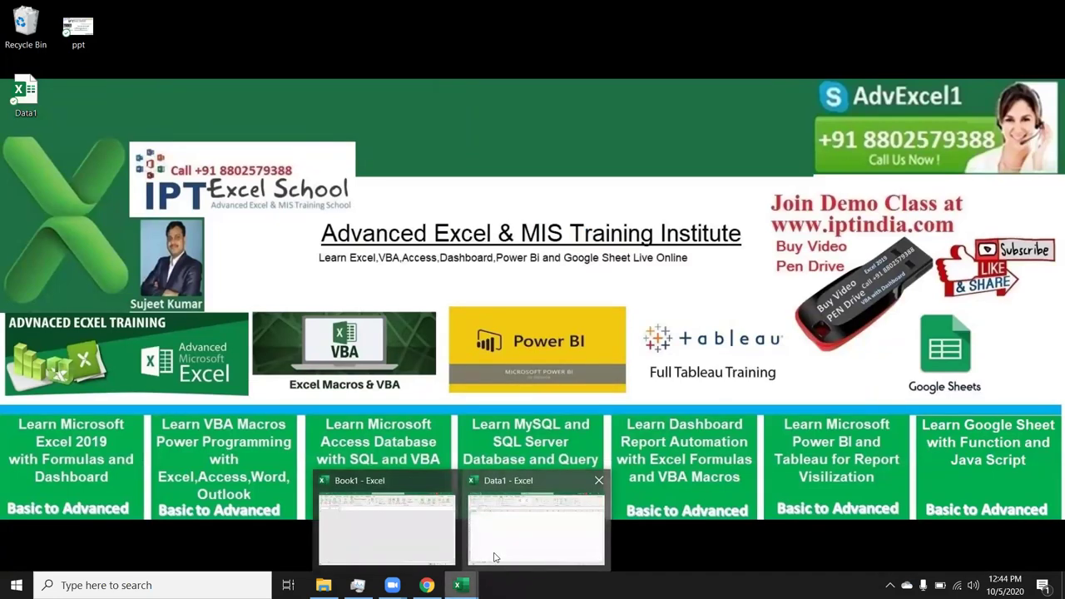
left_click(494, 557)
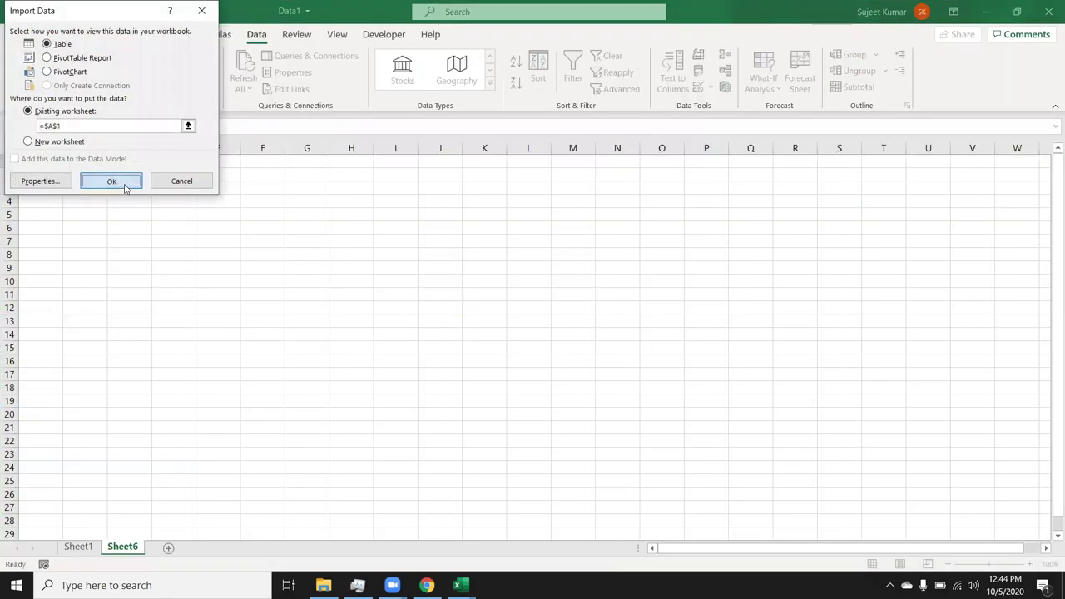
Load the query results as a table at $A$1 on Sheet6, then select a Qty value.
left_click(112, 182)
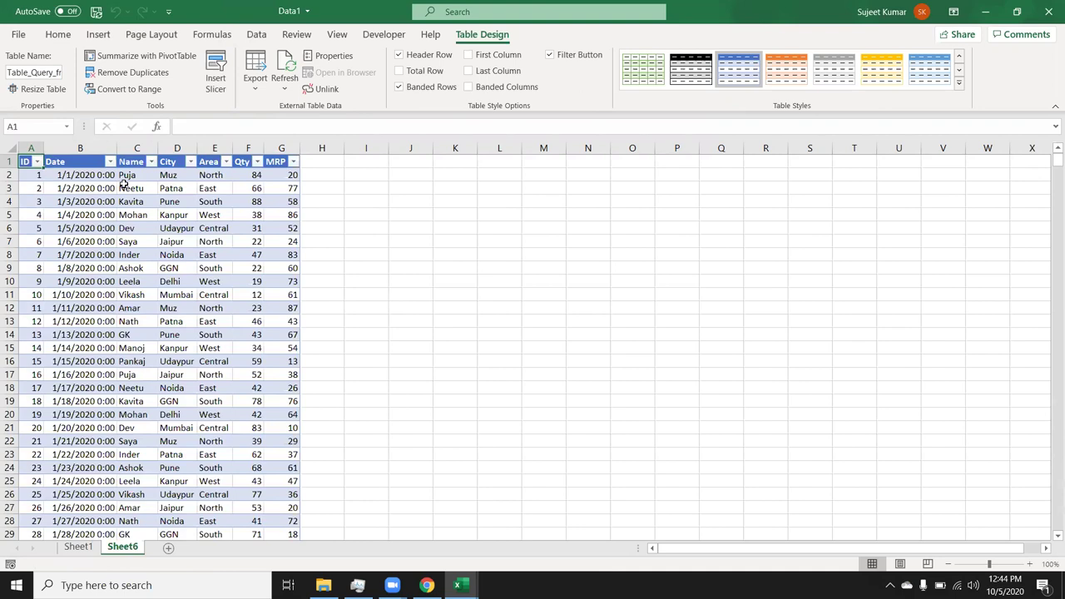
left_click(257, 425)
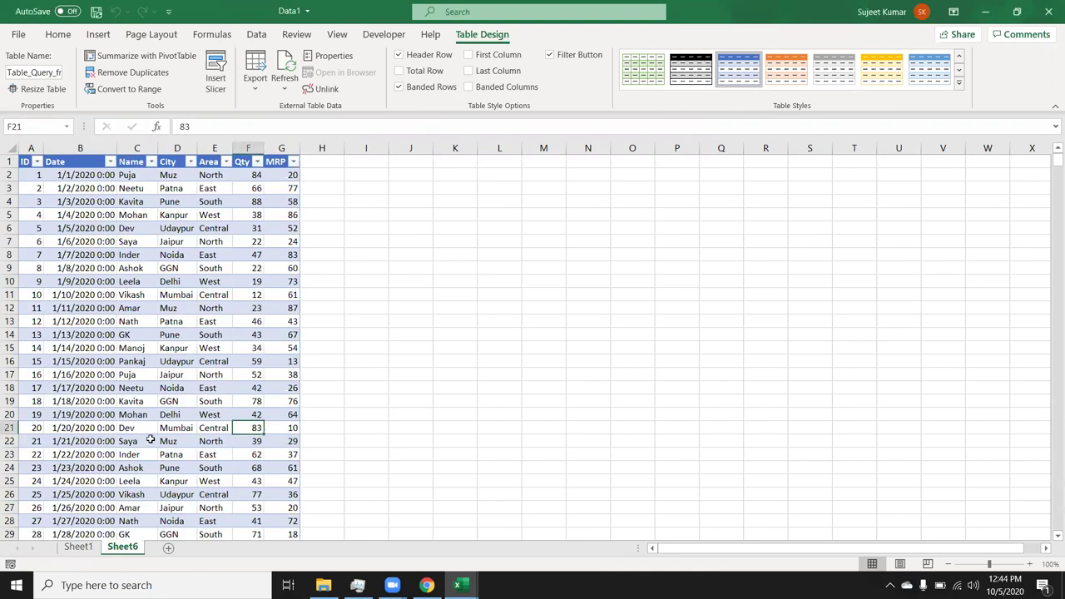
Permanently delete Sheet6 and add a new blank sheet.
right_click(121, 551)
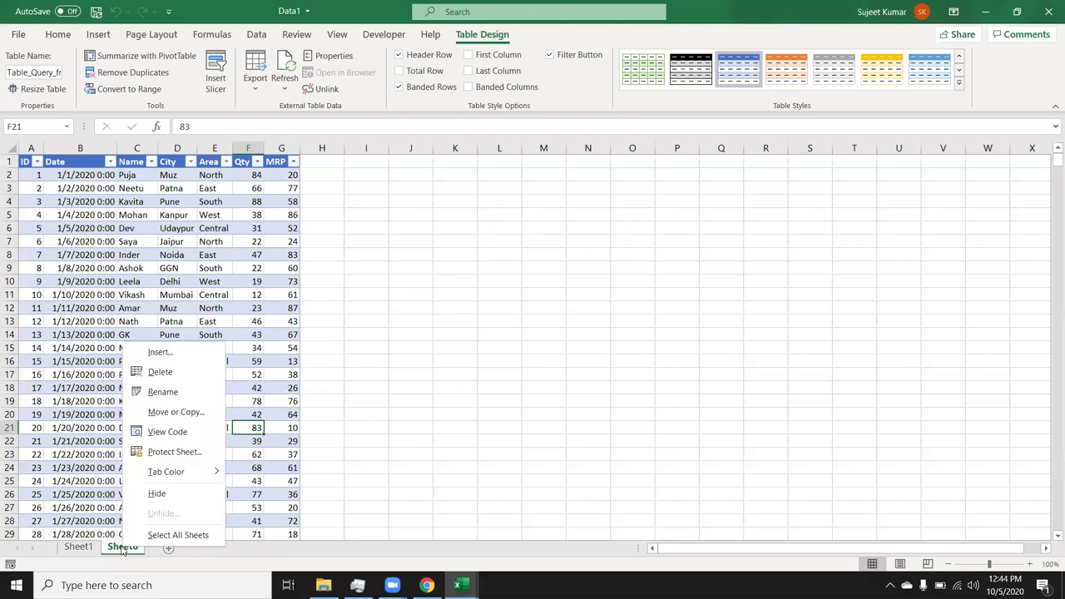
left_click(160, 371)
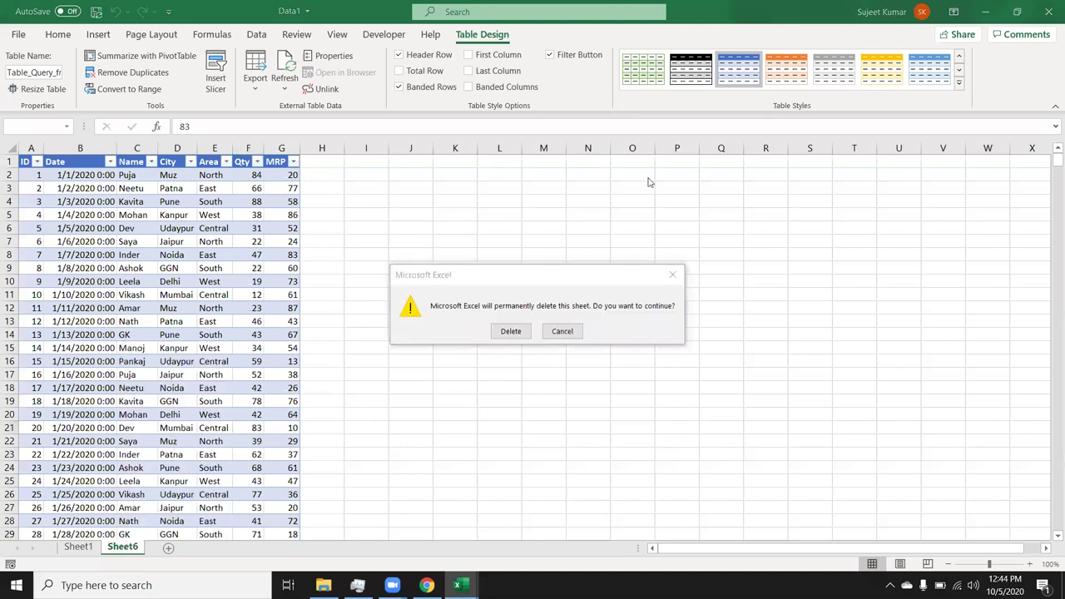
left_click(523, 331)
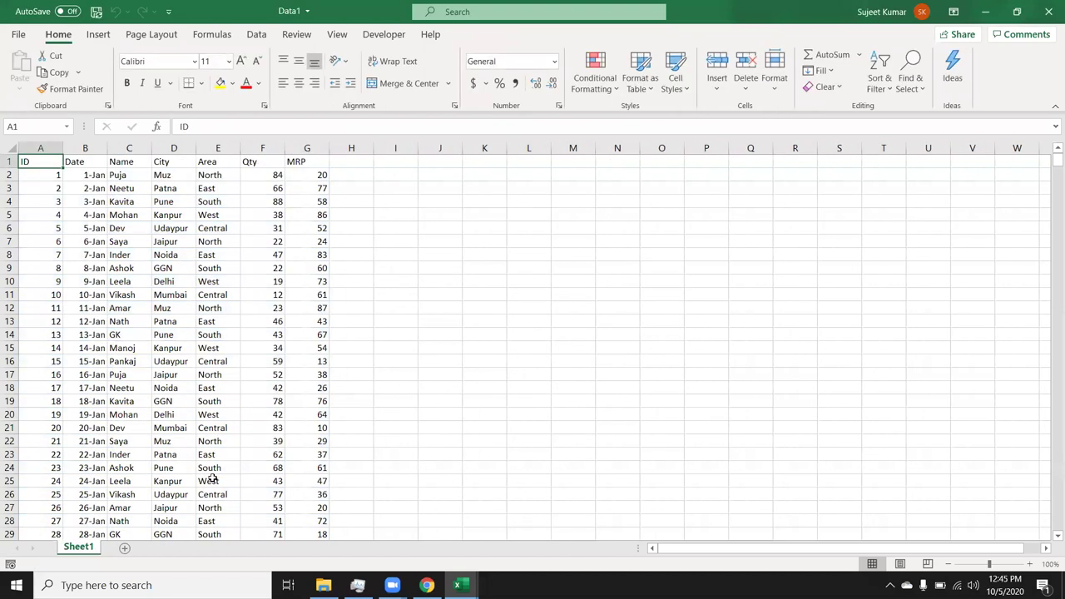
left_click(136, 548)
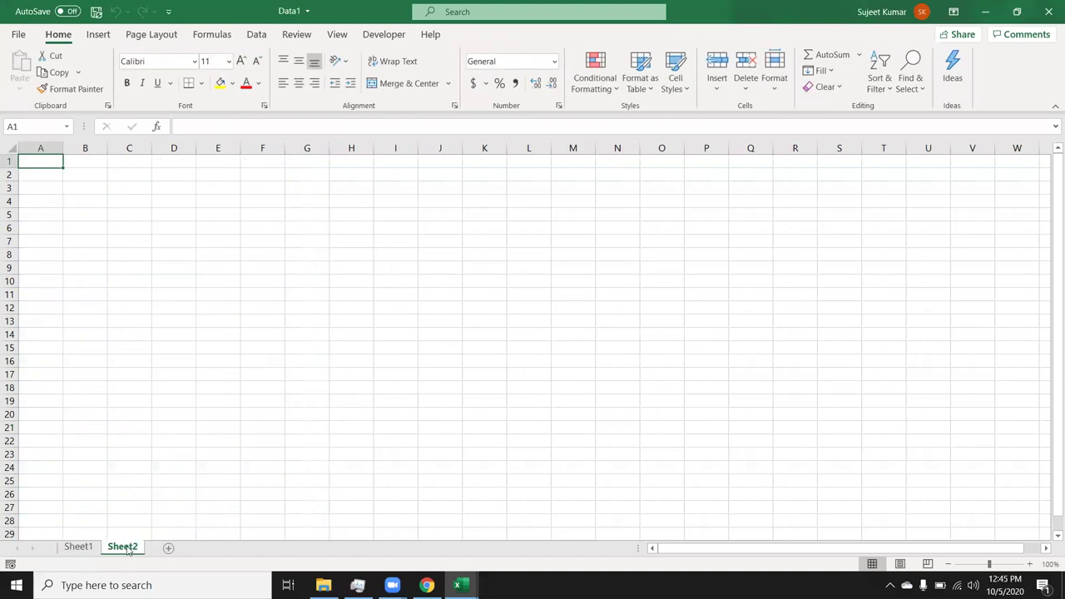
Show the Data tab's Get Data From Other Sources import options.
left_click(98, 37)
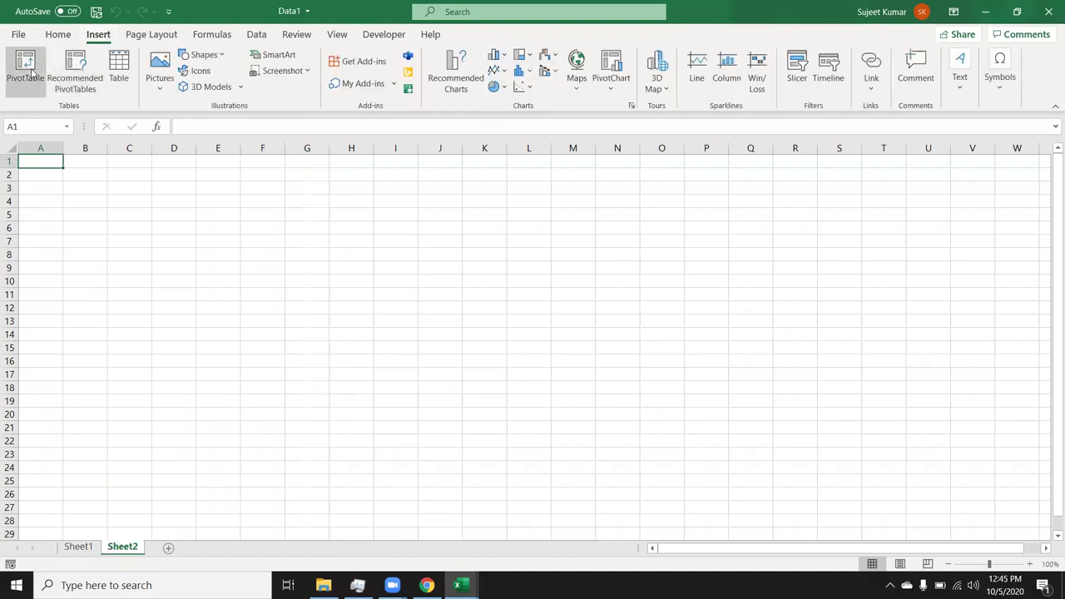
left_click(257, 36)
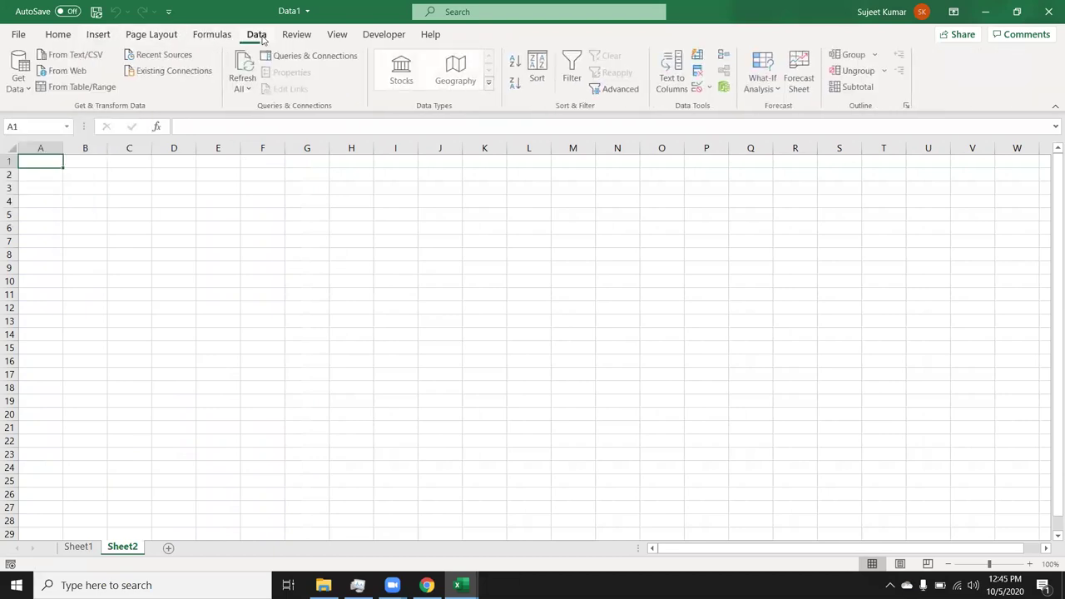
left_click(25, 90)
mouse_move(30, 266)
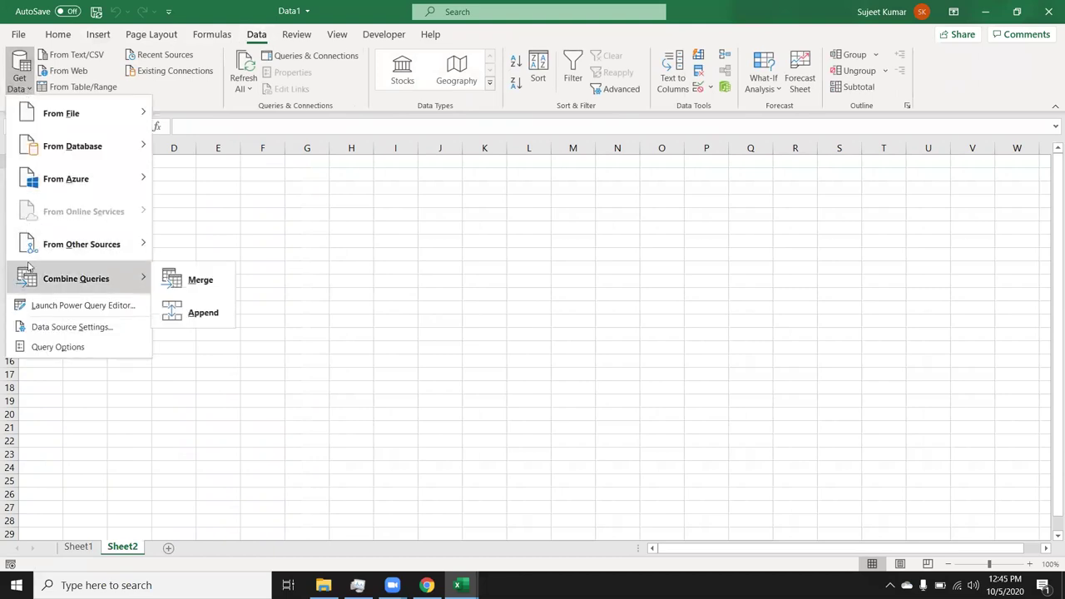
mouse_move(125, 245)
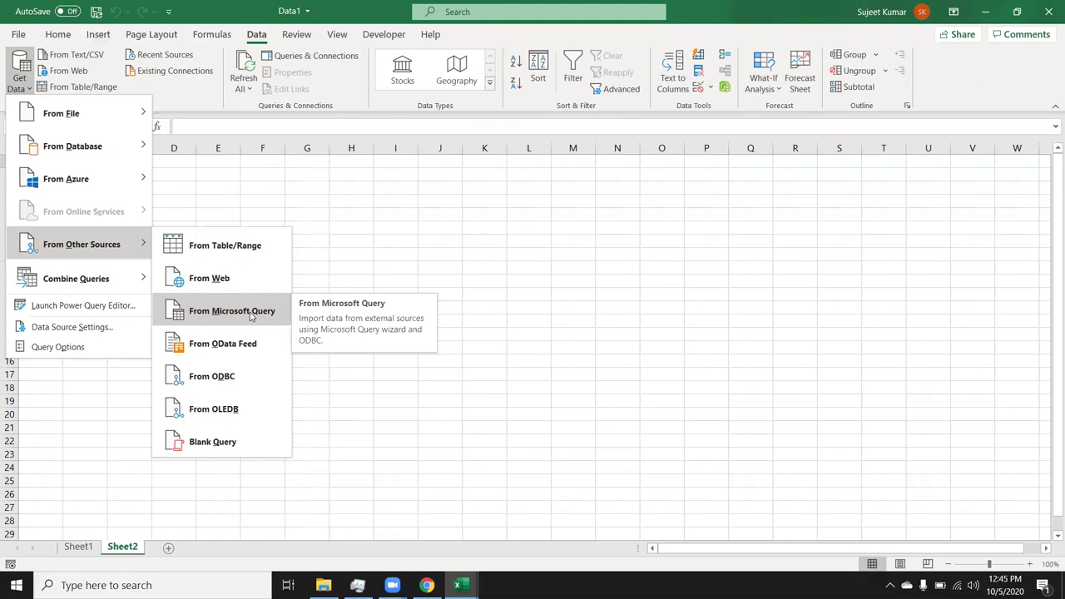
Start a Microsoft Query import using Excel Files and the Data1.xlsx workbook.
left_click(250, 313)
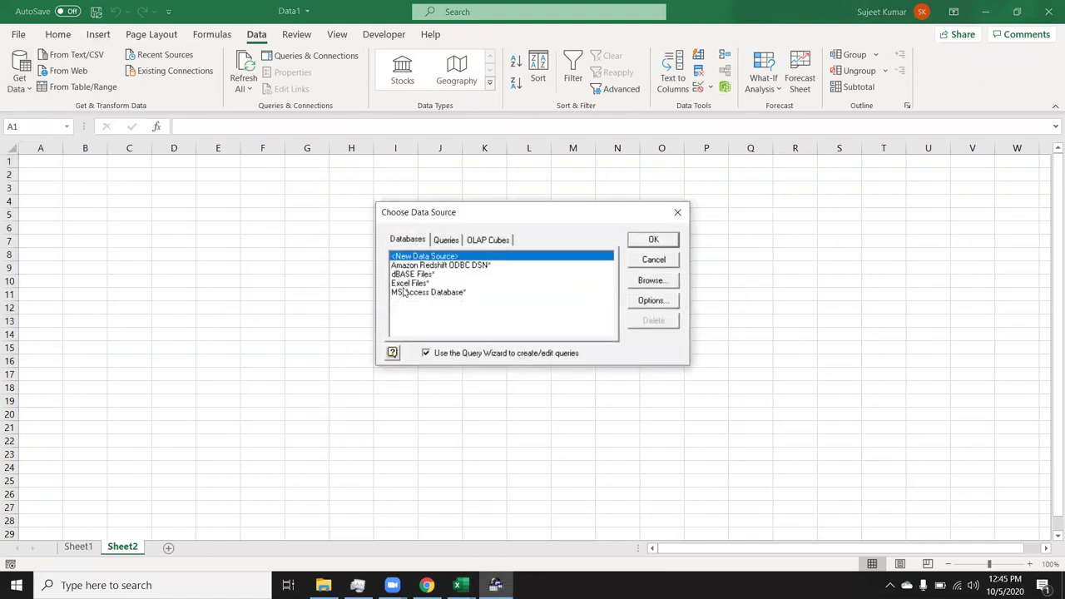
left_click(405, 284)
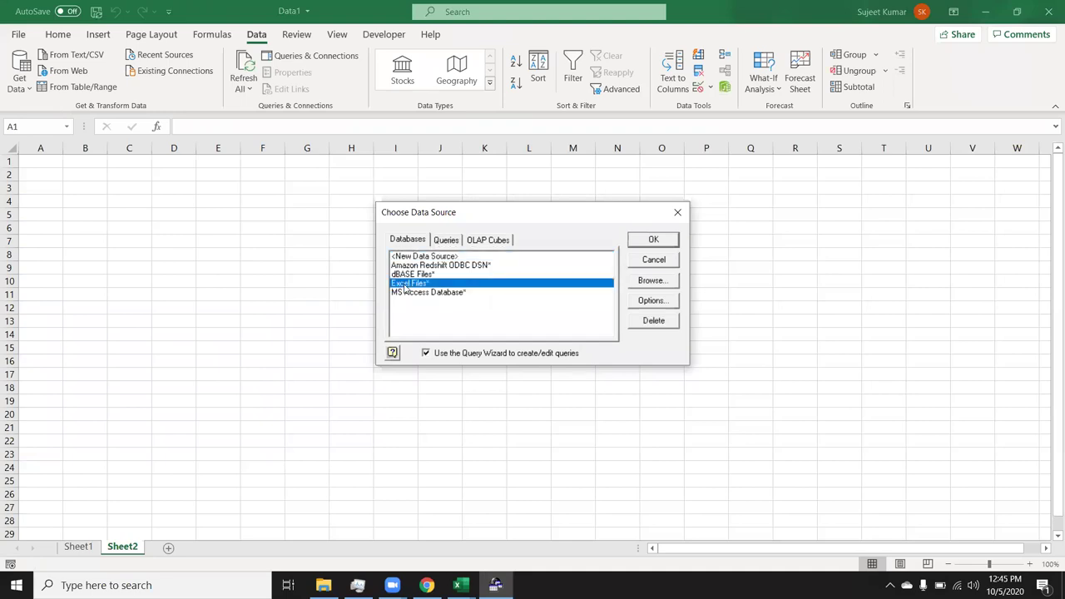
left_click(673, 242)
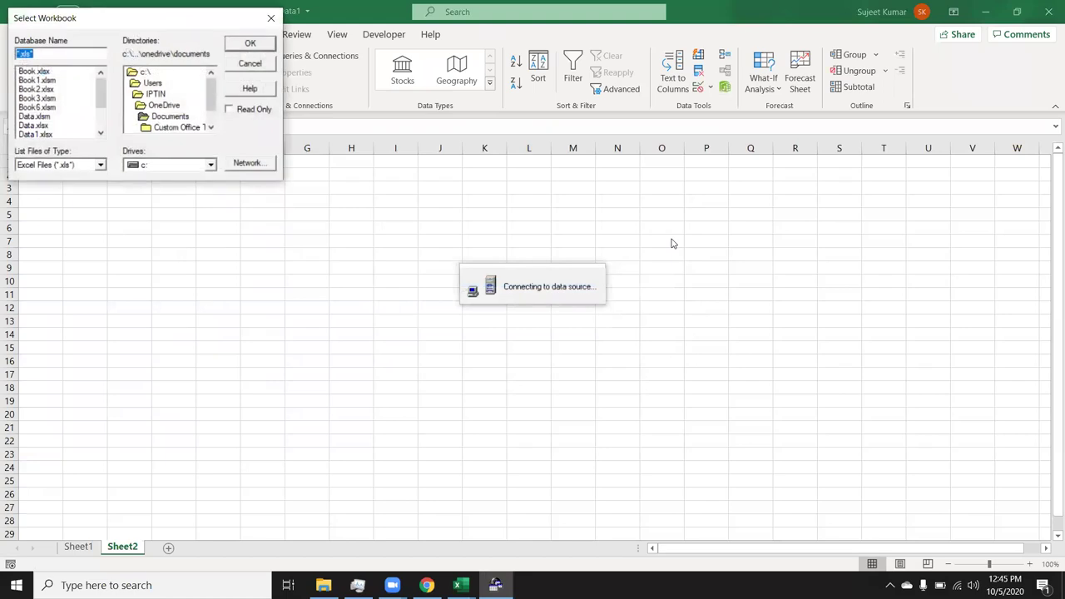
left_click(32, 135)
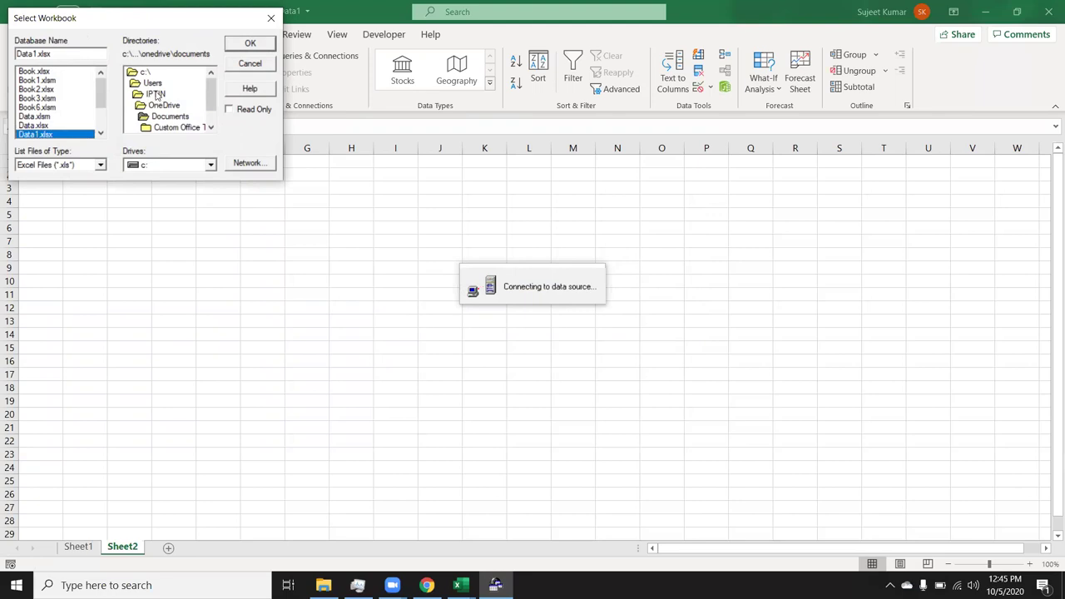
left_click(255, 45)
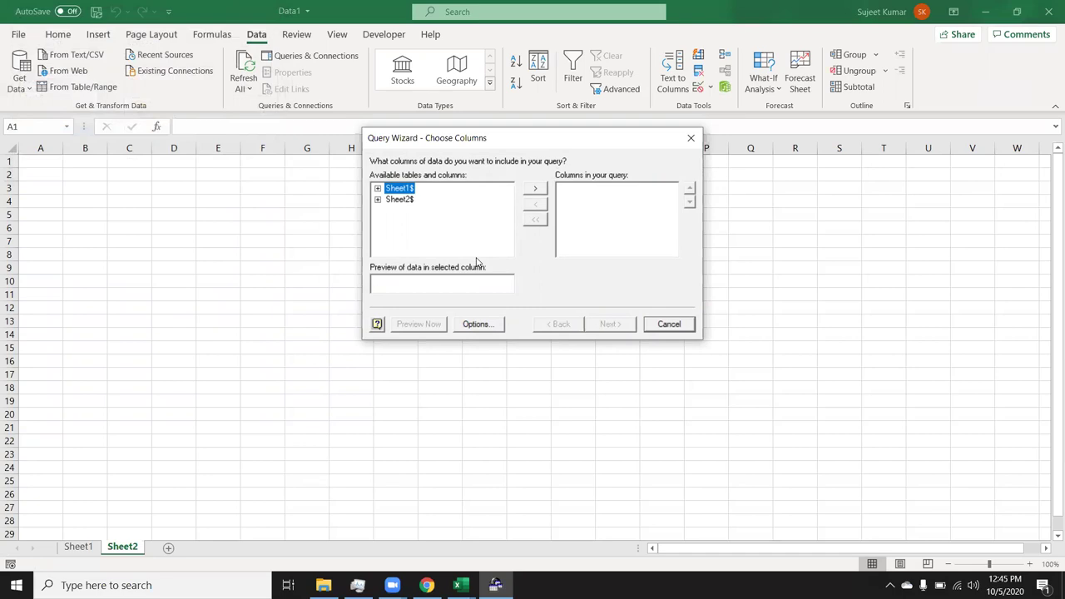
Show system tables, add every Sheet1$ column, skip filter and sort, and finish the query.
left_click(481, 323)
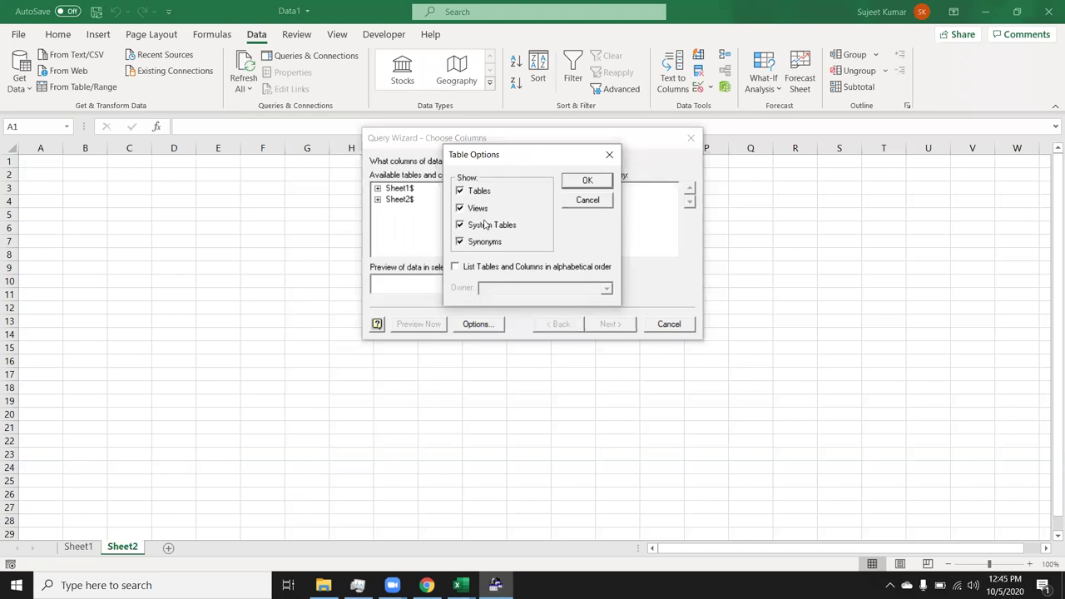
left_click(587, 180)
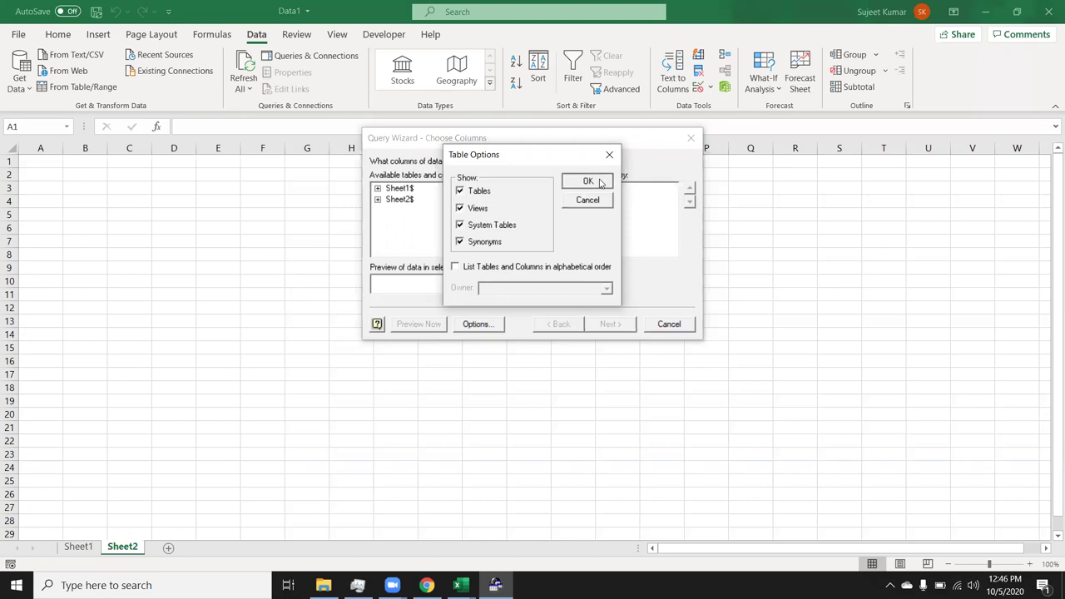
left_click(378, 188)
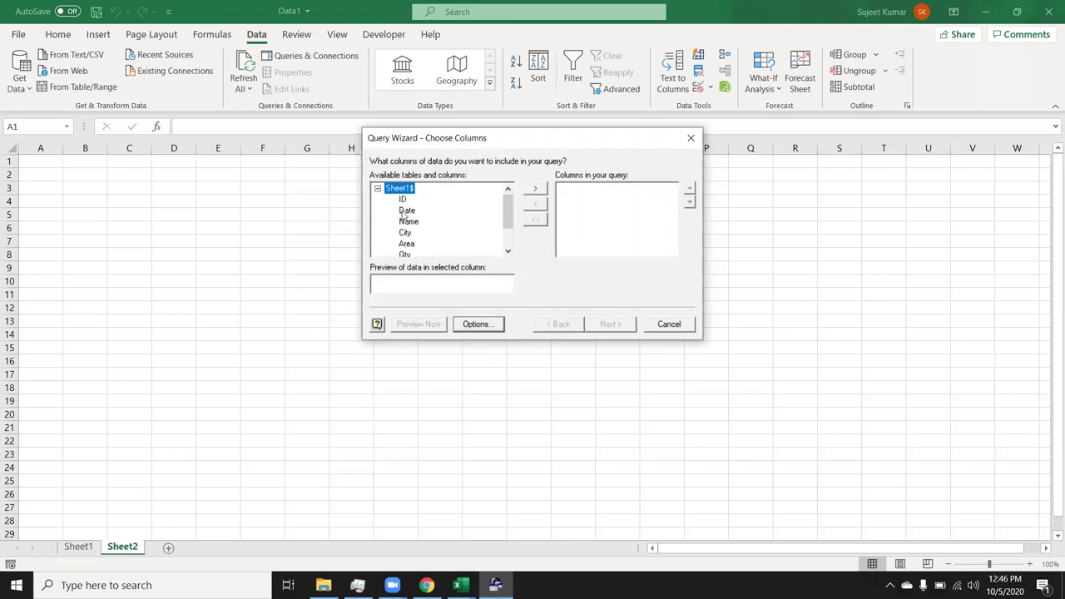
left_click(536, 190)
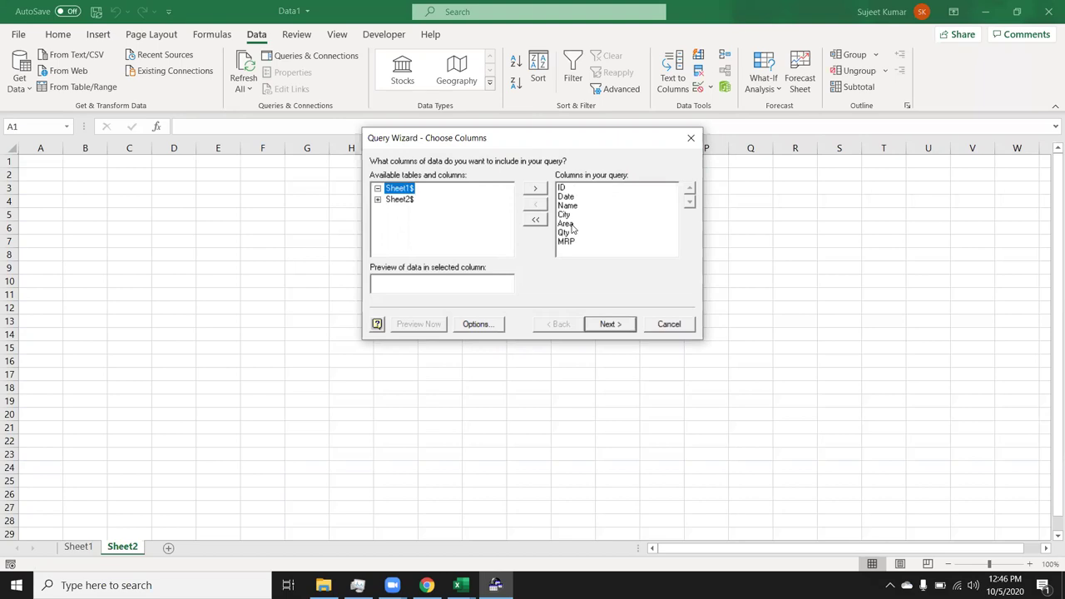
left_click(613, 327)
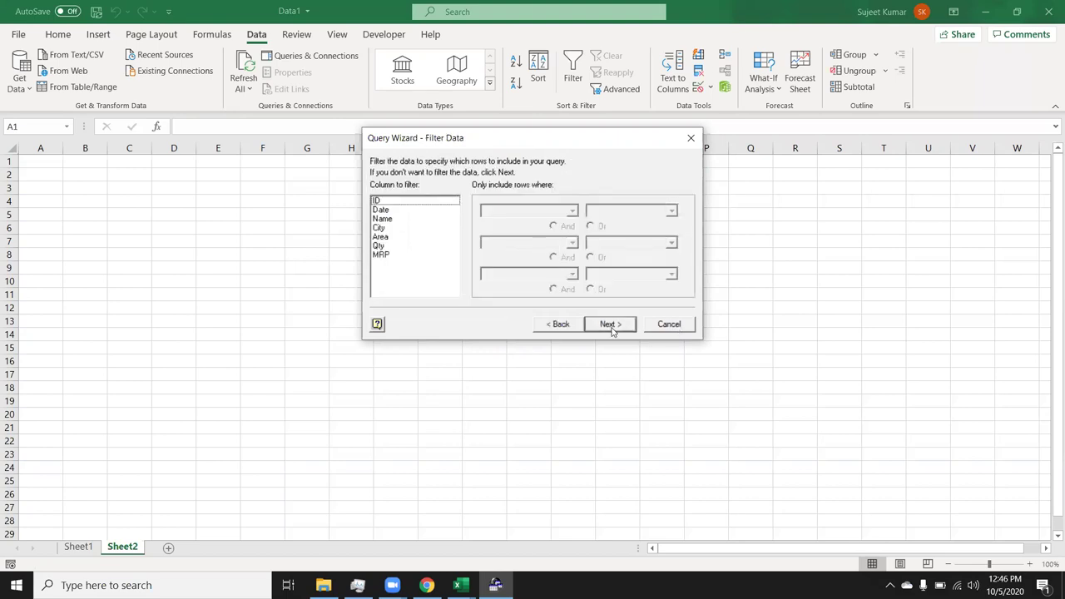
left_click(613, 327)
left_click(612, 327)
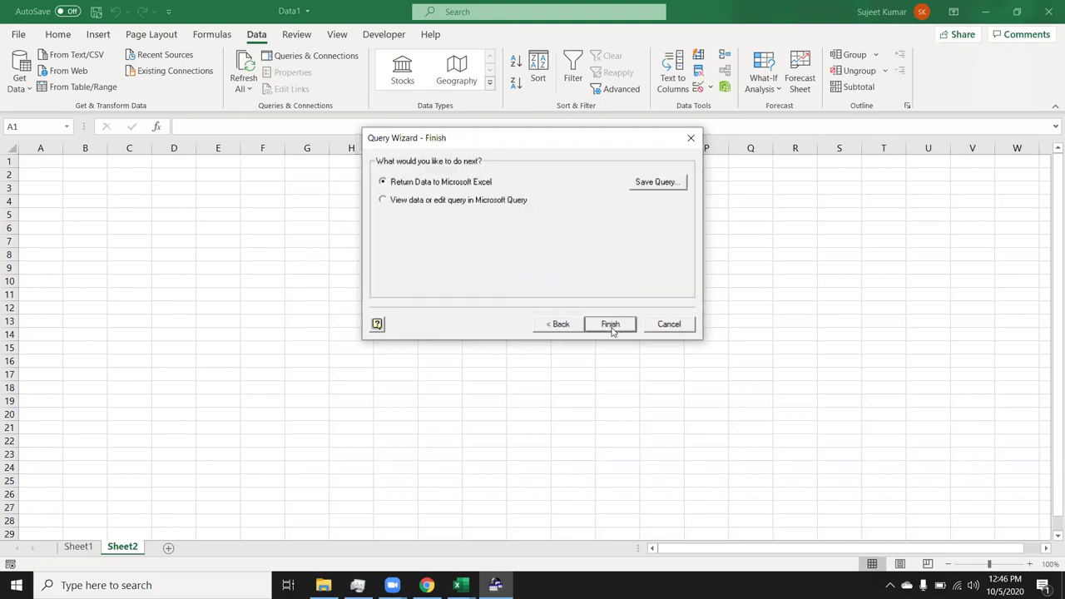
left_click(615, 324)
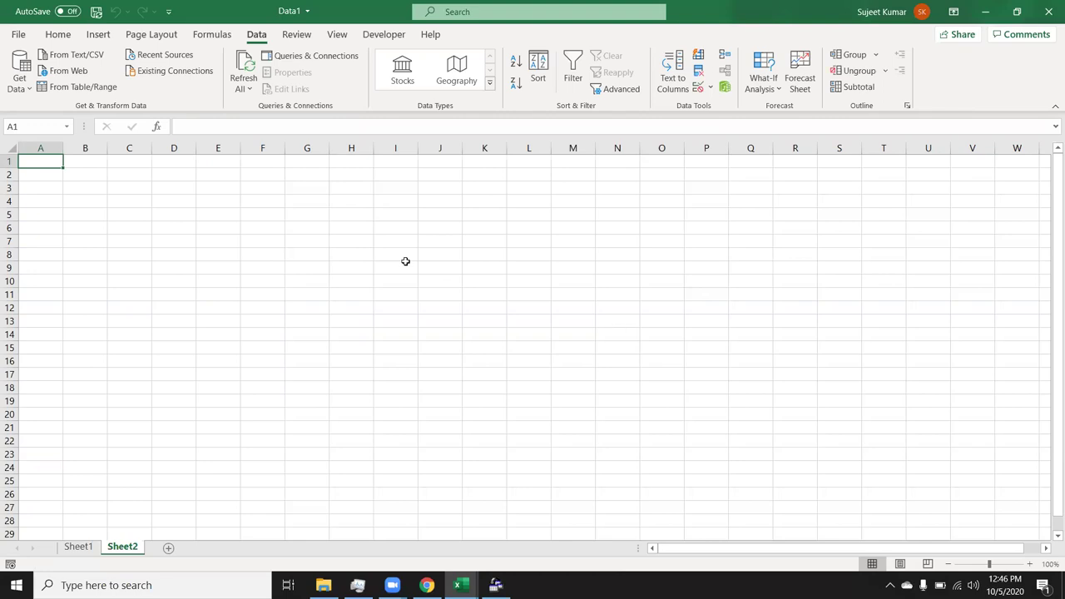
Restore Data1 and place the query results as a table at $A$1 on Sheet2.
key("alt+F4")
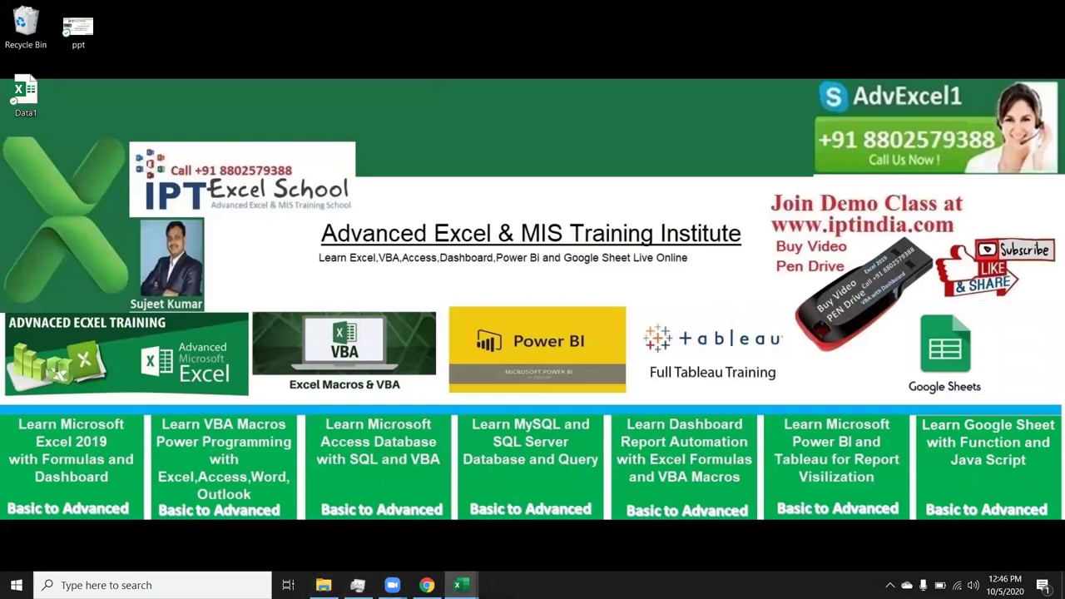
mouse_move(461, 585)
left_click(494, 550)
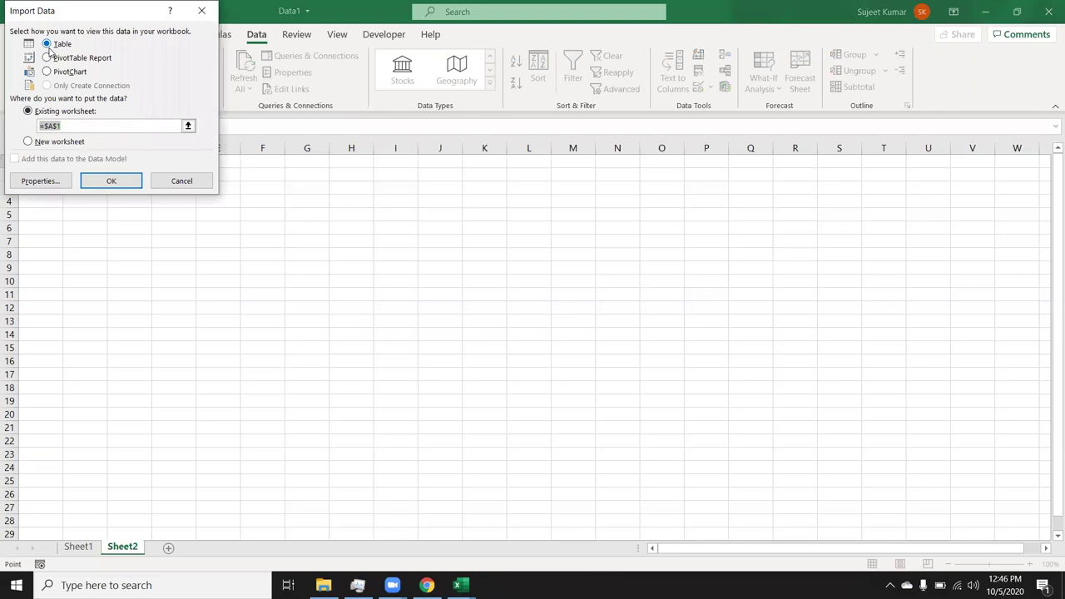
left_click(113, 180)
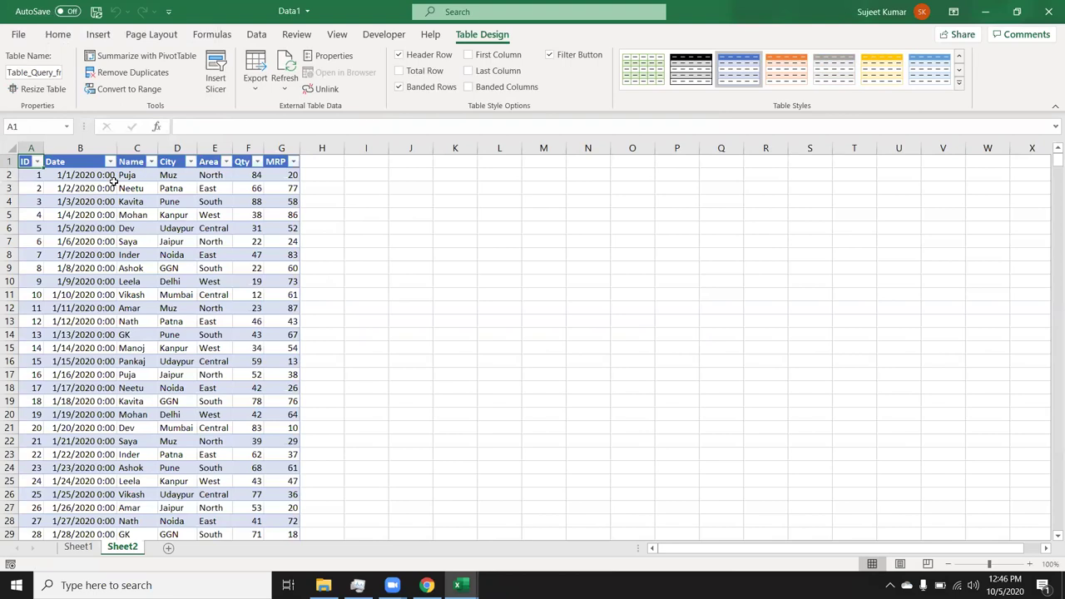
On Sheet1, move to the first empty row below the data.
left_click(75, 552)
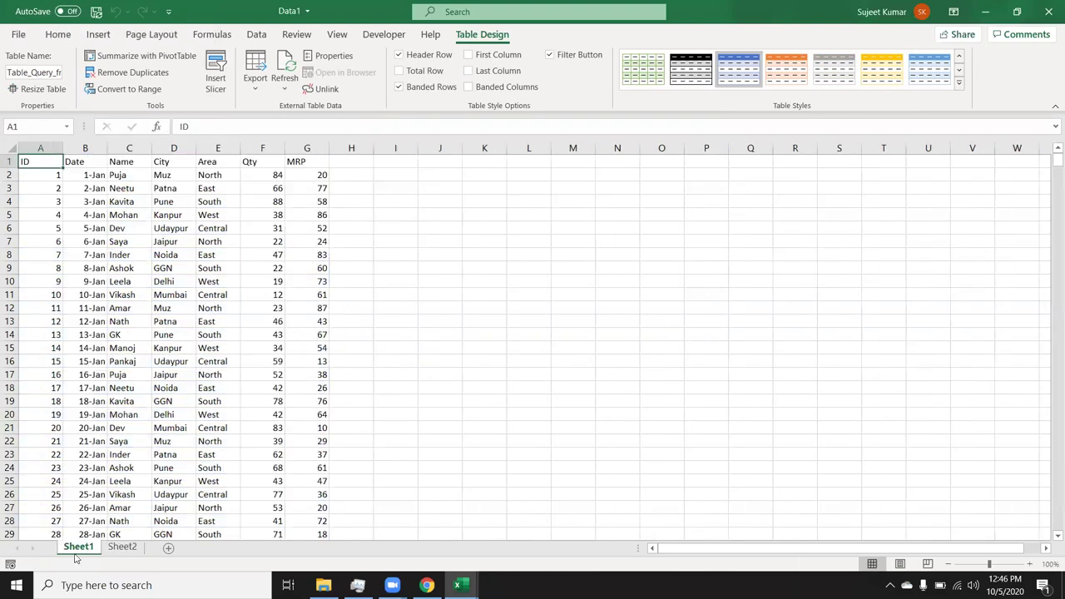
left_click(45, 483)
key("ctrl+Down")
key("Down")
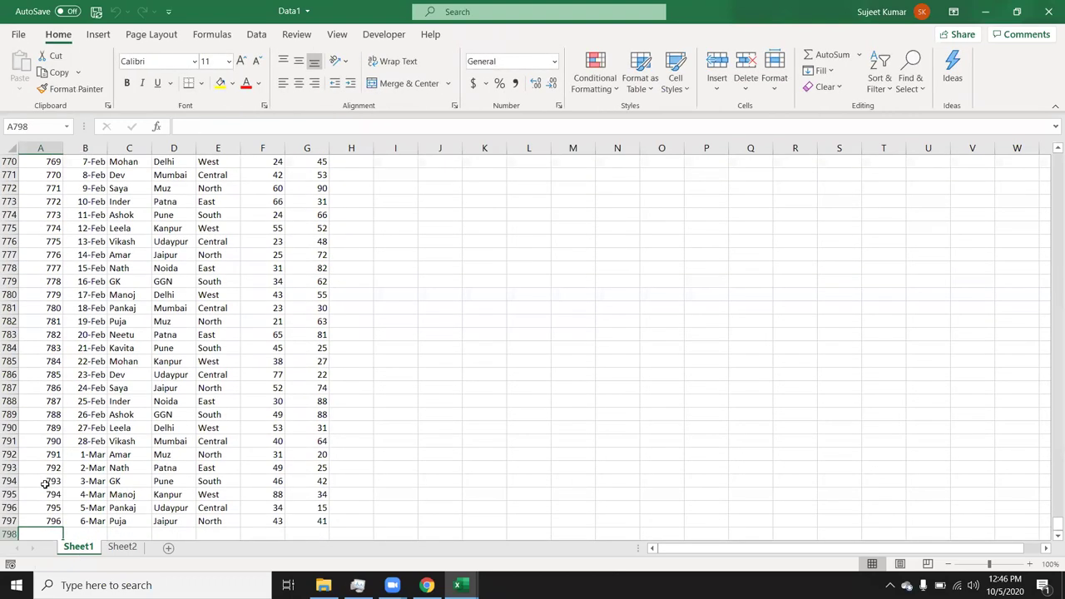
Enter record 797 with today's date, a name, Muz, North, Qty 75 and MRP 65.
type("797")
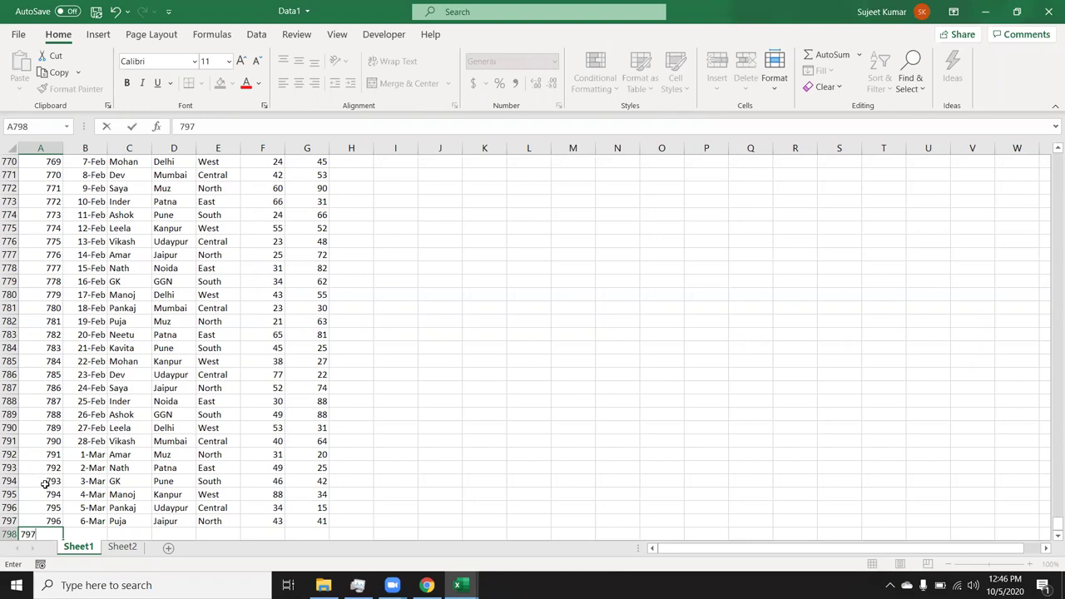
key("Tab")
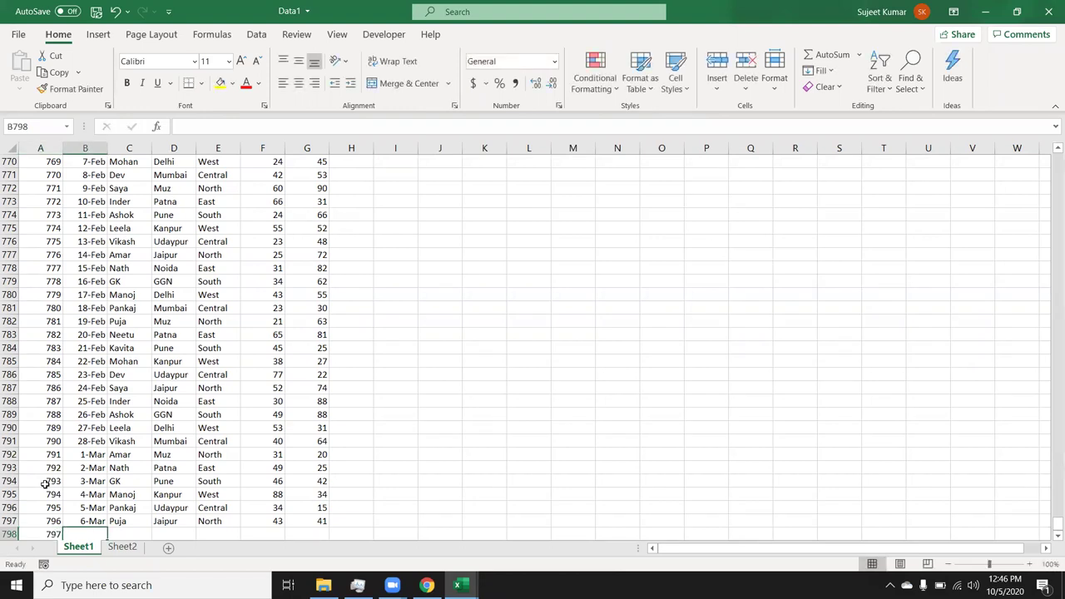
key("ctrl+semicolon")
key("Tab")
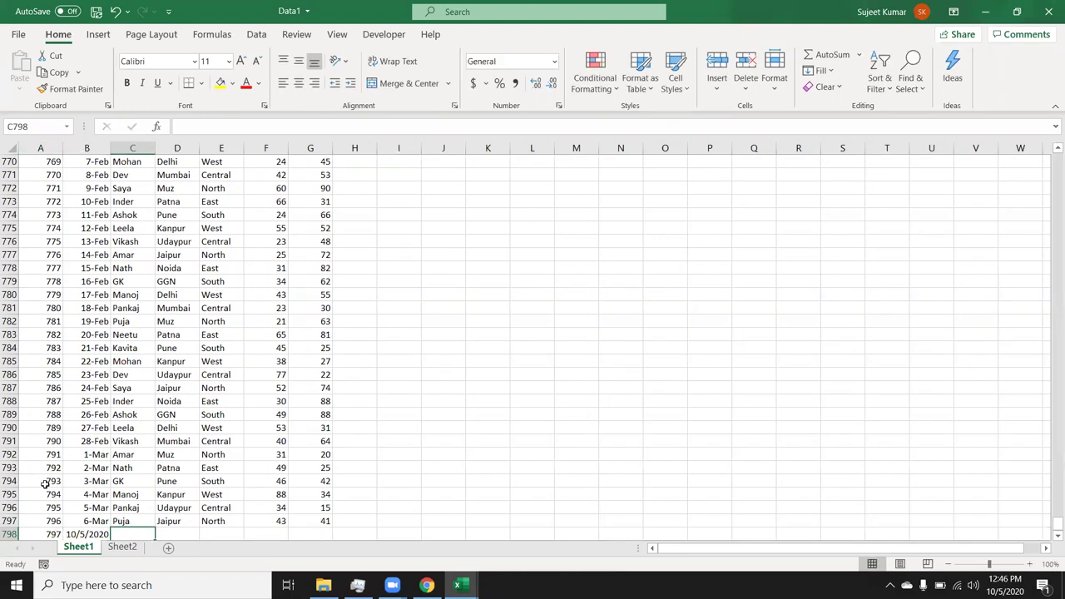
type("Puneet")
key("Tab")
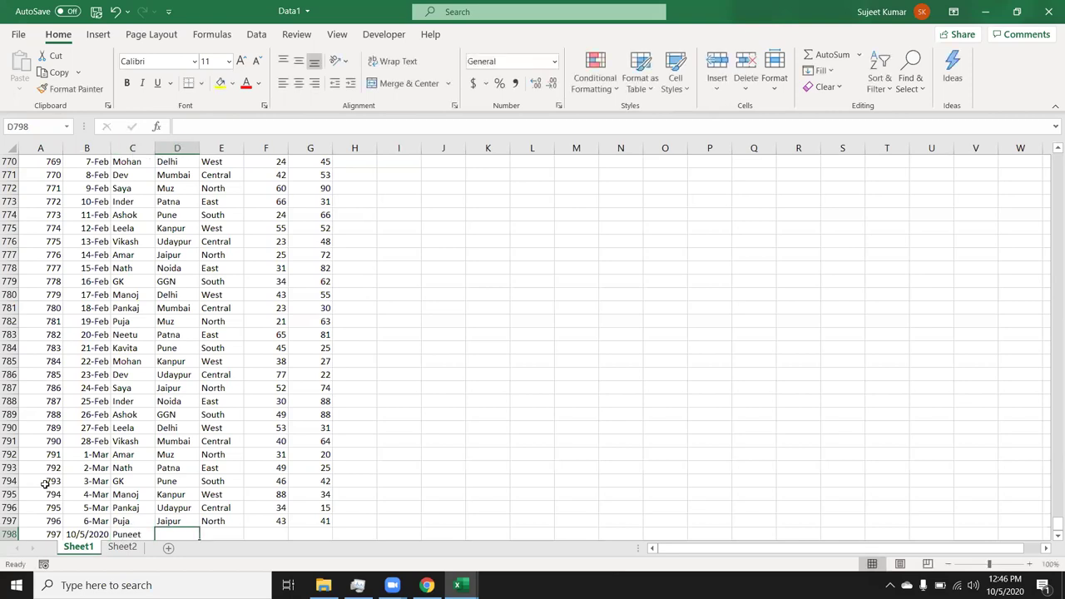
type("Muz")
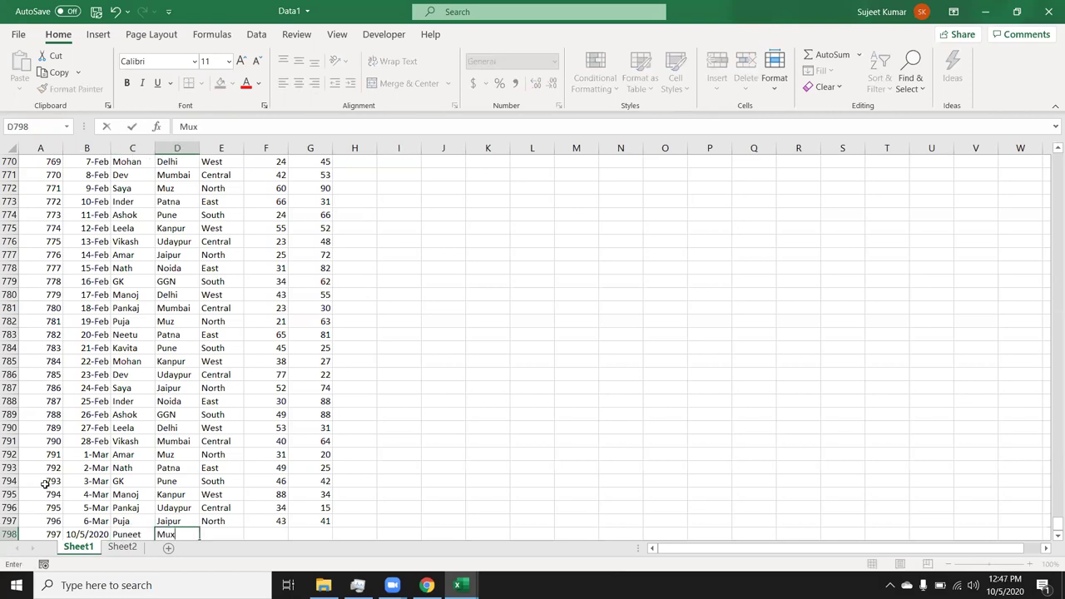
key("Tab")
type("North")
key("Tab")
type("7")
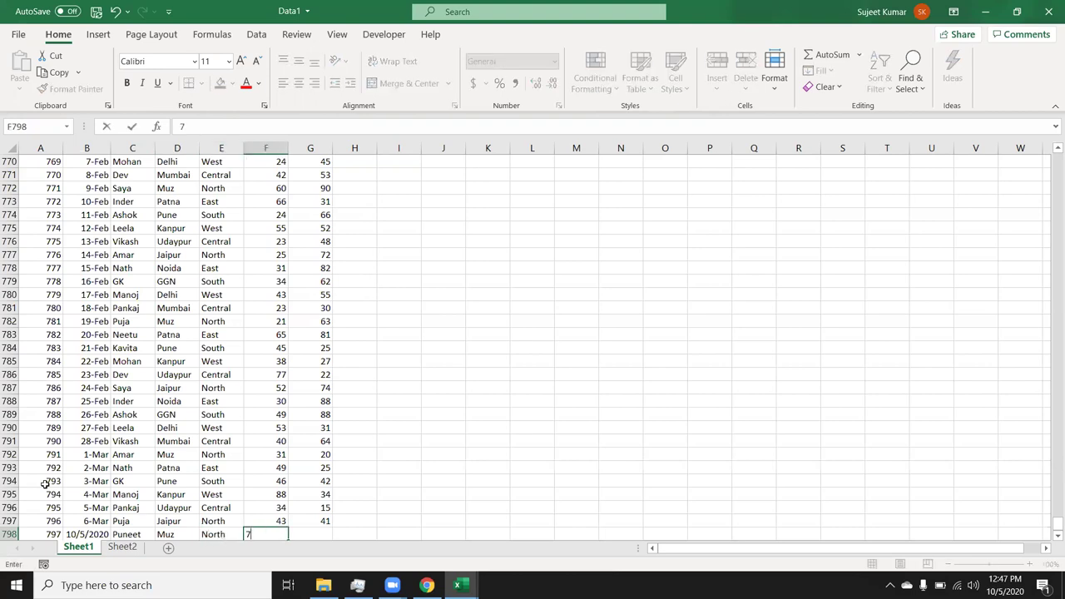
type("5")
key("Tab")
type("65")
key("Tab")
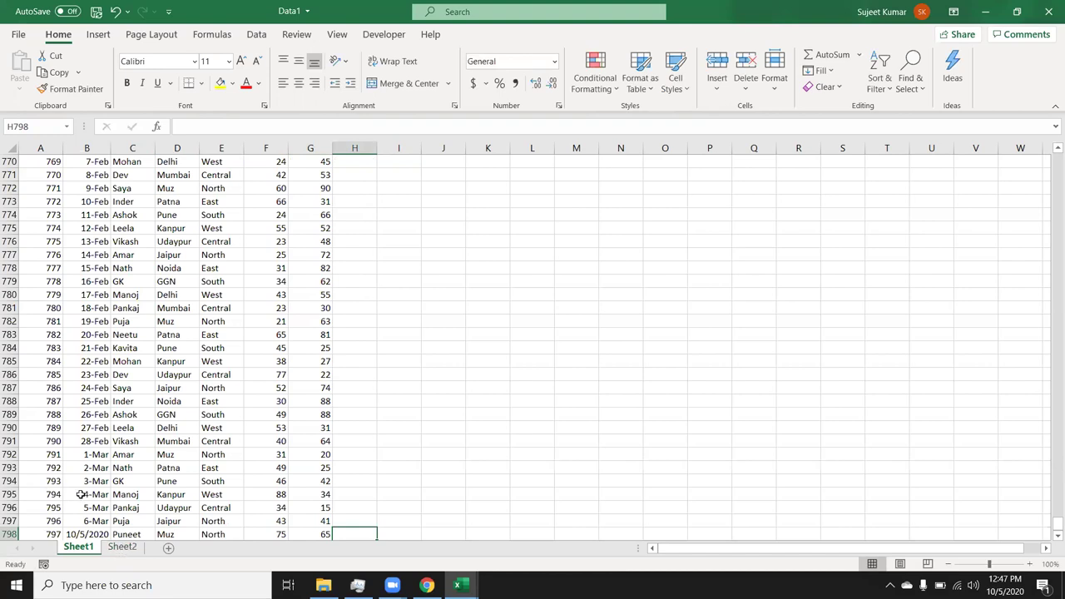
Refresh the Sheet2 query table so record 797 appears in row 798, then return to Sheet1.
left_click(124, 548)
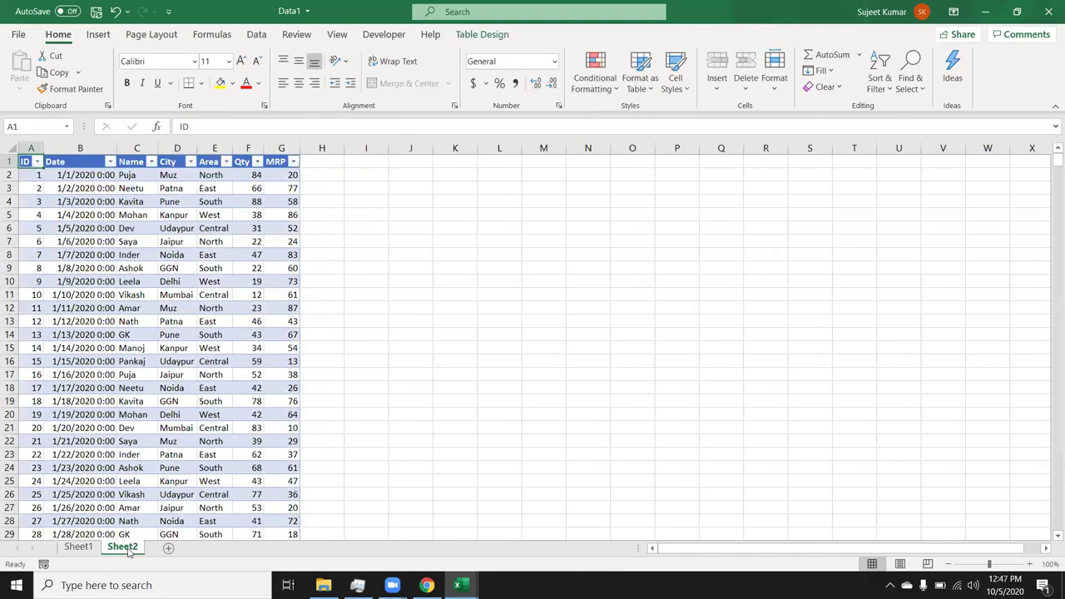
left_click(64, 483)
key("ctrl+Down")
key("Down")
key("Down")
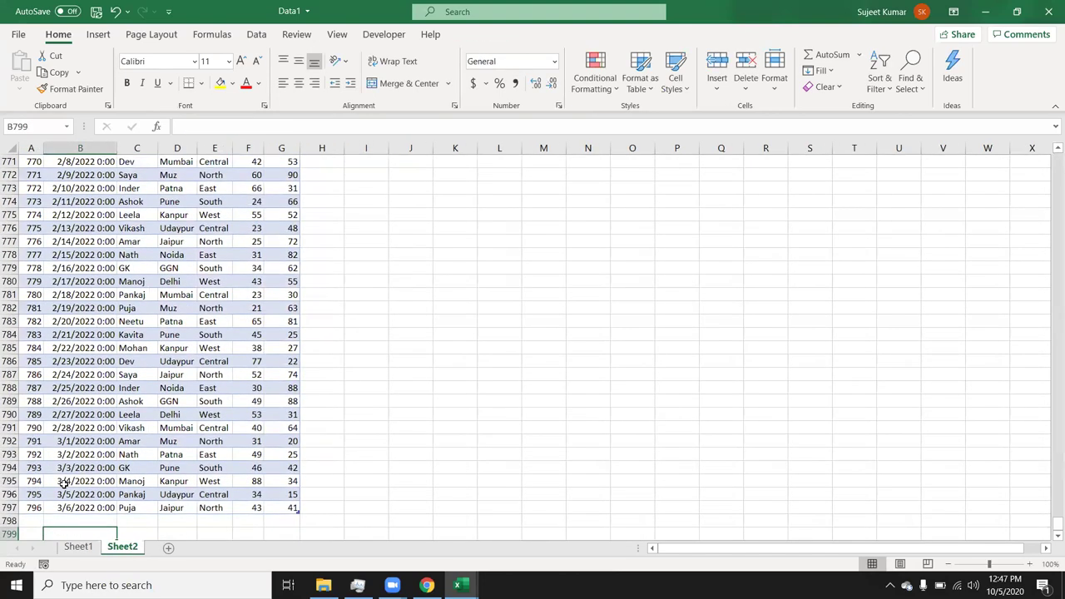
left_click(168, 399)
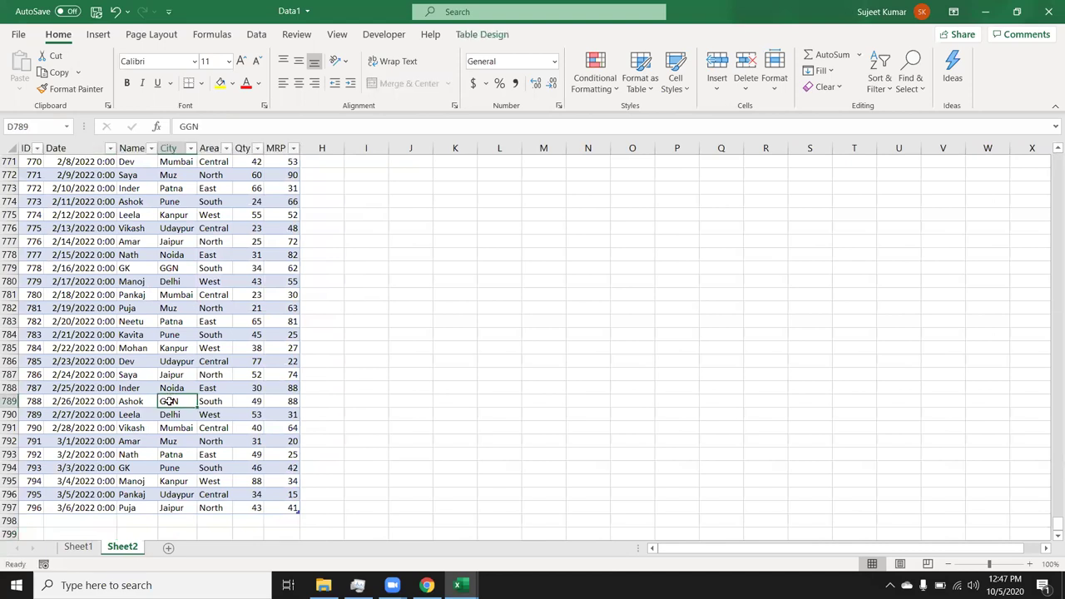
right_click(169, 402)
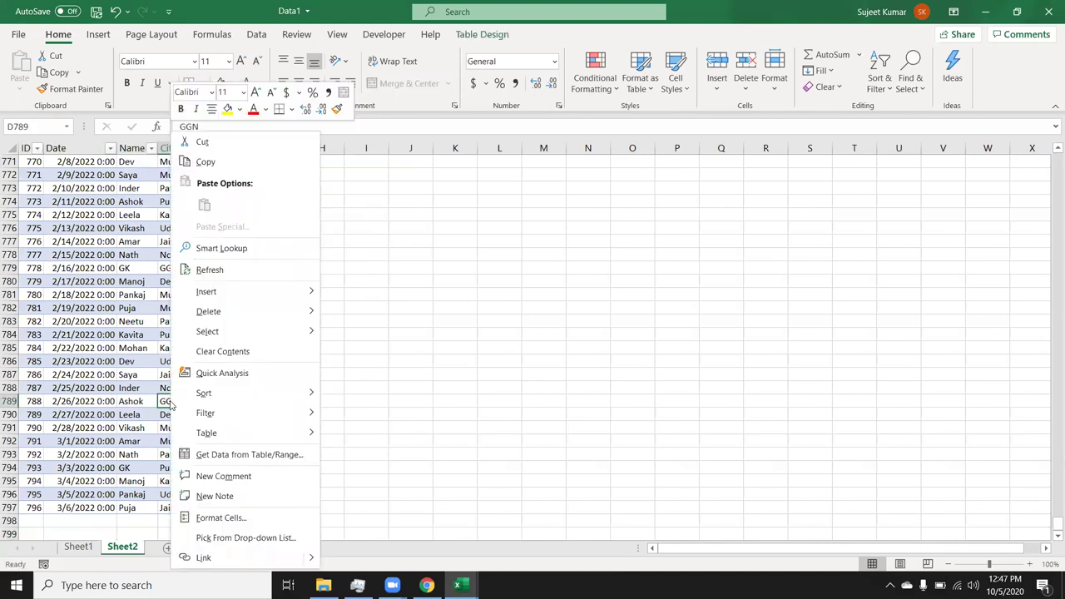
left_click(210, 270)
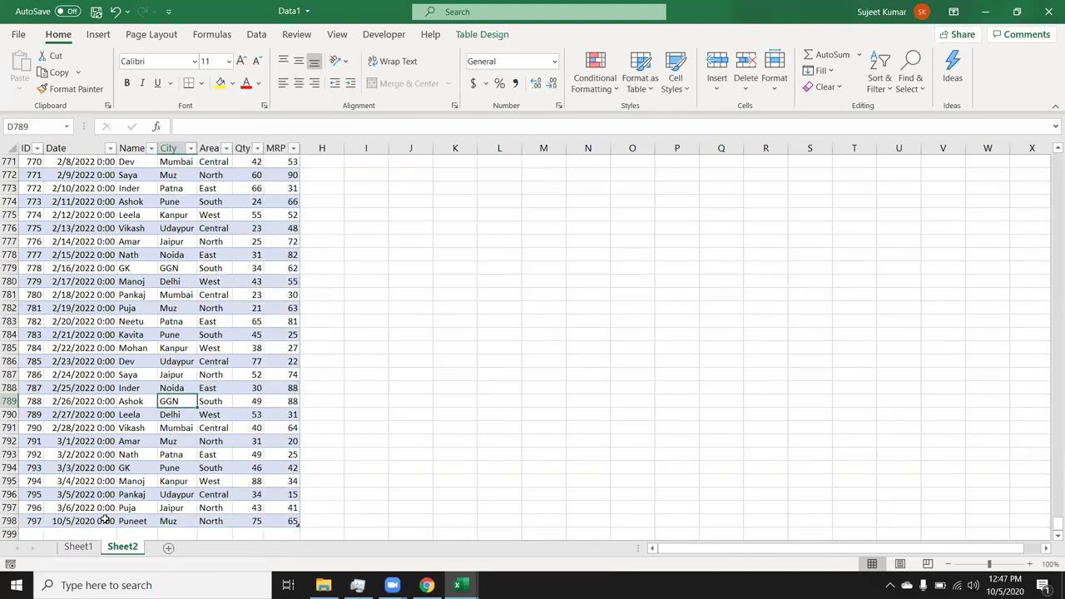
left_click(105, 521)
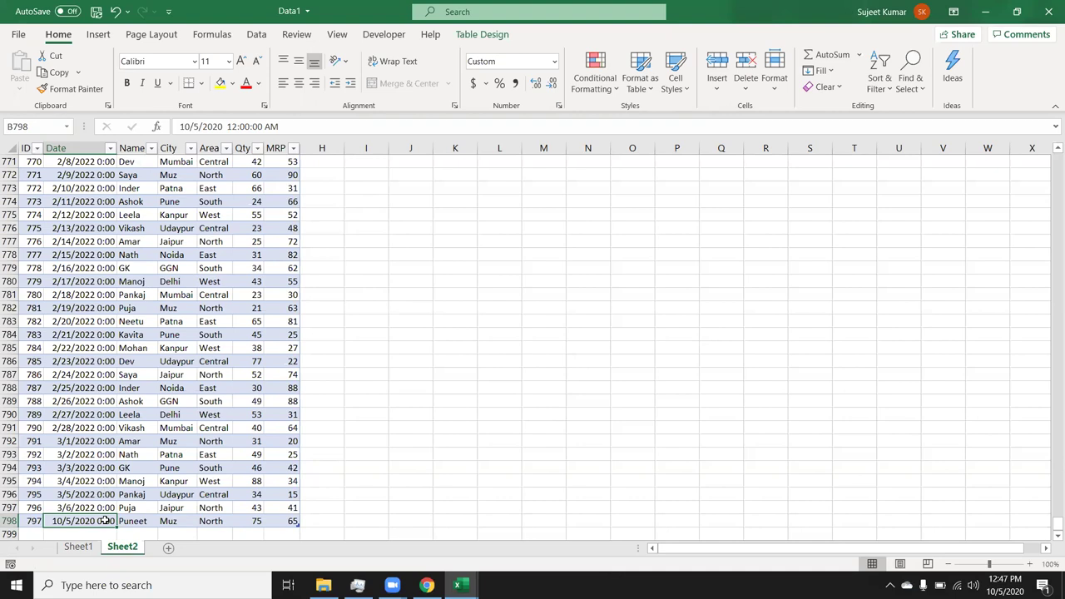
left_click(90, 550)
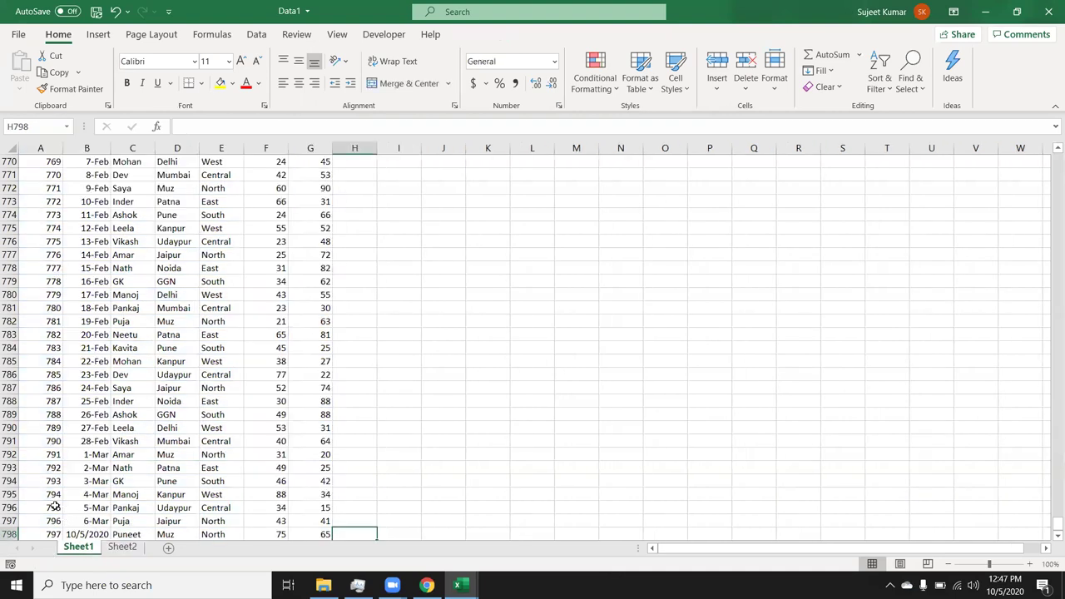
Clear the contents of rows 794–798 (A794:G798) on Sheet1.
left_click(55, 506)
key("Down")
key("Down")
key("shift+Right")
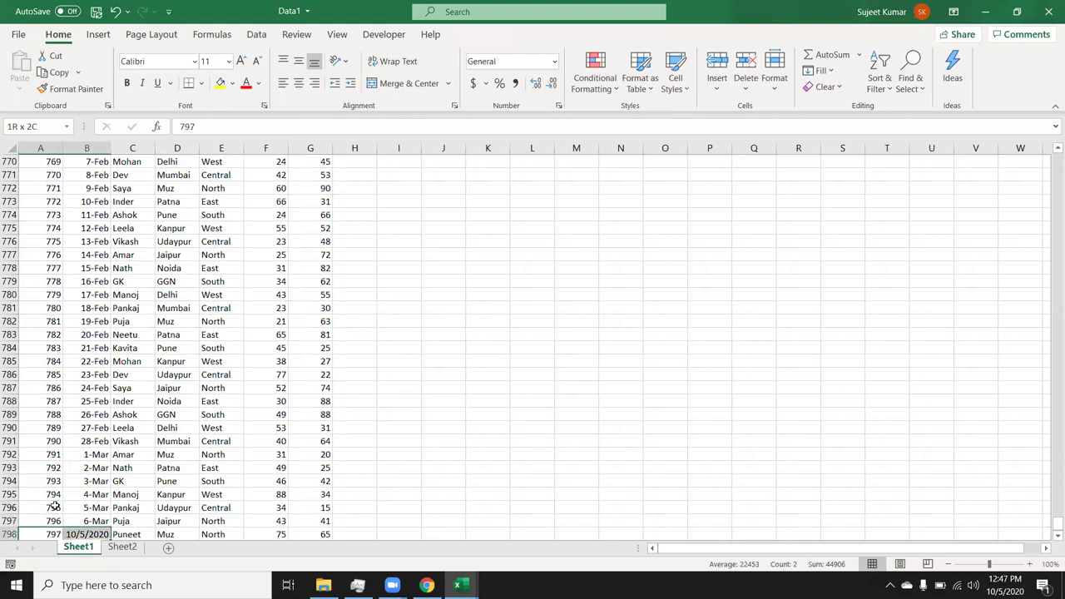
key("shift+Right")
key("shift+Right")
key("shift+Right")
key("shift+Right")
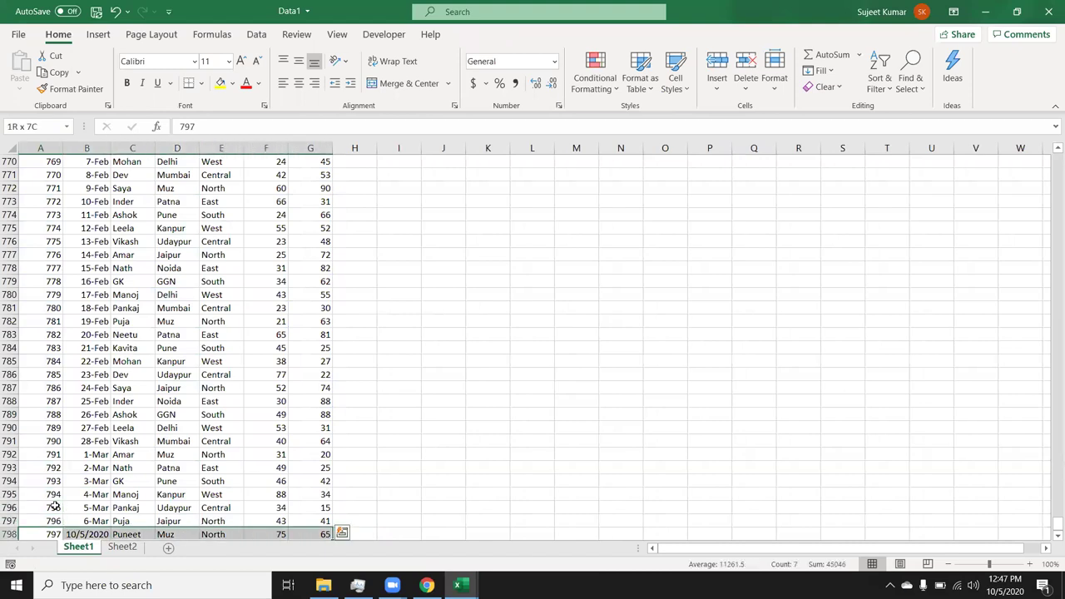
key("shift+Up")
key("shift+Up")
key("shift+Up")
key("shift+Up")
key("Delete")
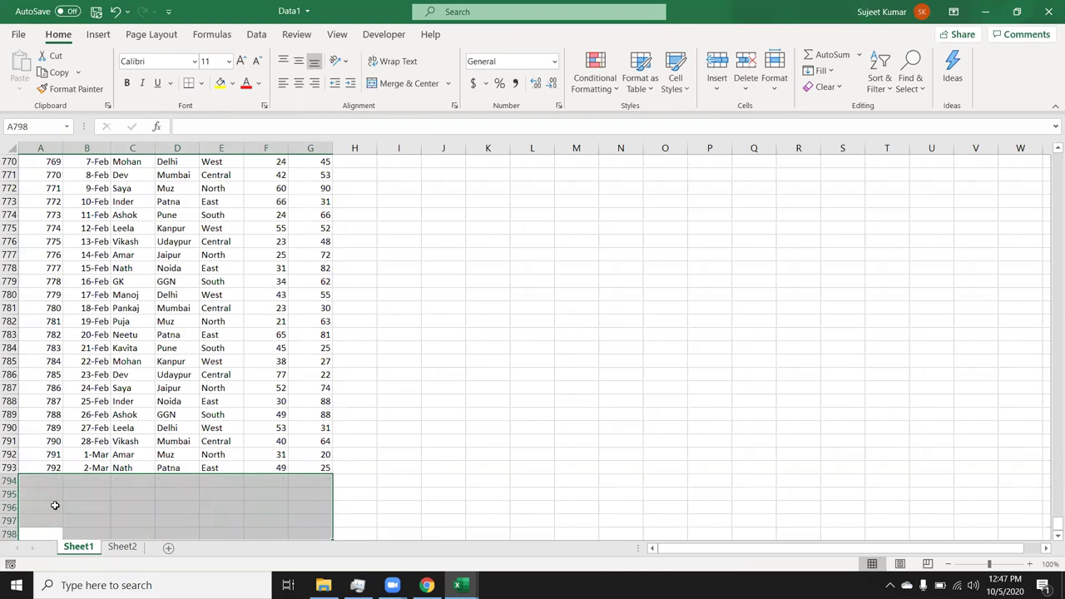
Refresh the Sheet2 query table so it also stops at ID 792, checking against Sheet1.
left_click(123, 546)
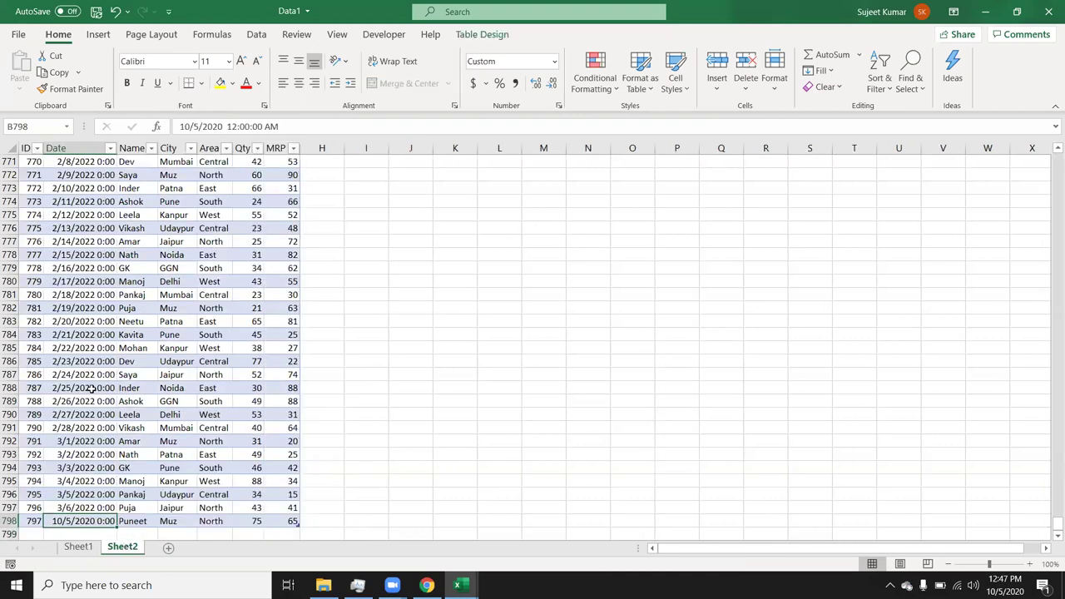
right_click(92, 388)
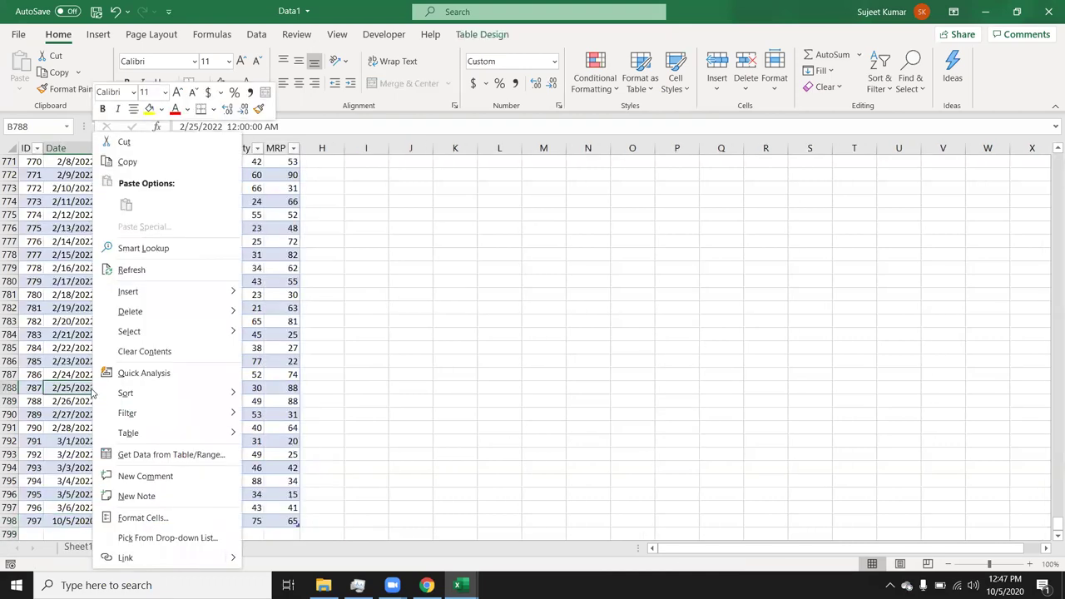
left_click(132, 272)
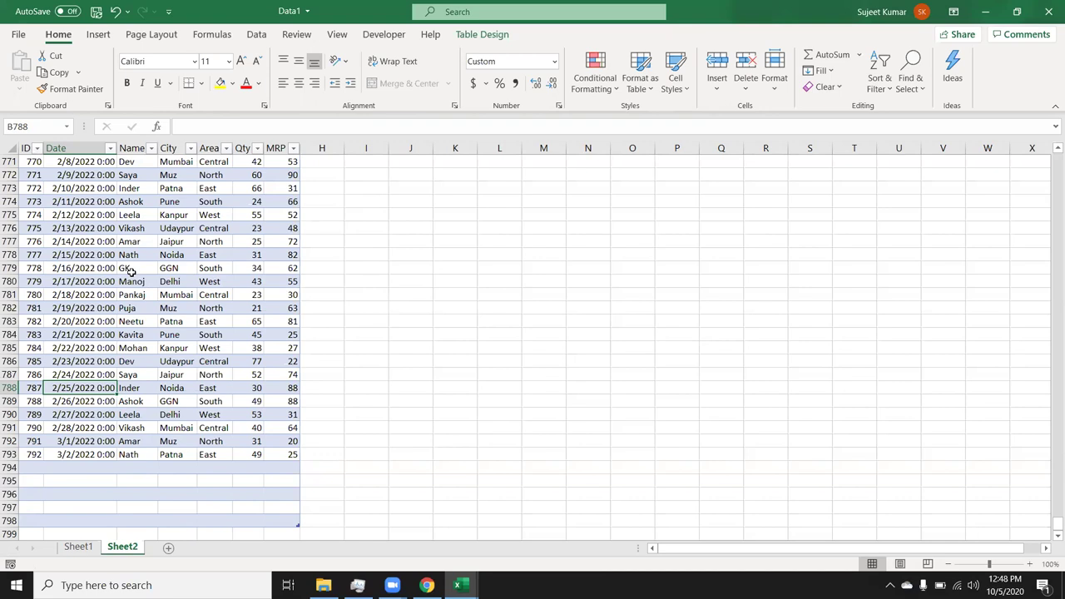
left_click(79, 547)
left_click(127, 389)
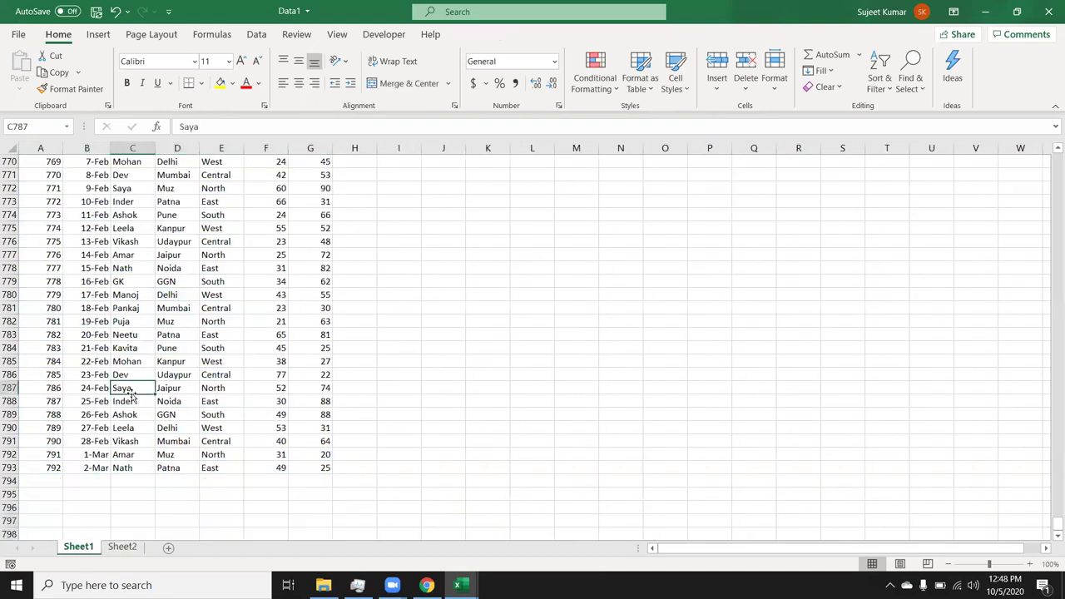
left_click(125, 547)
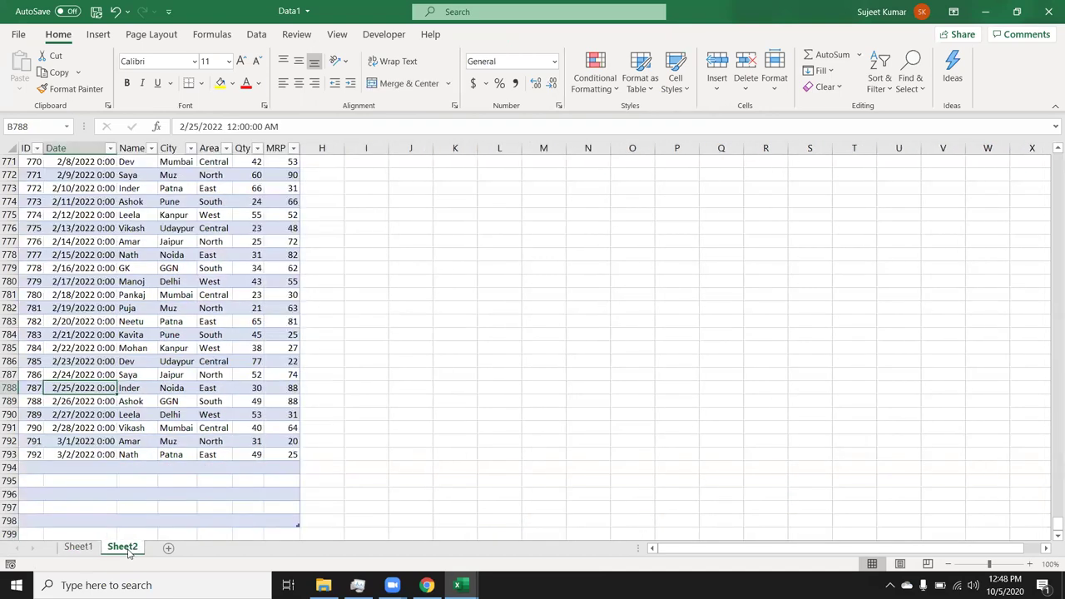
left_click(122, 320)
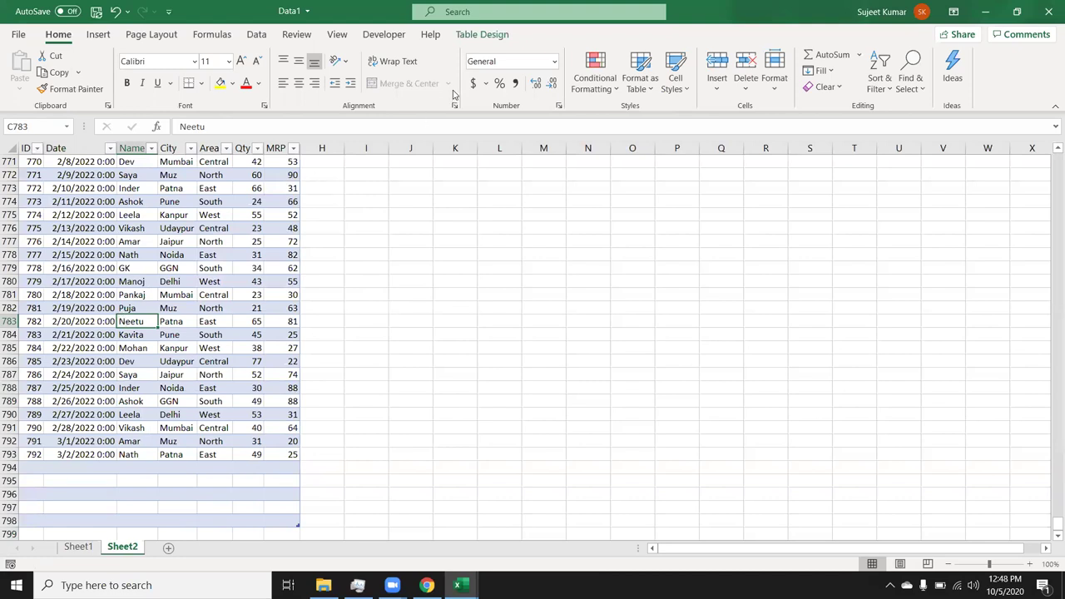
left_click(456, 36)
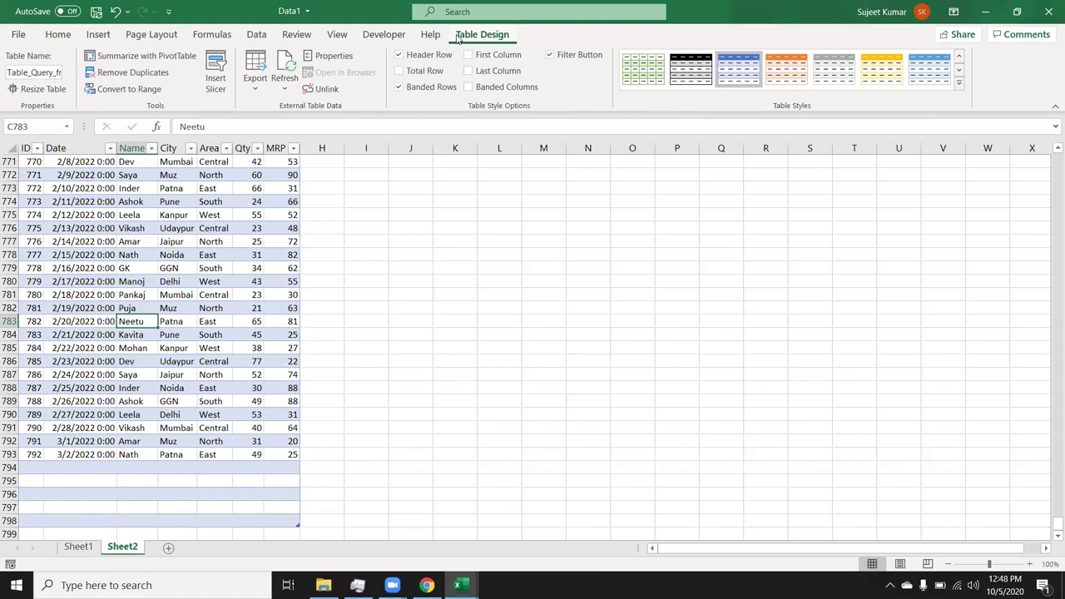
left_click(264, 37)
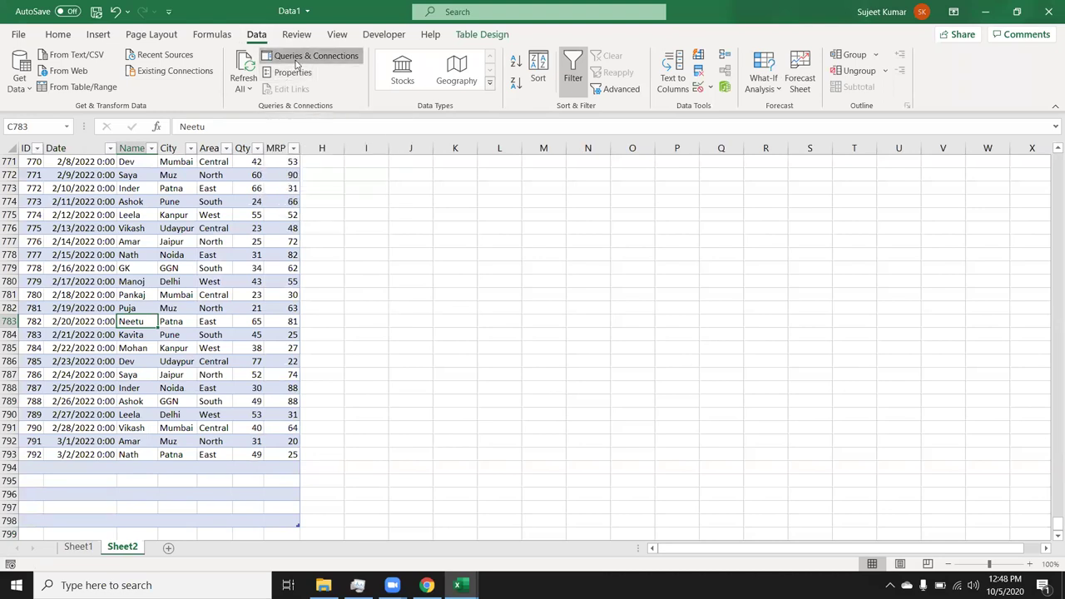
left_click(297, 63)
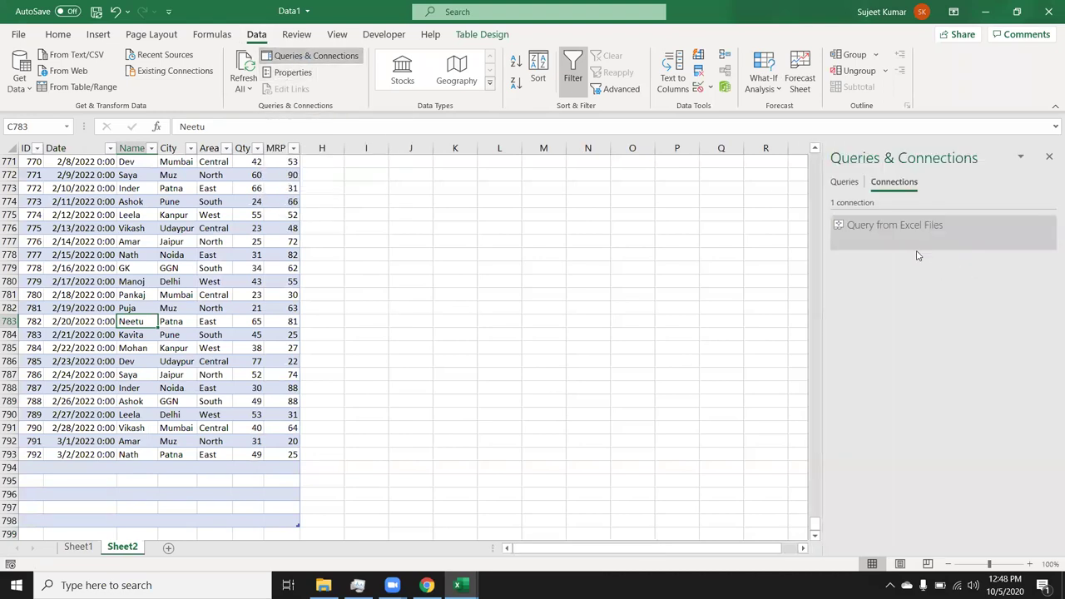
left_click(916, 247)
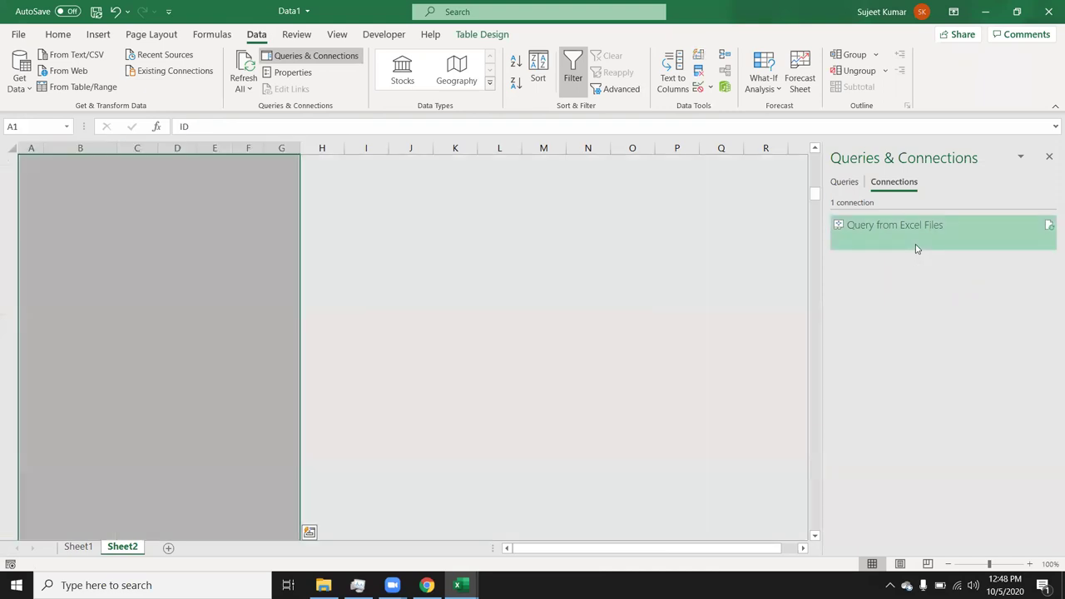
right_click(916, 247)
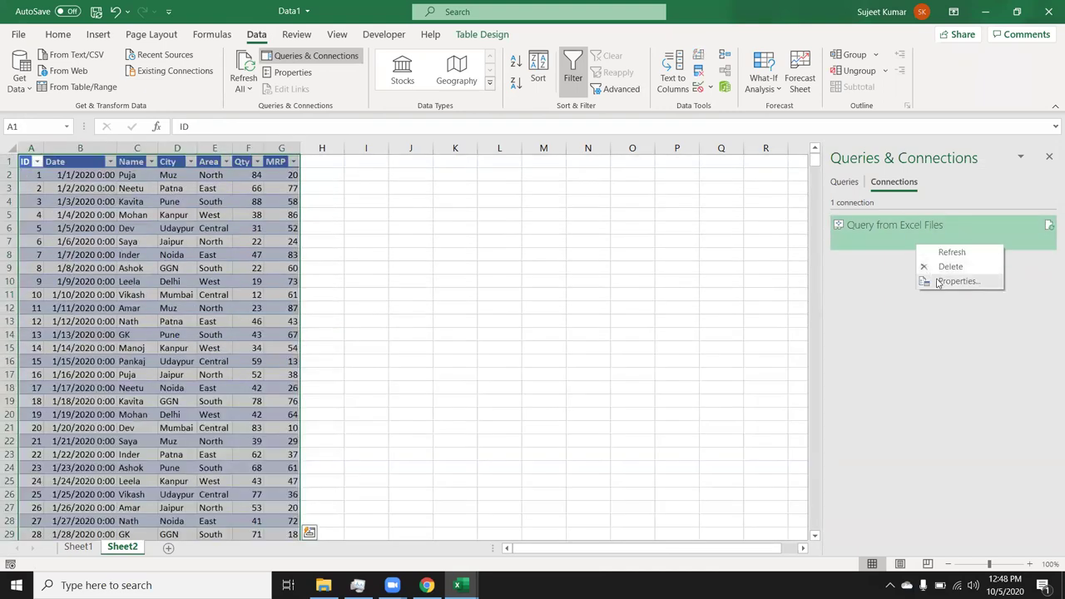
left_click(947, 283)
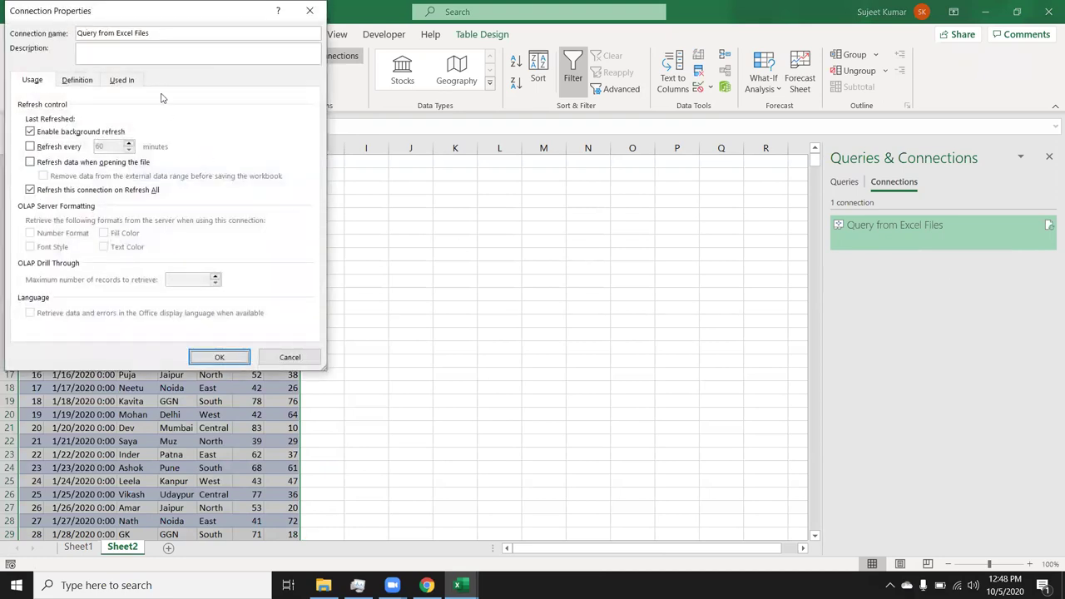
left_click(76, 81)
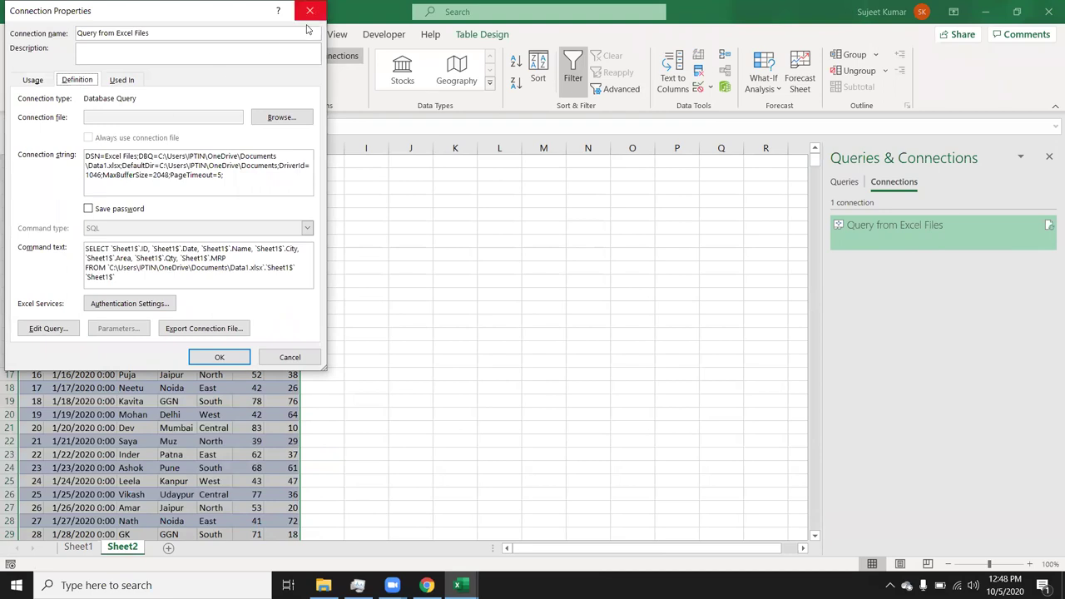
left_click(309, 11)
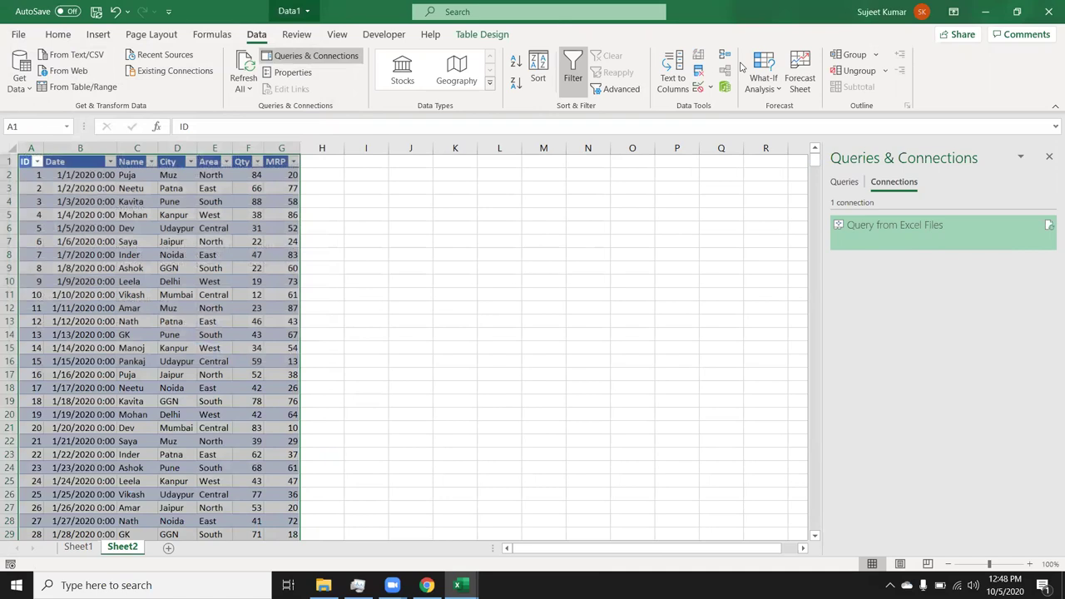
left_click(1049, 156)
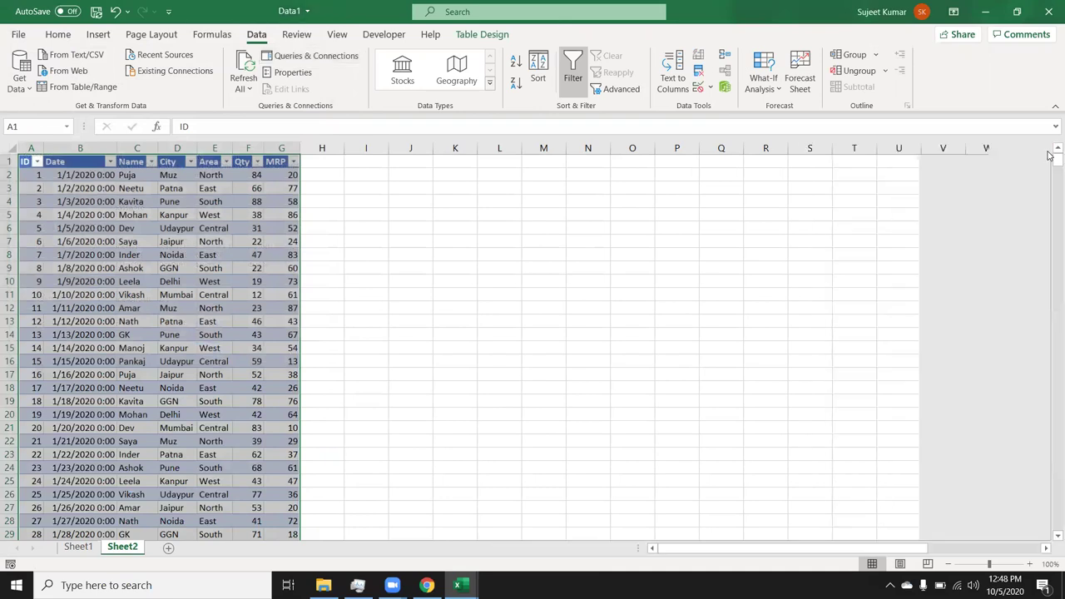
left_click(251, 253)
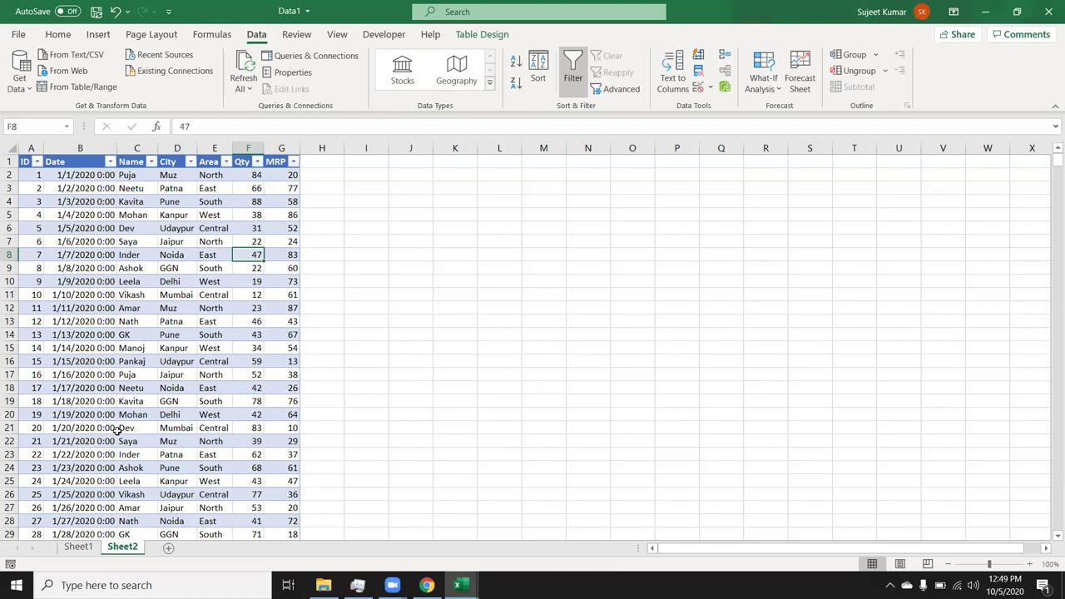
left_click(81, 549)
left_click(112, 549)
left_click(94, 300)
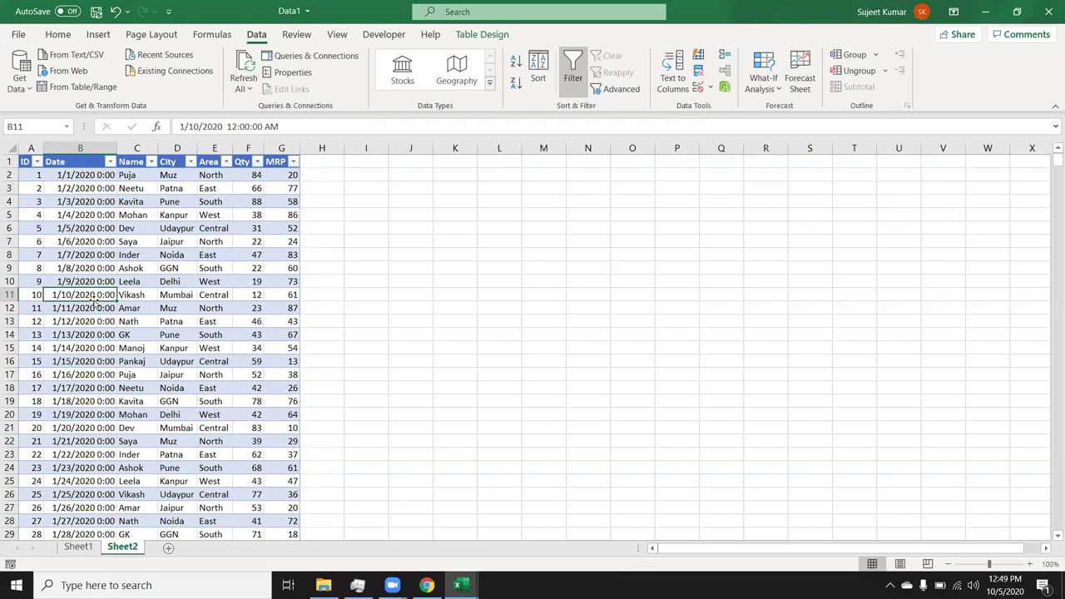
left_click(384, 34)
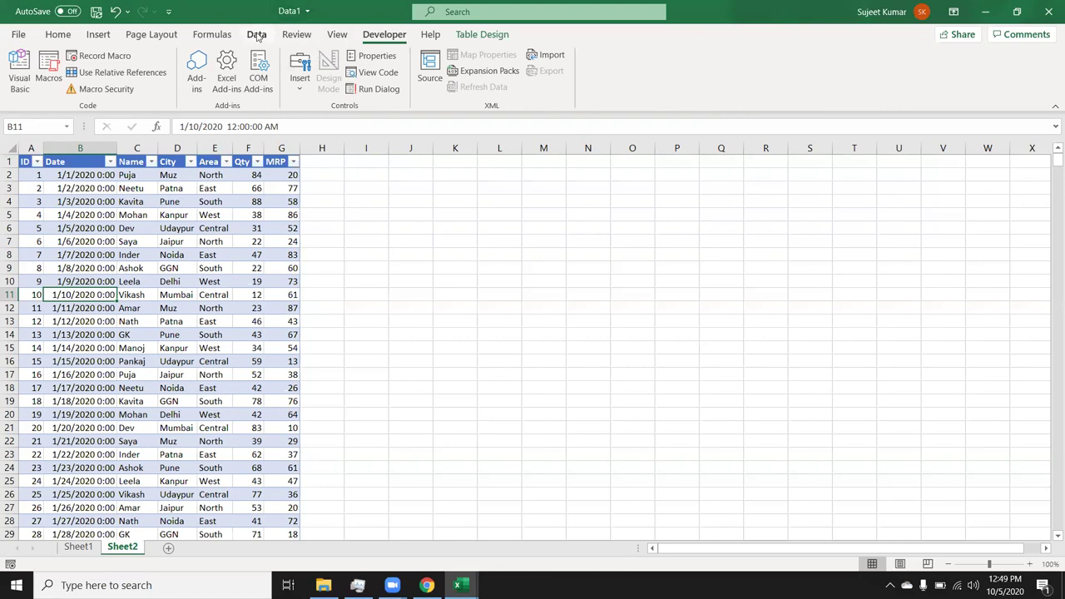
left_click(483, 35)
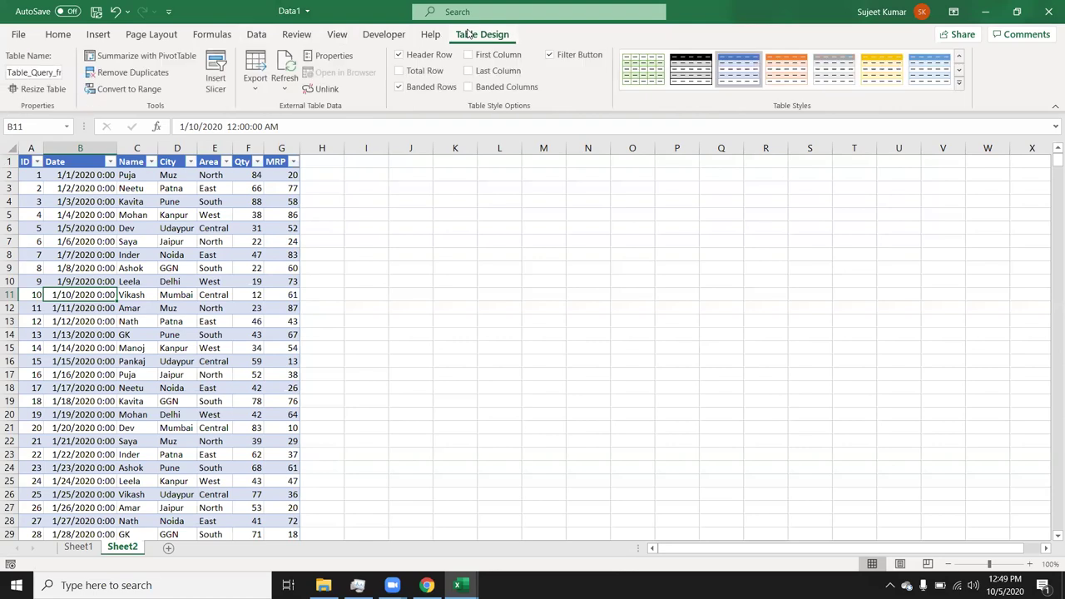
left_click(24, 72)
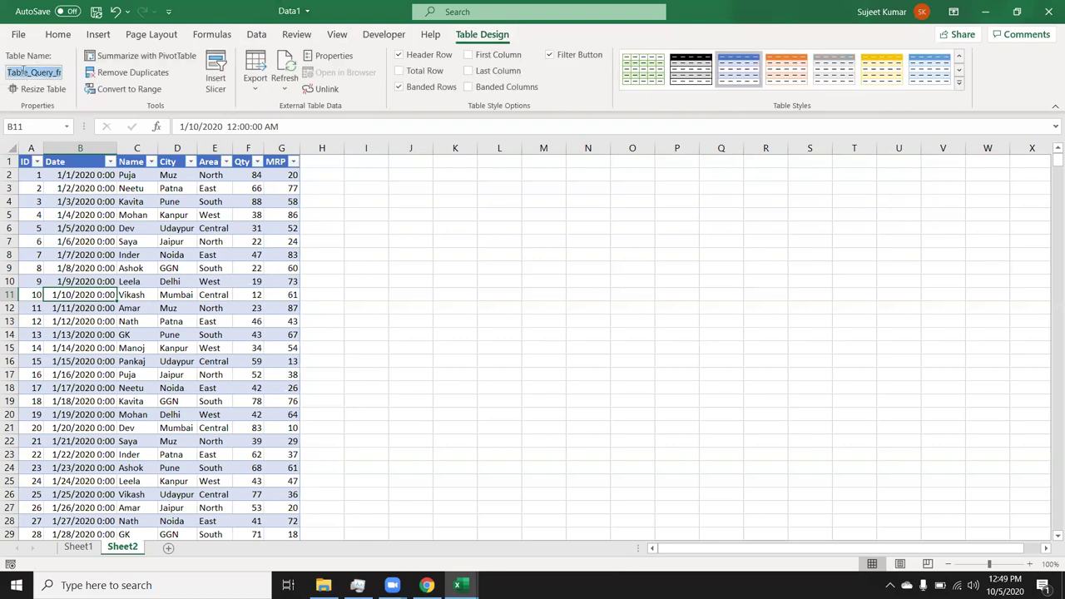
left_click(255, 34)
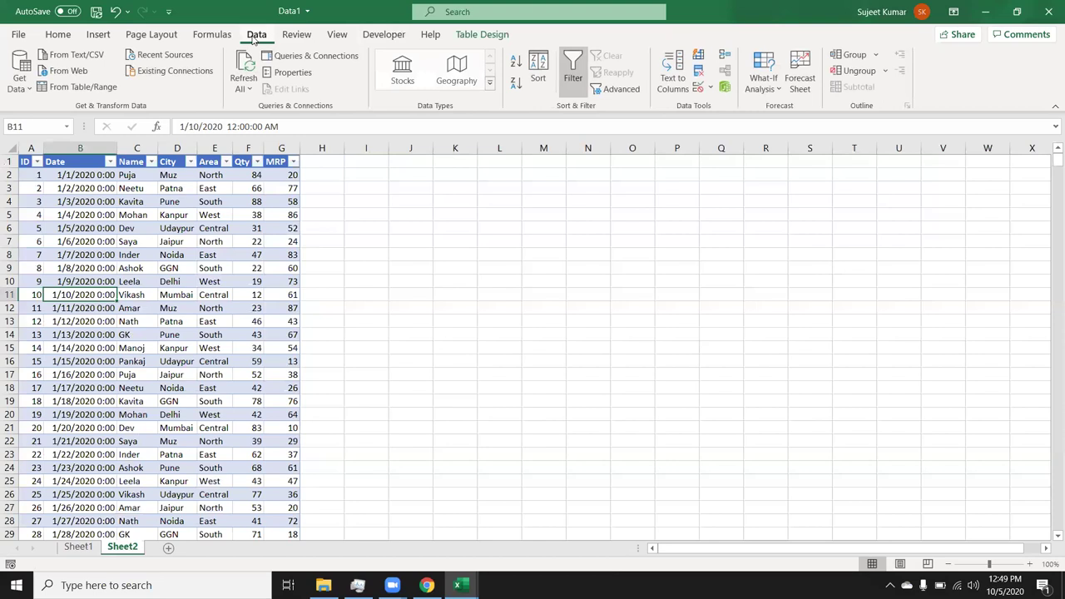
left_click(163, 552)
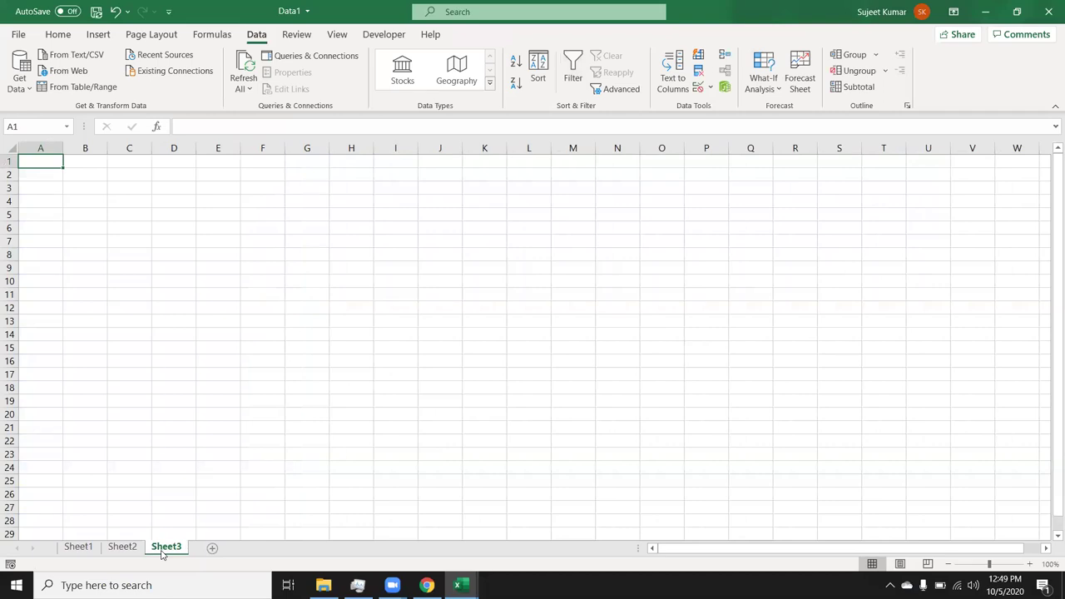
type("[")
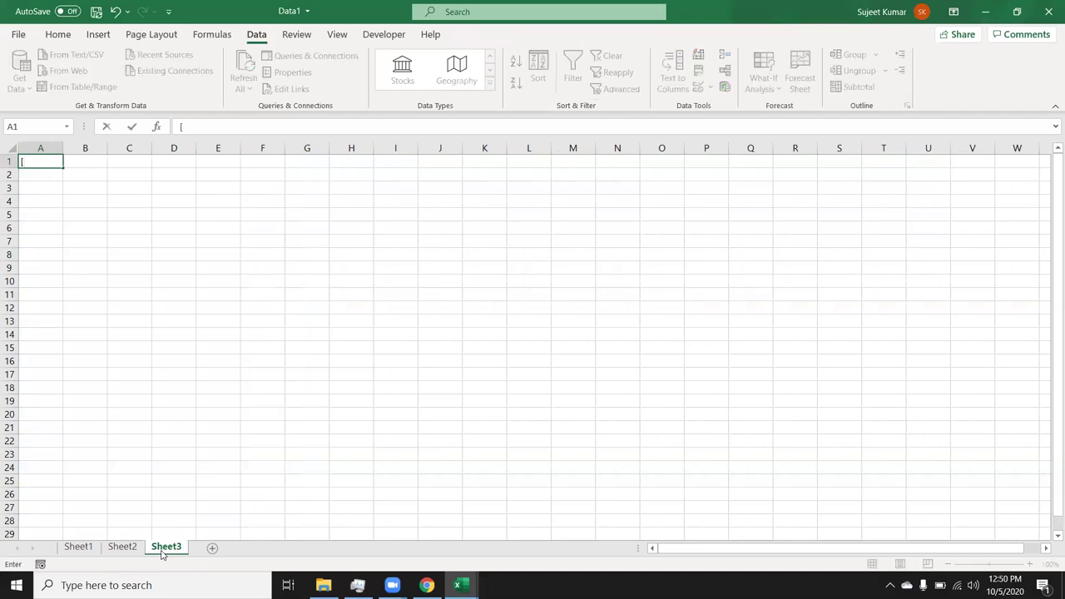
key("BackSpace")
type("=")
left_click(79, 547)
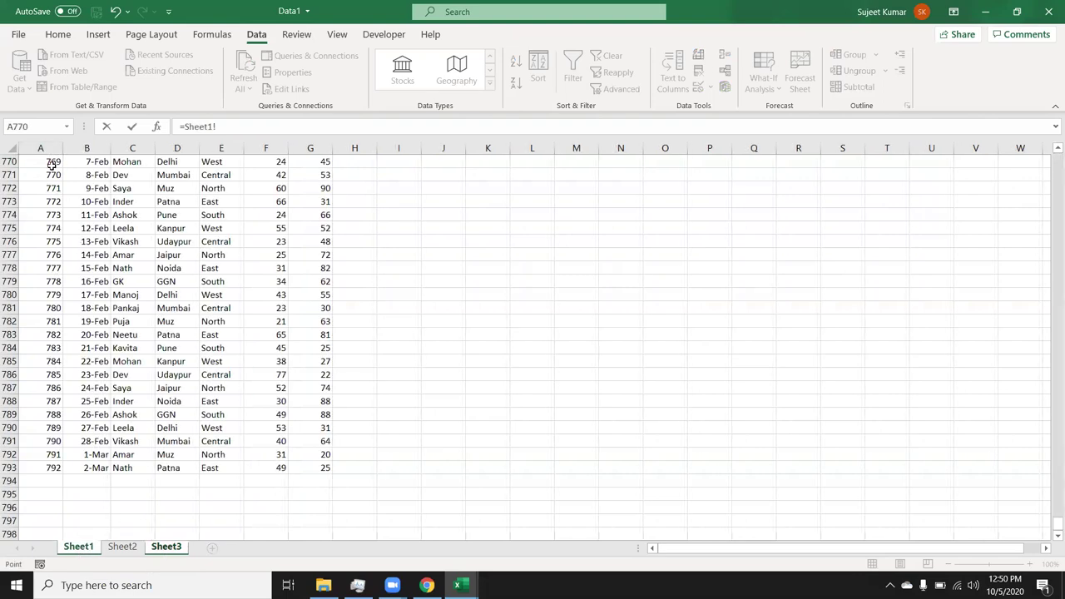
left_click(52, 165)
key("Return")
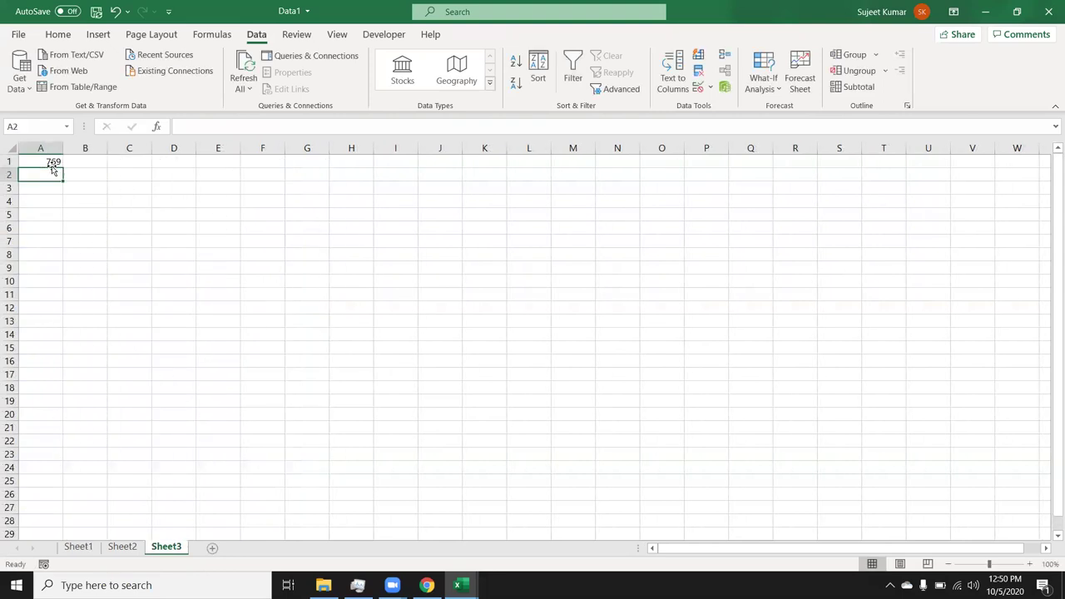
left_click(51, 165)
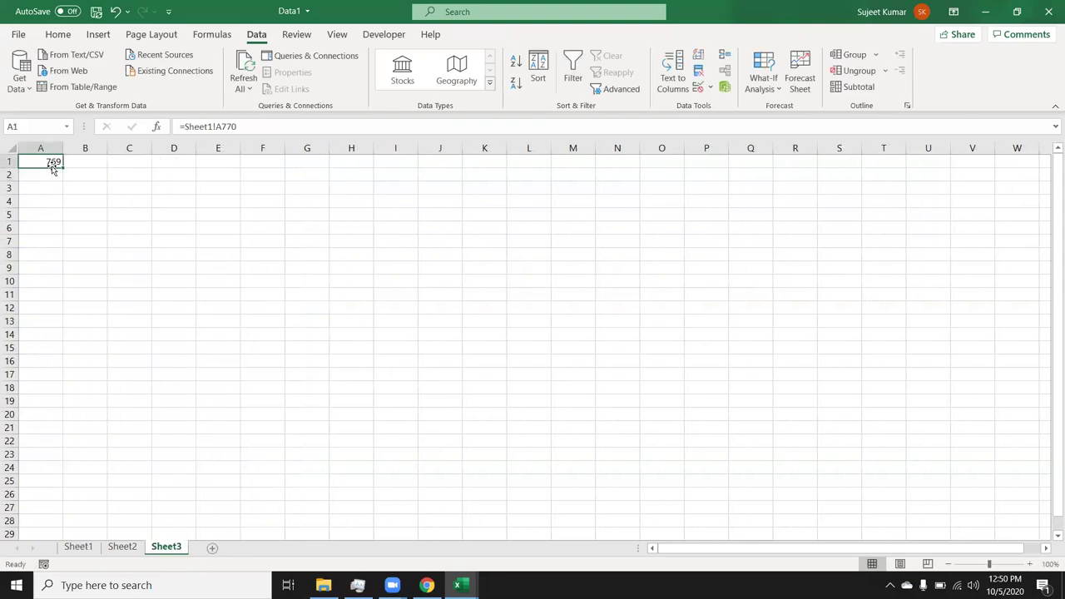
key("Delete")
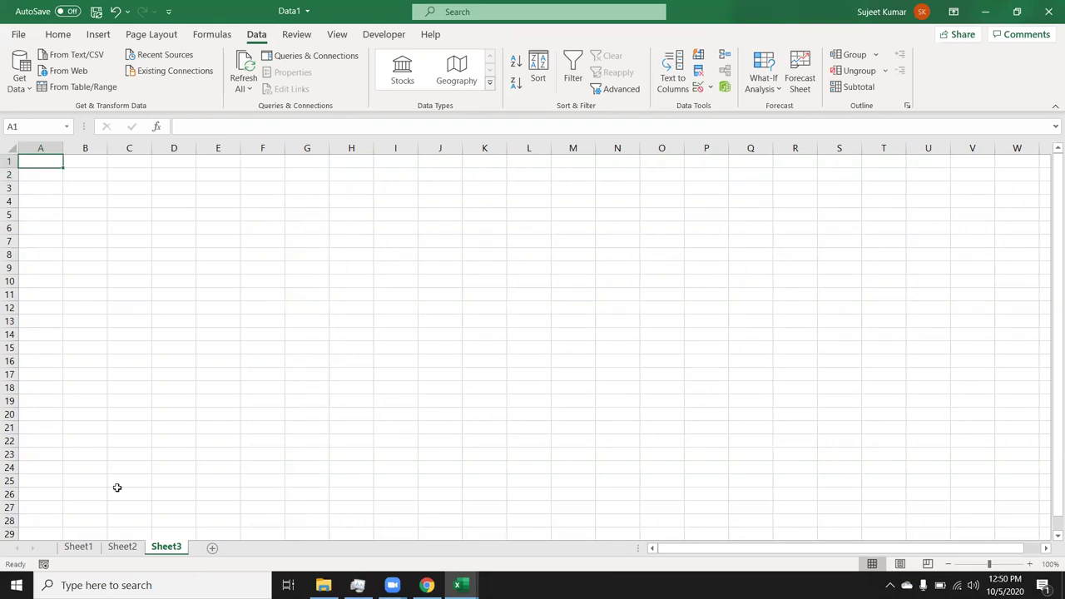
left_click(84, 553)
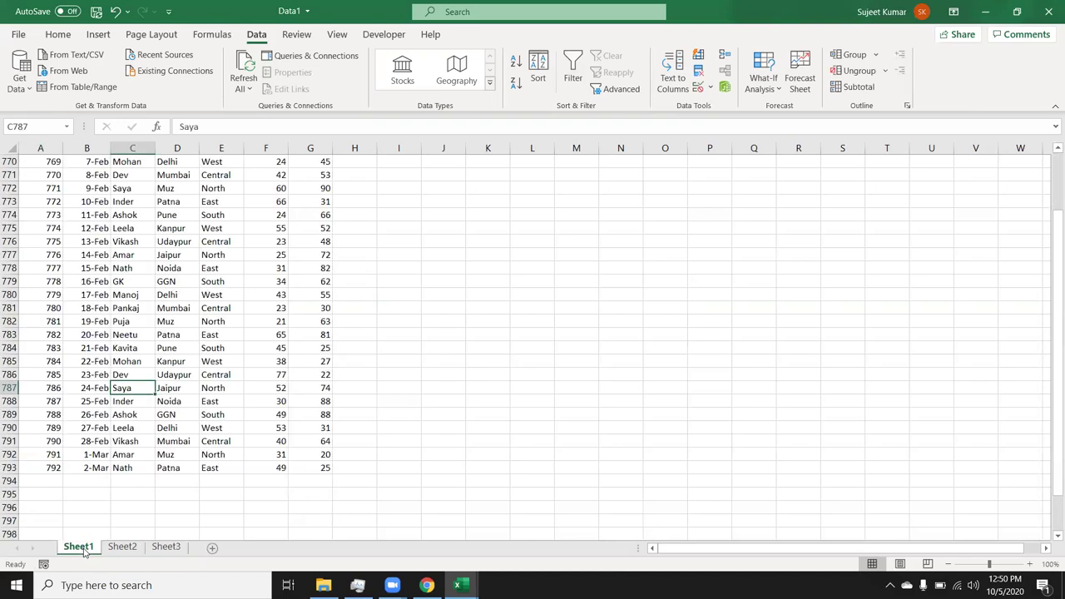
left_click(53, 468)
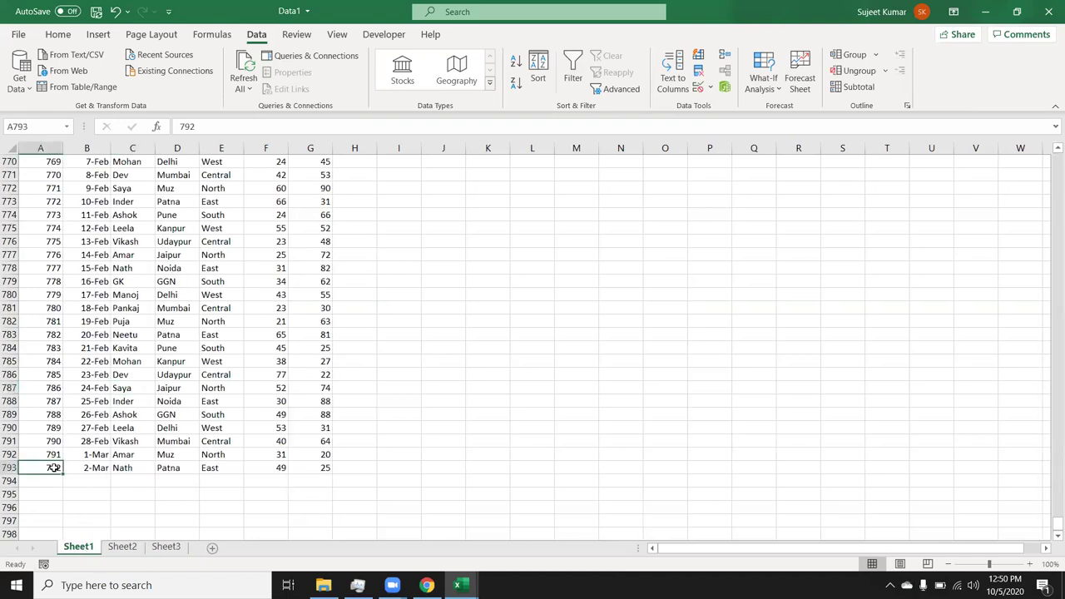
key("shift+Right")
key("shift+Right")
key("shift+Right")
key("shift+Right")
key("shift+Right")
key("shift+Right")
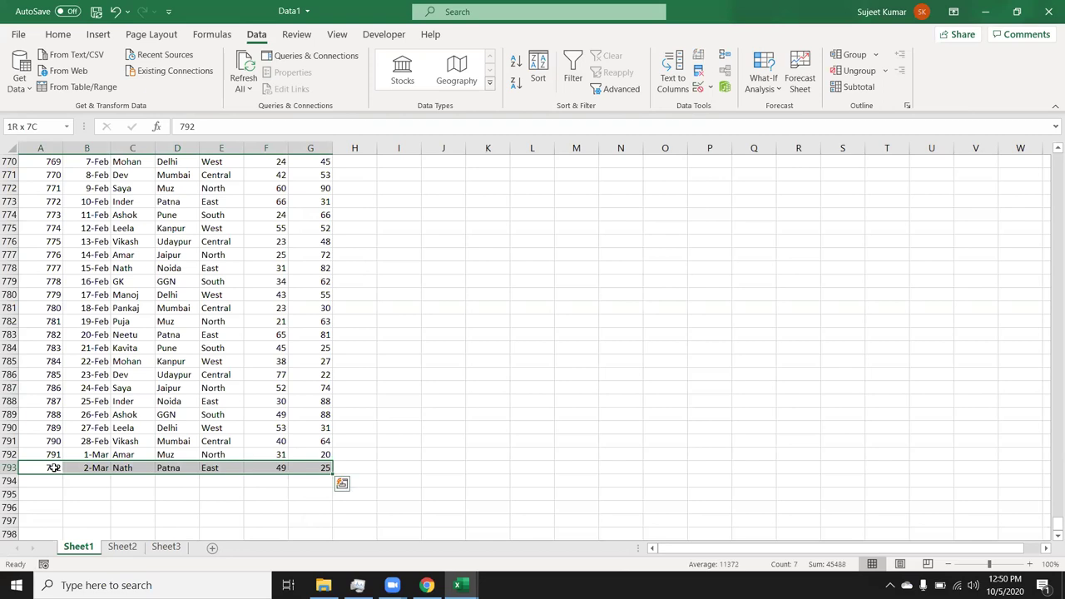
key("shift+Down")
key("shift+Down")
key("shift+Down")
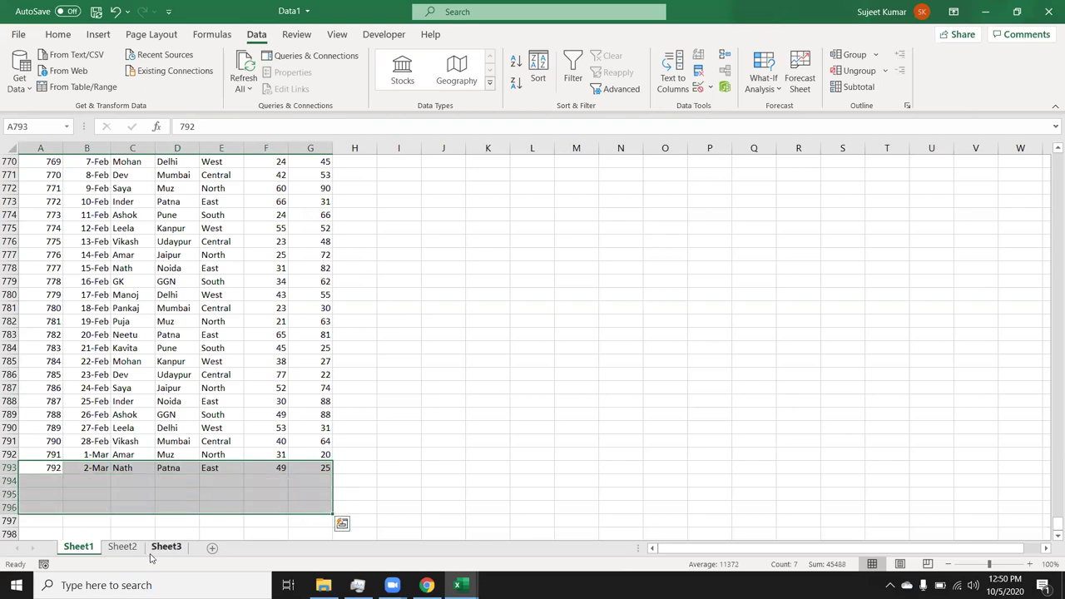
left_click(174, 555)
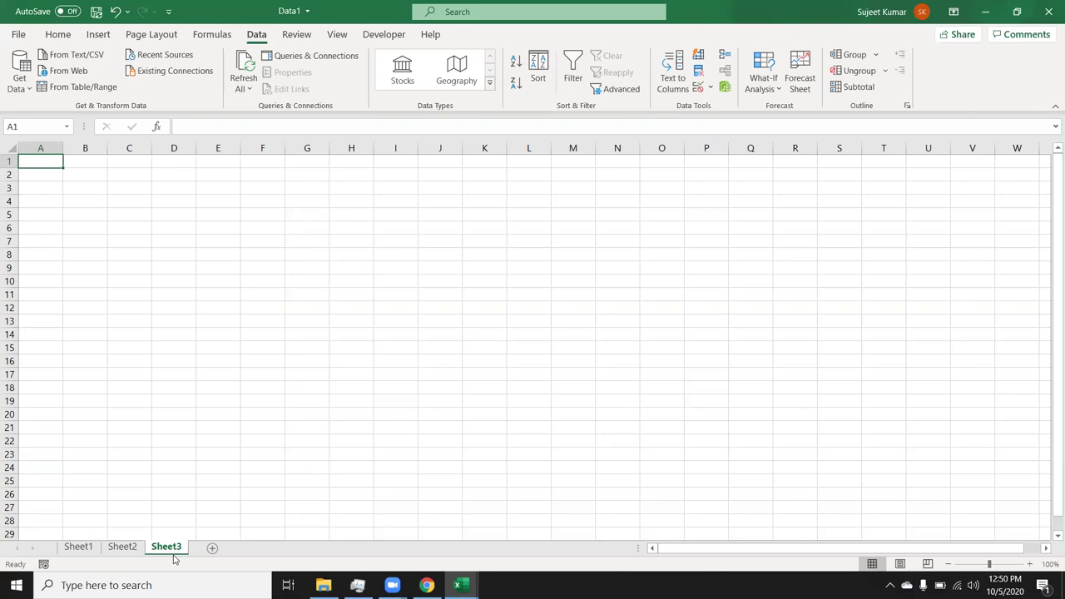
Go back to Sheet1 and select the entire worksheet.
left_click(81, 548)
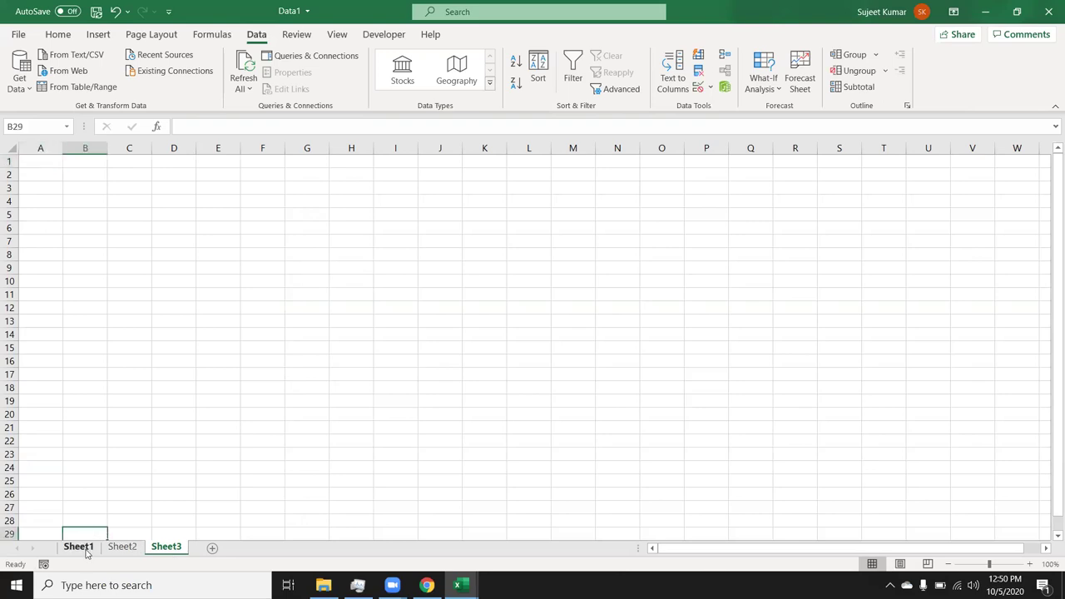
left_click(11, 145)
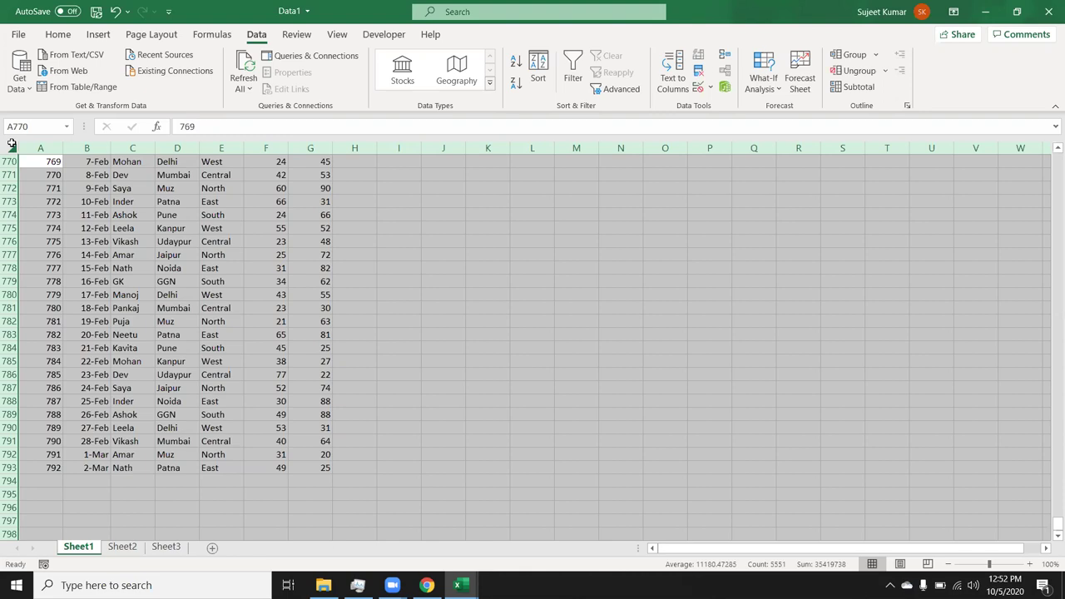
Return to the top of Sheet1's table, glance at Sheet2, then show the empty Sheet3.
left_click(101, 223)
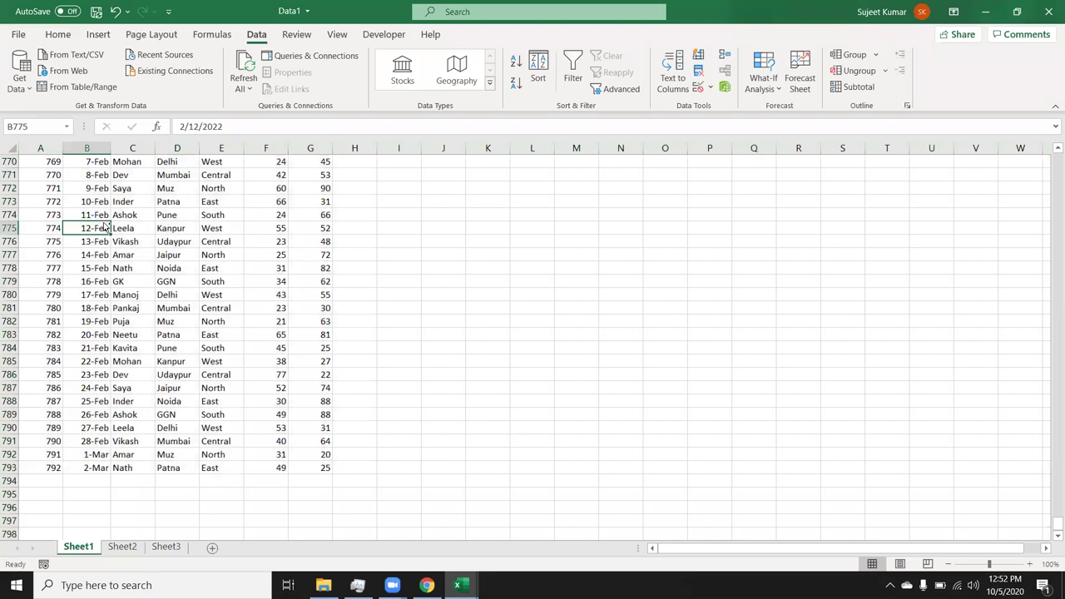
key("ctrl+Up")
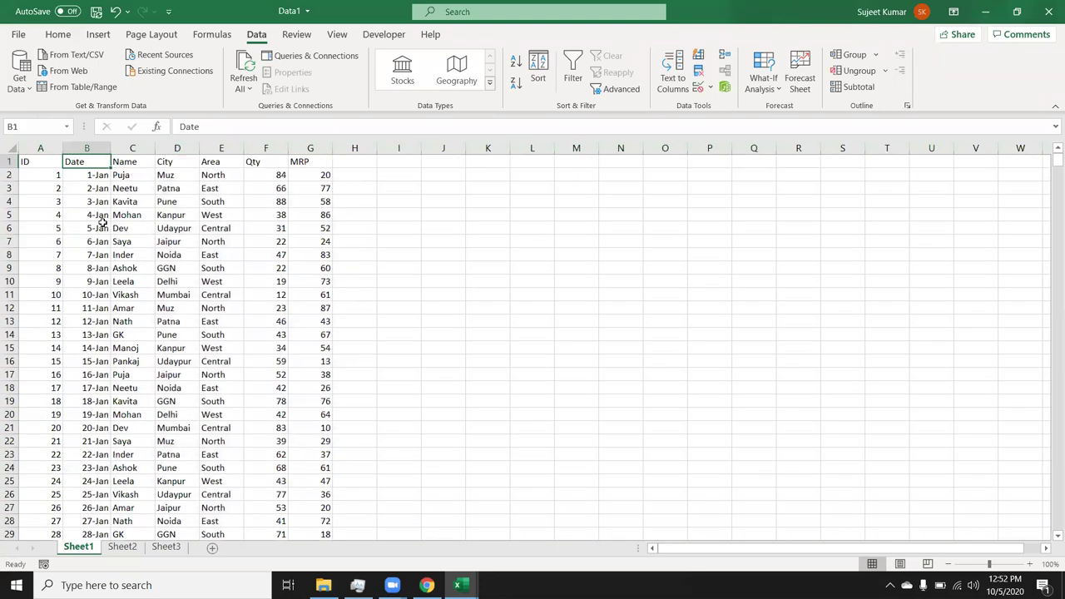
key("Right")
key("Right")
key("Right")
key("Right")
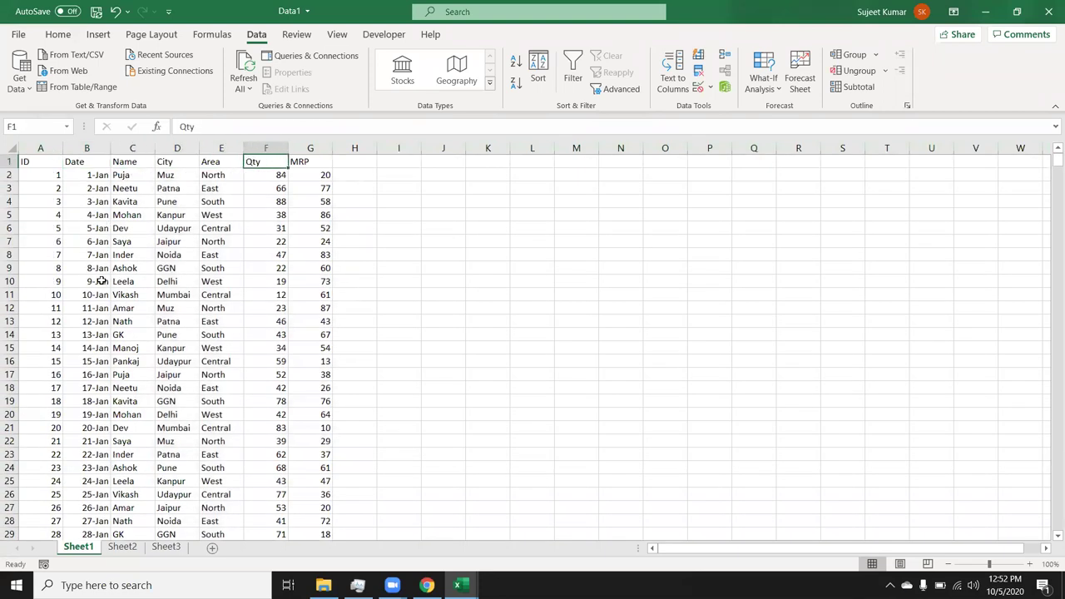
left_click(116, 547)
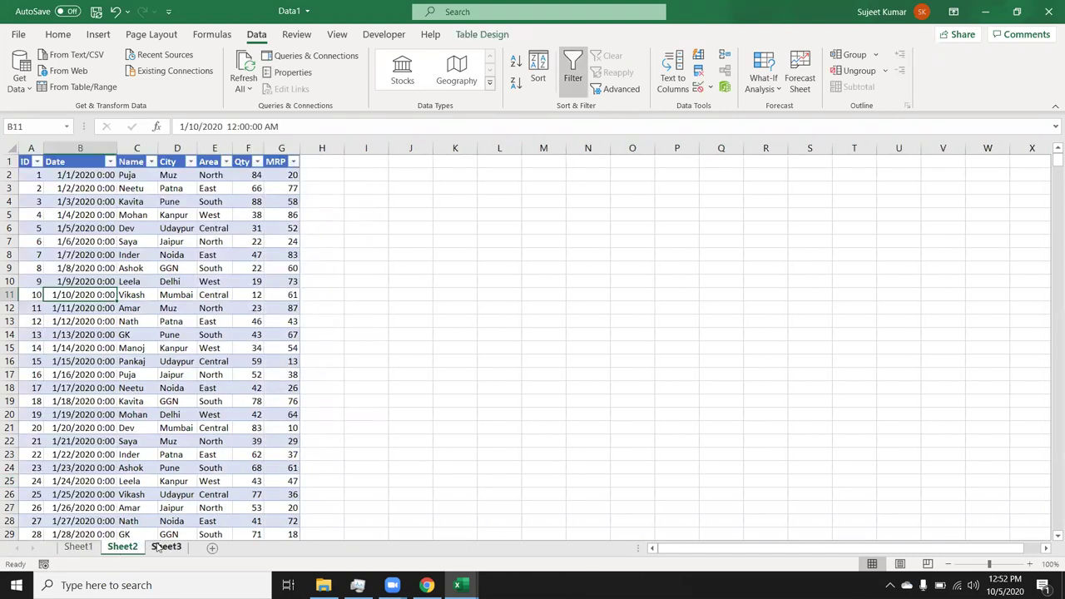
left_click(156, 546)
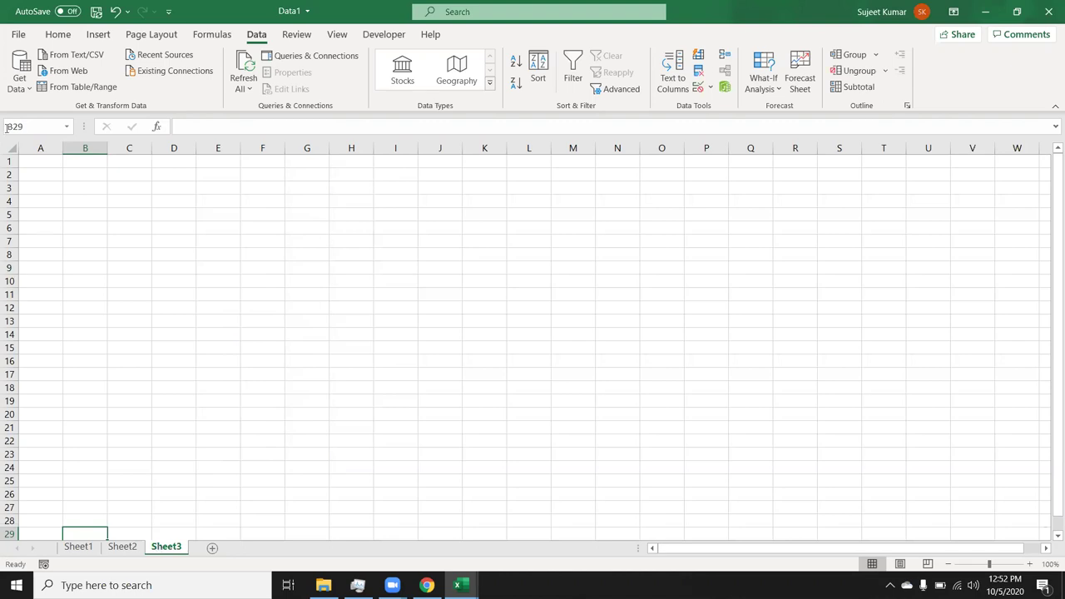
Look through the Get Data import sources, then close the menu and return to Sheet1's table.
left_click(30, 73)
mouse_move(52, 114)
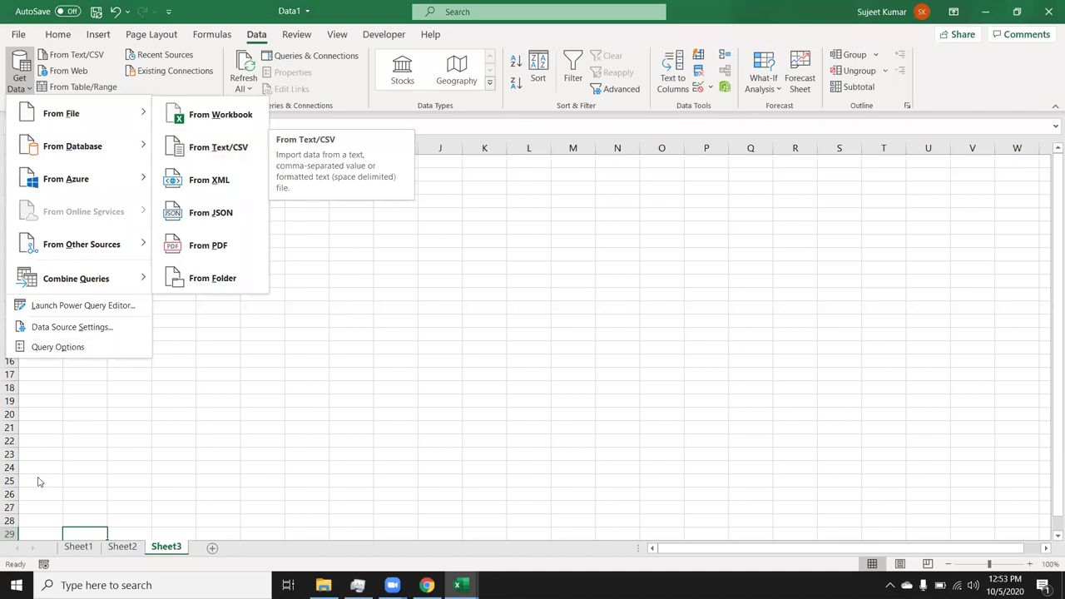
left_click(77, 544)
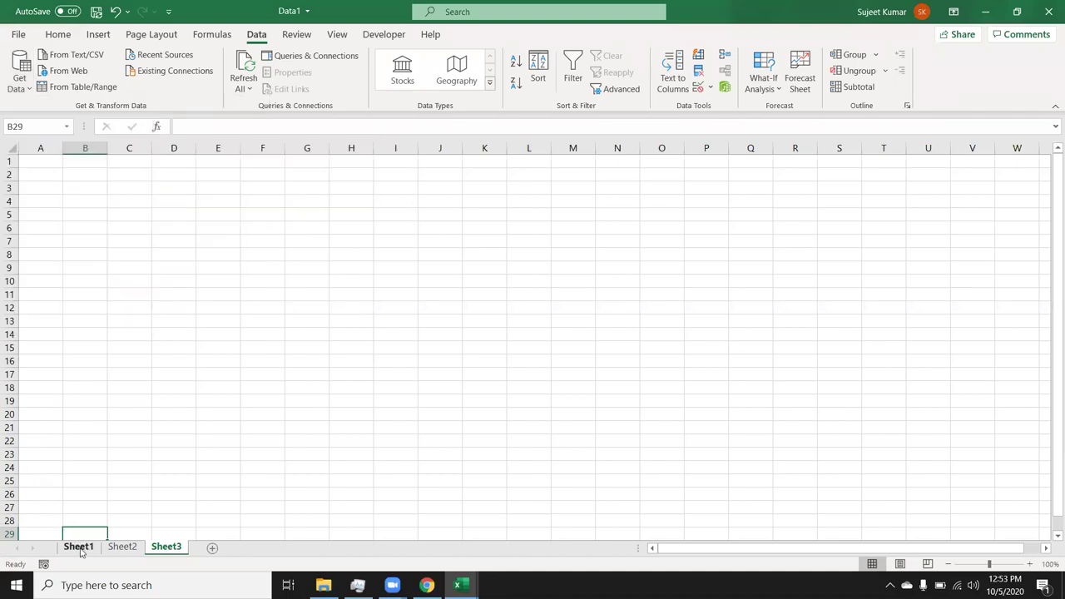
left_click(77, 546)
Copy Sheet1's table A1:G793 and paste it into a new Notepad window.
key("ctrl+shift+Right")
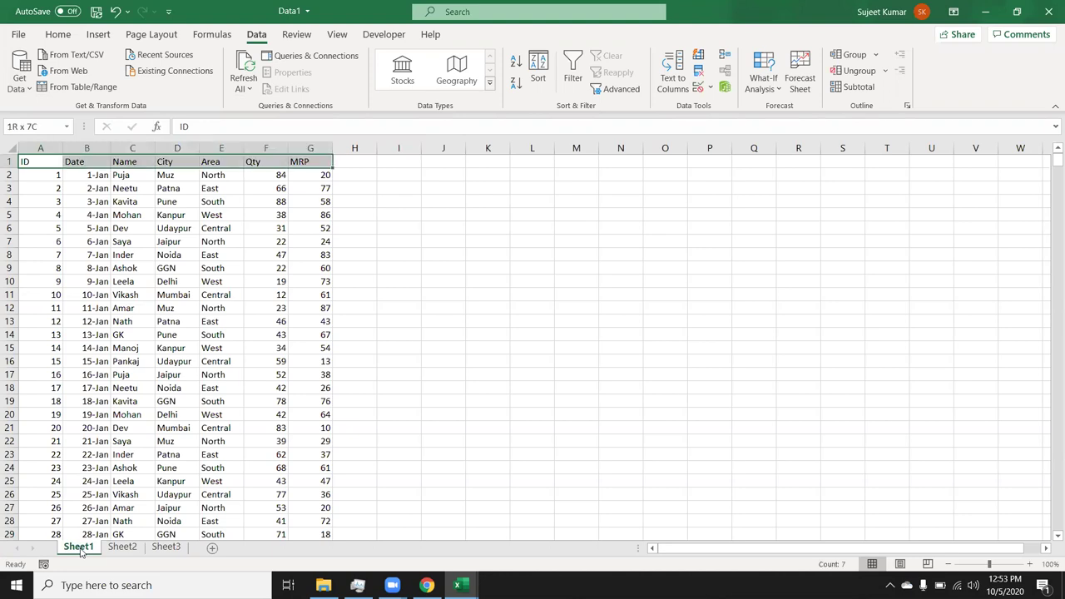
key("ctrl+shift+Down")
key("ctrl+c")
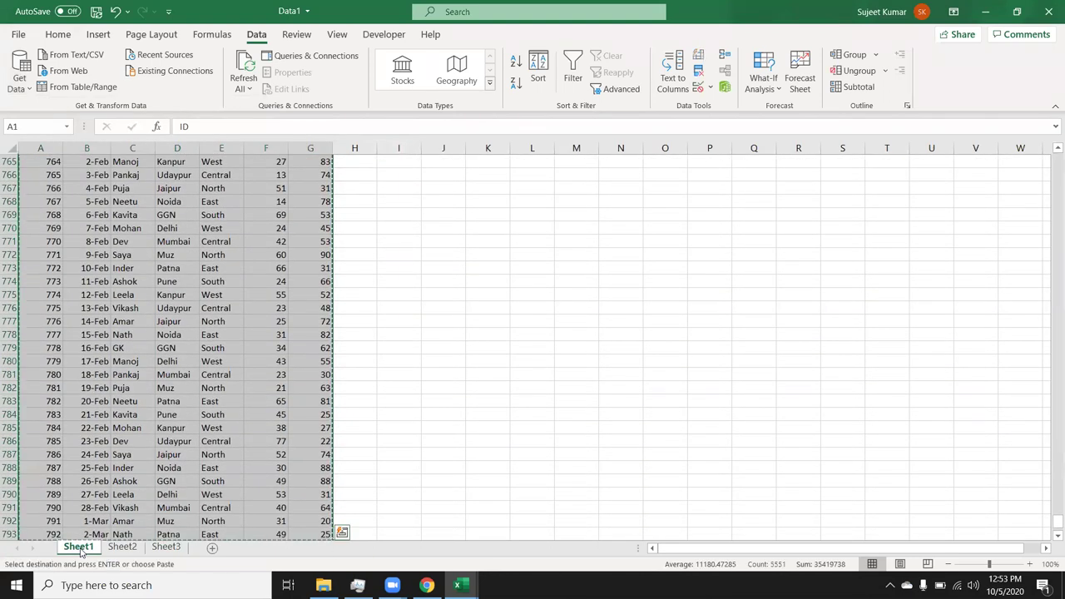
key("super+r")
type("n")
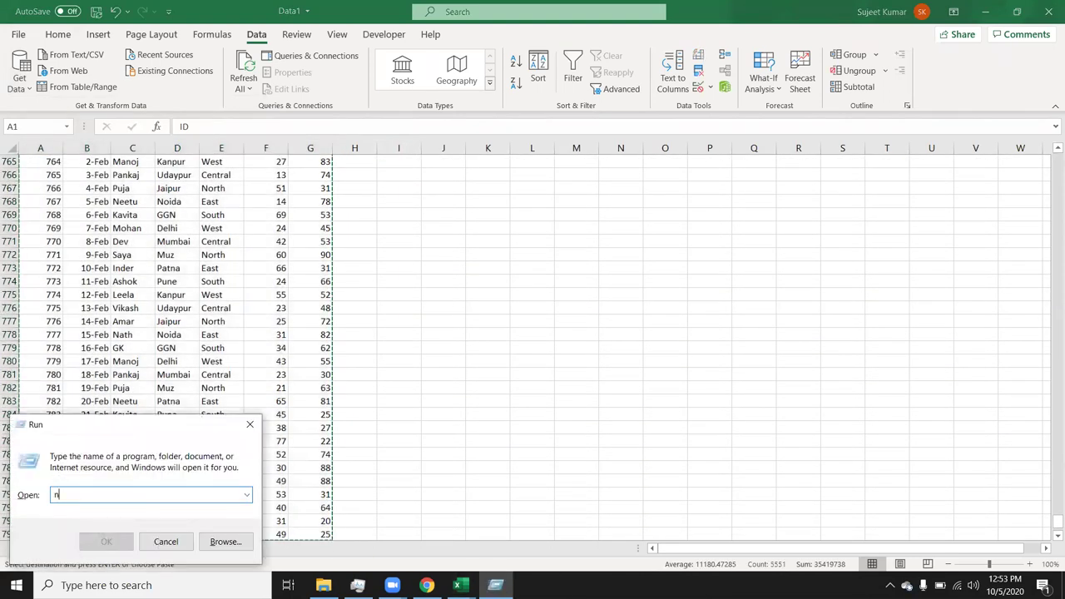
type("otepad")
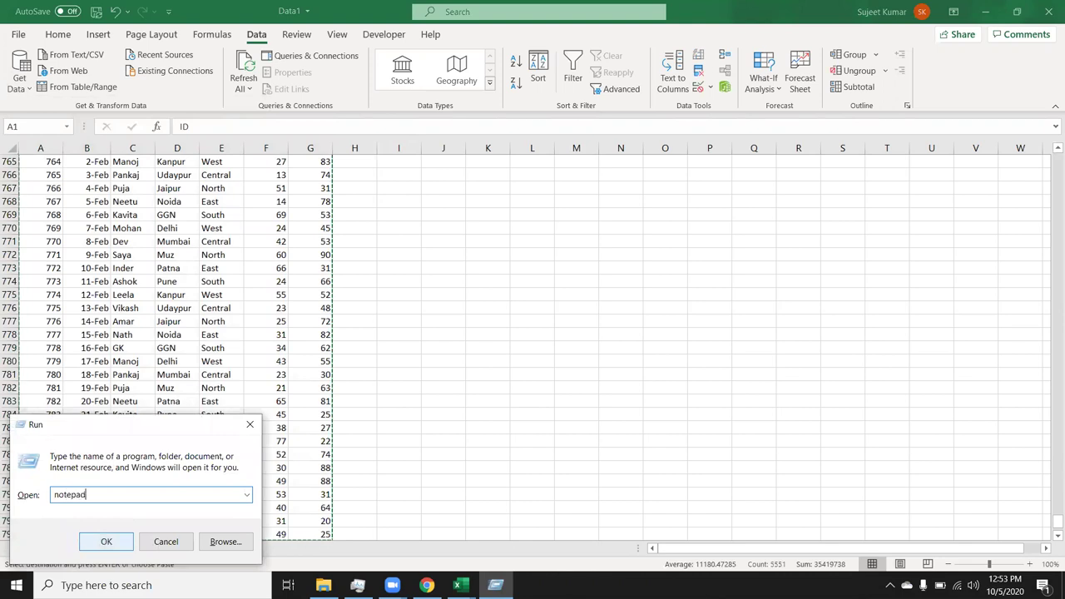
key("Return")
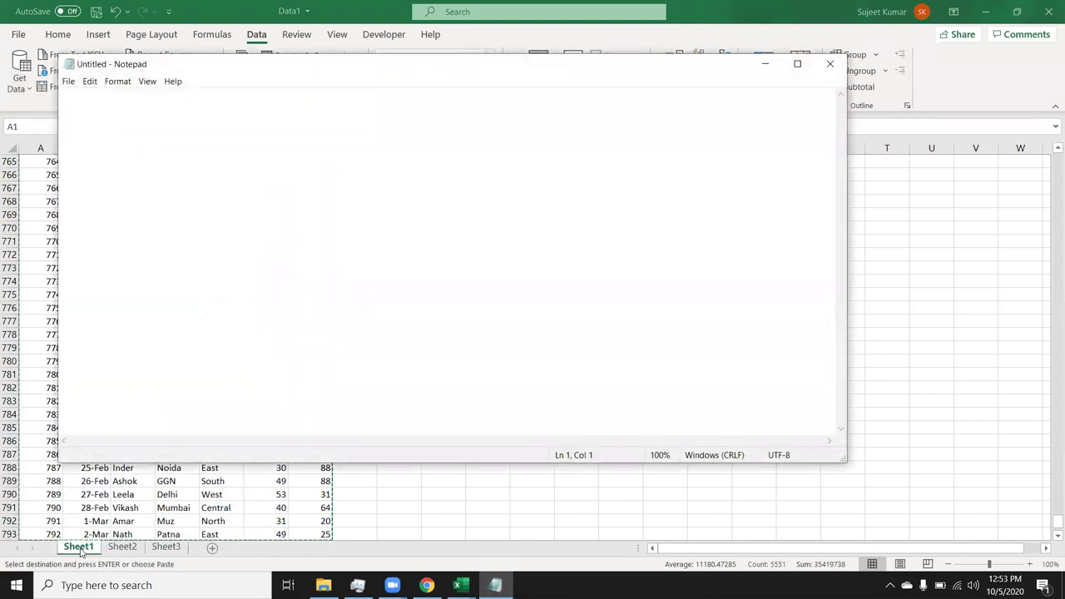
key("ctrl+v")
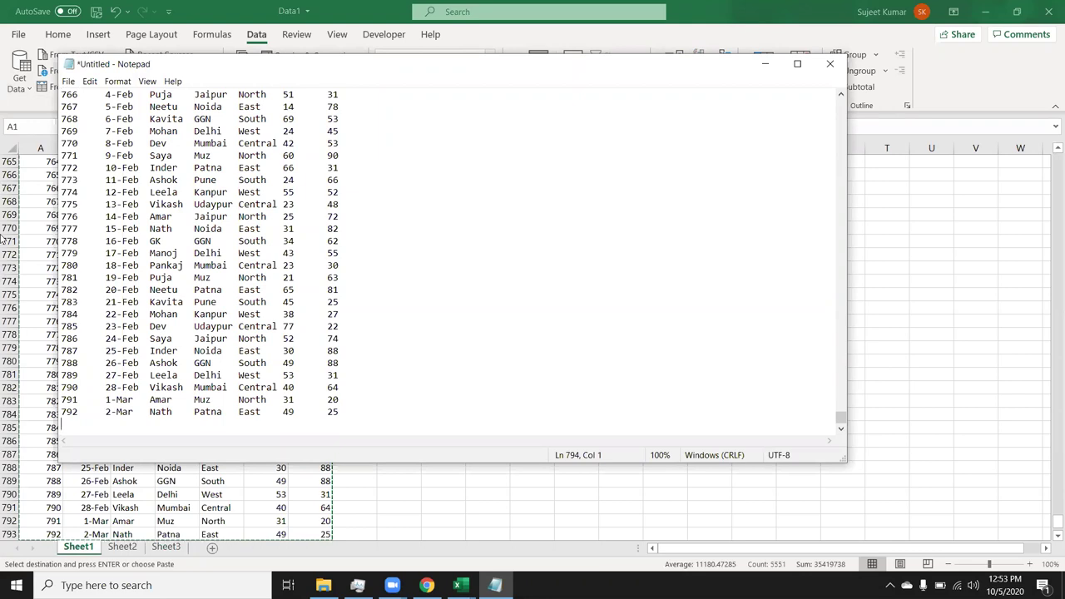
Save the Notepad text as plain-text file 1.txt in the Documents folder.
left_click(69, 80)
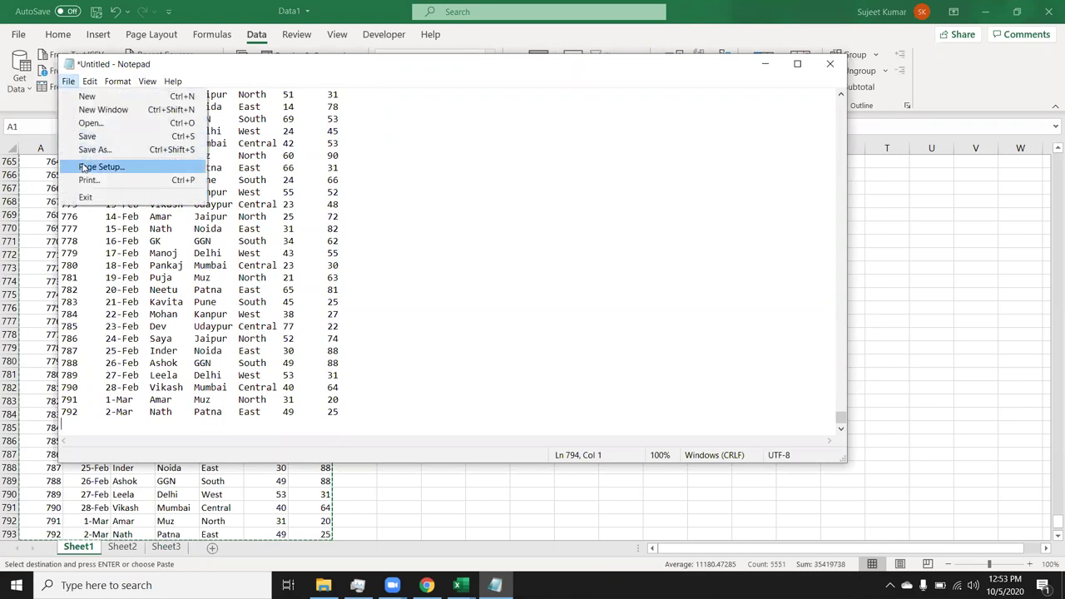
left_click(91, 150)
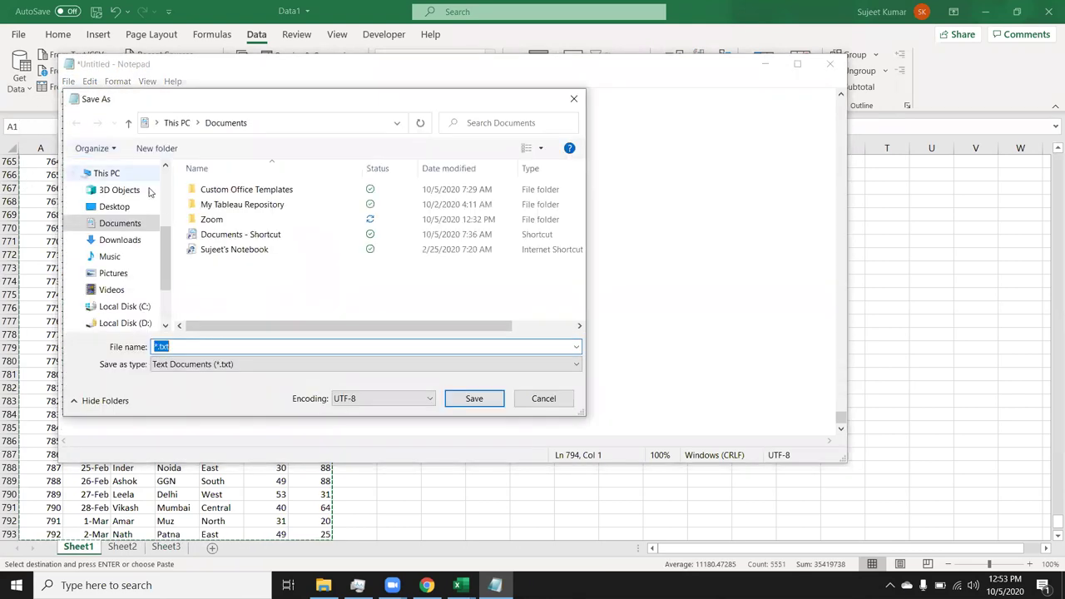
left_click(119, 190)
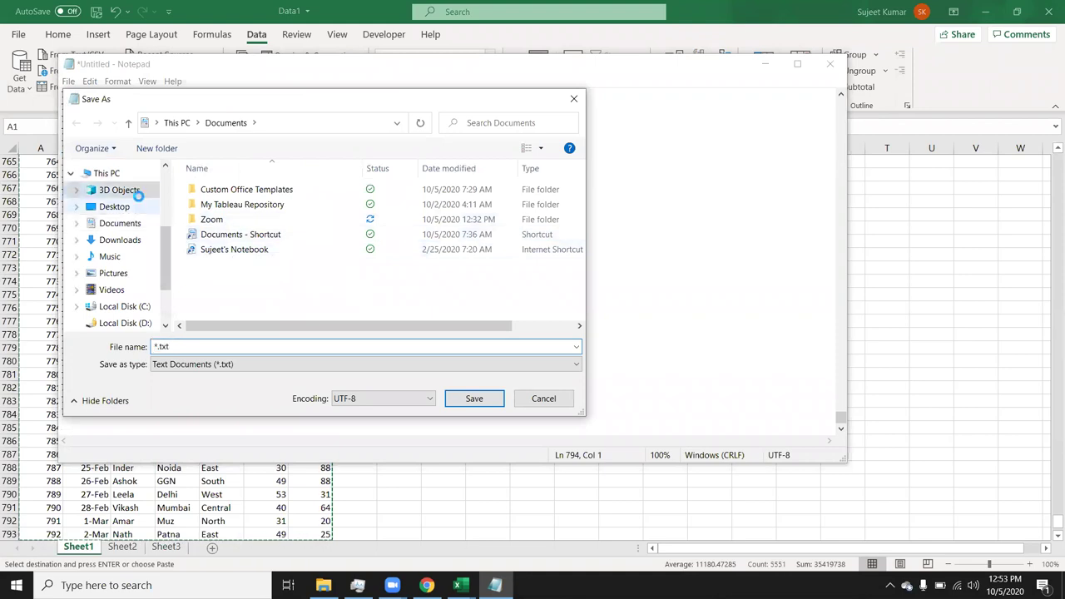
left_click(125, 223)
left_click(172, 364)
left_click(173, 363)
left_click(174, 350)
type("1")
left_click(486, 406)
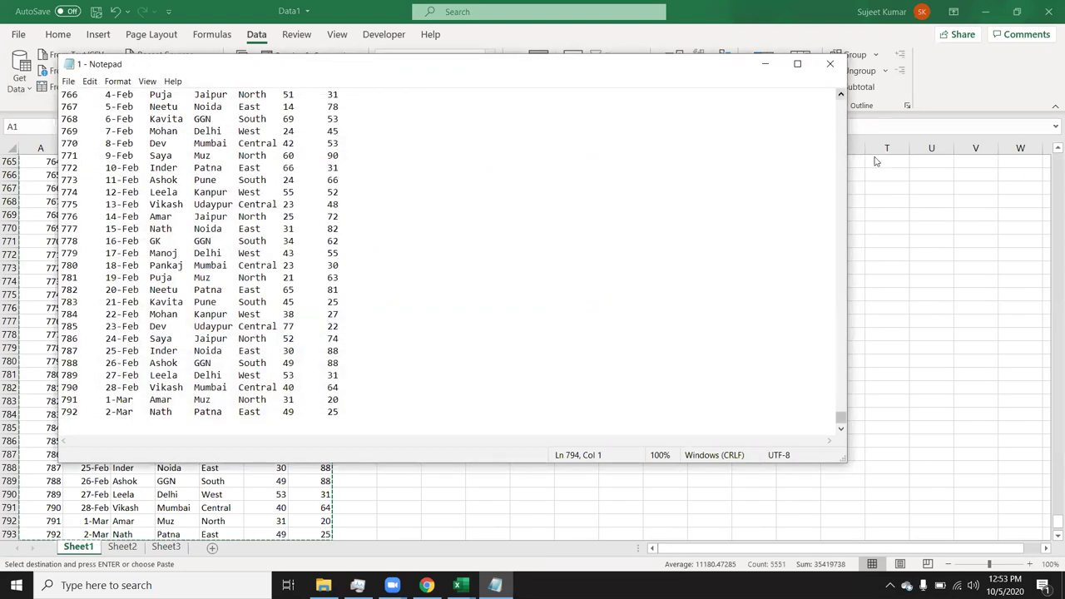
Return to Excel and bring up the empty Sheet3.
key("alt+Tab")
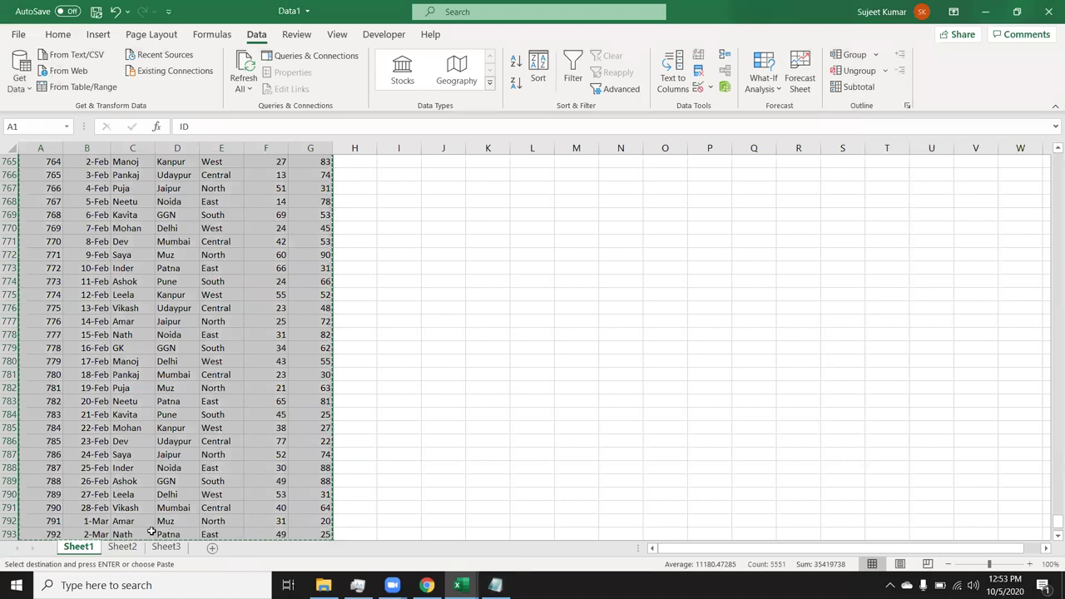
key("ctrl+BackSpace")
left_click(166, 546)
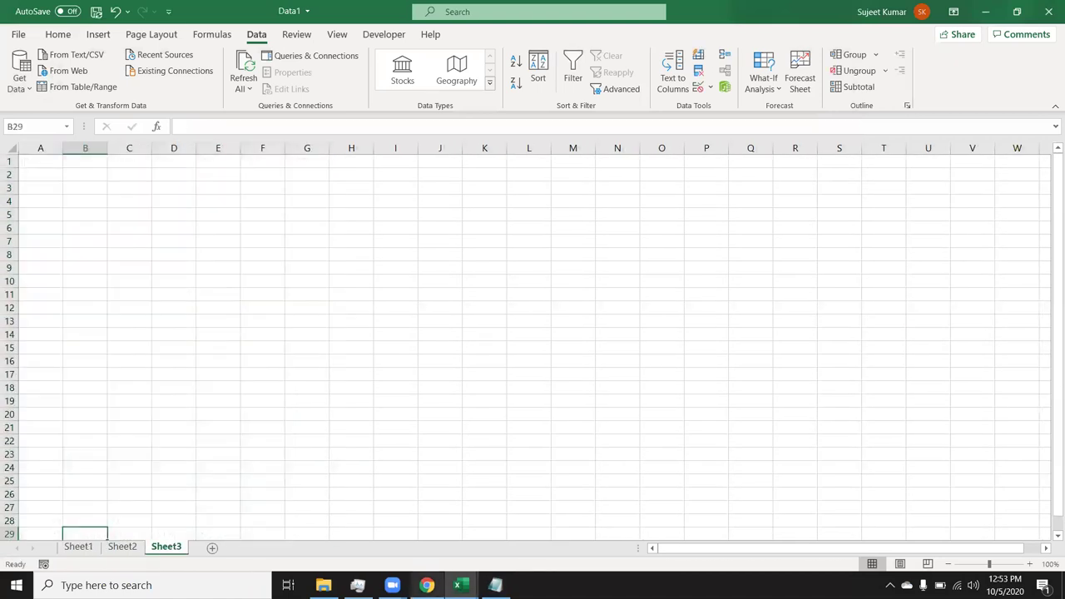
Bring Notepad's 1.txt in front of Excel and scroll it back to the top.
key("alt+Tab")
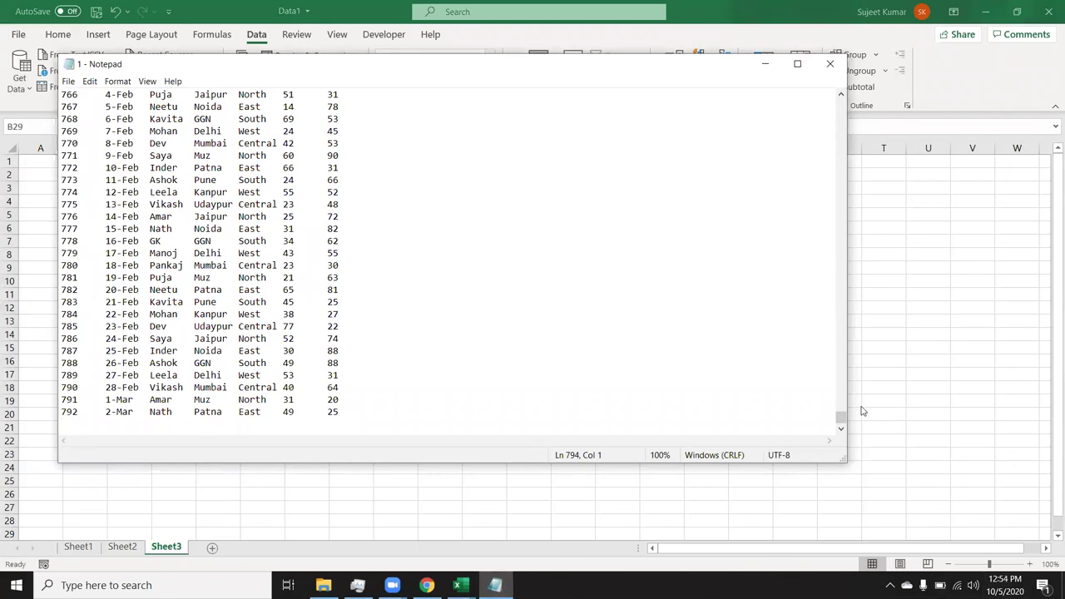
left_click_drag(841, 420, 819, 81)
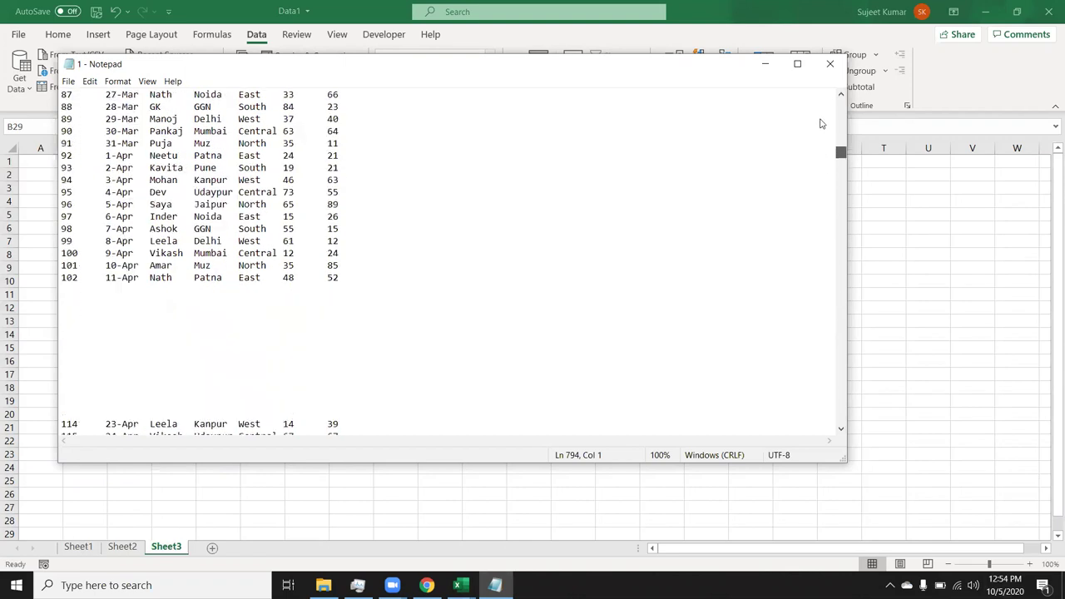
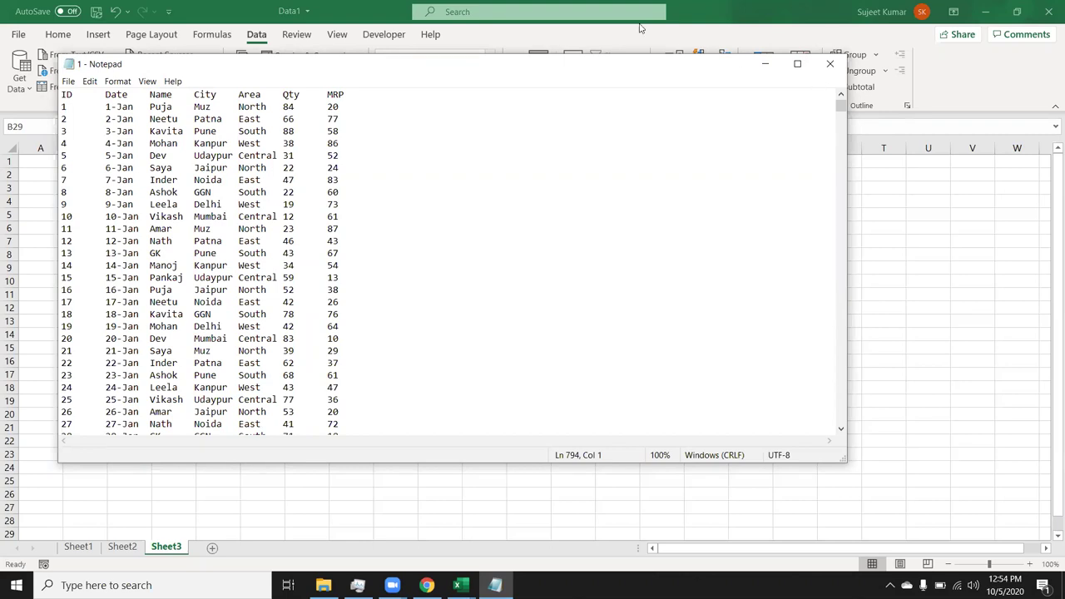
Replace the tab between ID and Date with a comma in the Notepad header, keeping the tab before Name.
left_click(105, 94)
key("BackSpace")
type(",")
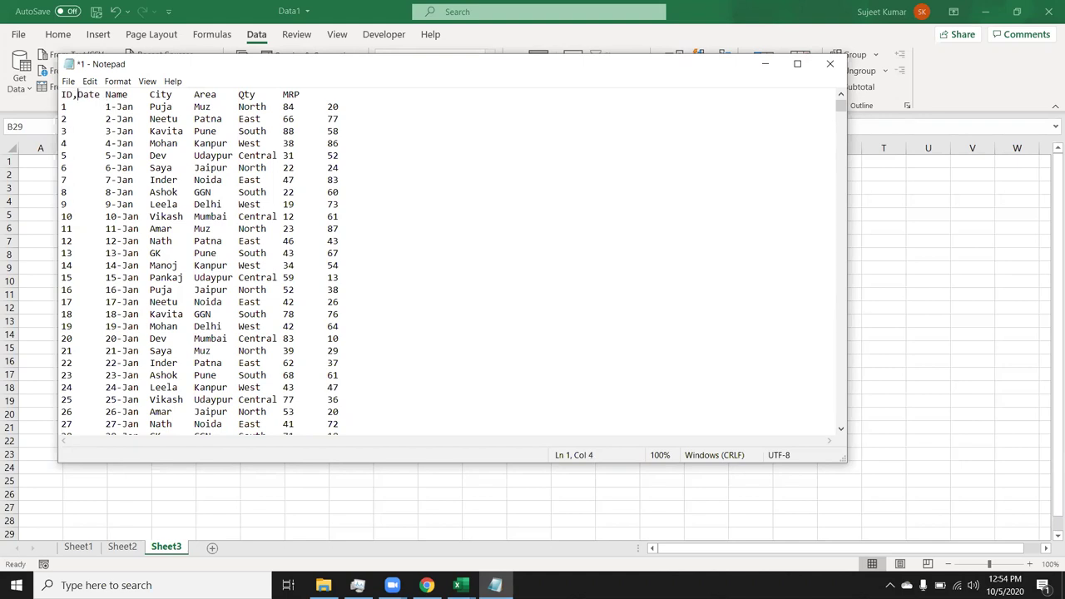
left_click(100, 95)
key("BackSpace")
type(",")
key("ctrl+z")
key("Right")
Tab-align the ID, and Date header labels, remove the extra tab, then return to Excel.
left_click(76, 95)
left_click(101, 95)
key("Tab")
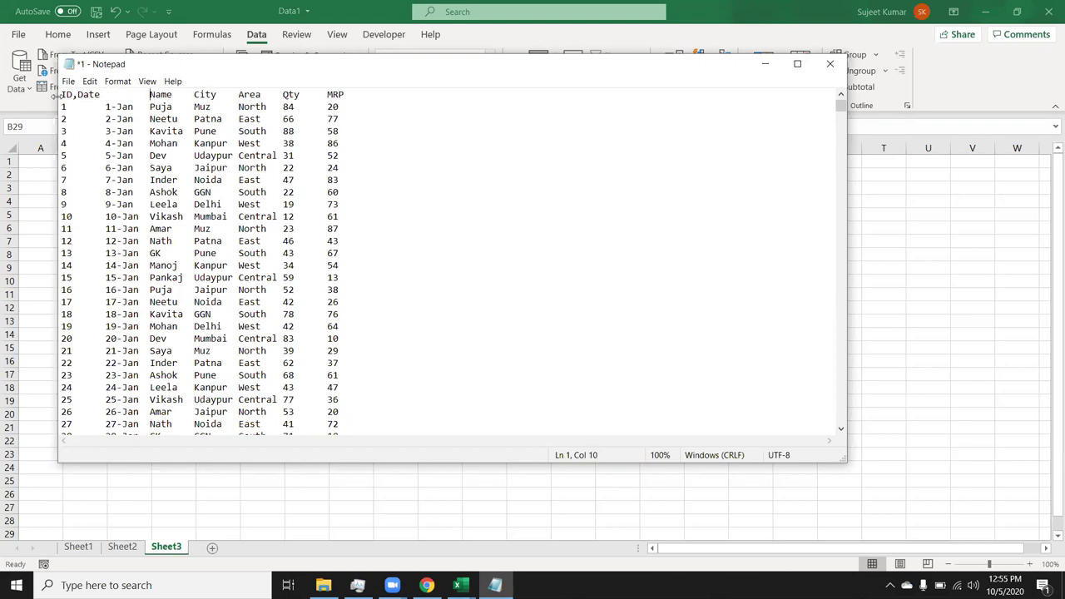
left_click(76, 95)
key("Tab")
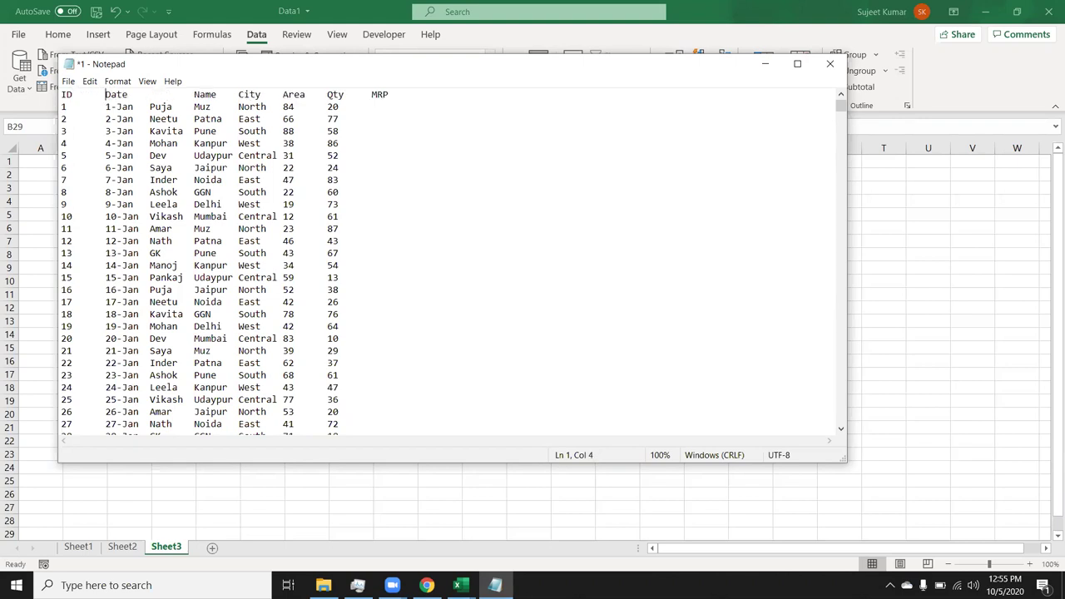
left_click(133, 94)
key("Delete")
left_click(250, 167)
From cell A1, import text file 1 with Tab delimiter and load it as a table.
left_click(894, 285)
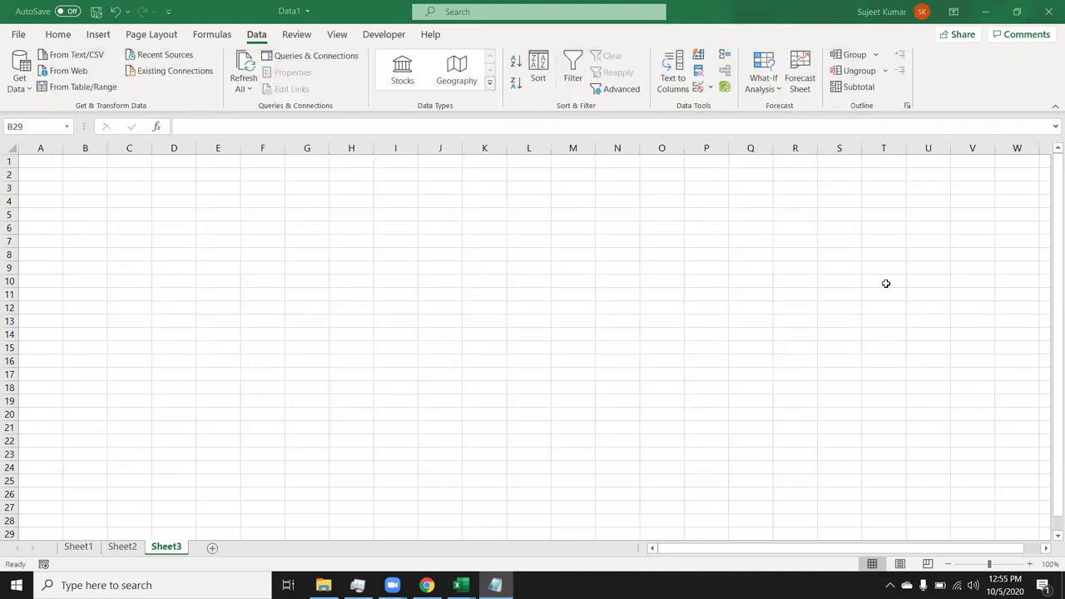
key("ctrl+Up")
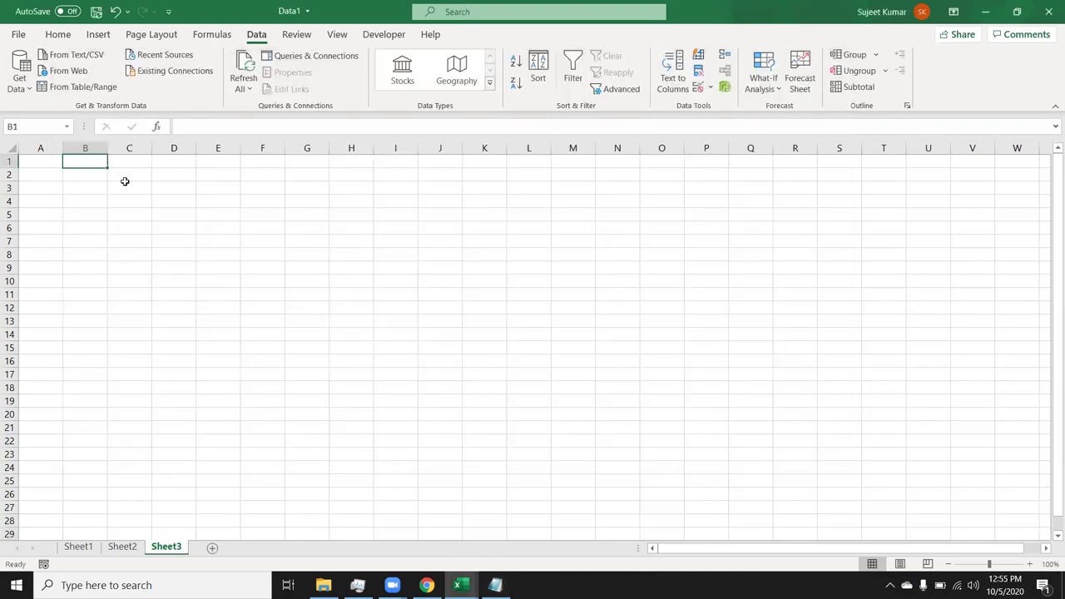
key("ctrl+Left")
left_click(22, 71)
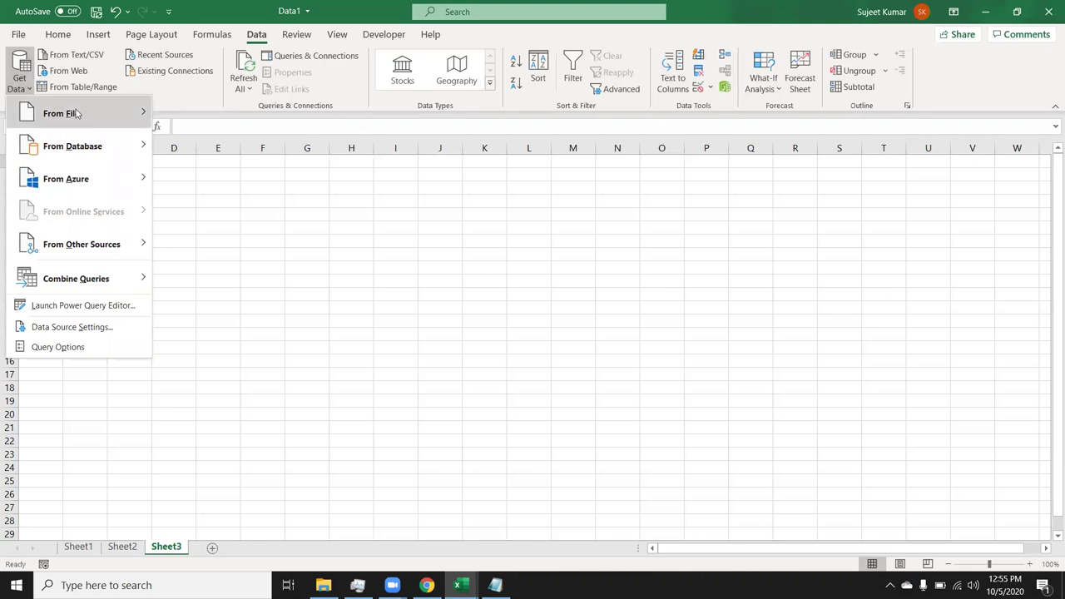
mouse_move(76, 113)
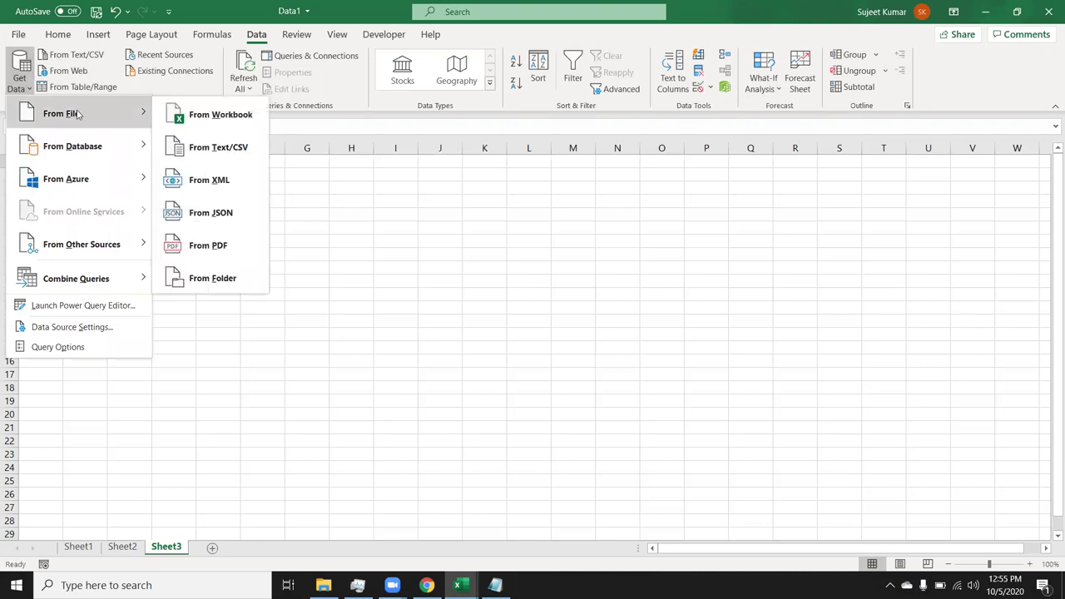
left_click(215, 161)
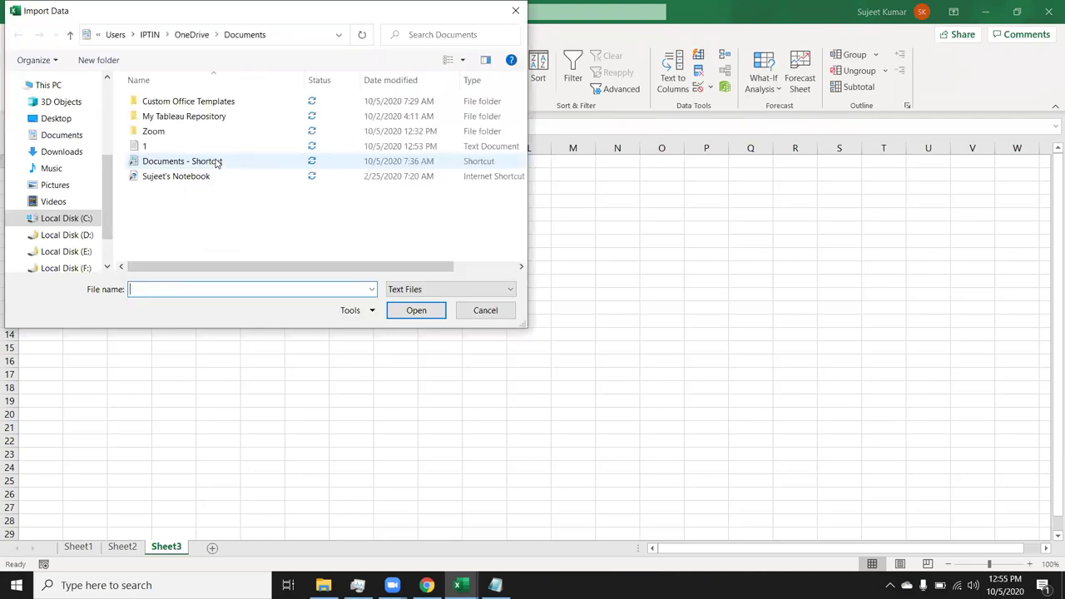
left_click(209, 146)
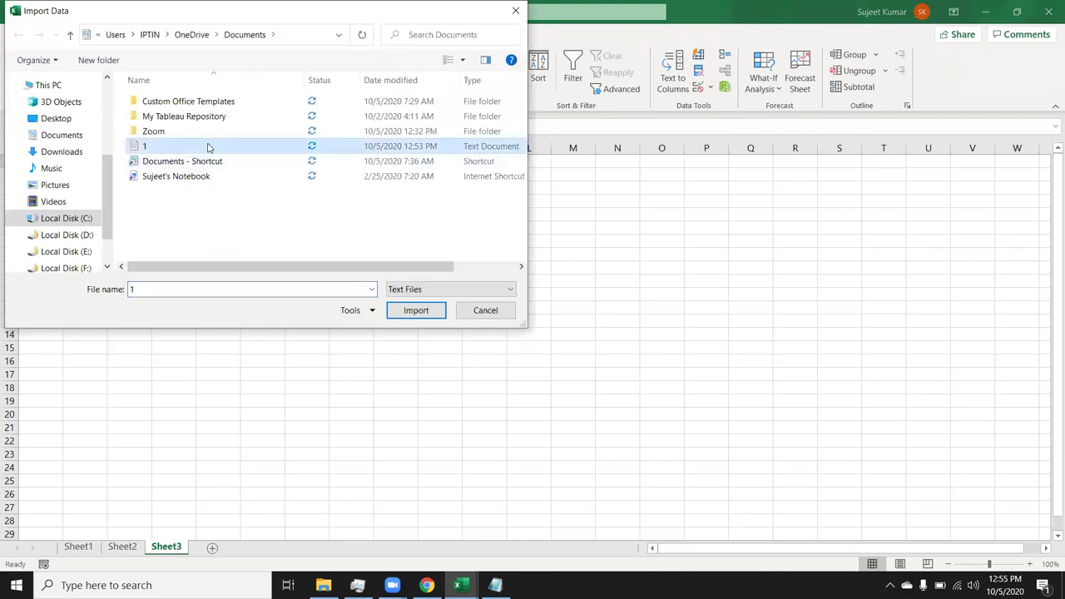
left_click(395, 313)
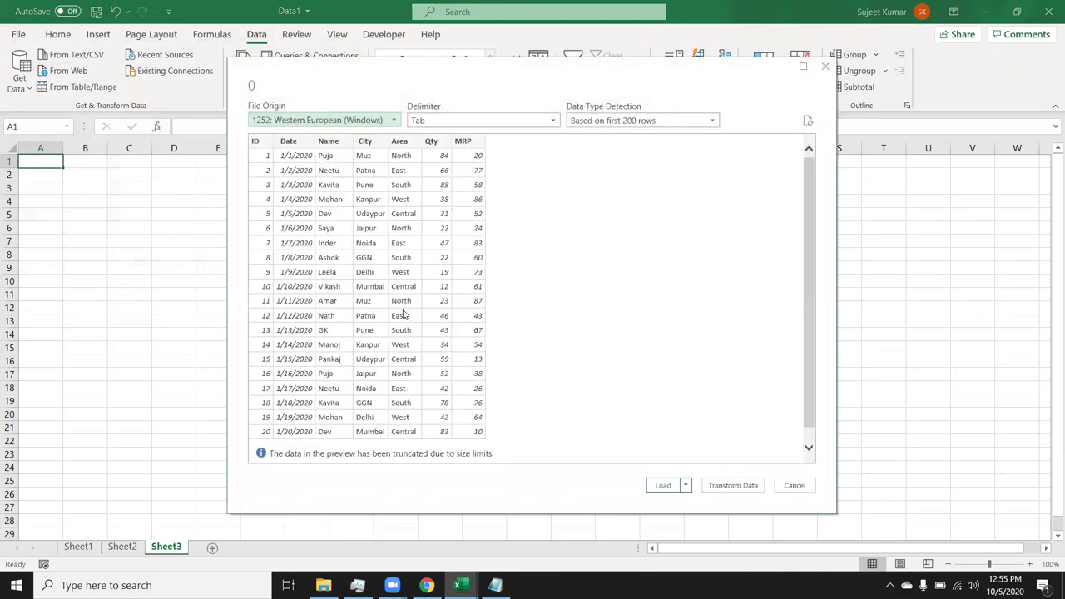
left_click(538, 125)
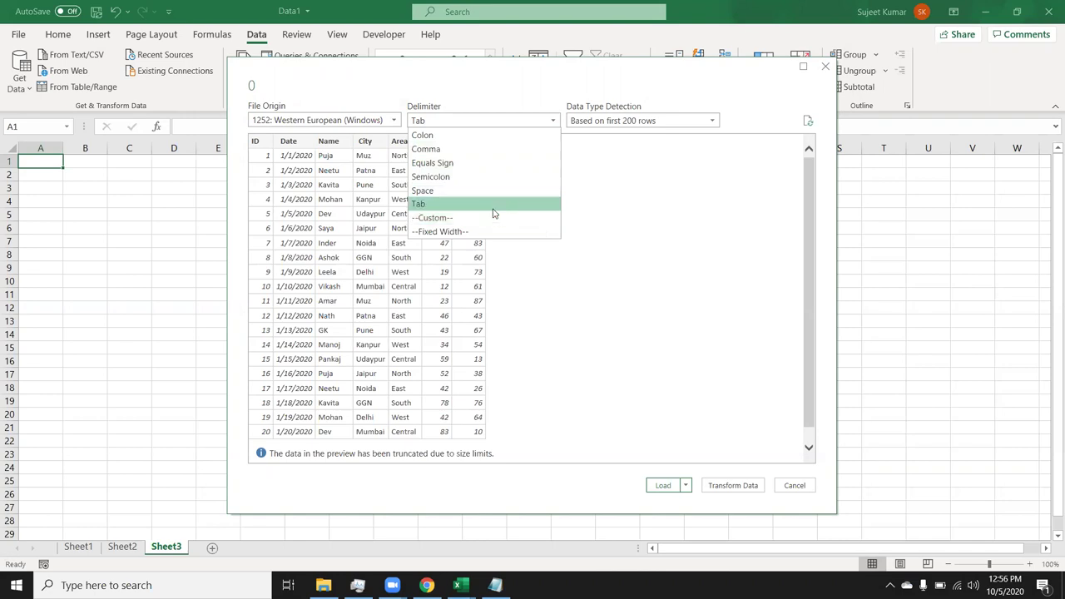
left_click(493, 204)
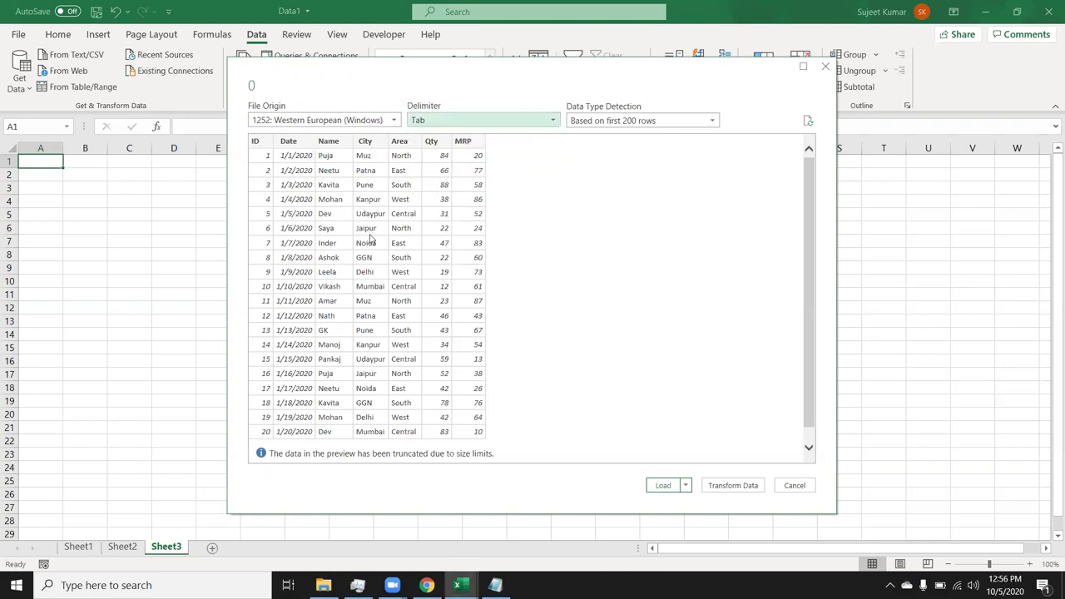
left_click(663, 488)
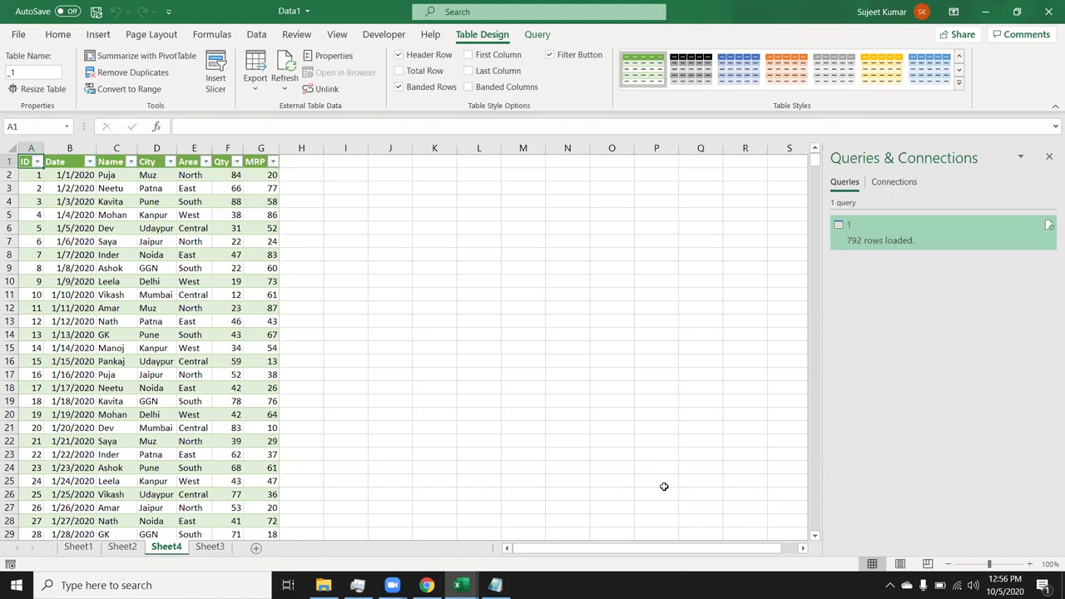
Move to empty Sheet3, close Queries & Connections, and browse Data > Get Data > From File.
left_click(392, 389)
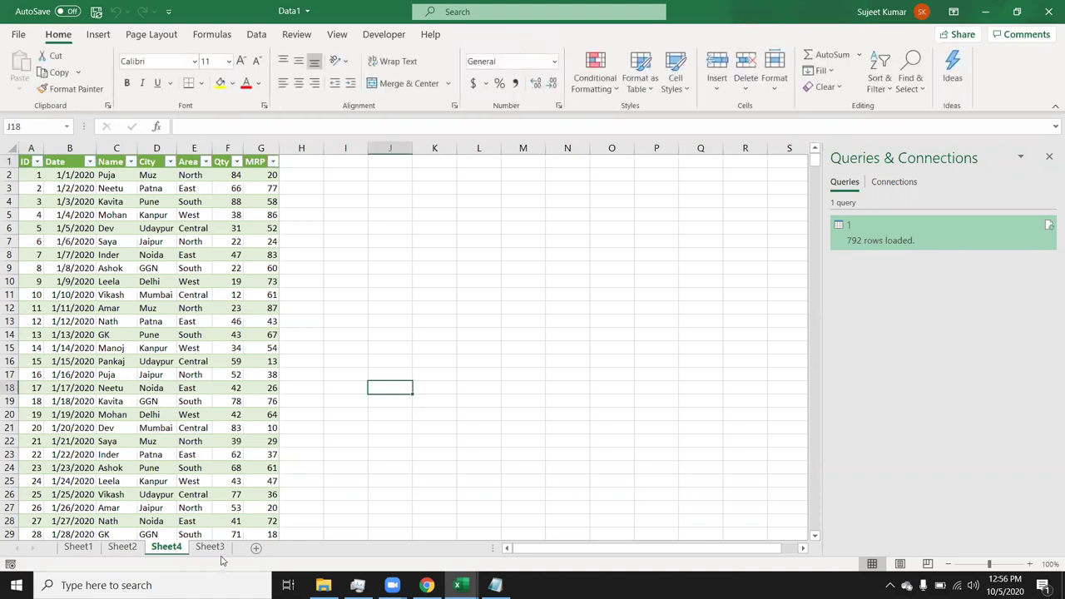
left_click(204, 441)
left_click(211, 548)
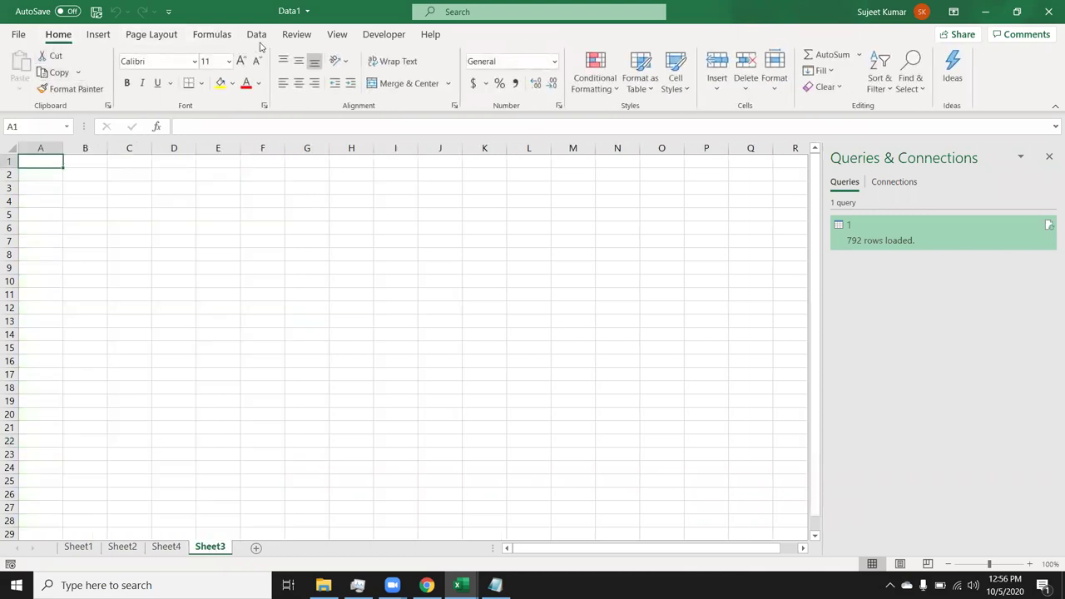
left_click(1049, 157)
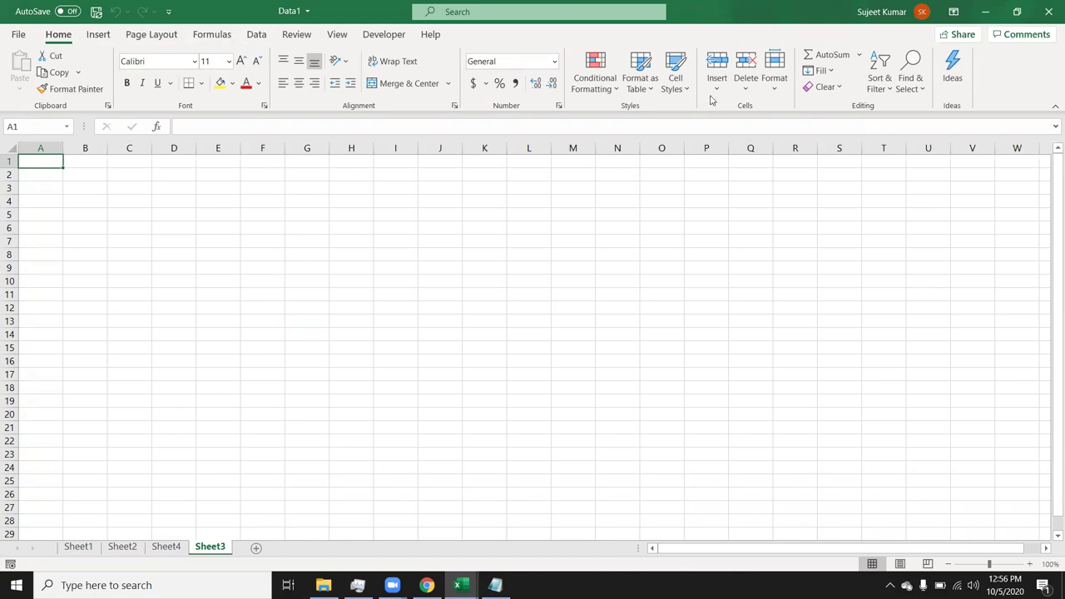
left_click(256, 37)
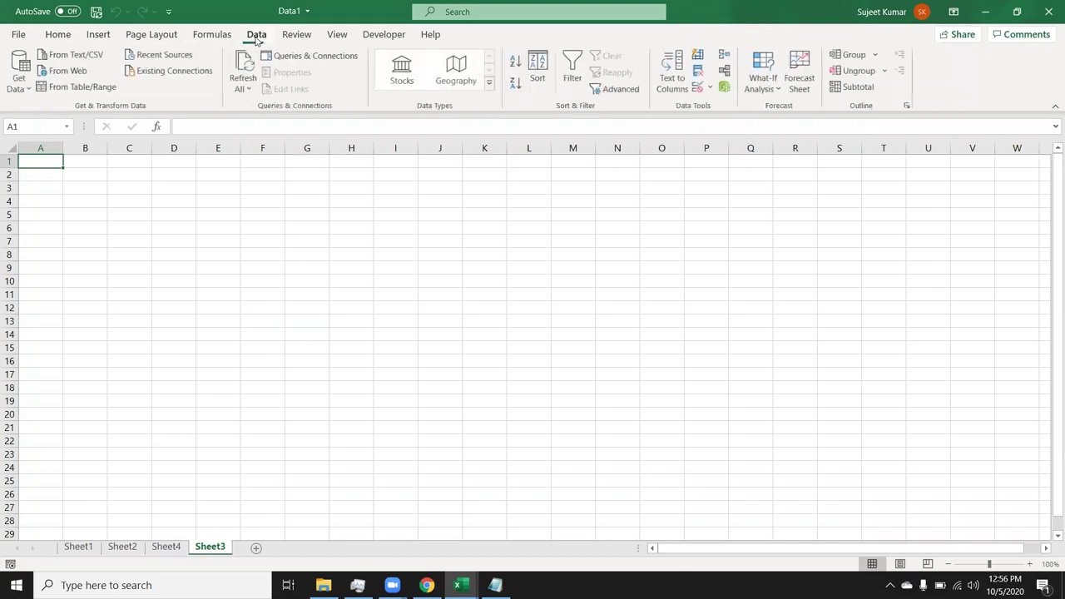
left_click(18, 73)
mouse_move(36, 111)
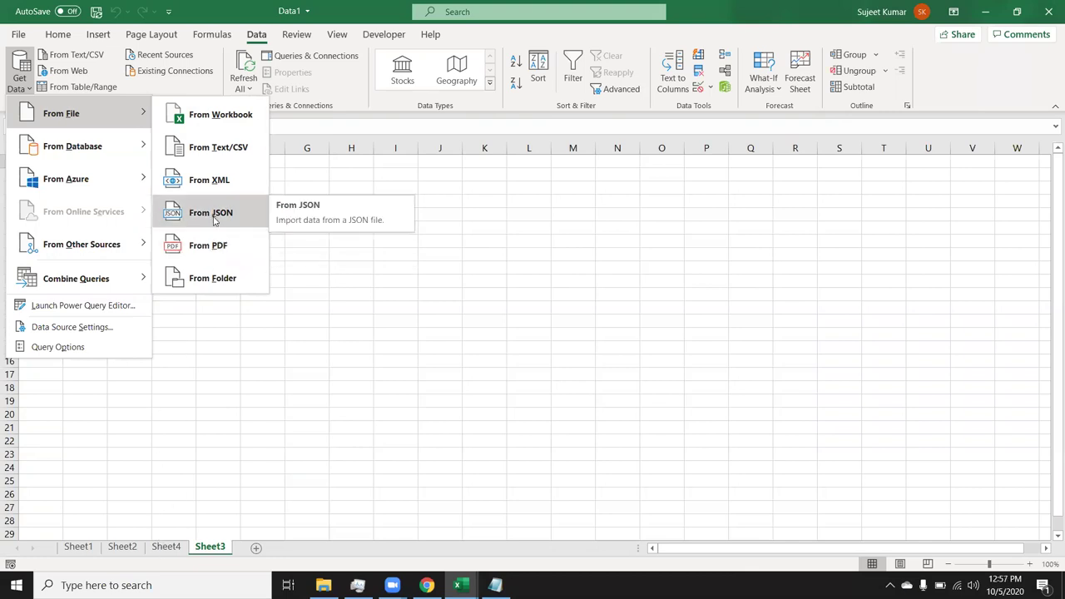
Go to Sheet1 and start Export > Create PDF/XPS.
left_click(120, 546)
left_click(120, 546)
left_click(88, 549)
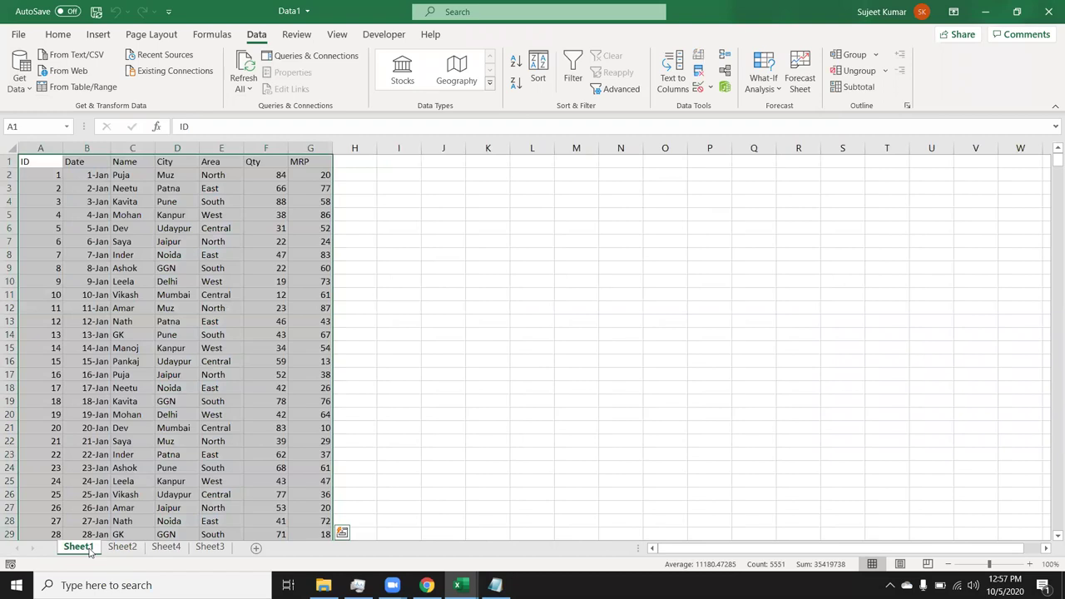
key("ctrl+p")
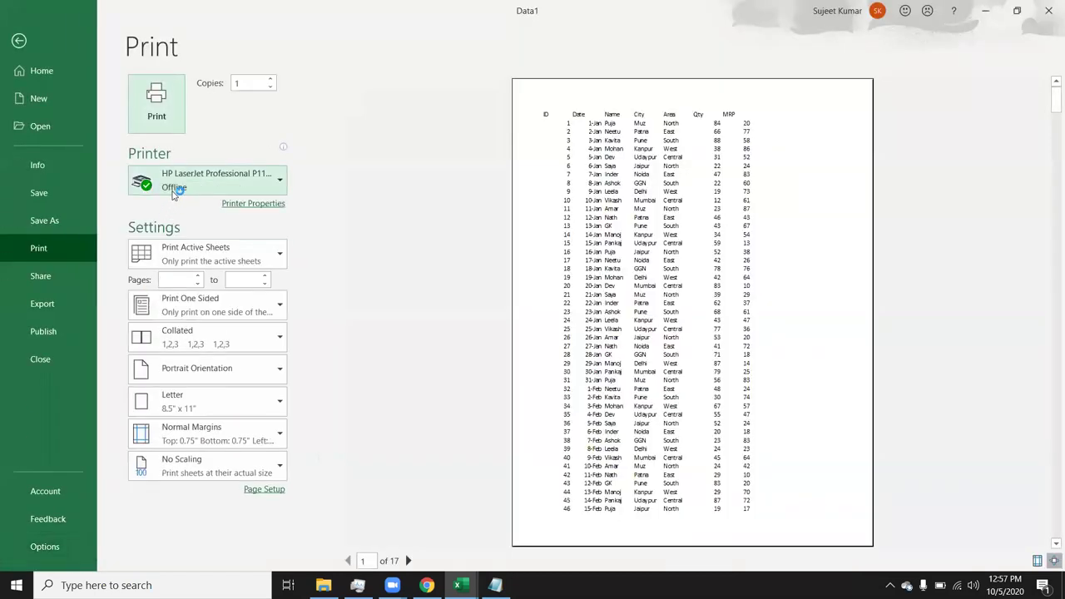
left_click(68, 310)
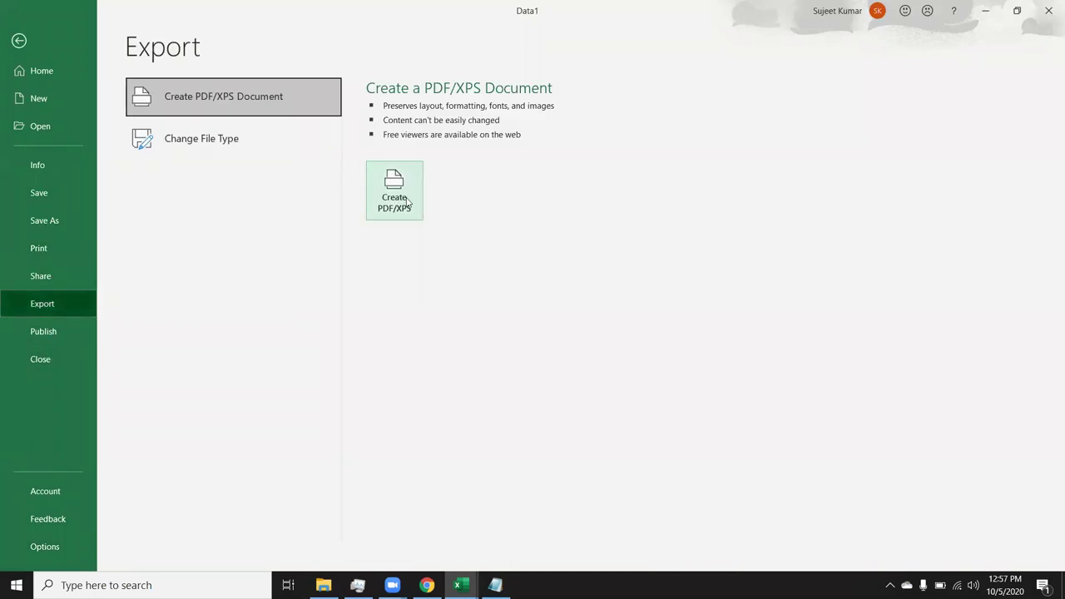
left_click(407, 198)
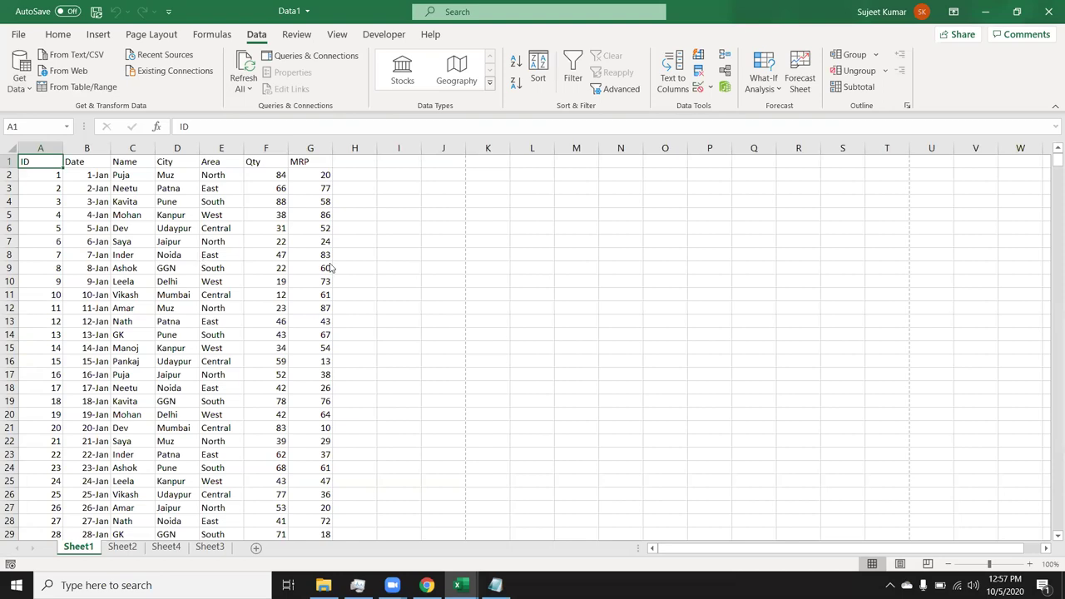
Publish the sheet as Data1.pdf and dismiss the upload and open-with prompts.
key("super+d")
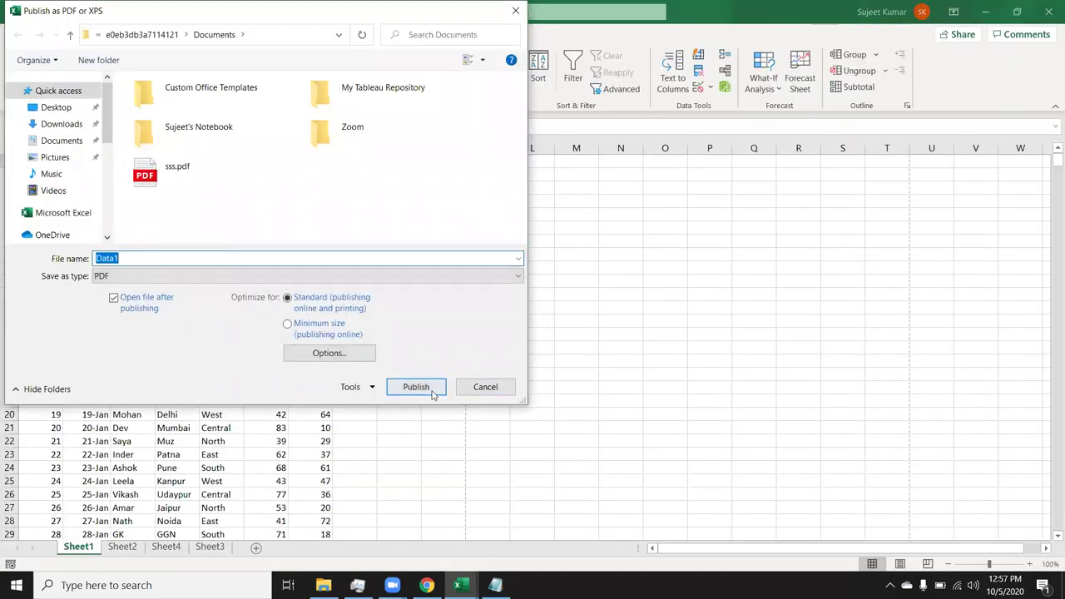
left_click(416, 388)
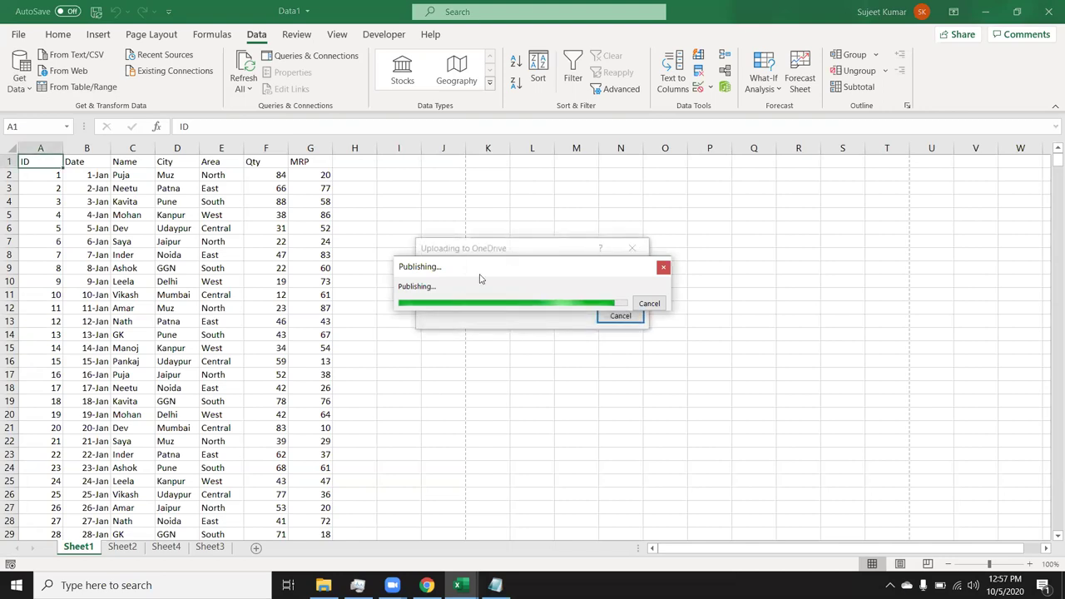
left_click(492, 248)
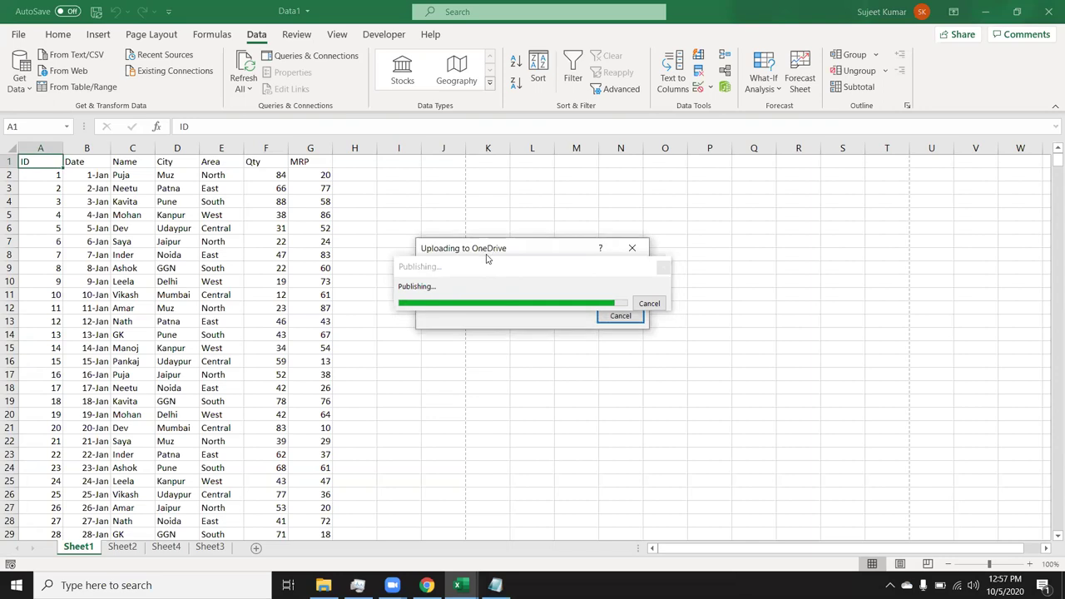
left_click_drag(491, 248, 385, 396)
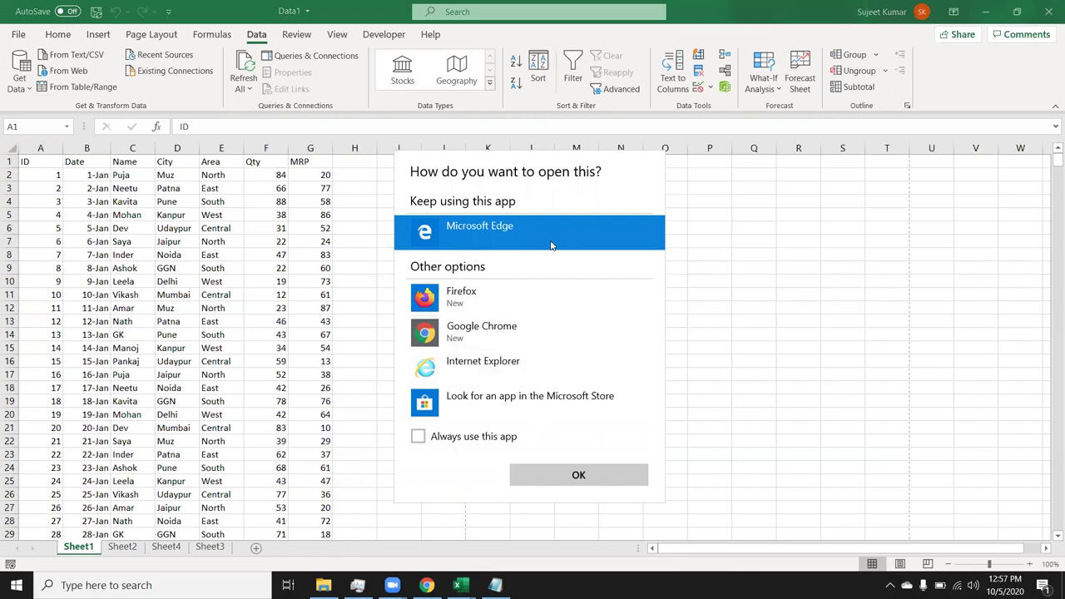
double_click(641, 289)
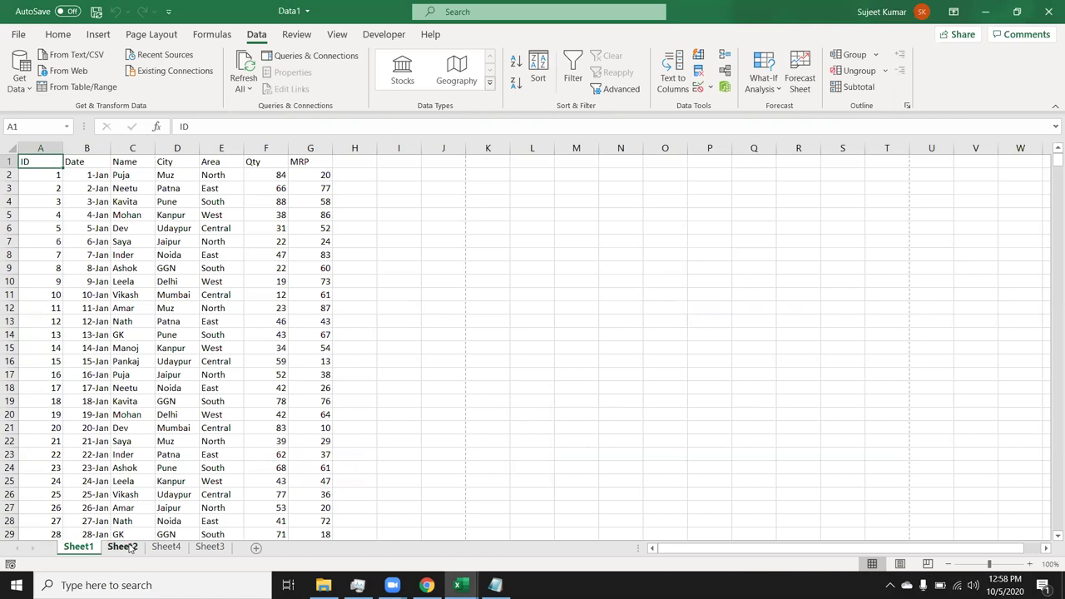
On Sheet3, import Data1.pdf from Documents via Get Data > From File > From PDF.
left_click(122, 546)
left_click(208, 546)
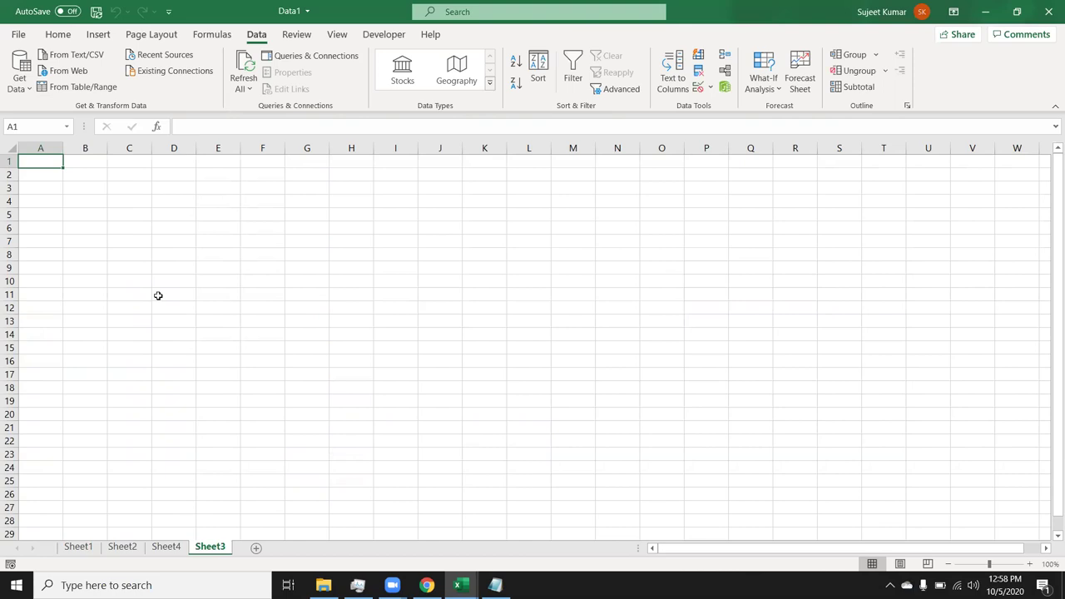
left_click(23, 83)
mouse_move(43, 112)
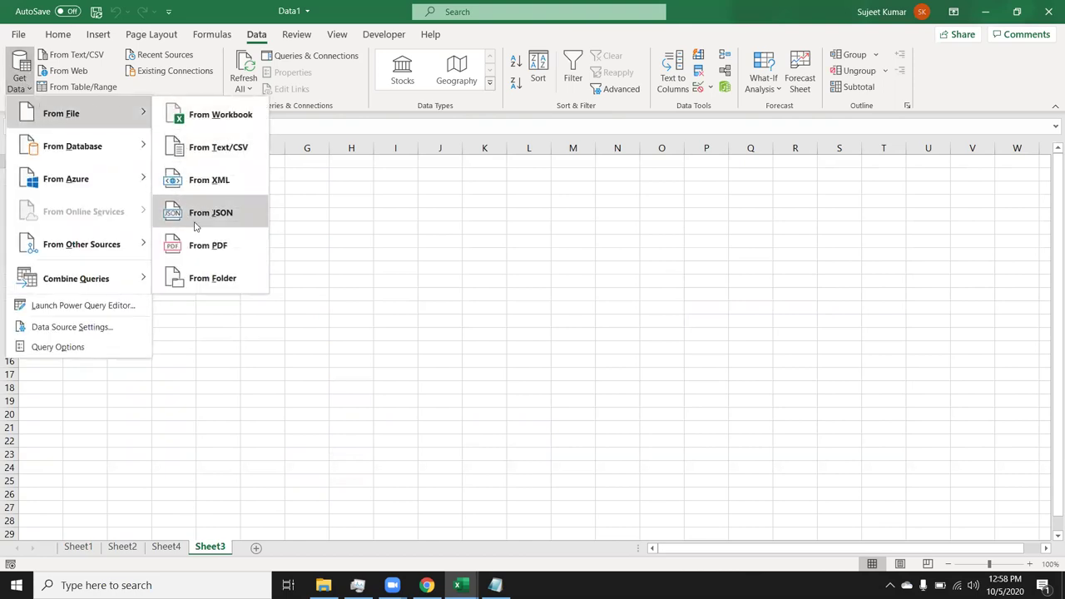
left_click(200, 251)
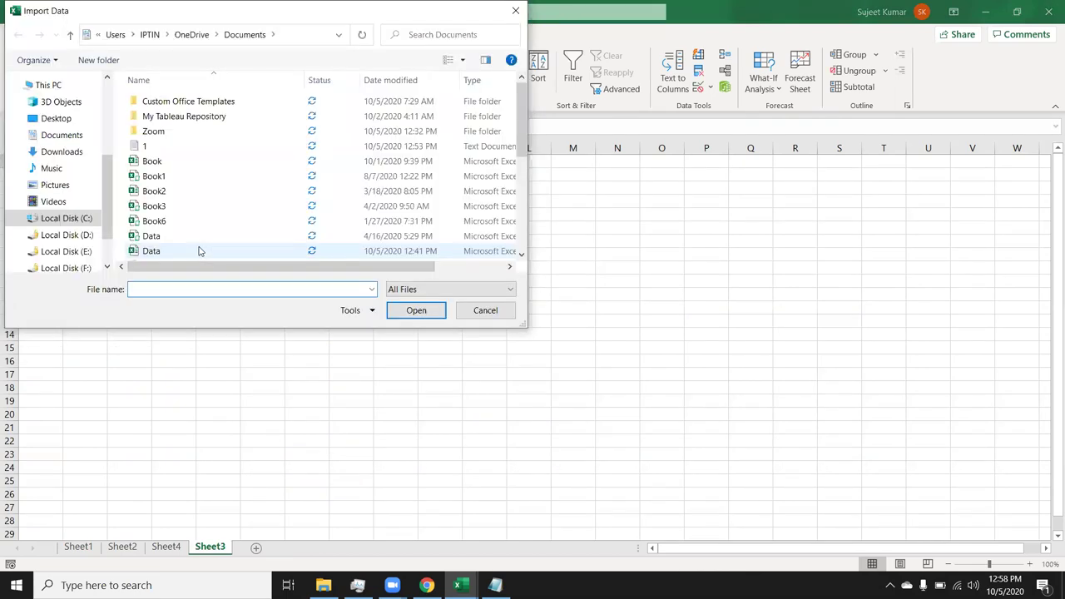
left_click(523, 227)
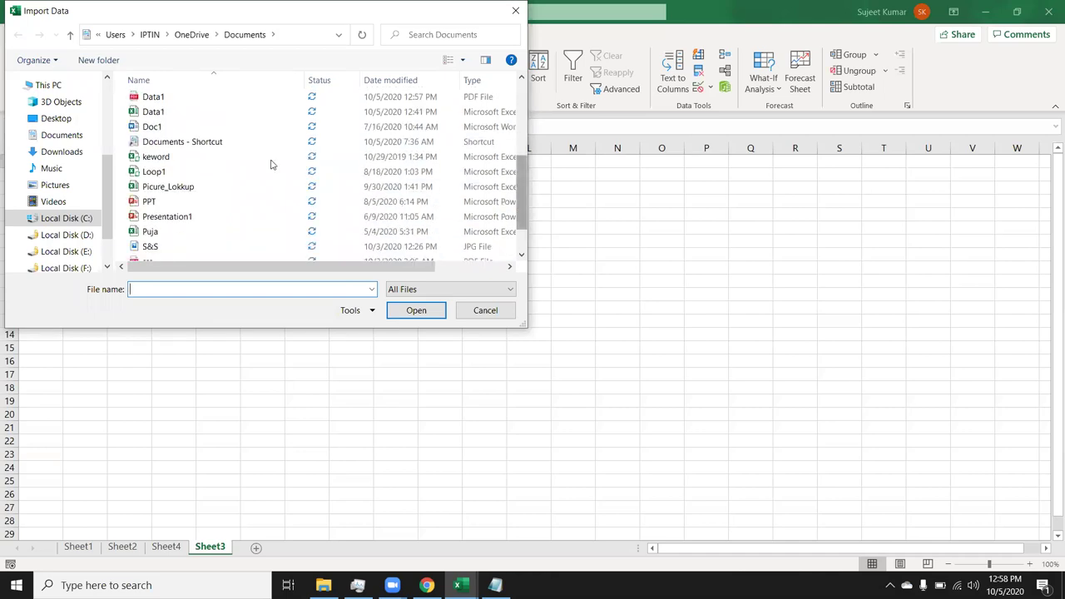
left_click(189, 102)
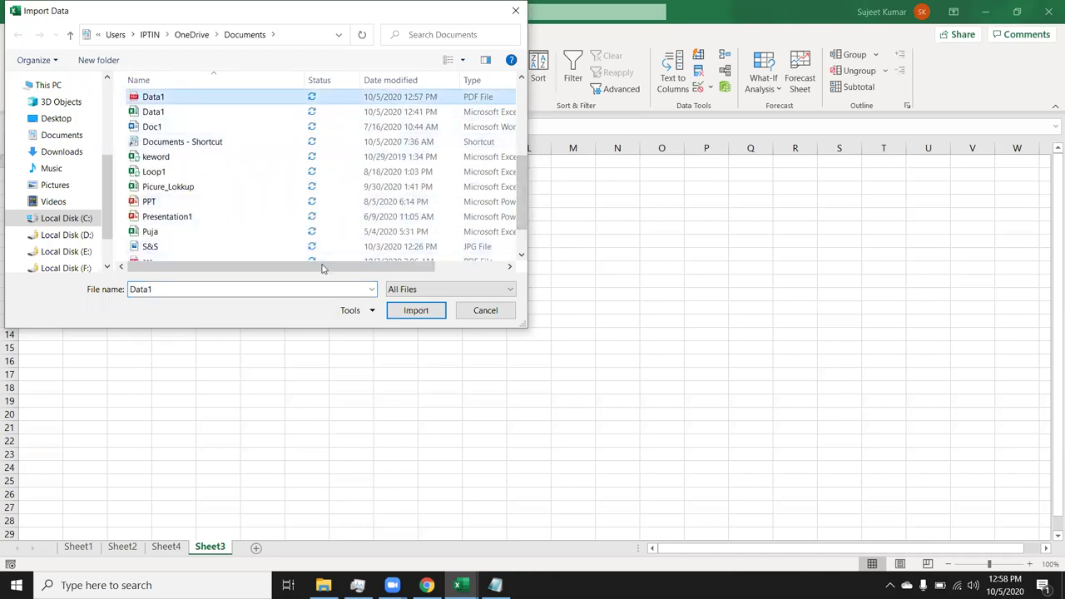
left_click(416, 312)
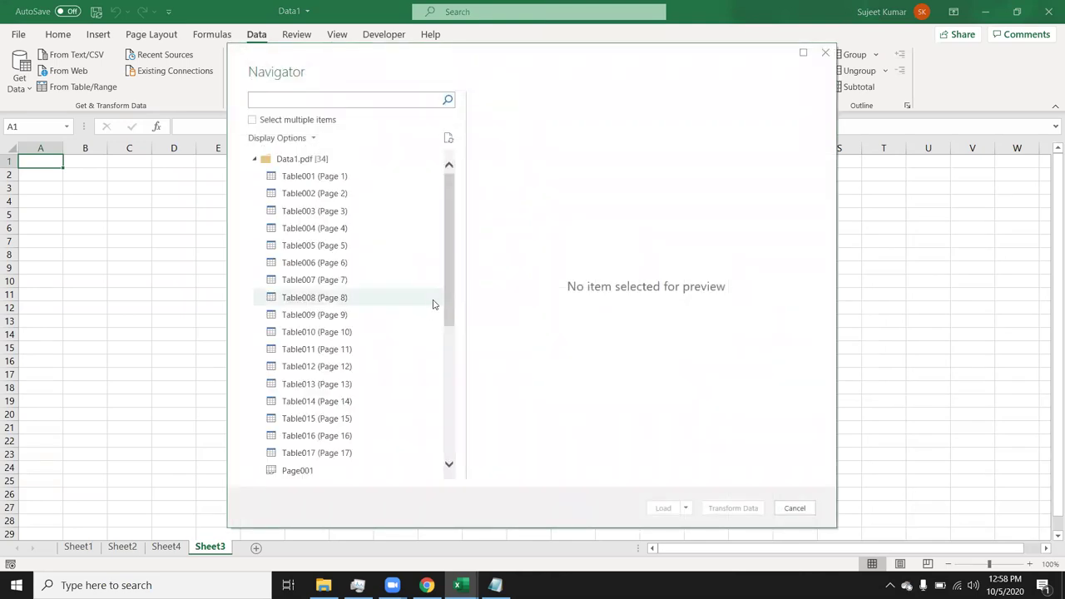
Preview Page001, Page003, Page005 and Table002, ending on Table001 (Page 1); glance at Load options.
mouse_move(450, 309)
left_mouse_down()
mouse_move(456, 497)
mouse_move(446, 208)
left_mouse_up()
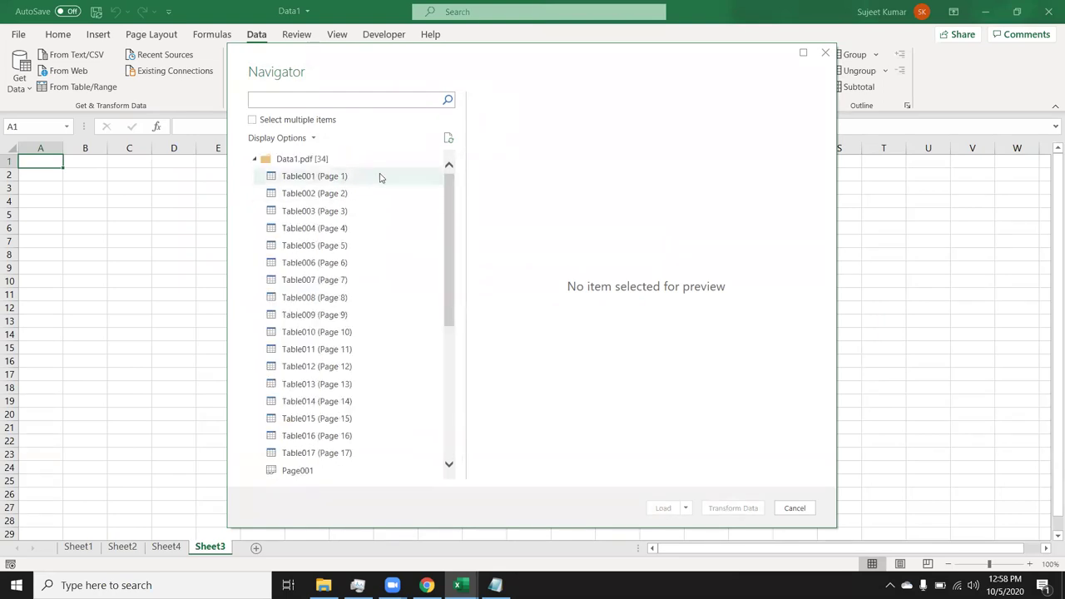
left_click(380, 177)
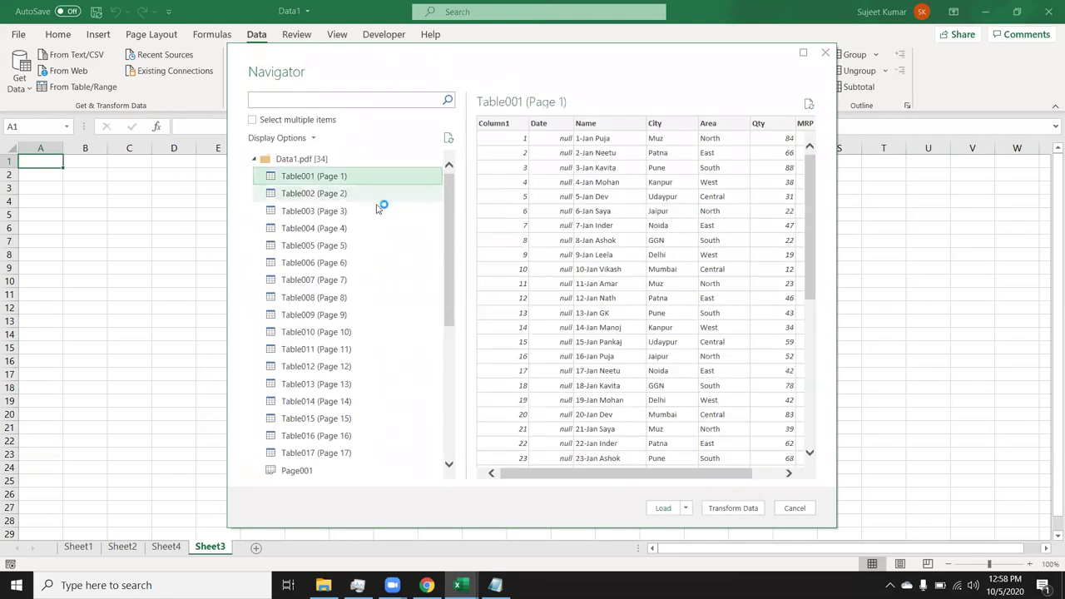
scroll(443, 388, "down", 5)
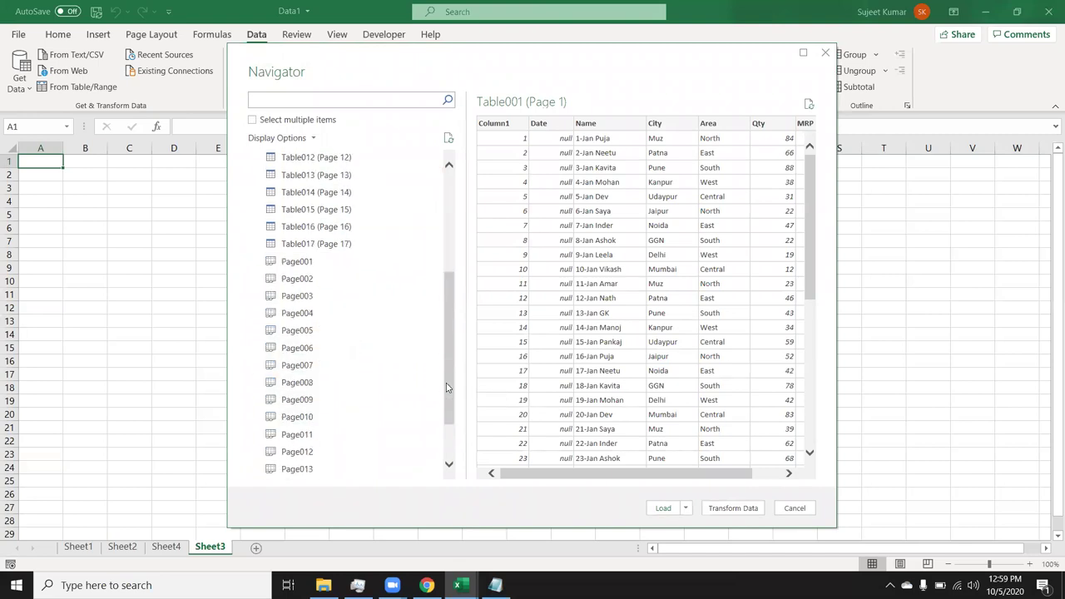
left_click(300, 196)
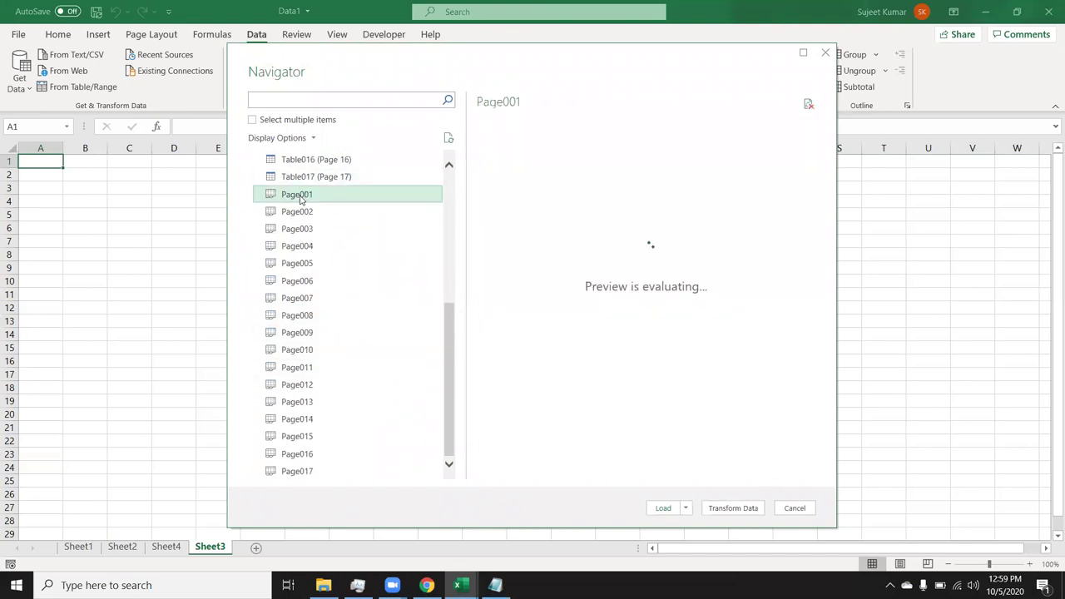
left_click(294, 238)
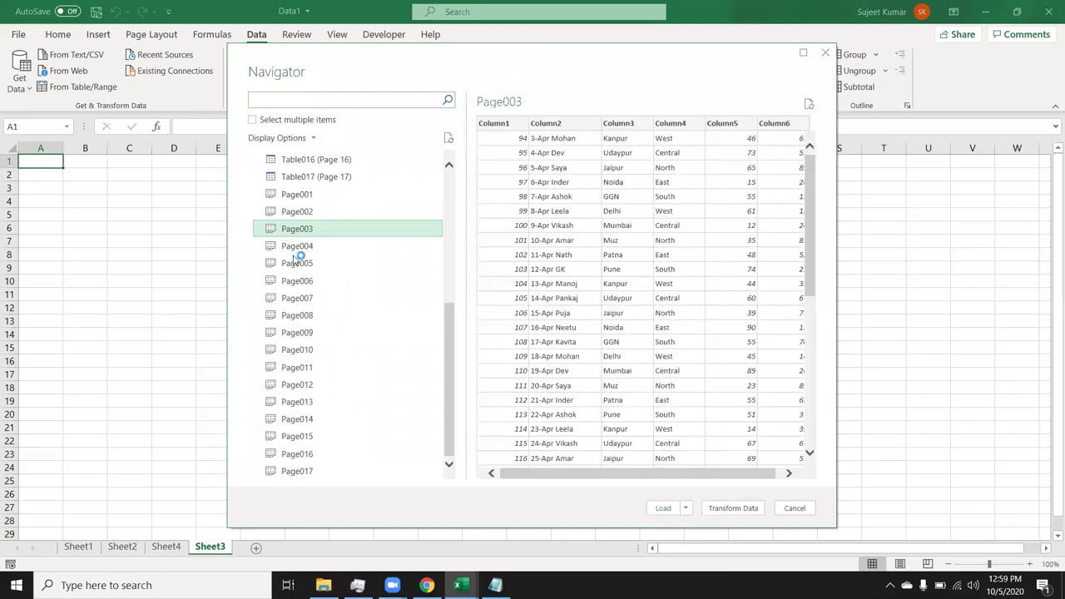
left_click(296, 262)
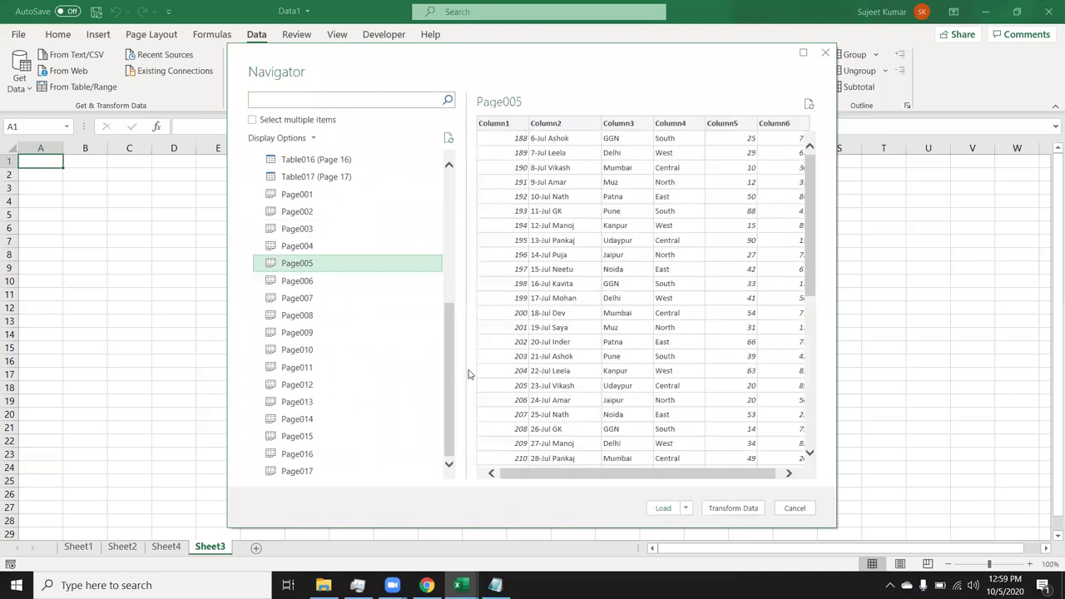
left_click_drag(450, 388, 443, 197)
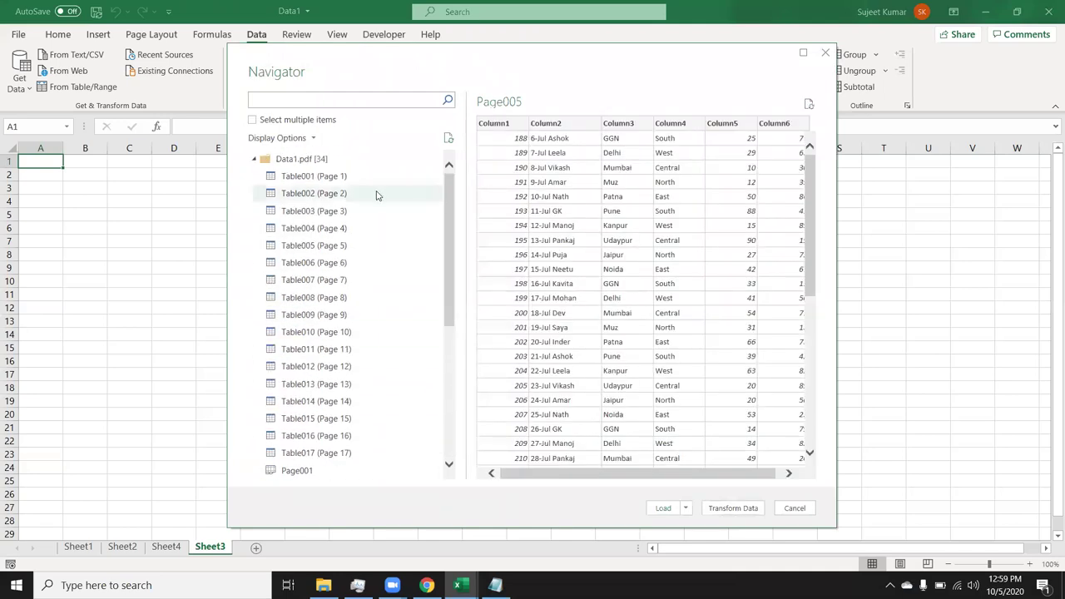
left_click(376, 194)
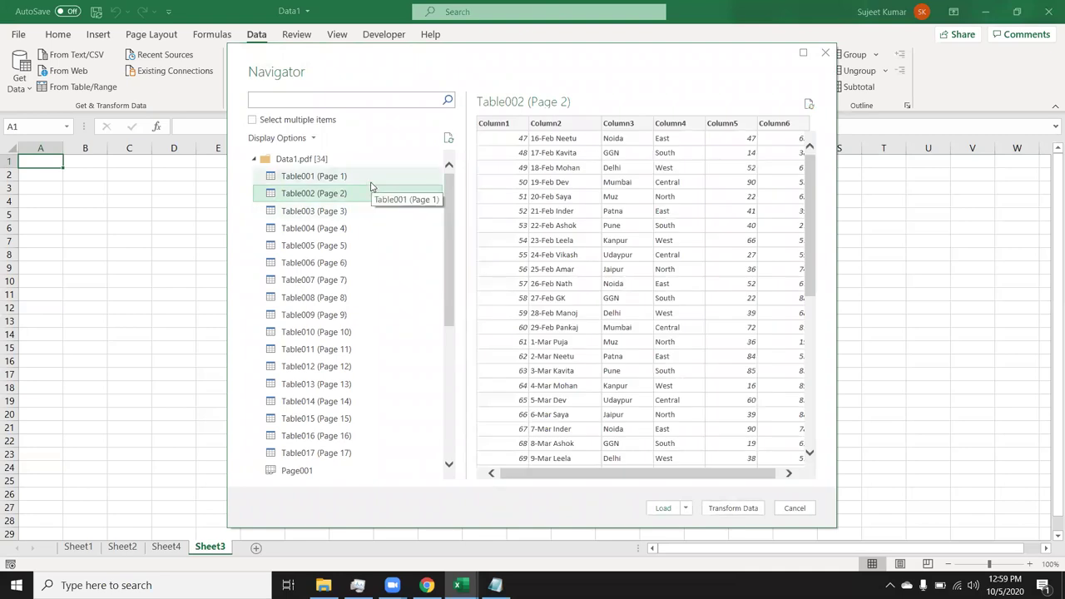
left_click(372, 184)
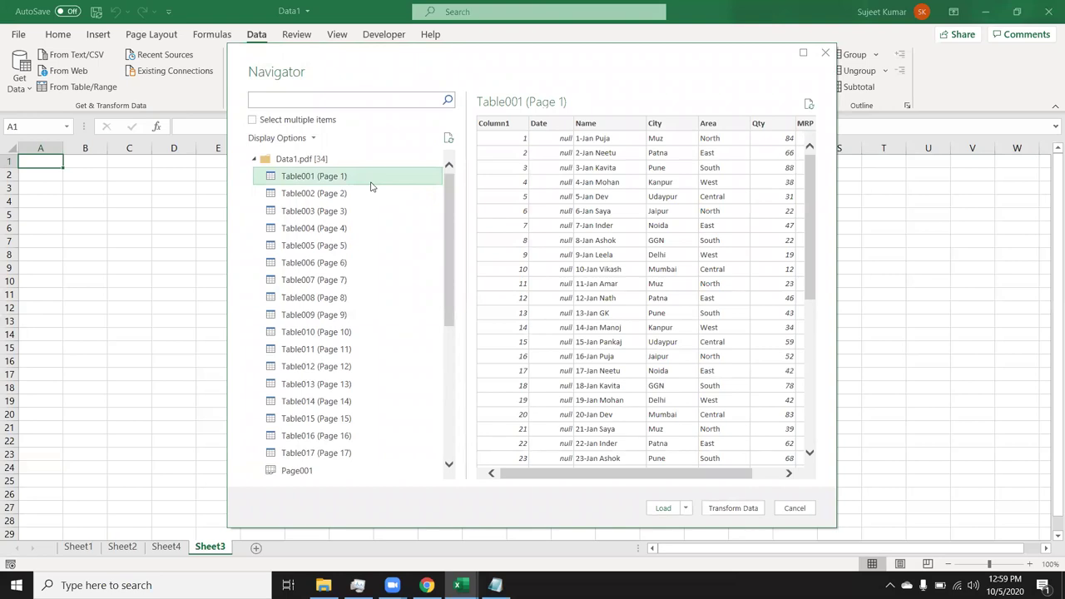
left_click(685, 508)
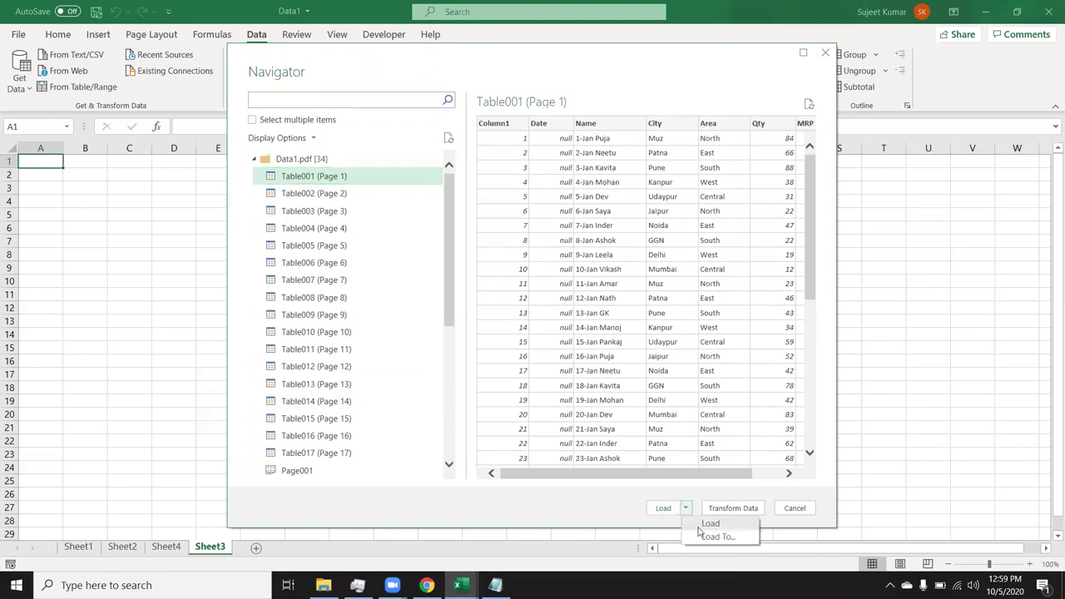
left_click(603, 505)
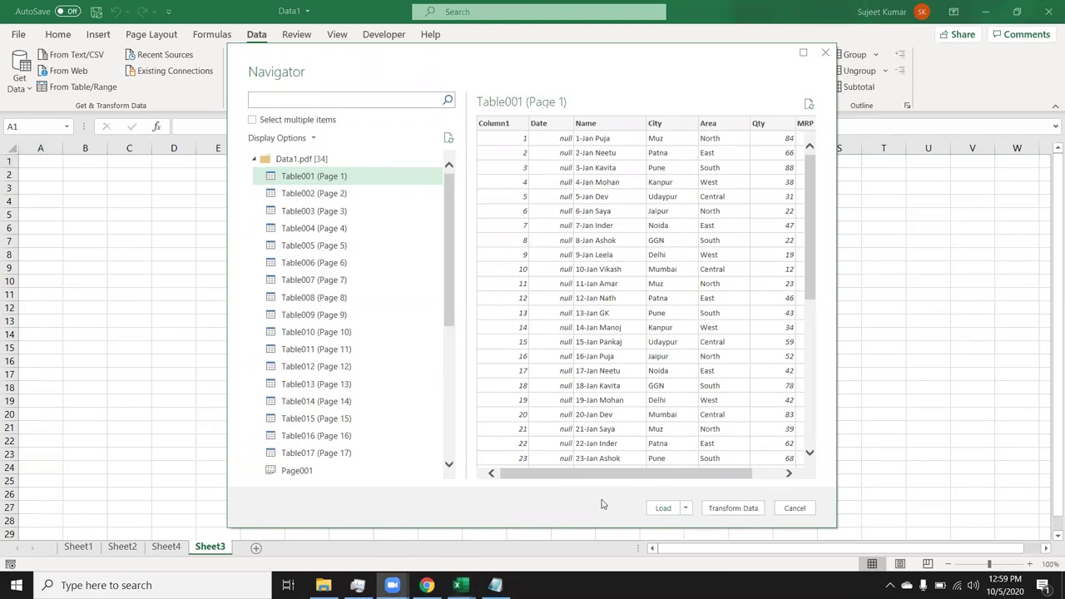
Open Table001 (Page 1) in Power Query Editor, scroll its rows, then close and discard.
left_click(735, 510)
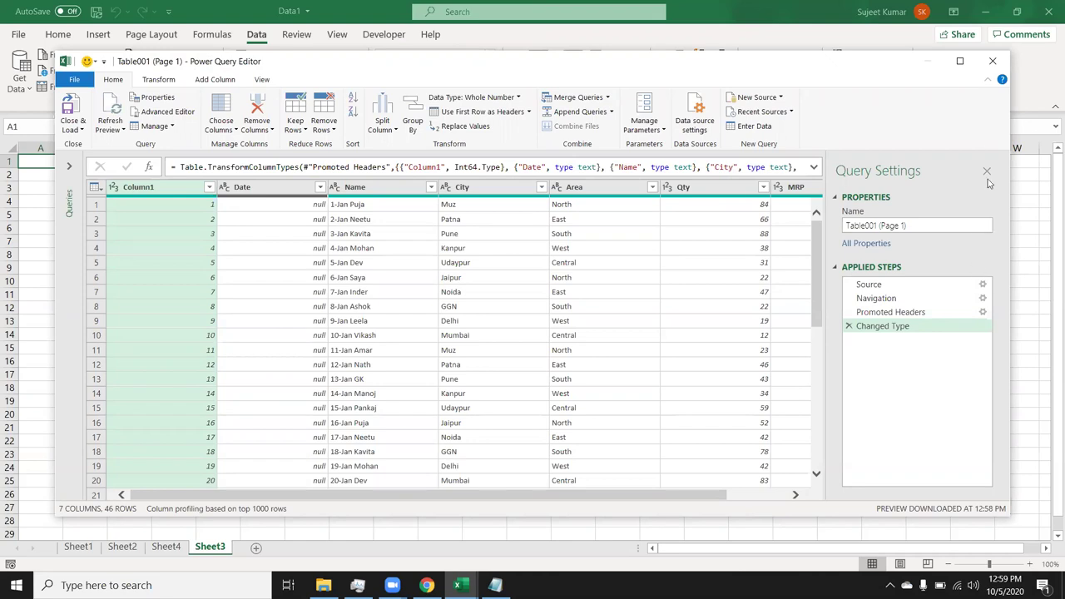
scroll(823, 426, "down", 6)
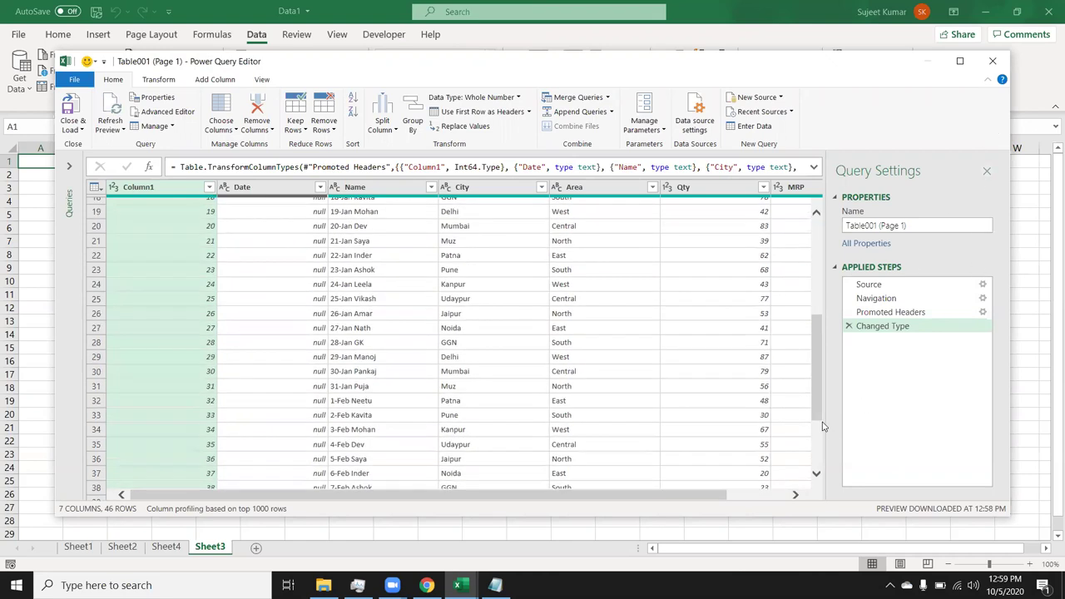
scroll(815, 449, "down", 3)
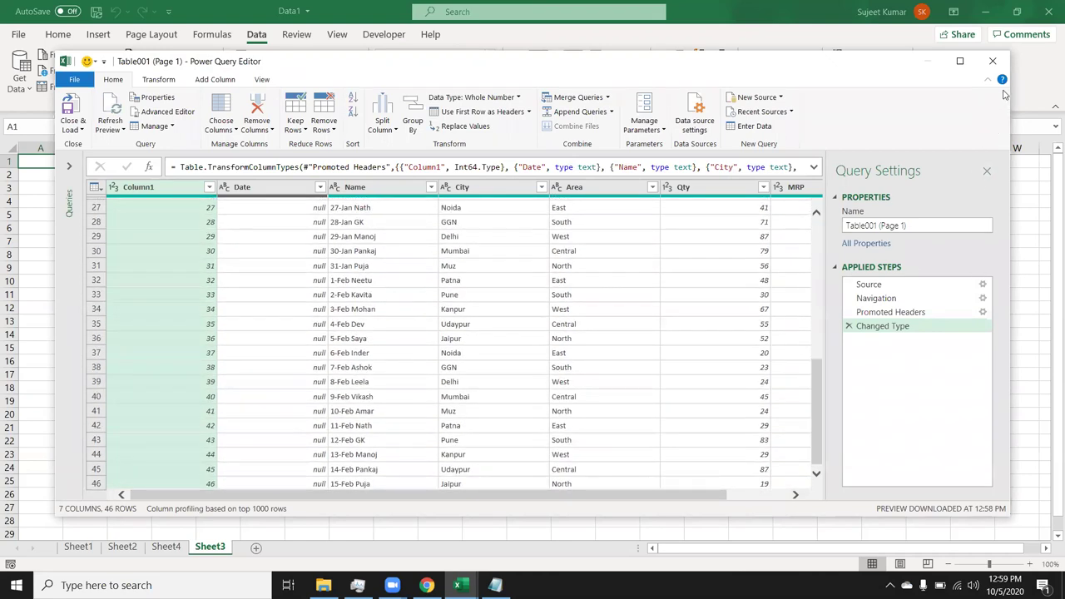
left_click(993, 64)
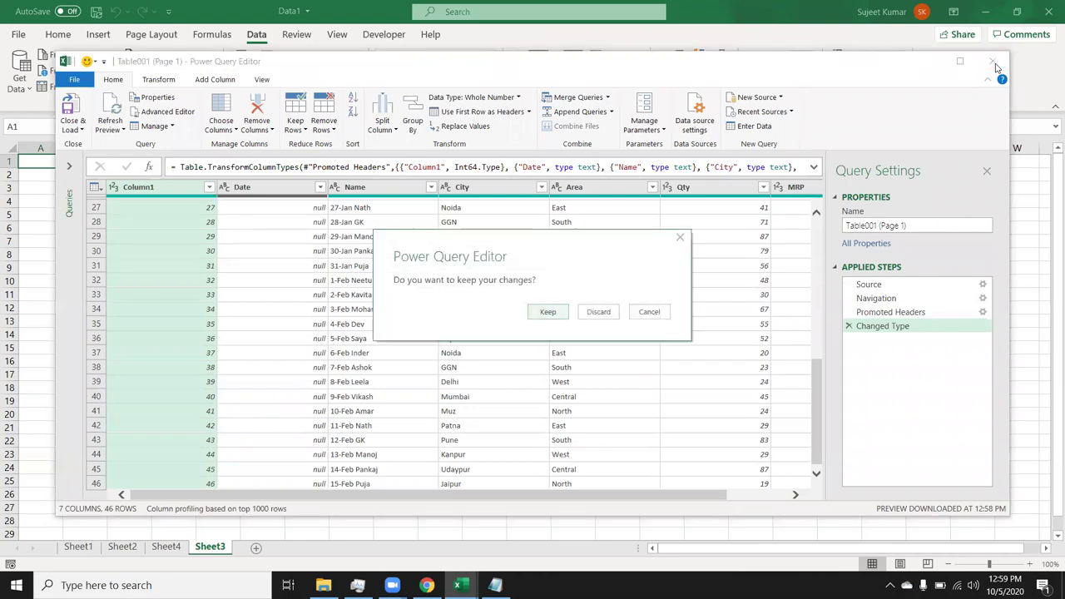
left_click(598, 313)
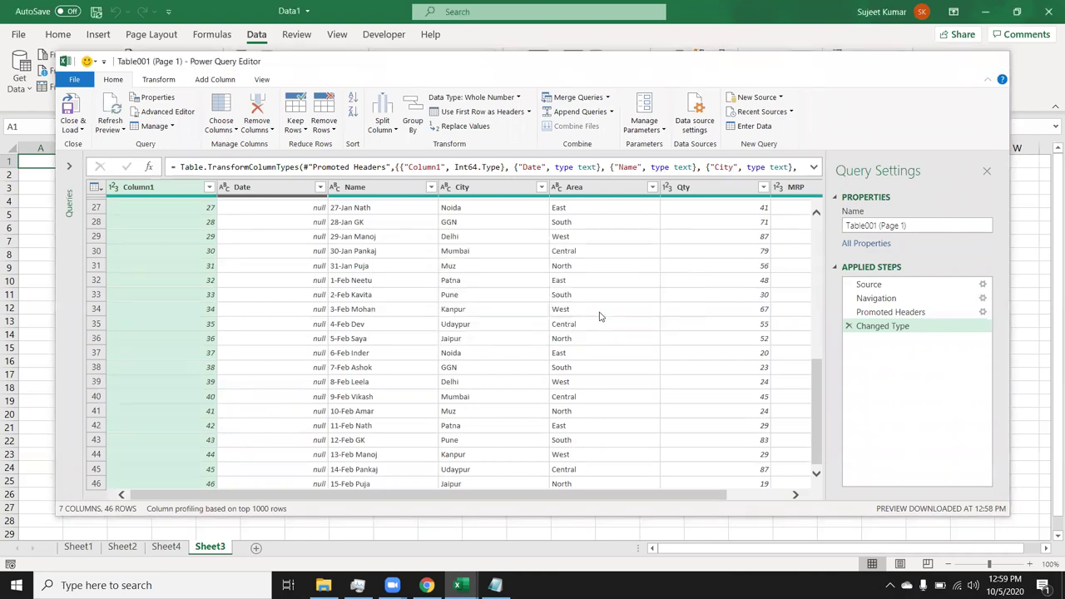
Import Data1.pdf again via Get Data > From File > From PDF.
left_click(32, 88)
mouse_move(74, 118)
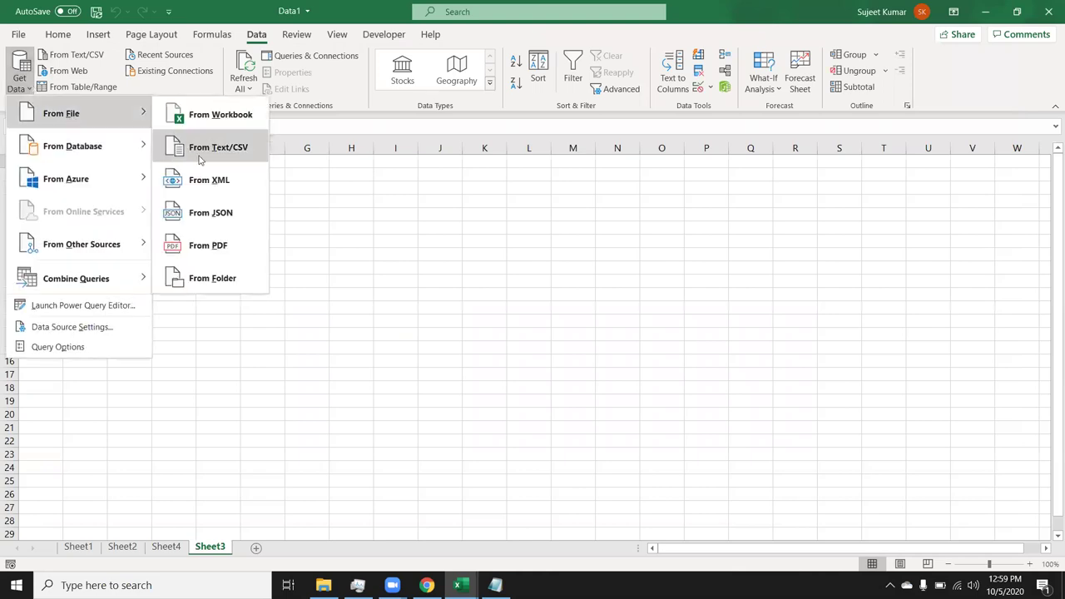
left_click(197, 258)
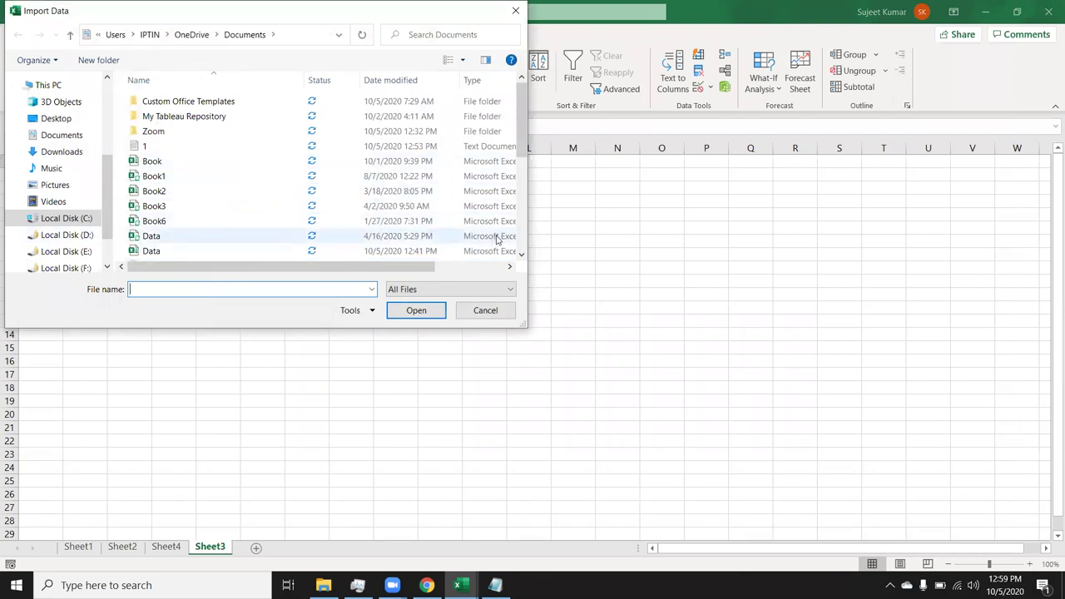
scroll(213, 243, "down", 3)
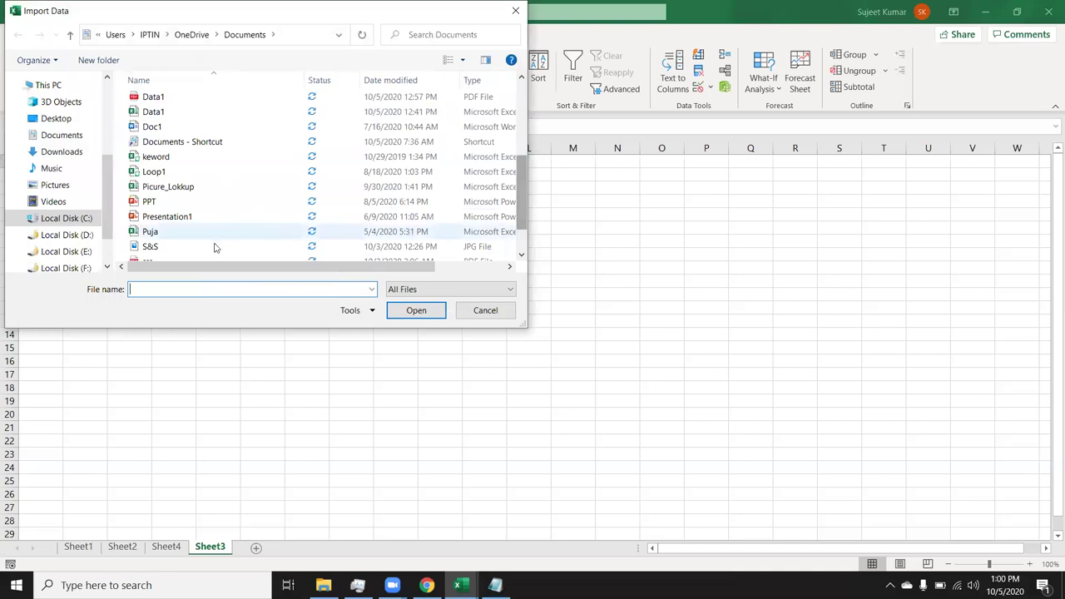
left_click(169, 97)
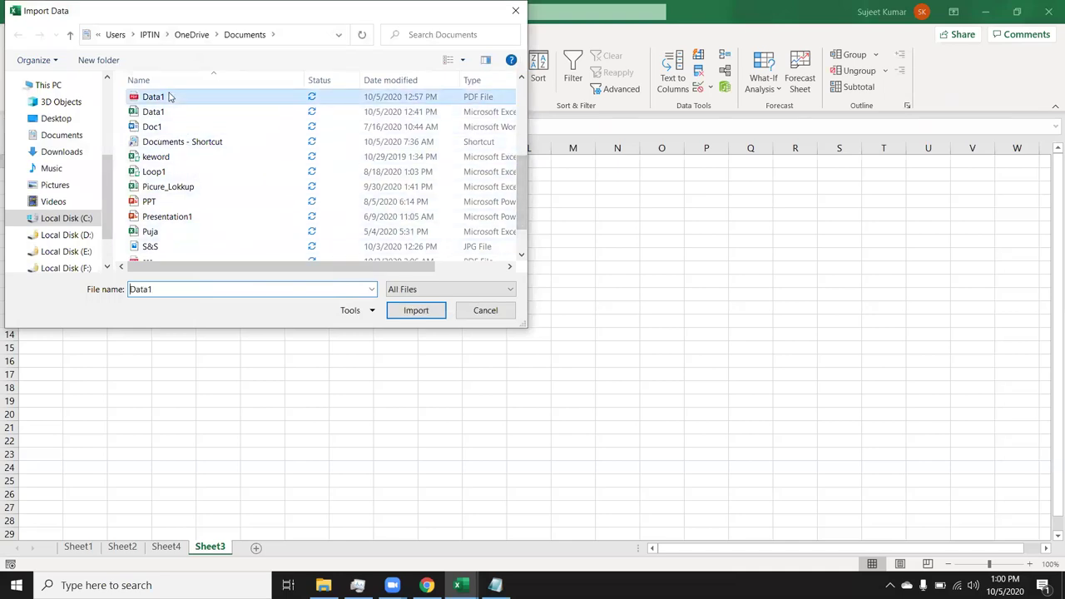
left_click(415, 310)
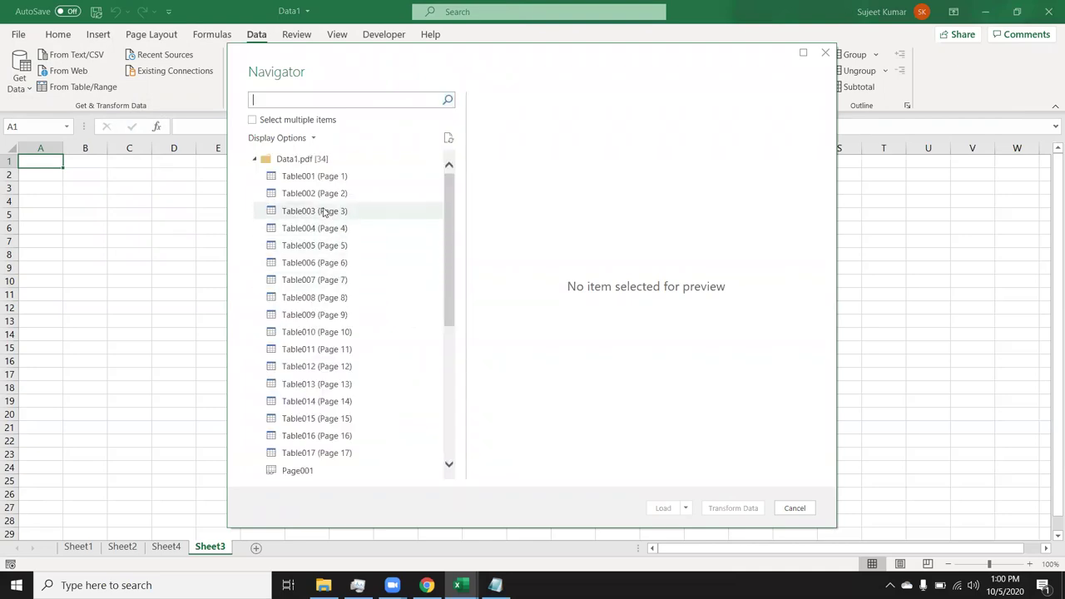
Turn on Select multiple items and tick Table001 through Table009.
left_click(316, 179)
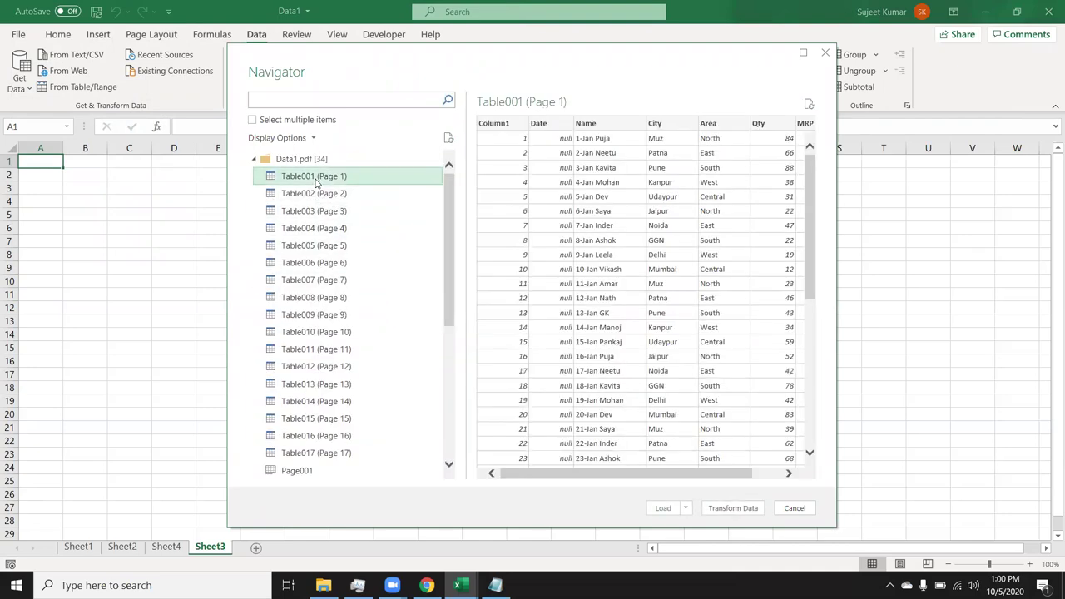
left_click(253, 120)
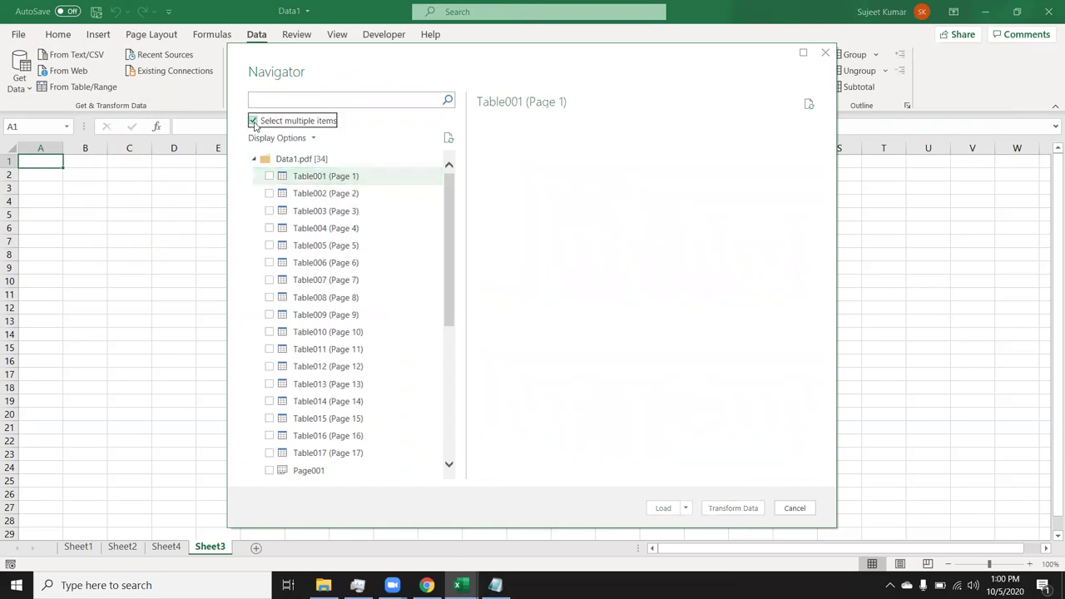
left_click(269, 176)
left_click(269, 193)
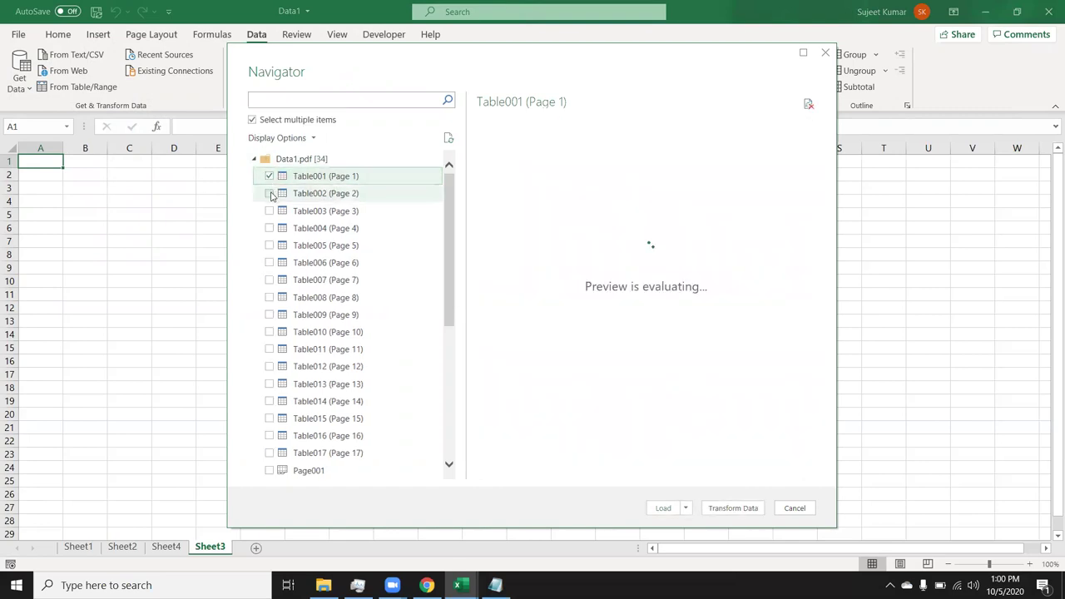
left_click(268, 211)
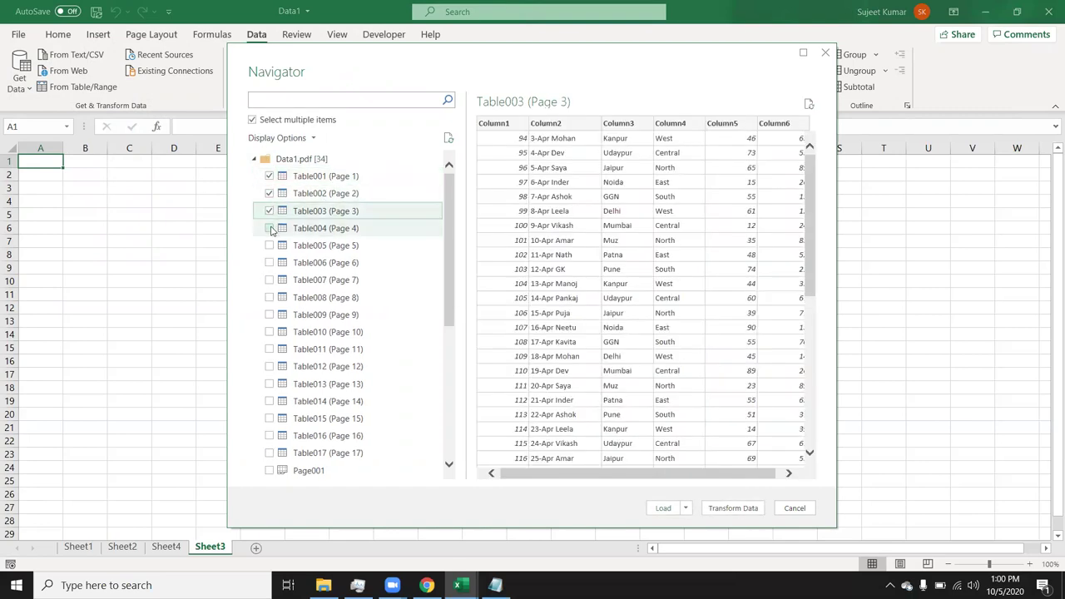
left_click(268, 228)
left_click(271, 246)
left_click(269, 262)
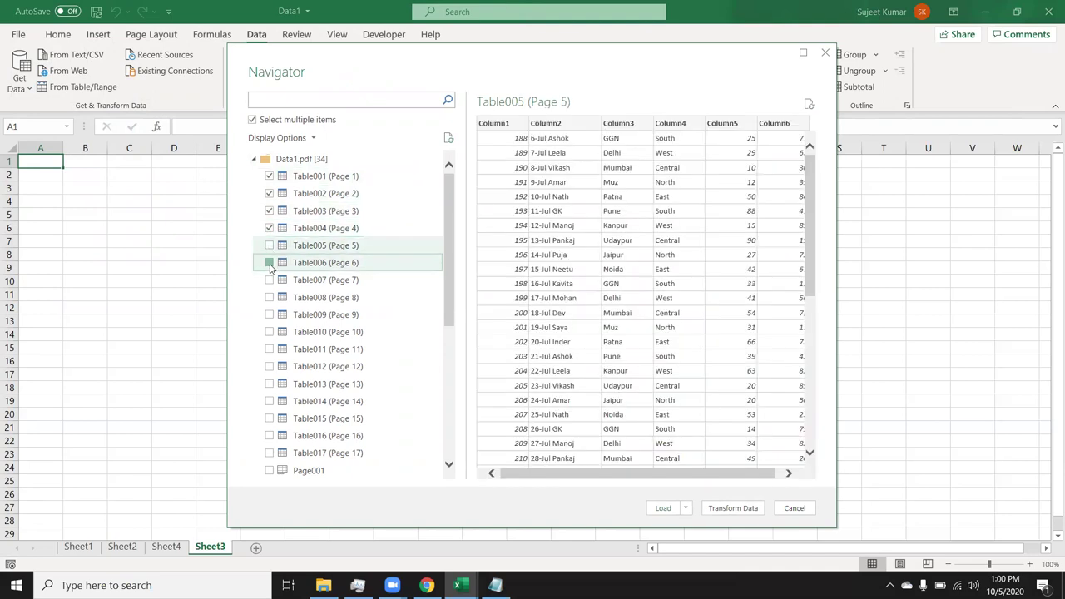
left_click(269, 279)
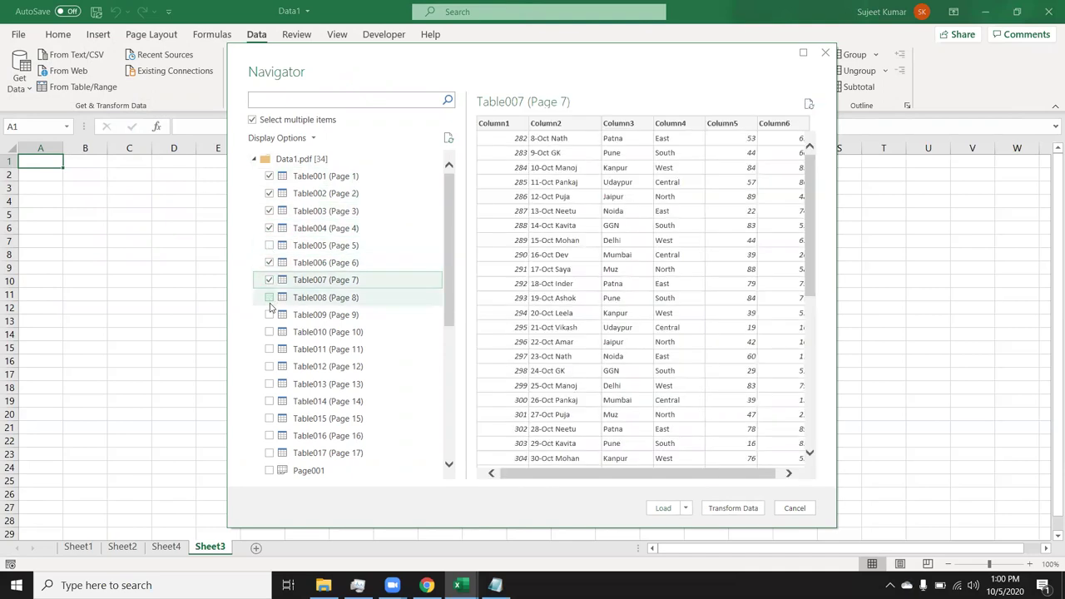
left_click(269, 298)
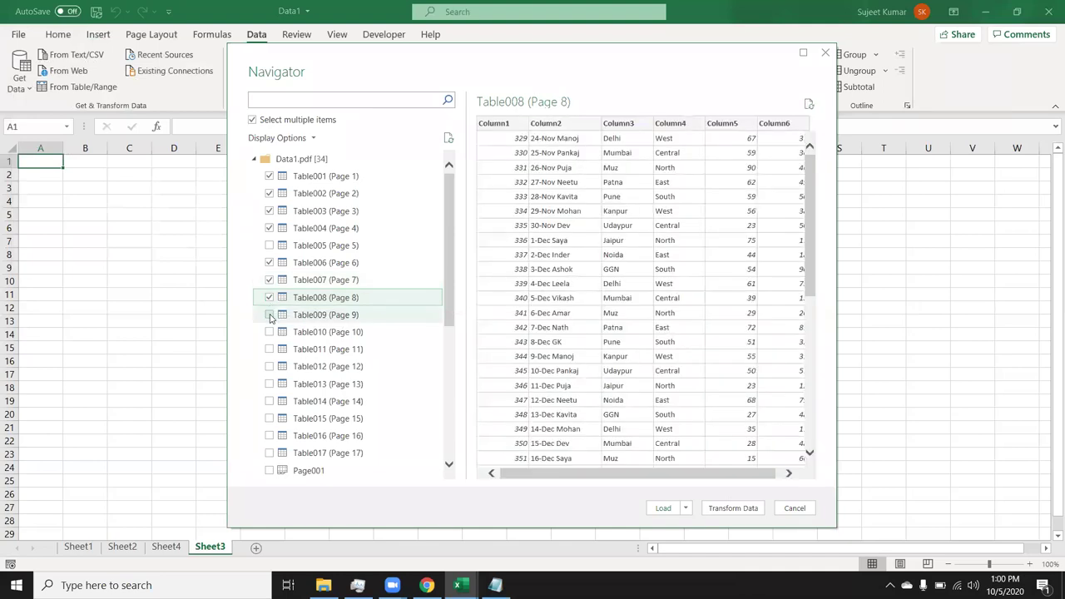
left_click(269, 246)
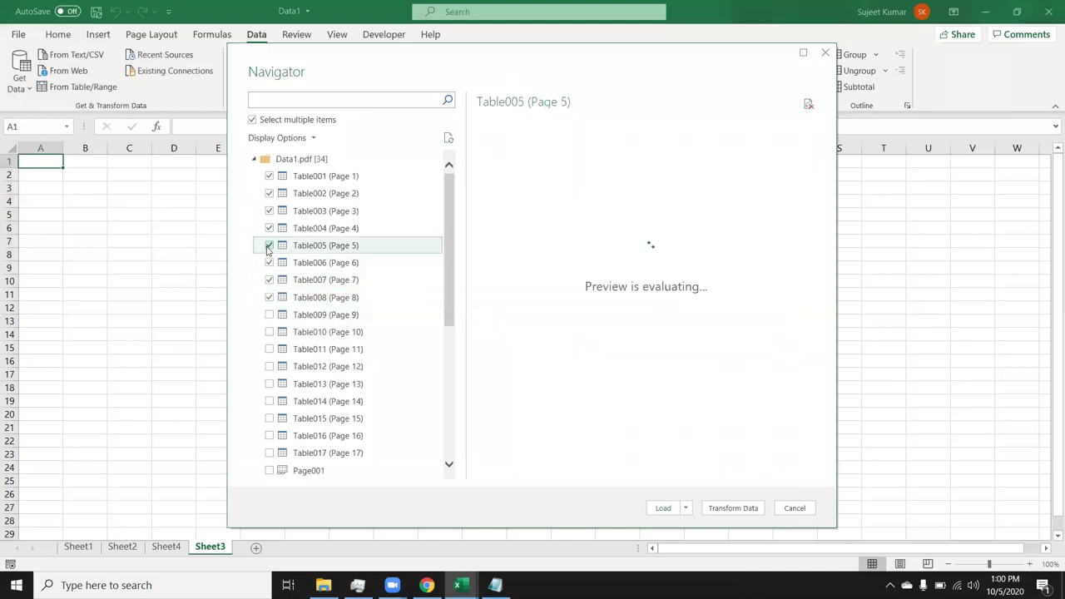
left_click(269, 315)
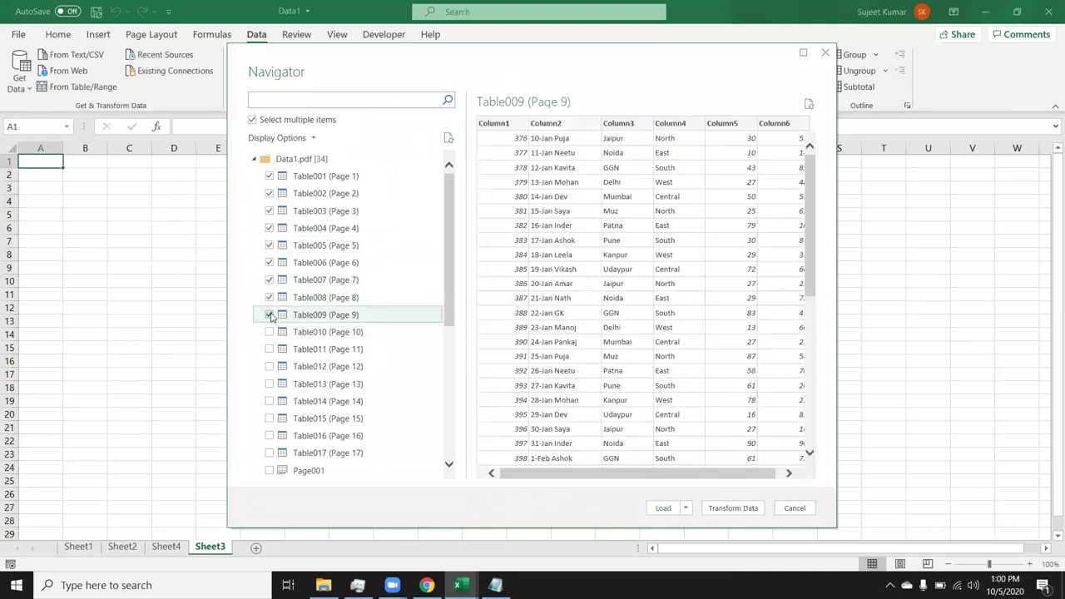
Untick Table004 through Table009, leaving only Table001–Table003 selected.
left_click(270, 298)
left_click(269, 315)
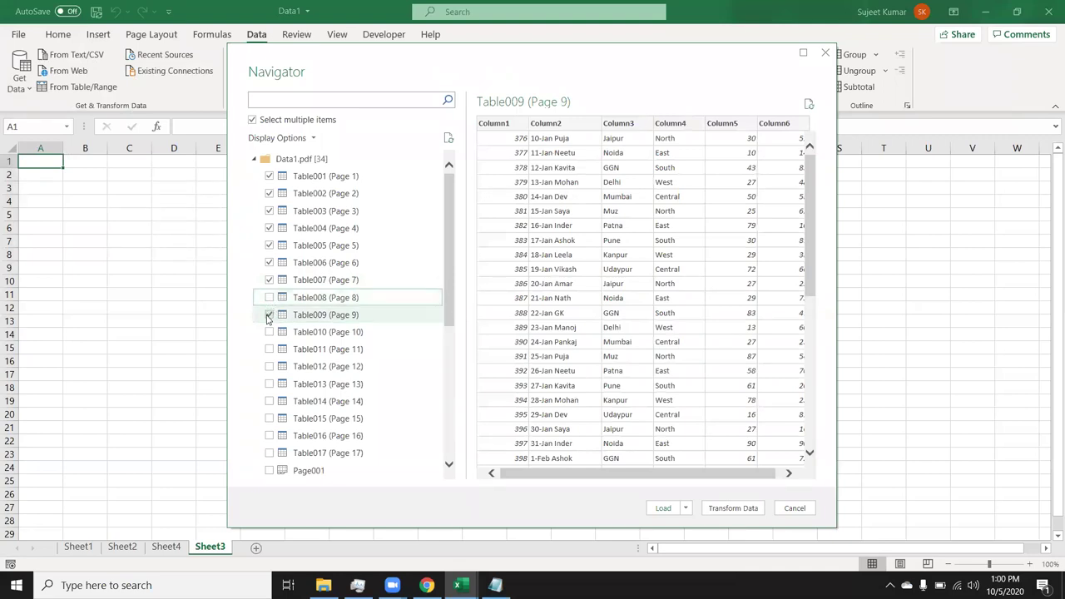
left_click(269, 280)
left_click(269, 263)
left_click(269, 245)
left_click(270, 228)
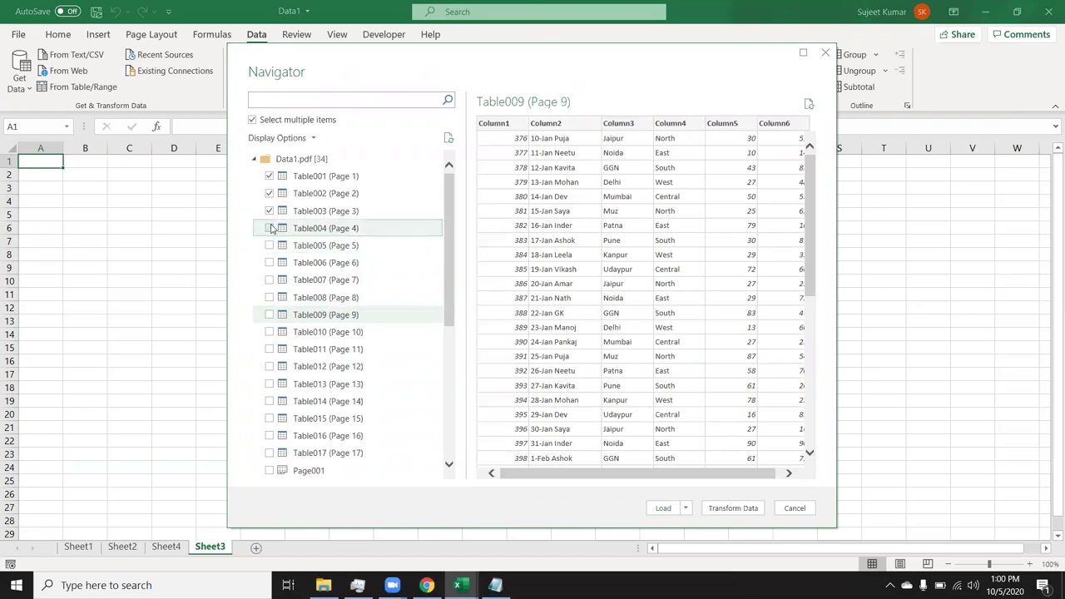
Open the three tables in Power Query Editor, opening and cancelling Append Queries.
left_click(708, 509)
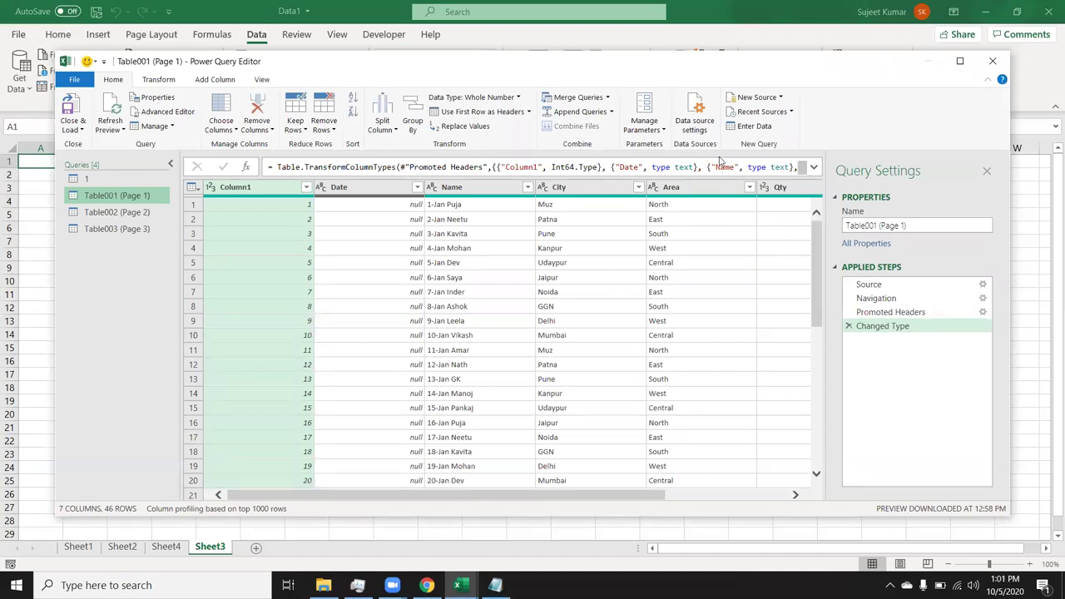
left_click(602, 113)
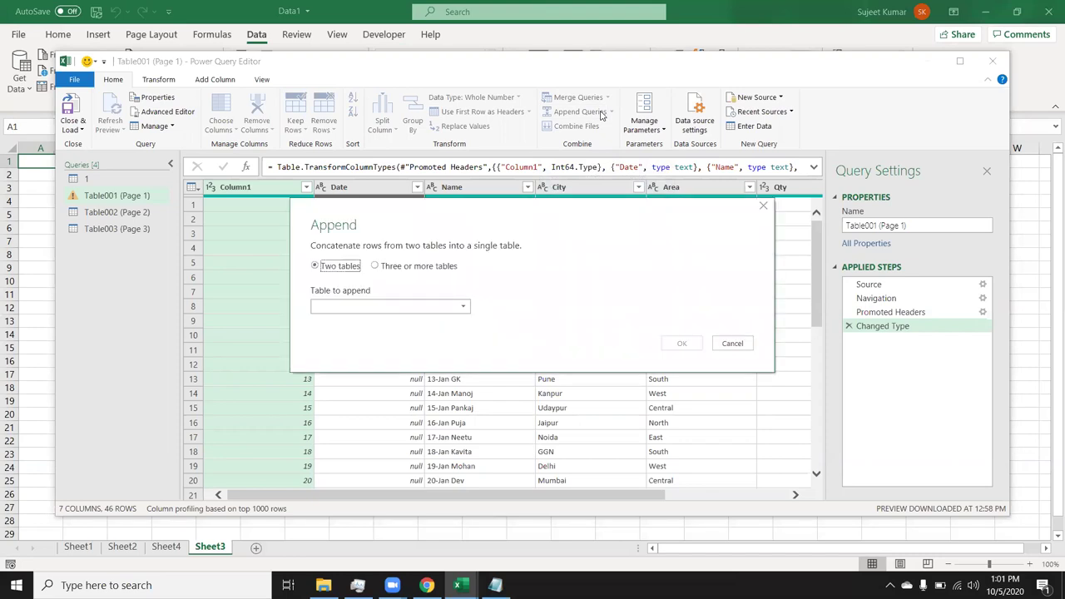
key("Escape")
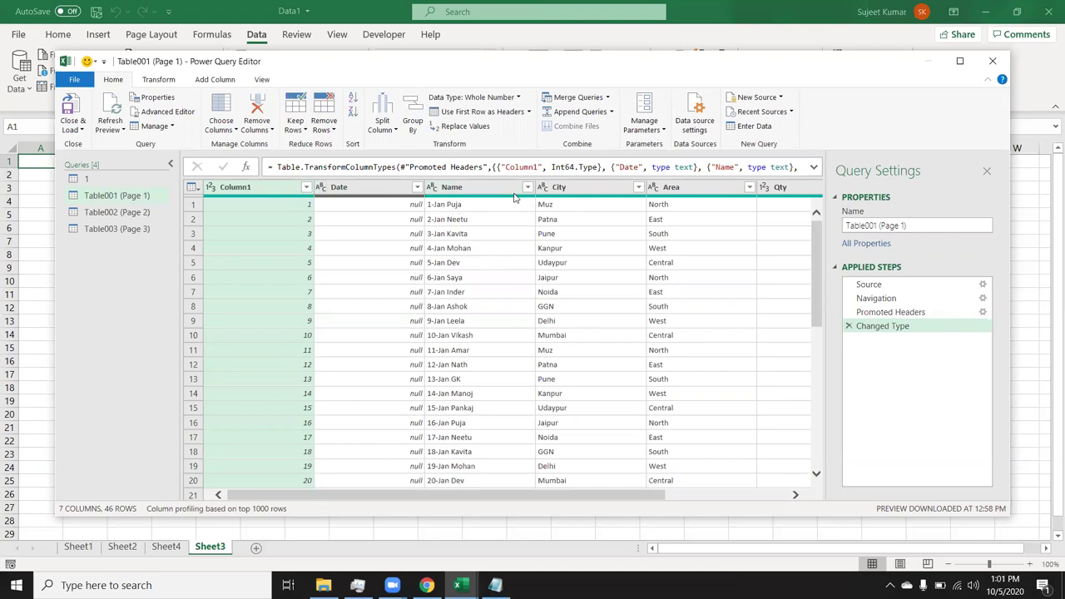
Rename Table001's Column1 header to ID.
double_click(280, 189)
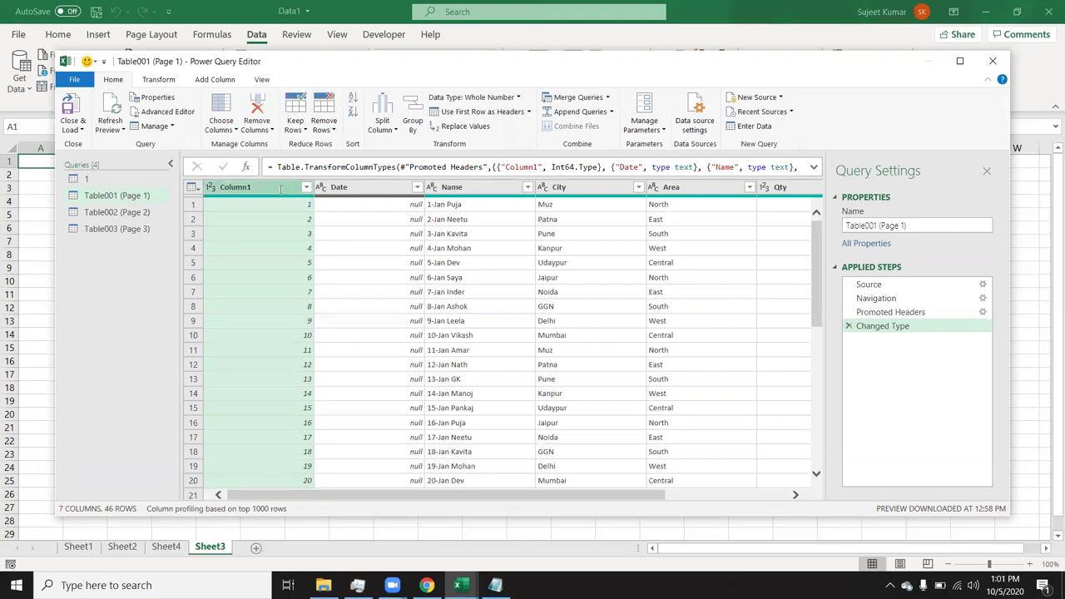
type("ID")
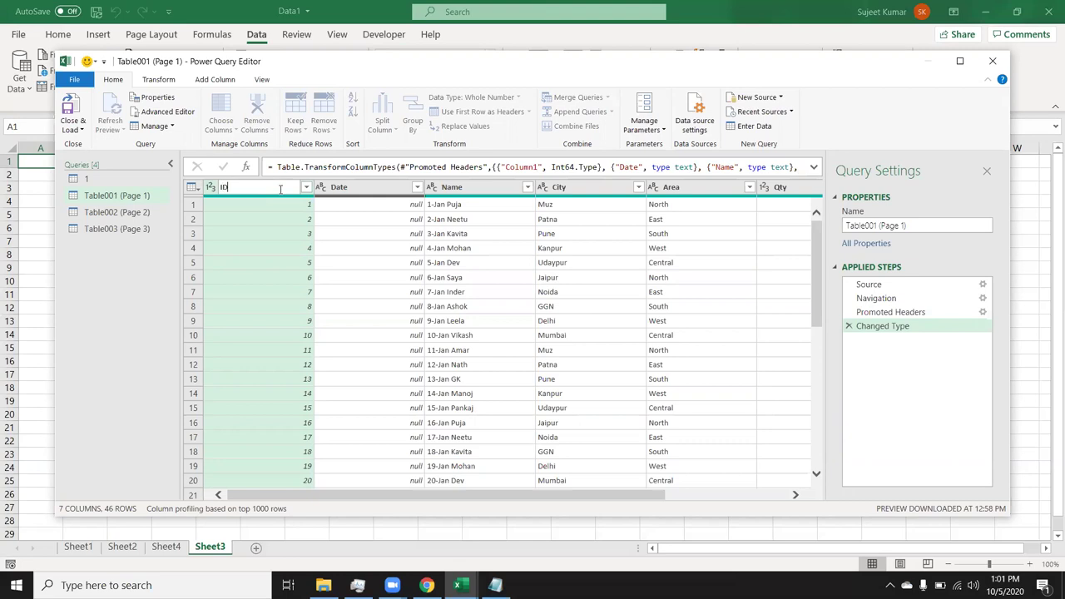
key("Return")
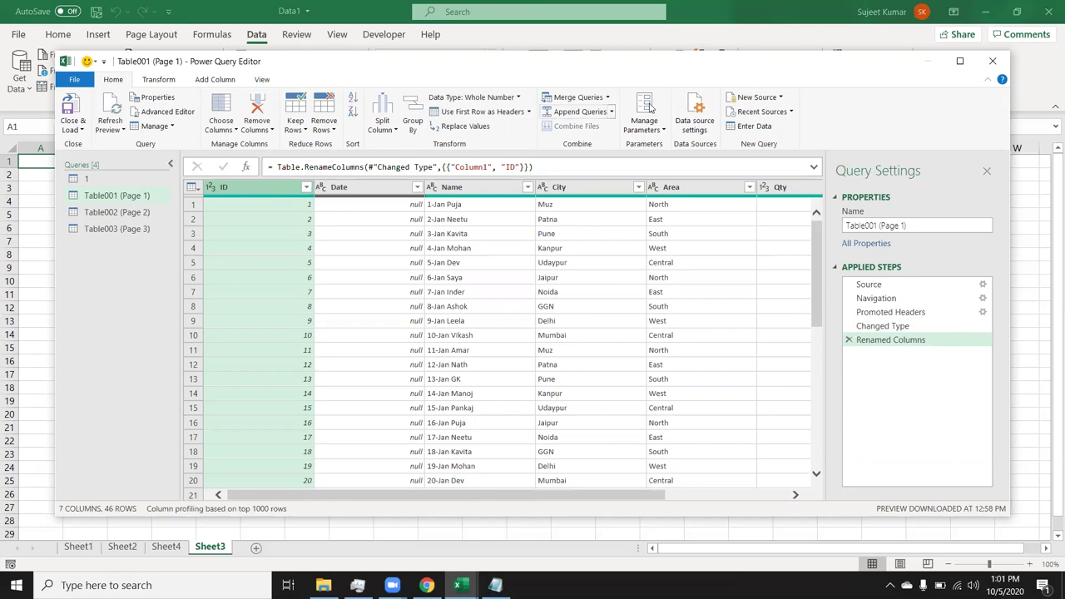
left_click(591, 115)
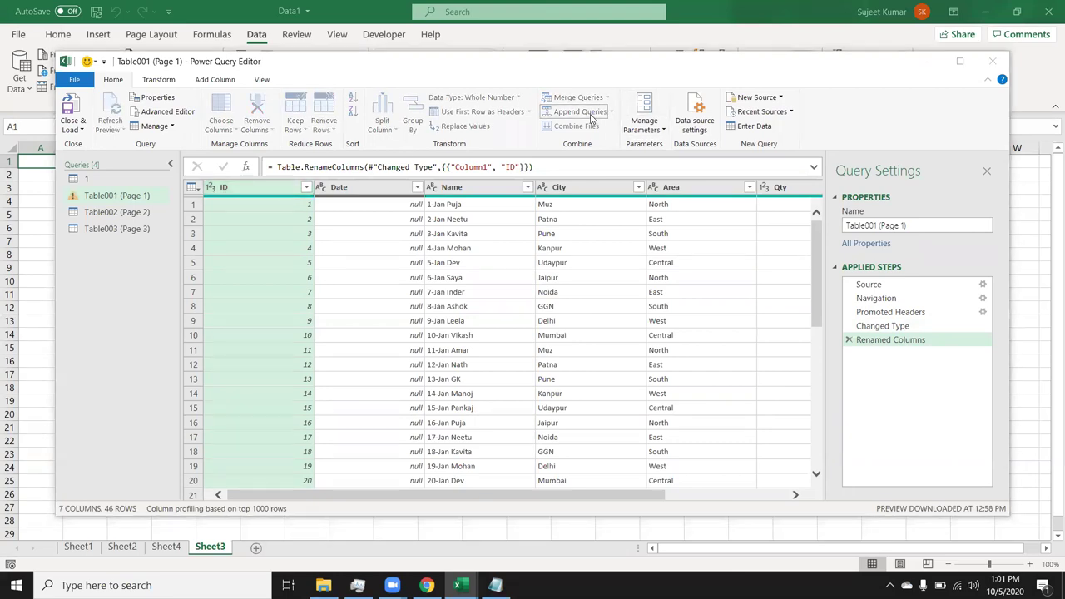
Append Table002 (Page 2) and Table003 (Page 3) beneath Table001 as a three-table append.
left_click(375, 268)
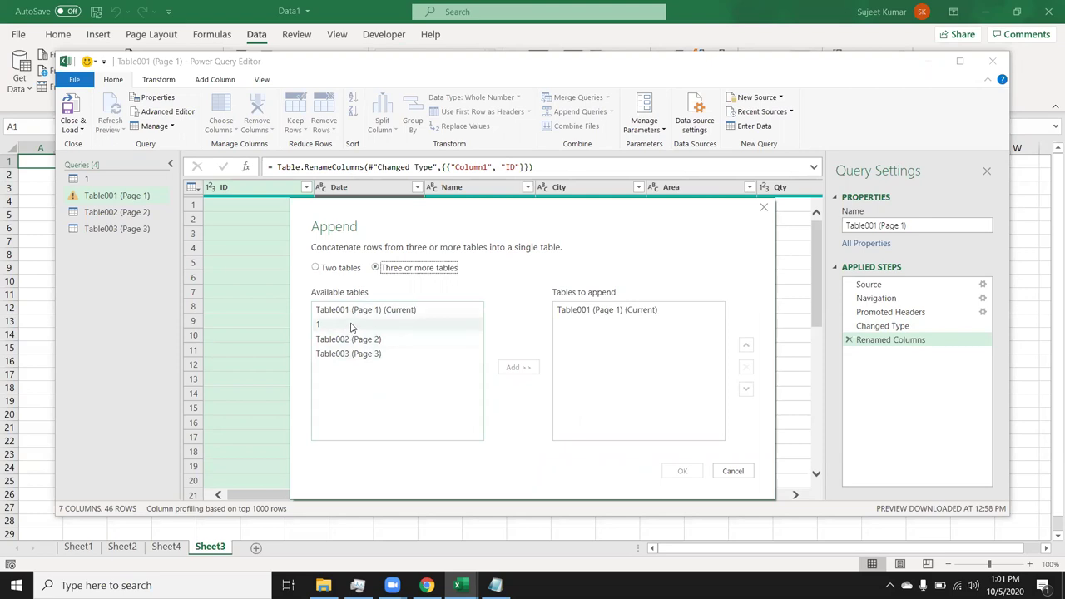
left_click(356, 309)
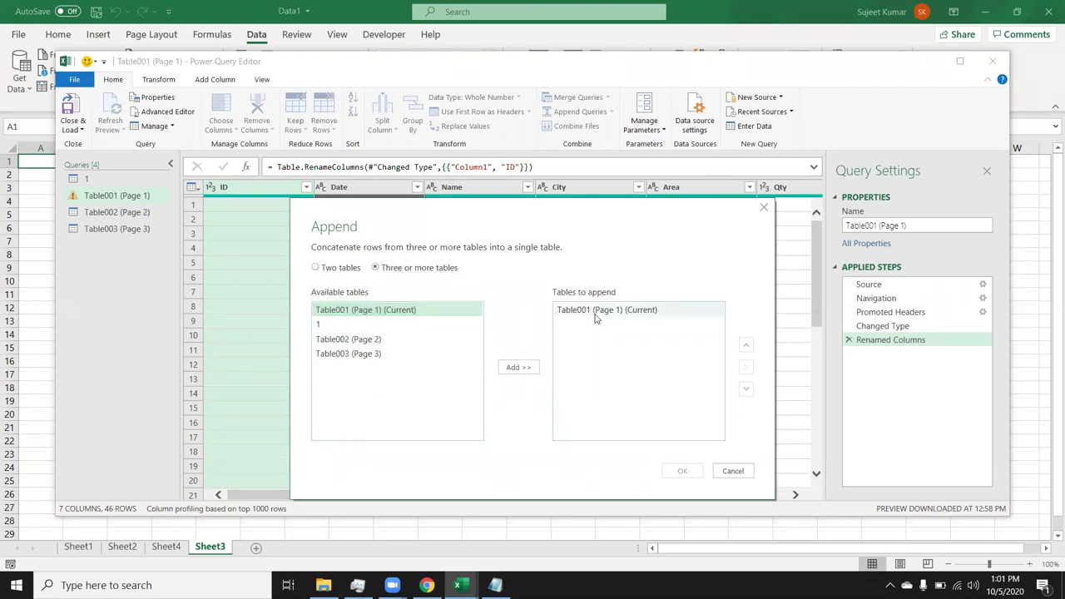
left_click(388, 340)
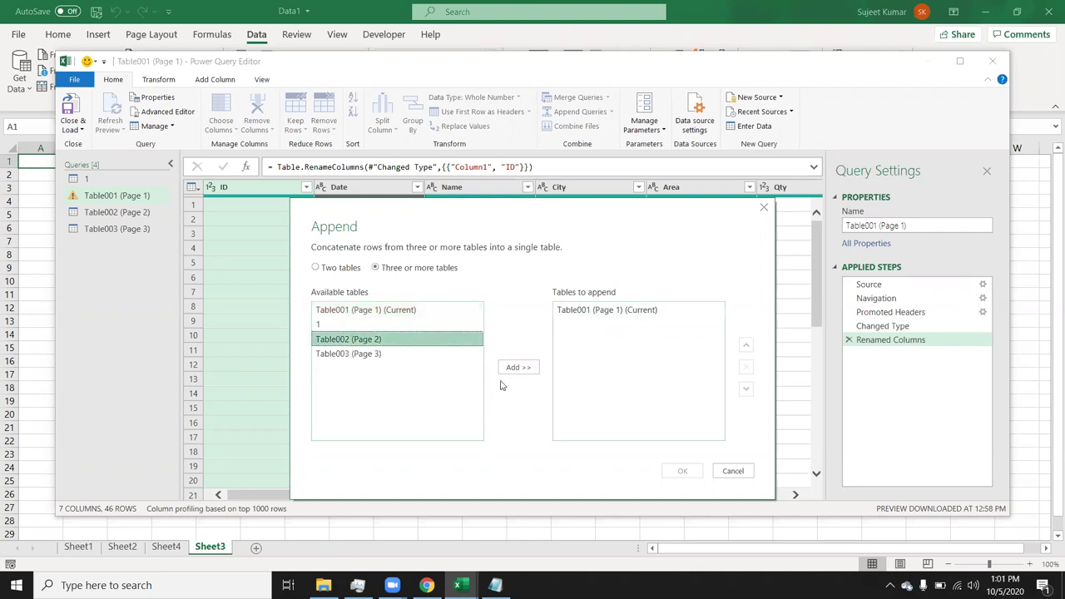
left_click(516, 370)
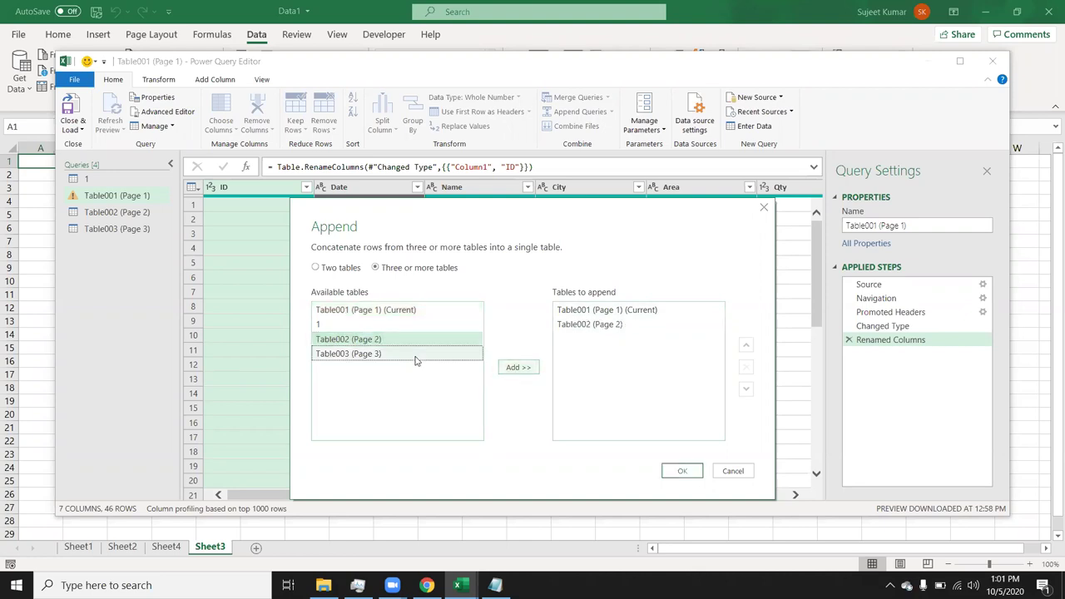
left_click(416, 354)
left_click(522, 374)
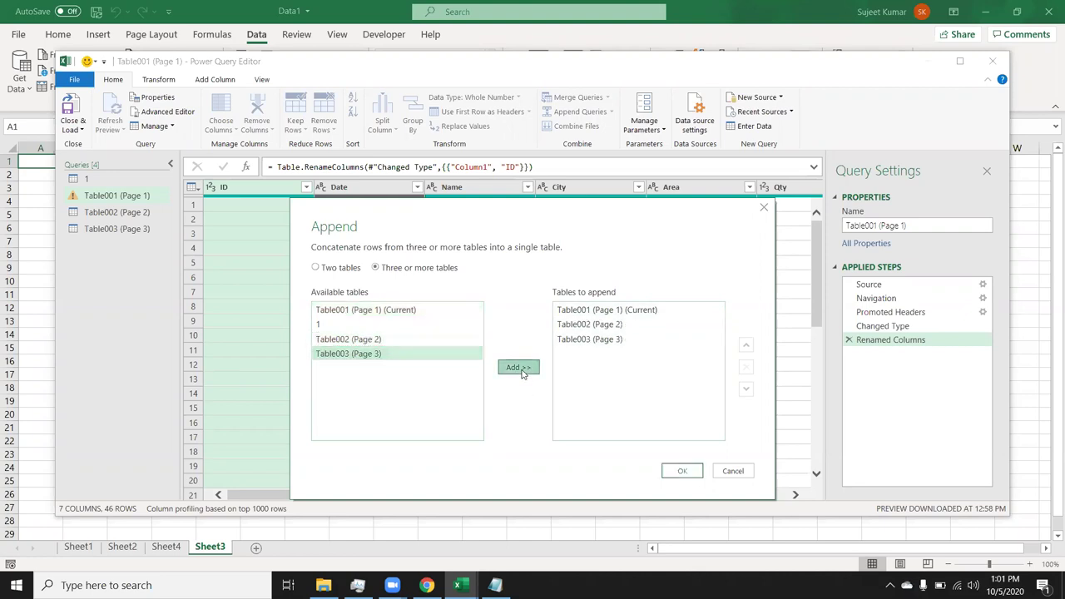
left_click(683, 472)
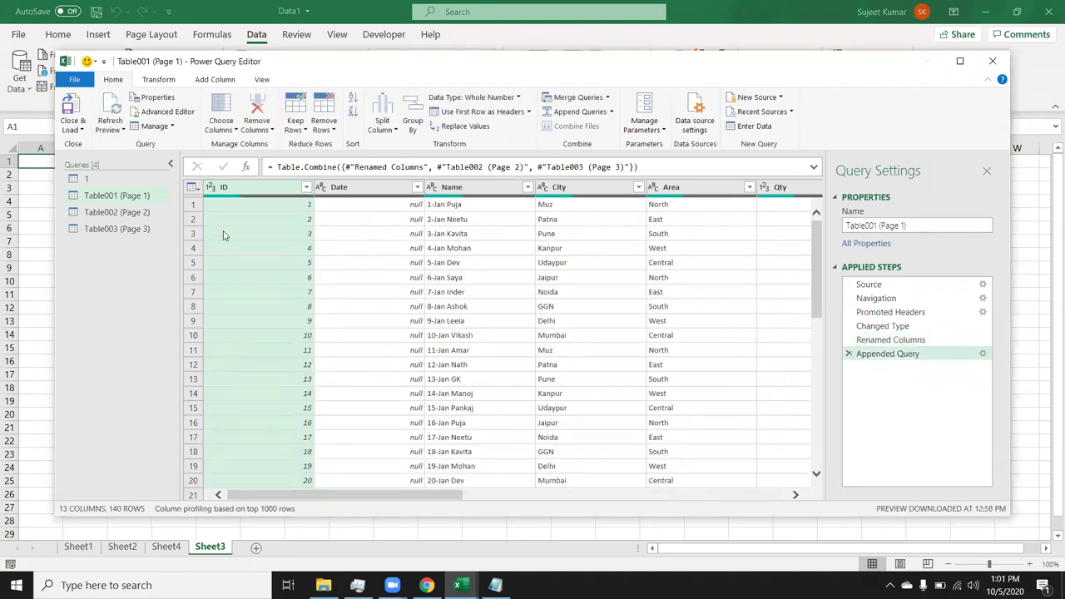
left_click(74, 121)
Close & Load the queries to new sheets, then check Sheet7's table down to its last row.
left_click(74, 114)
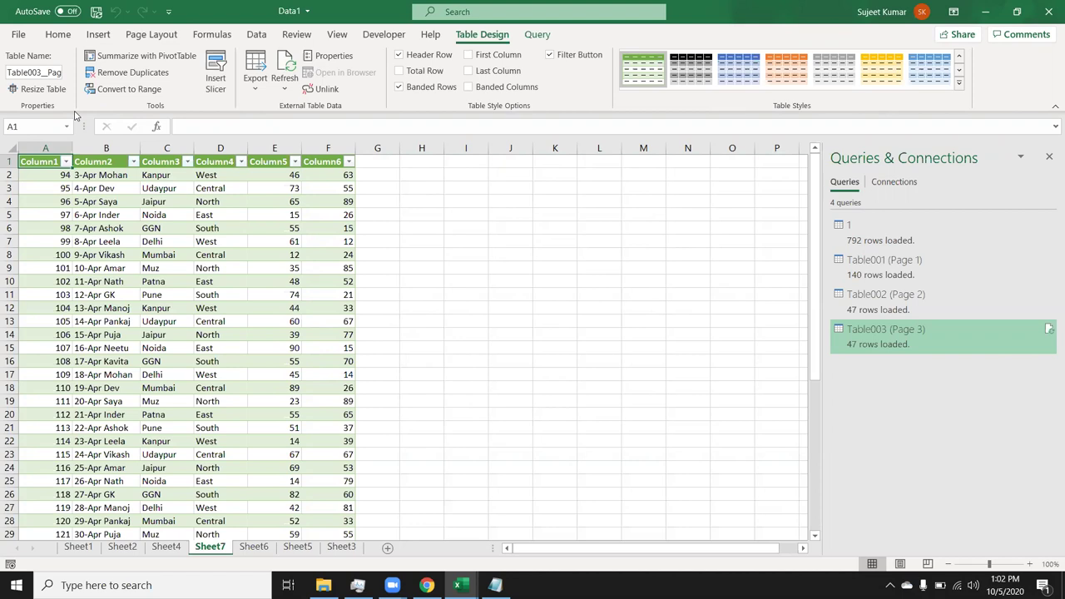
key("Right")
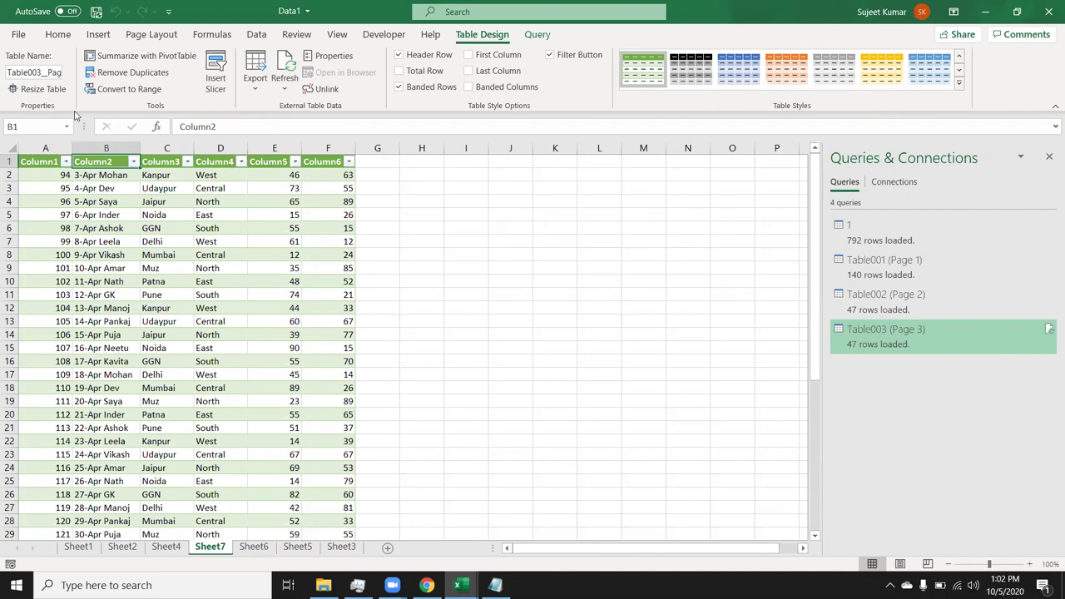
key("Down")
key("ctrl+Down")
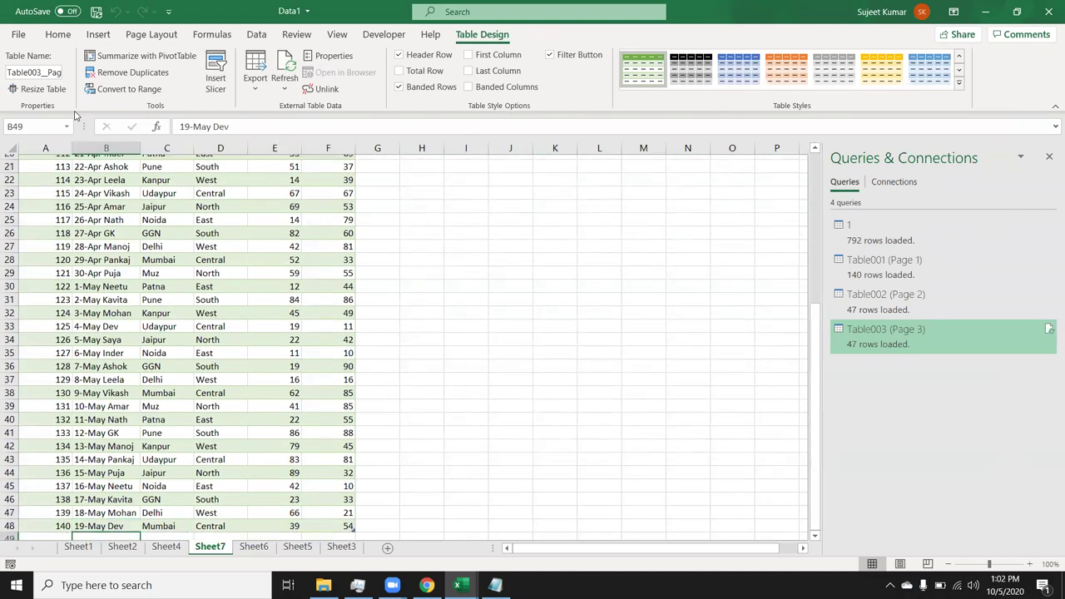
key("Up")
key("Up")
key("Up")
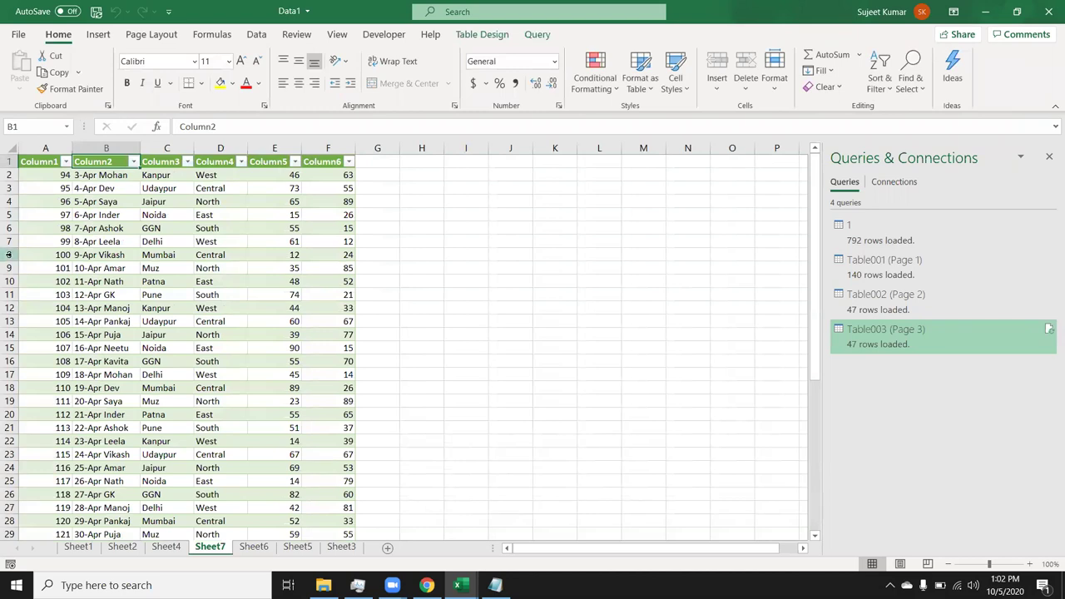
Delete Sheet7, which holds the Table003 (Page 3) table, confirming the permanent deletion.
right_click(206, 553)
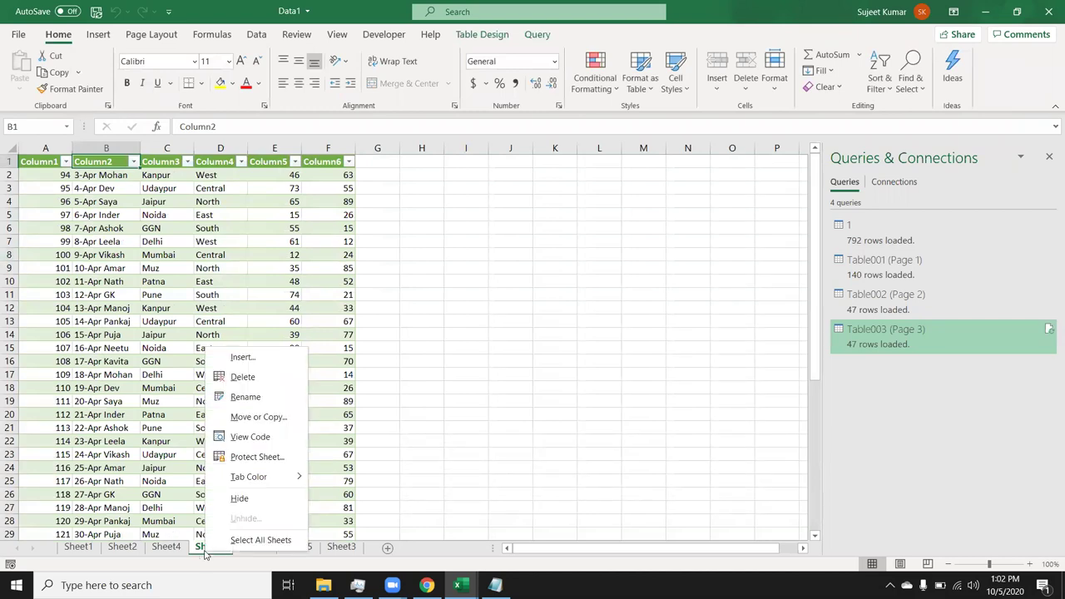
left_click(242, 377)
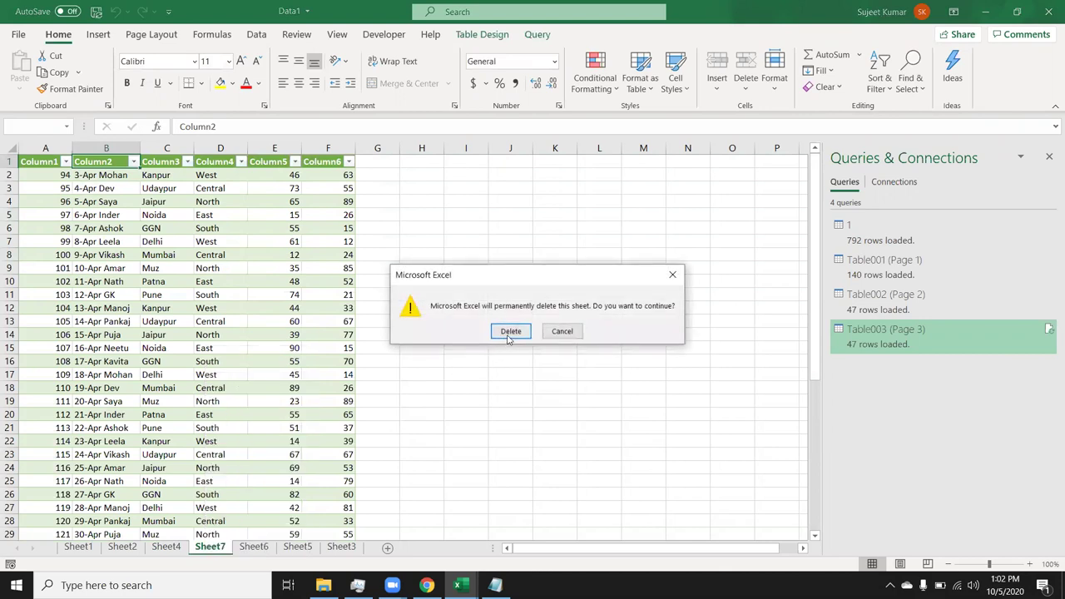
left_click(506, 333)
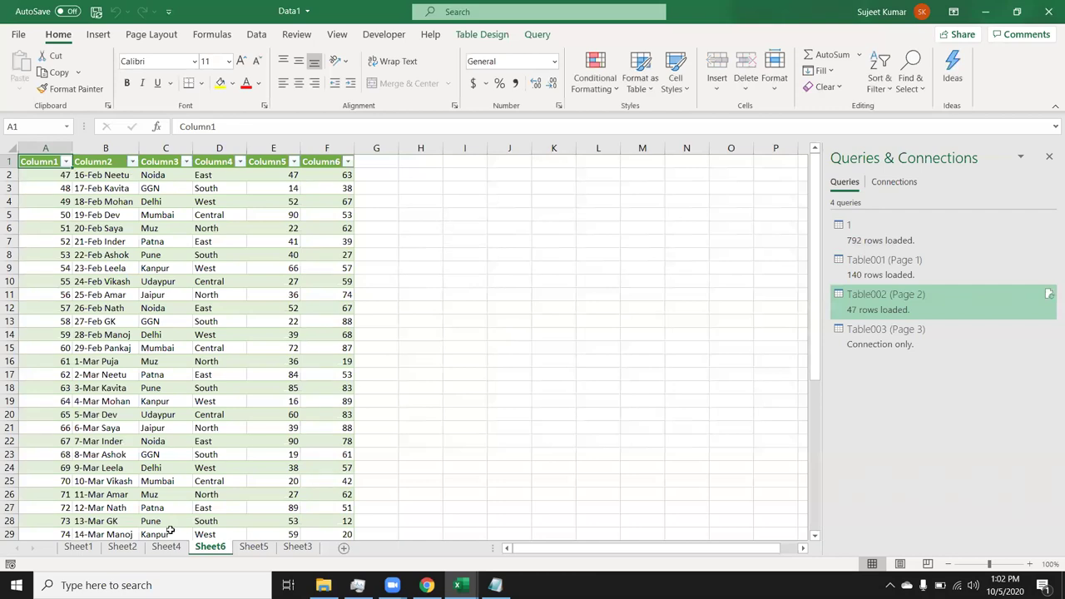
Copy Sheet1's header row and first 18 data rows (A1:G19).
left_click(78, 549)
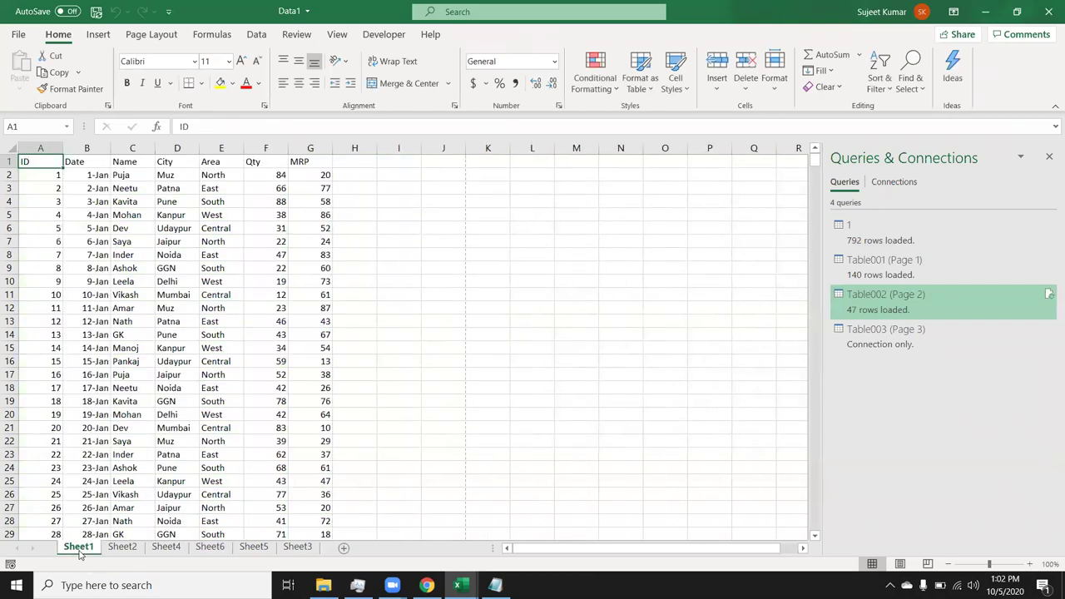
key("shift+Right")
key("shift+Right")
key("shift+Right")
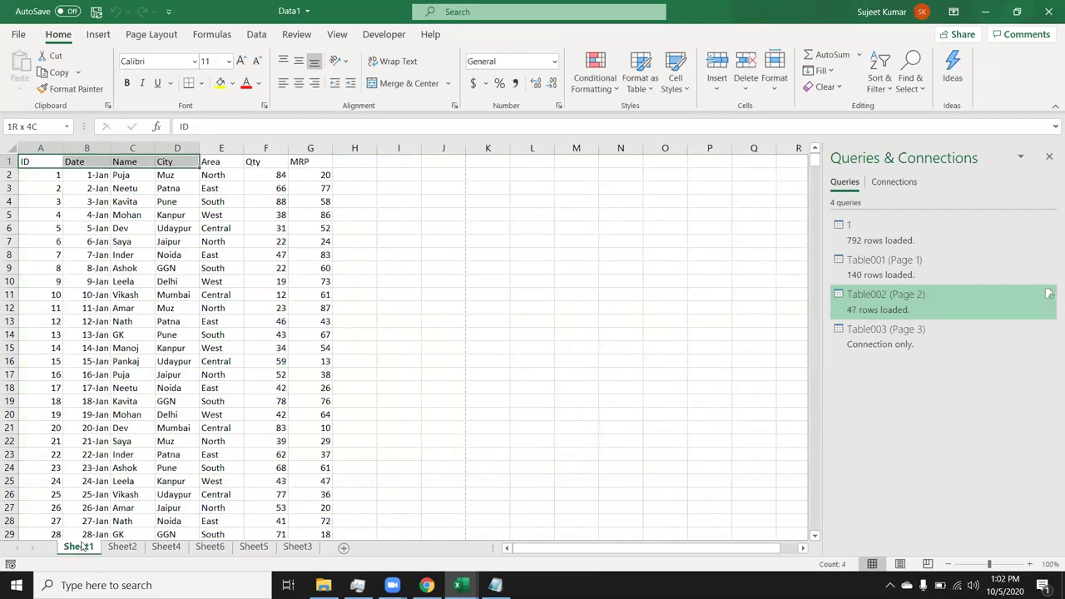
key("shift+Right")
key("shift+Right")
key("shift+Right")
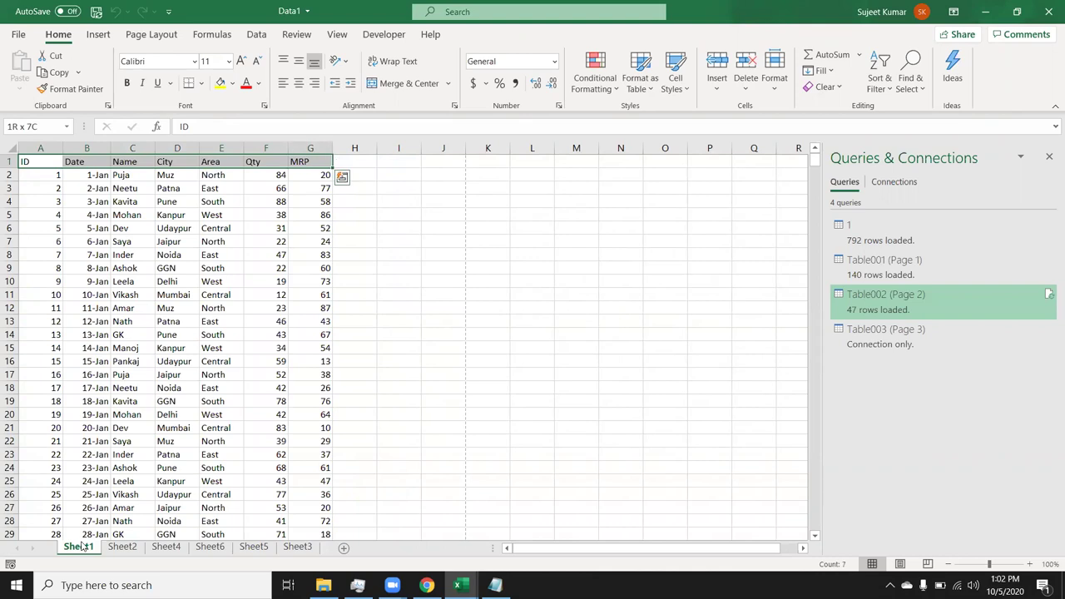
key("shift+Down")
key("shift+Down")
key("shift+Down")
key("shift+Down")
key("shift+Down")
key("shift+Down")
key("shift+Down")
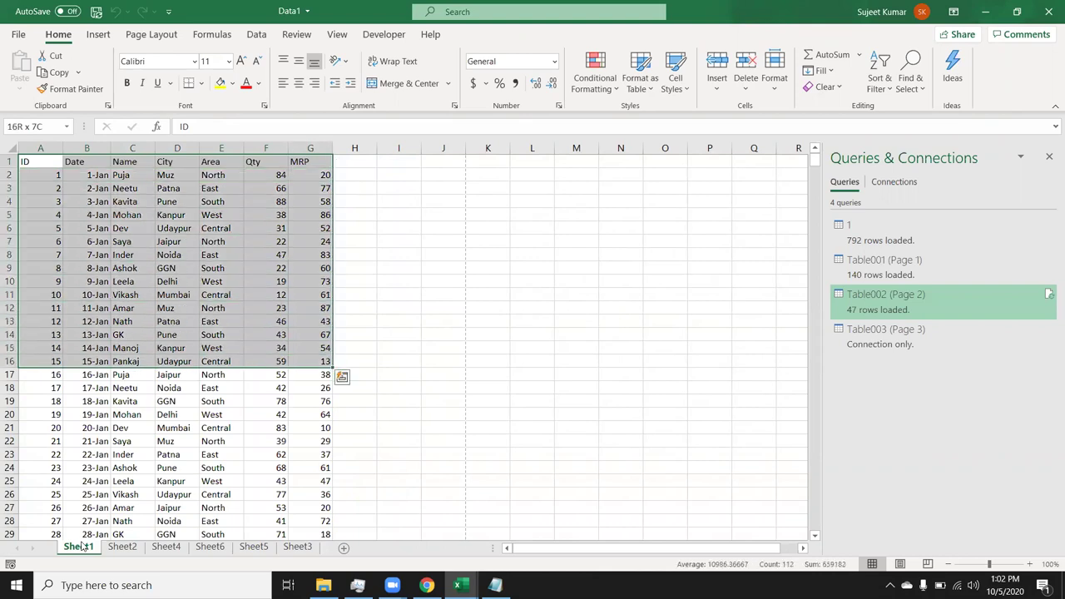
key("shift+Down")
key("shift+Down")
key("shift+Down")
key("ctrl+c")
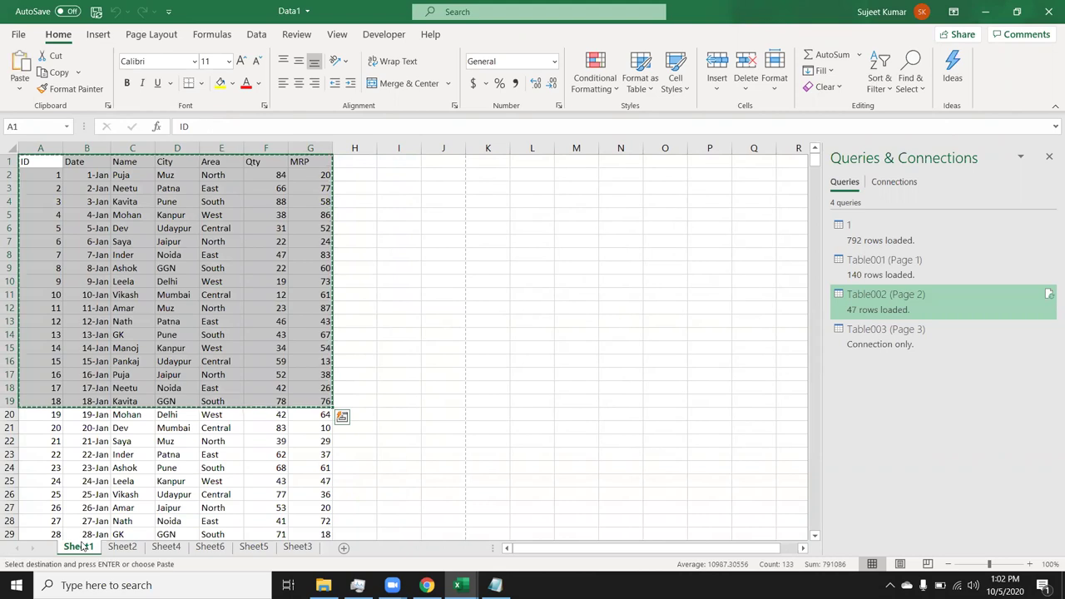
Paste the copied rows into a new blank workbook, Book2.
key("ctrl+n")
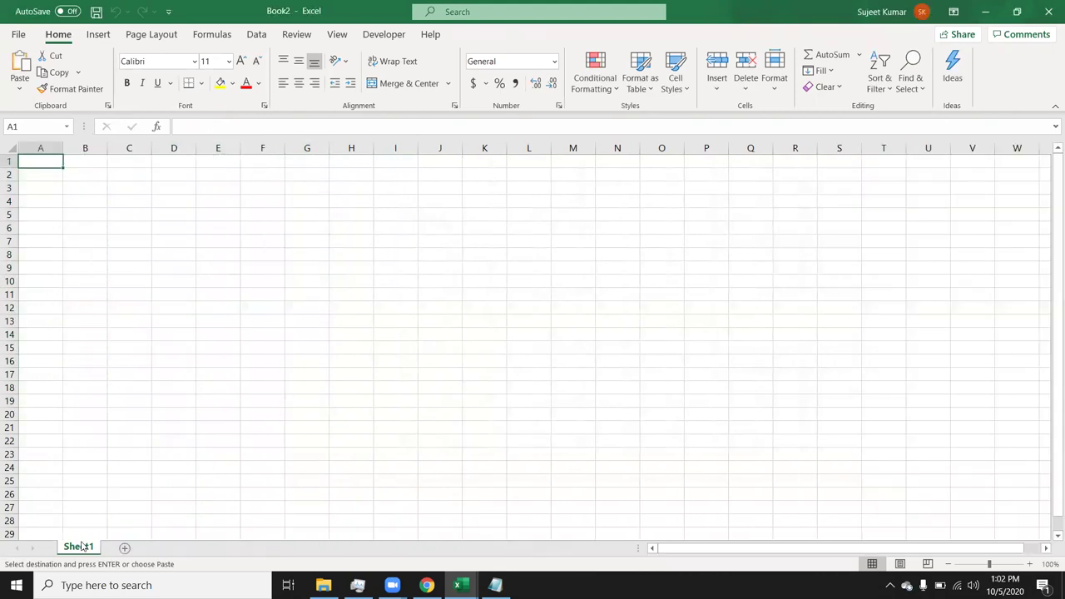
key("ctrl+v")
key("ctrl")
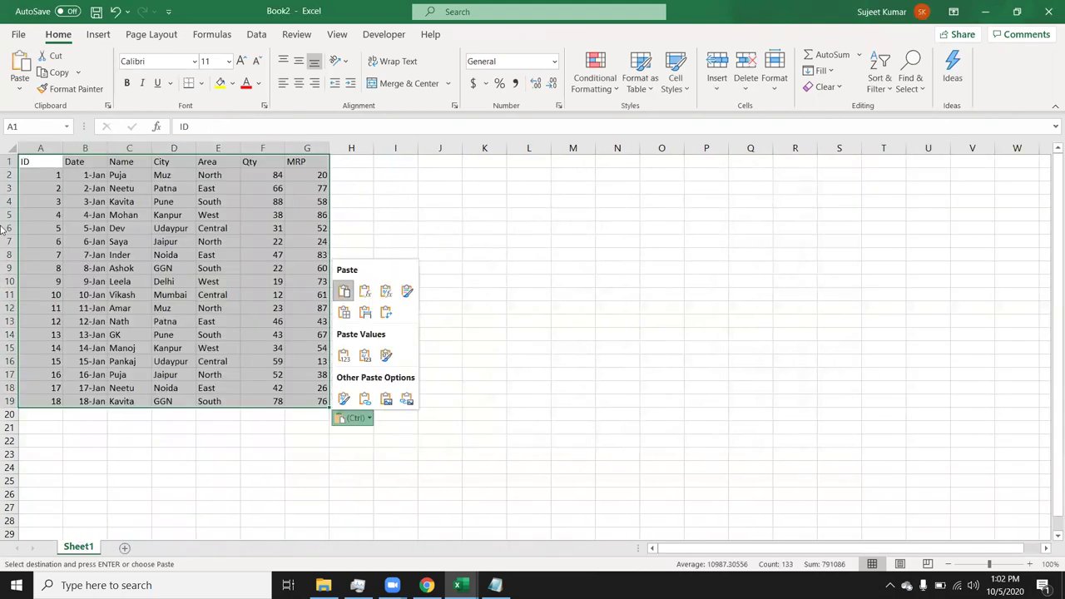
key("Escape")
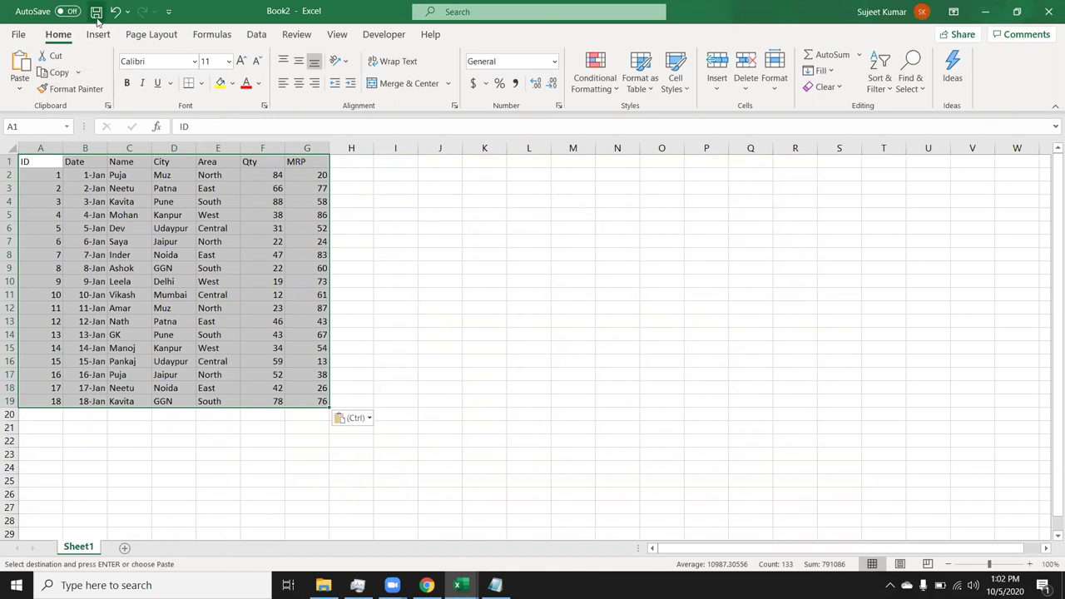
From Save As, create a new folder named Data inside Downloads.
left_click(97, 13)
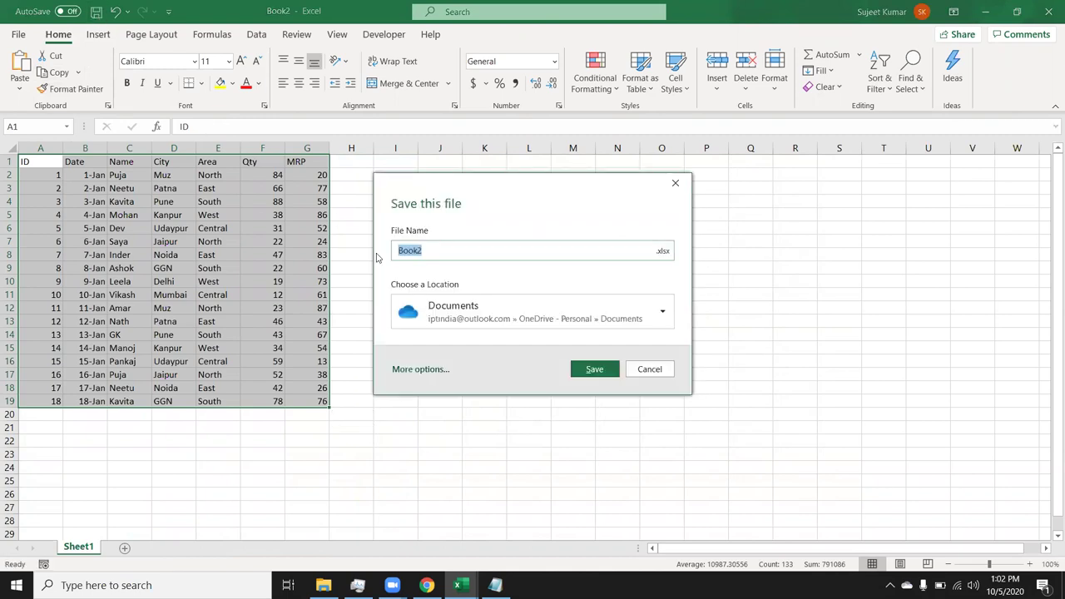
left_click(441, 325)
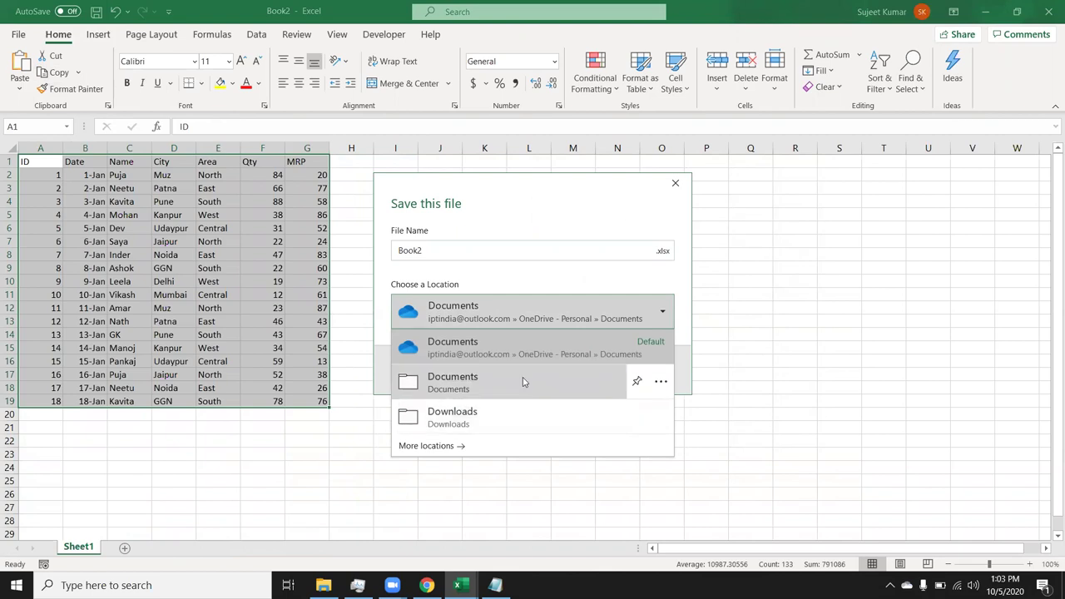
left_click(431, 448)
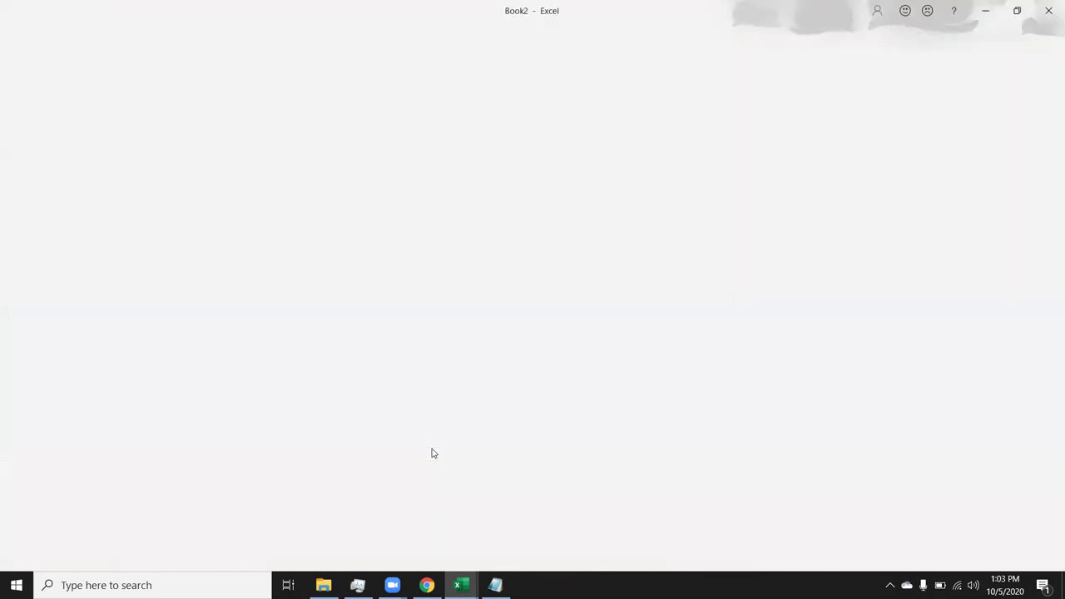
left_click(188, 288)
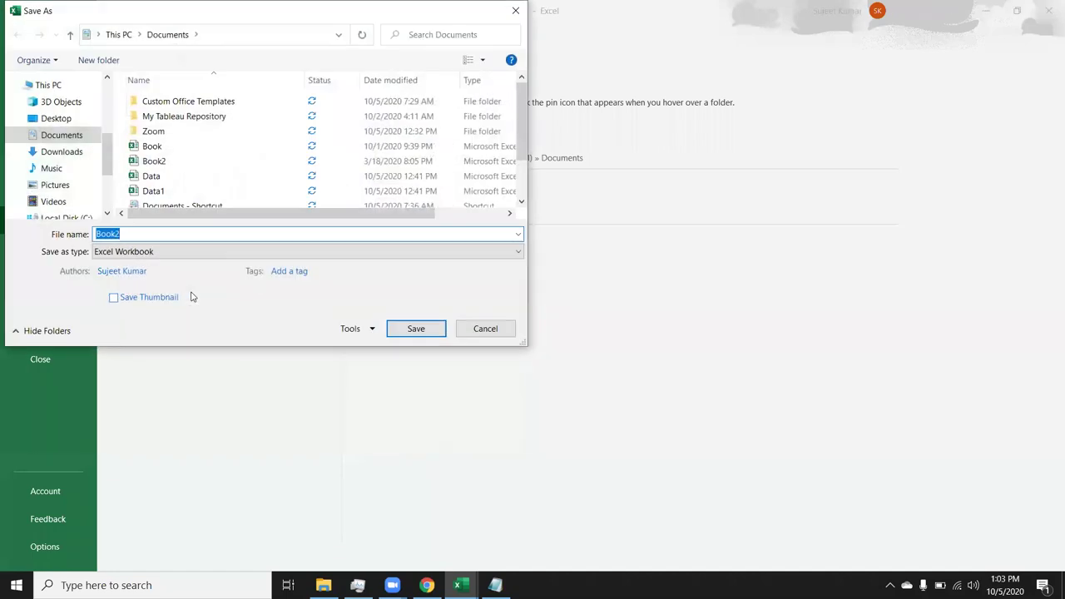
left_click(72, 160)
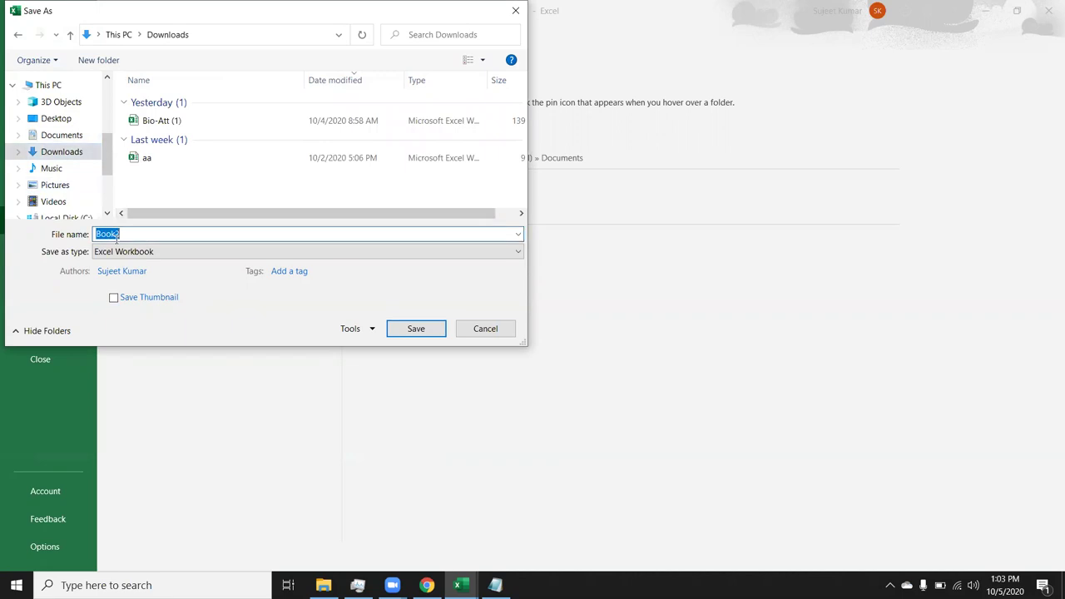
left_click(155, 196)
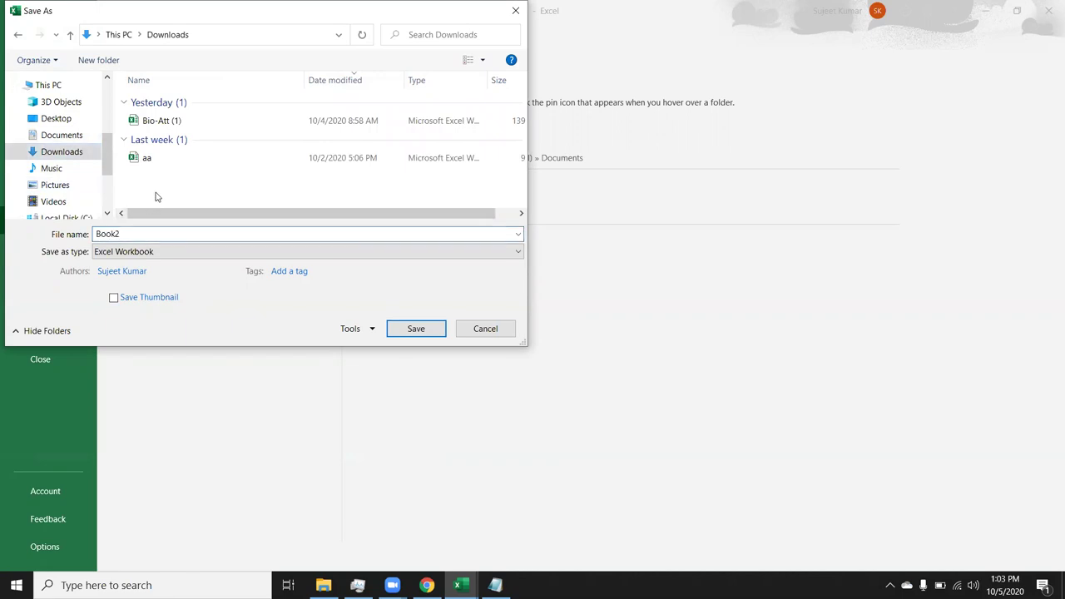
right_click(156, 197)
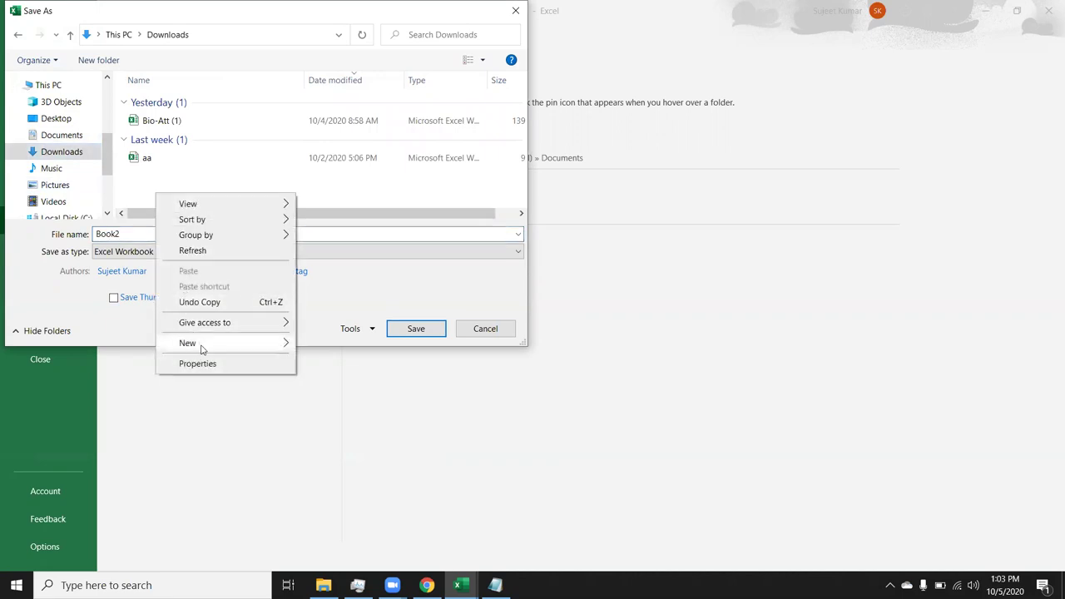
mouse_move(200, 348)
left_click(318, 346)
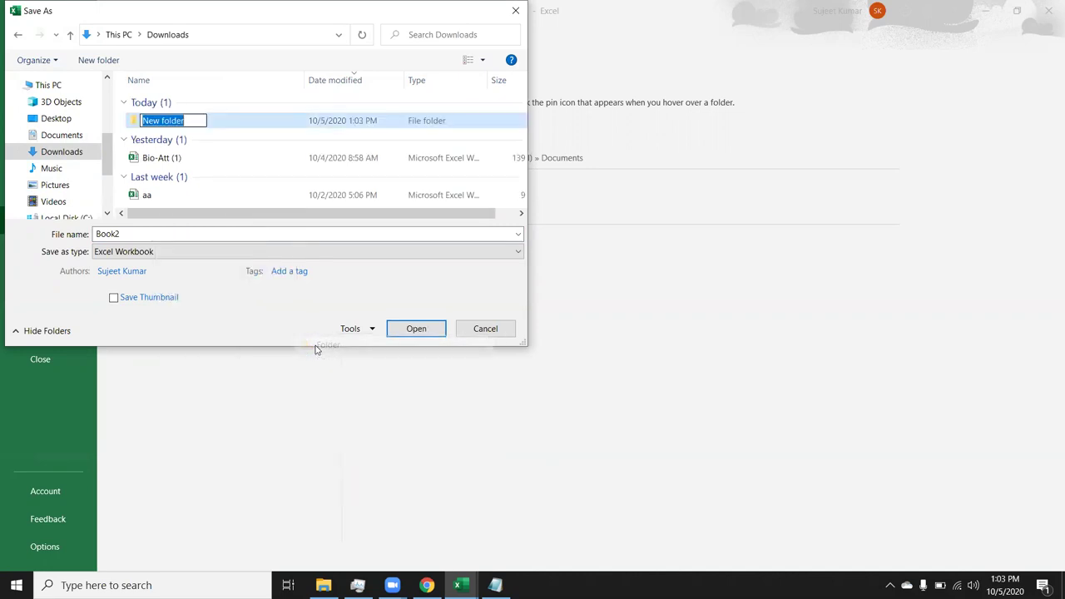
type("Data")
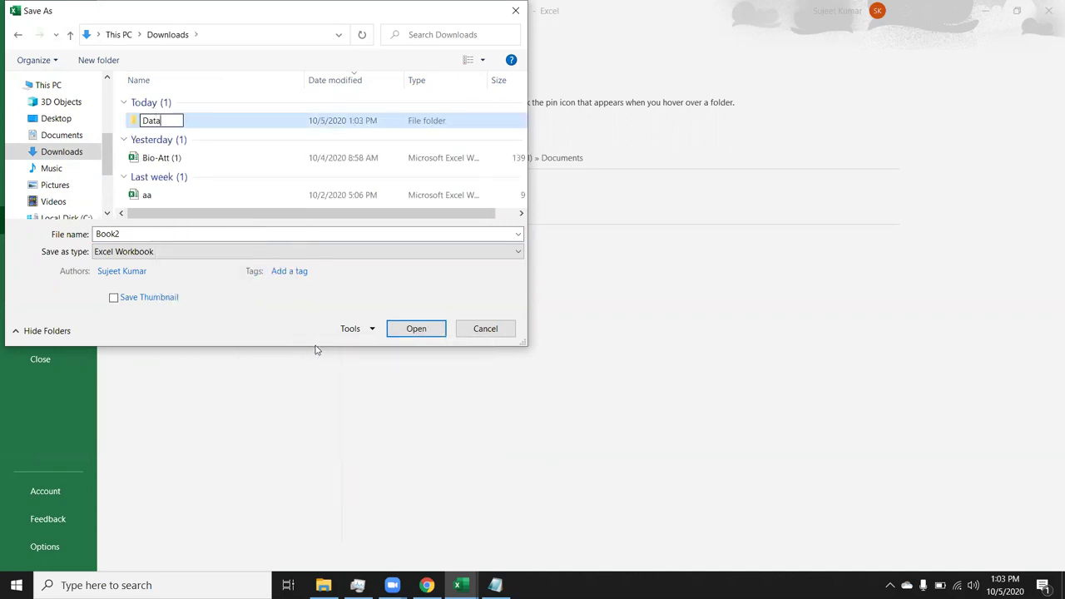
key("Return")
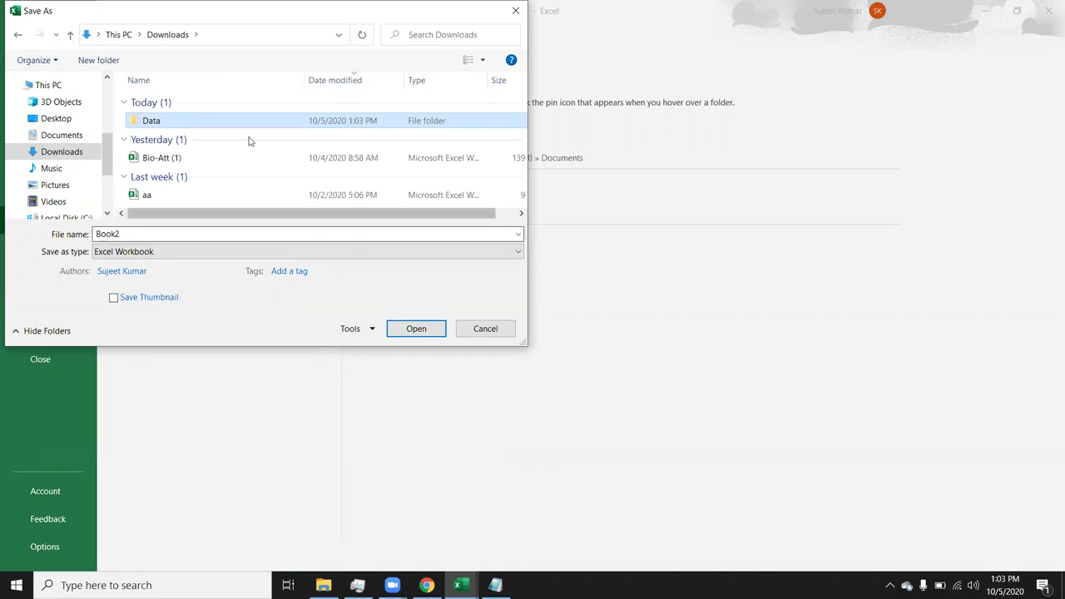
Save the workbook as 1 in Downloads\Data and close it.
double_click(221, 123)
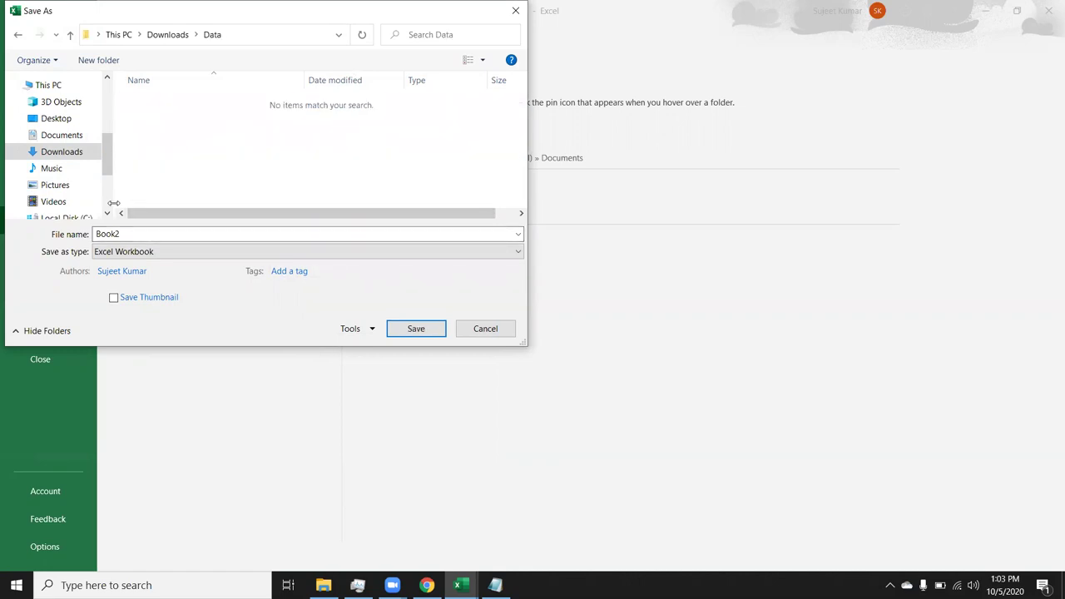
double_click(123, 234)
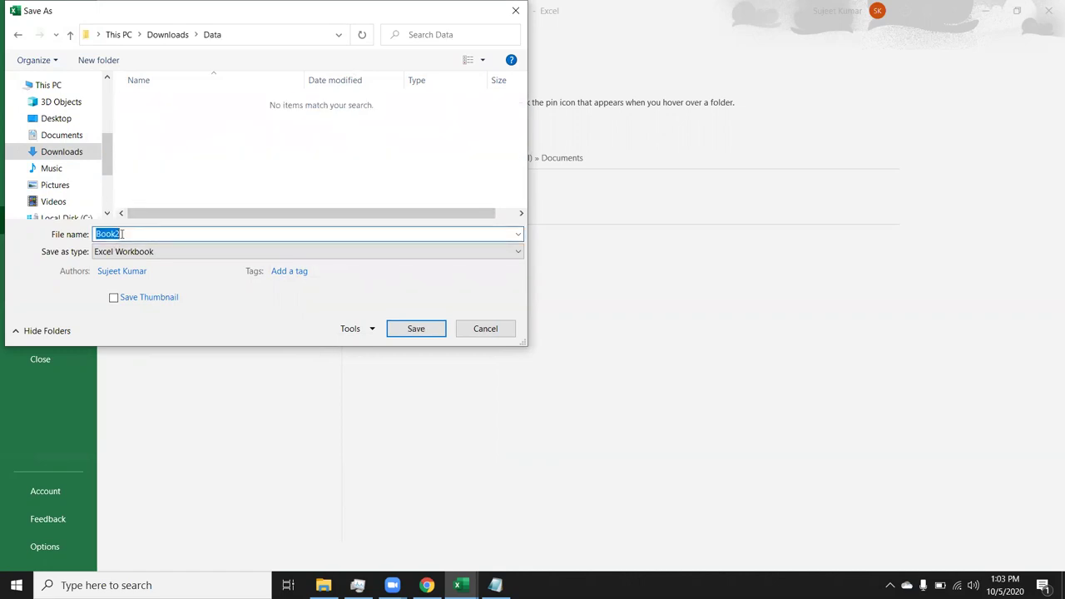
type("1")
left_click(415, 332)
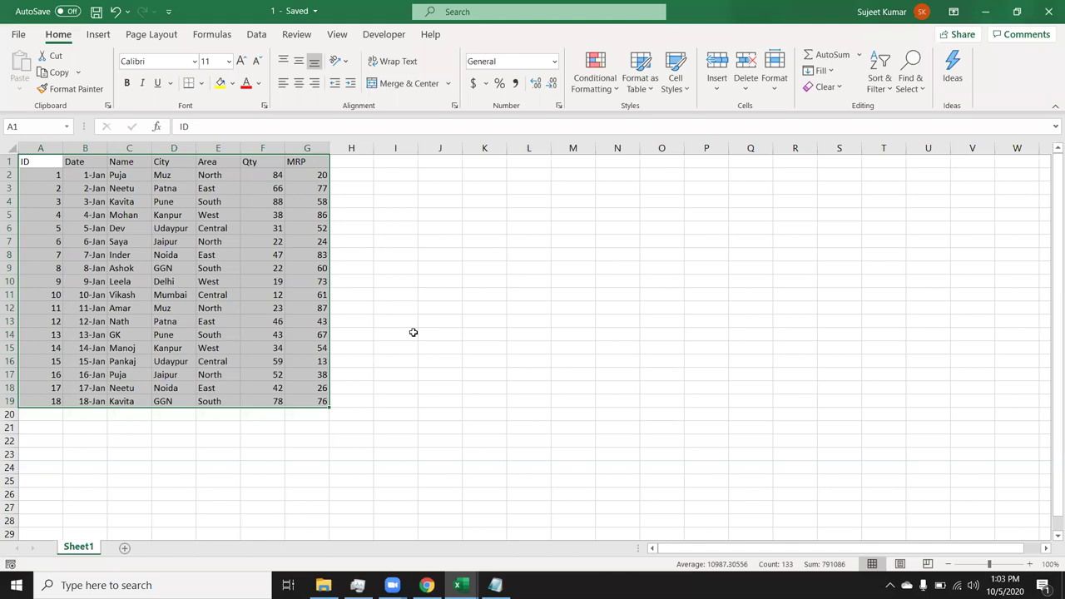
left_click(1048, 12)
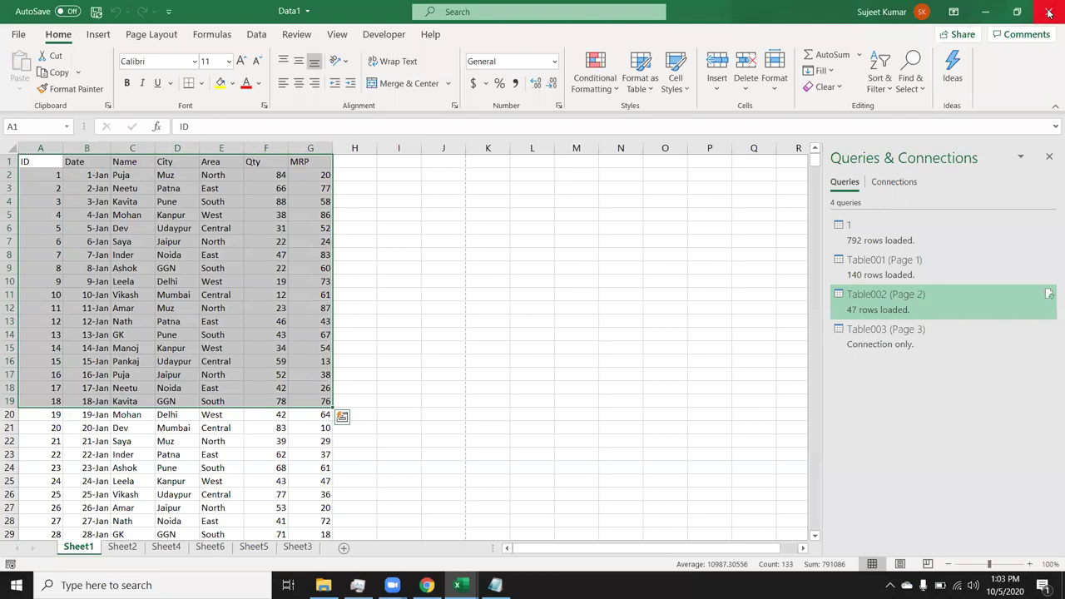
Close Data1 and open Downloads\Data in File Explorer with workbook 1 selected.
left_click(1048, 11)
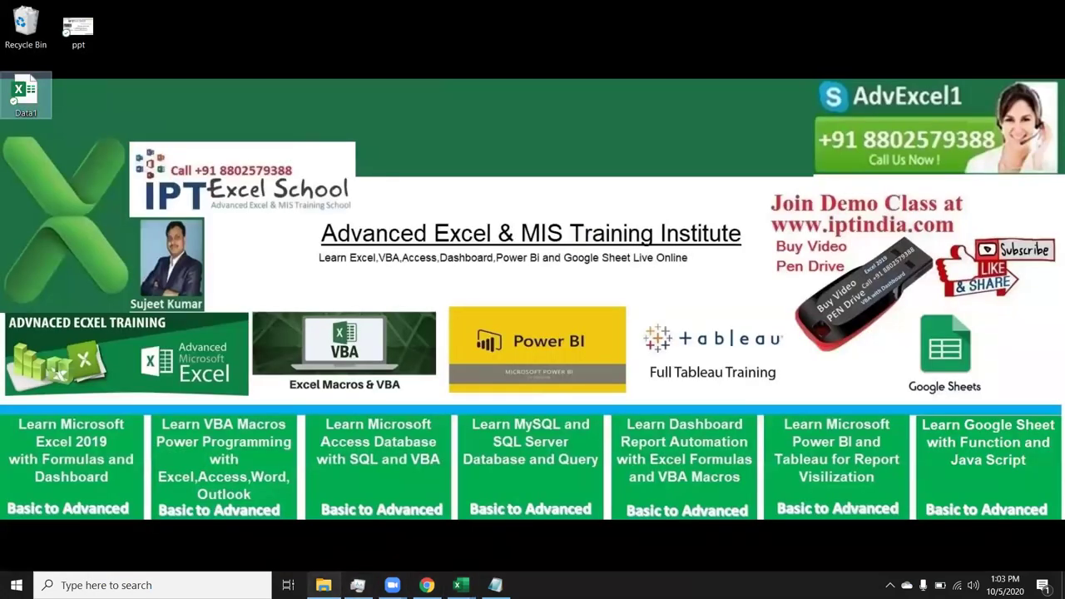
left_click(323, 584)
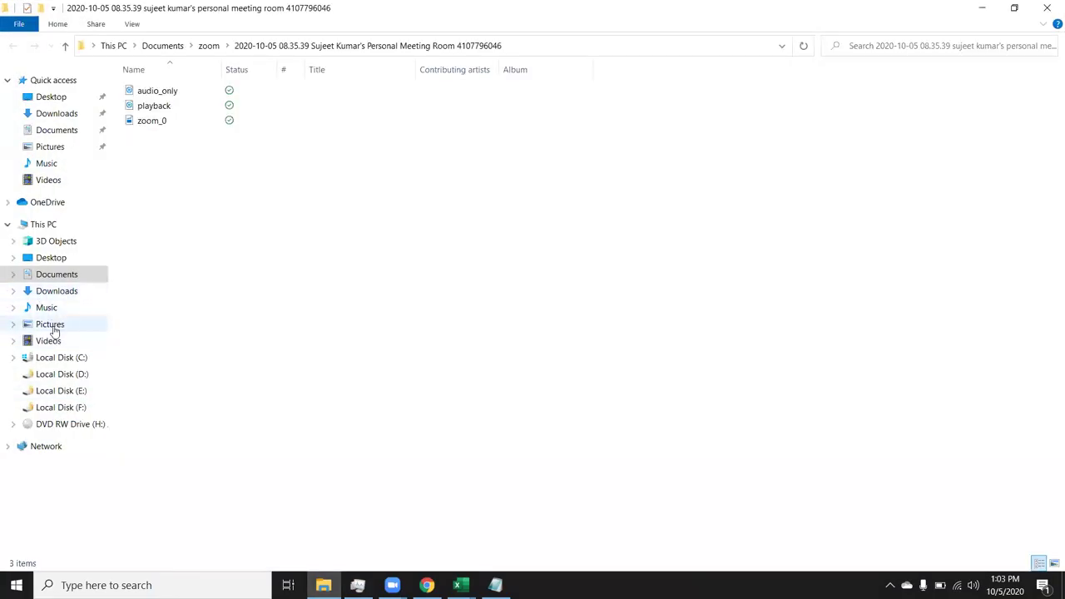
left_click(64, 295)
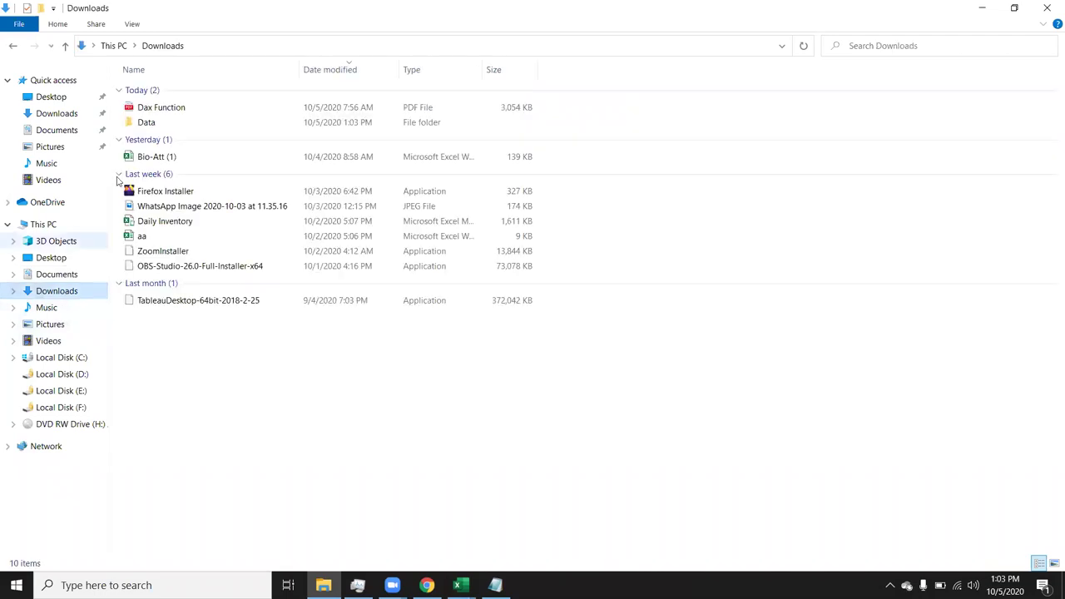
double_click(149, 127)
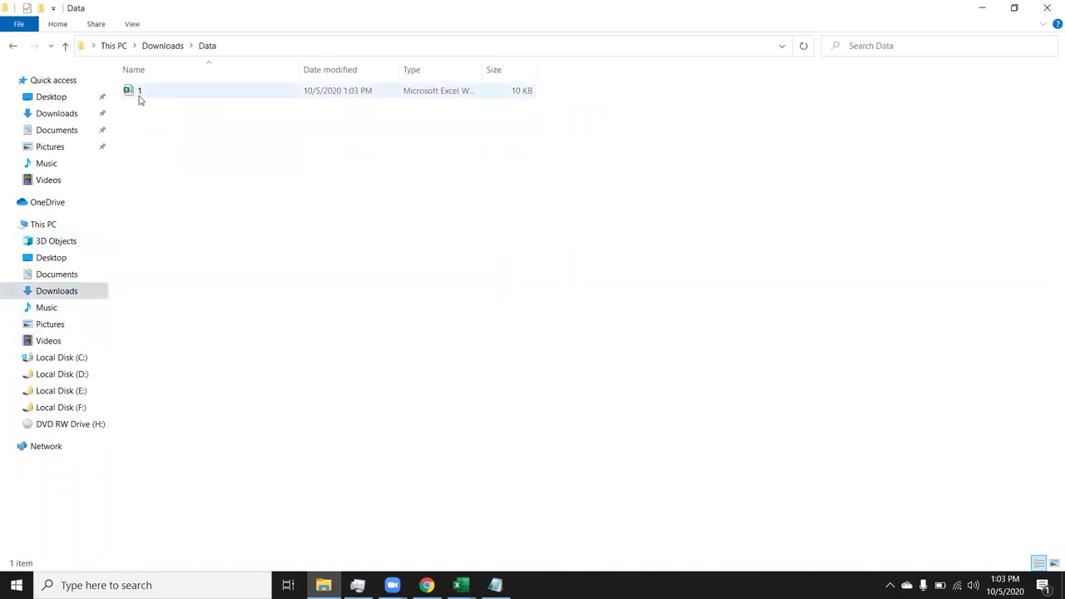
left_click(139, 98)
left_click(139, 93)
key("Return")
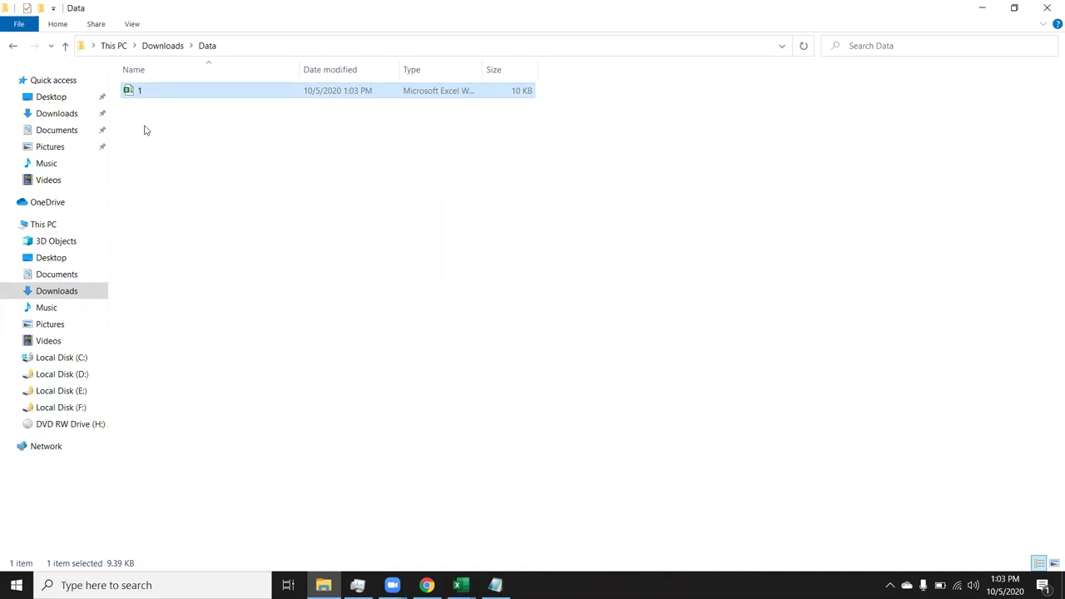
left_click(154, 136)
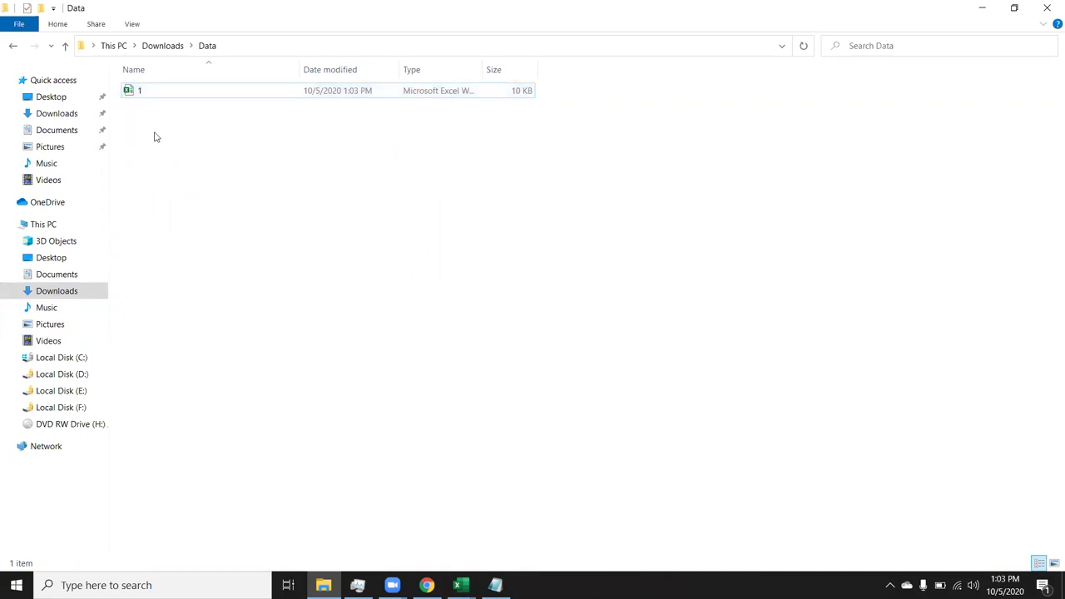
Paste two copies of workbook 1 and rename them 2 and 3.
key("ctrl+v")
key("XF86AudioRaiseVolume")
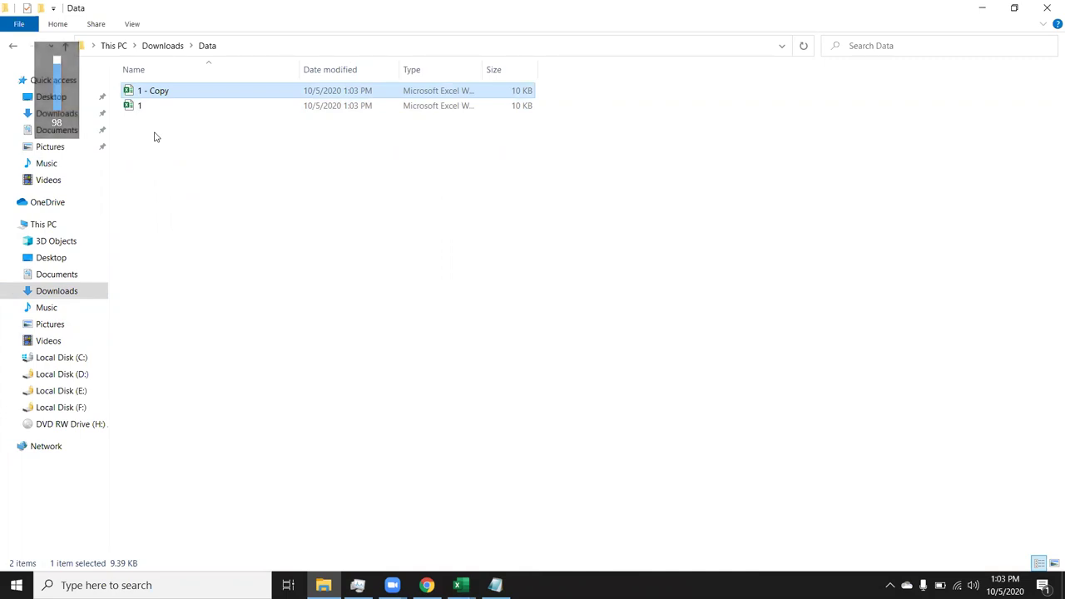
key("F2")
type("2")
key("Return")
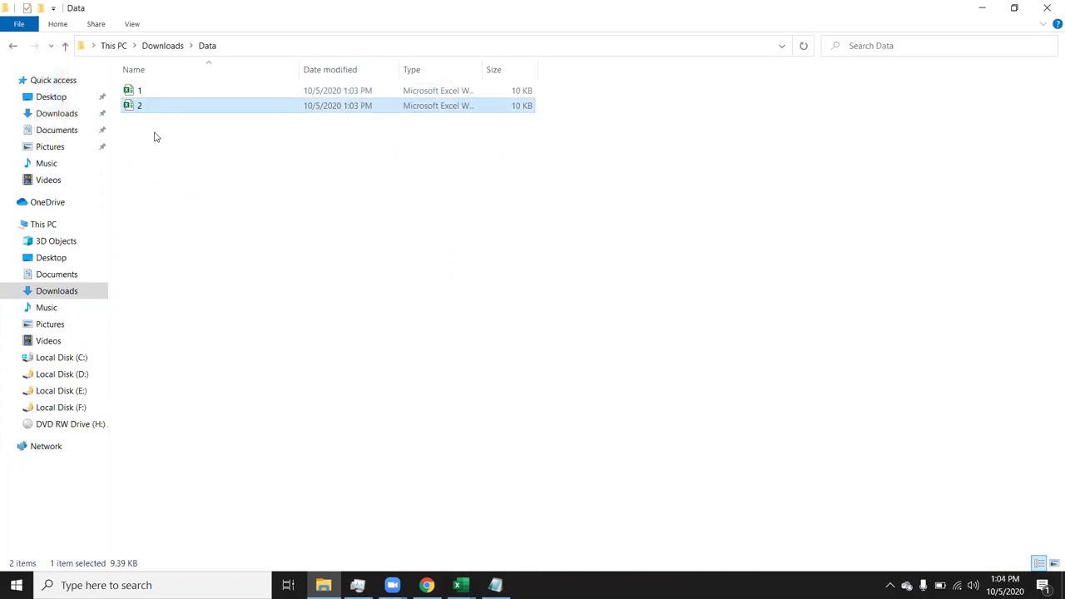
key("ctrl+v")
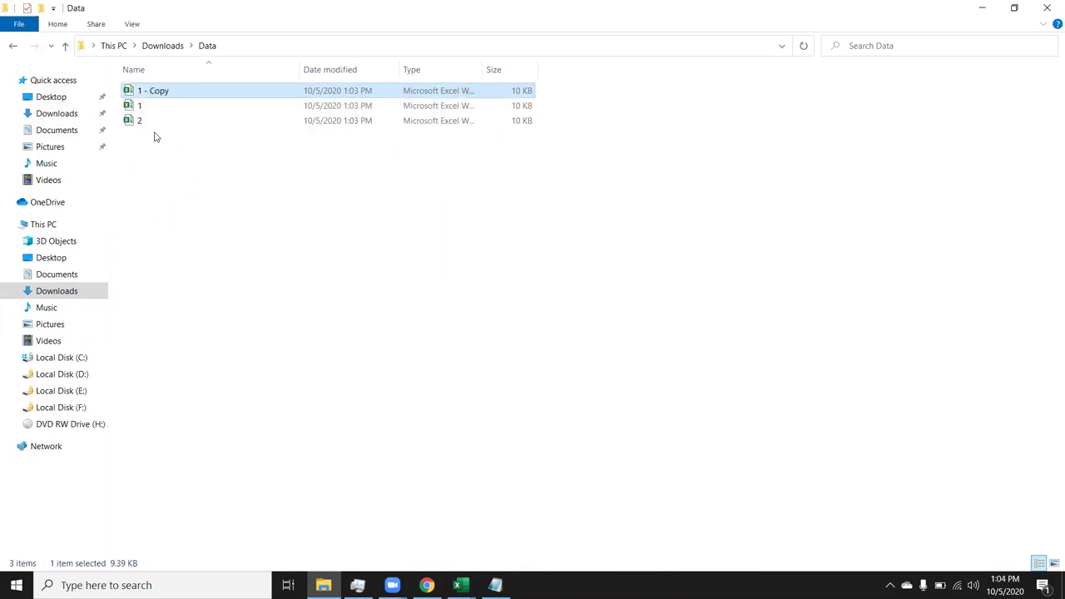
key("F2")
type("3")
key("Return")
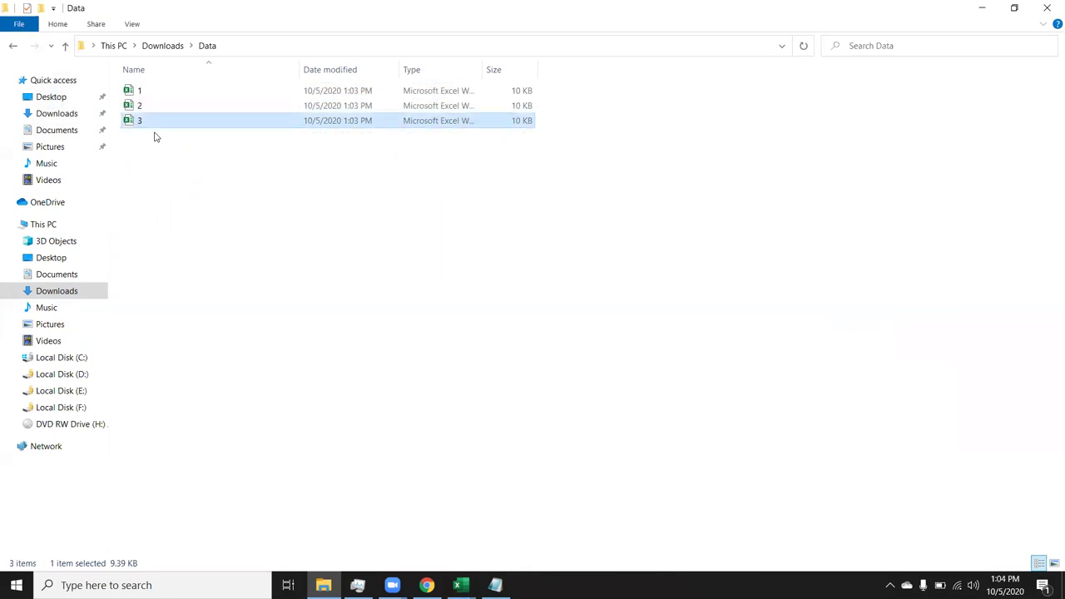
Make two more copies of the workbook and rename them 4 and 5.
key("F2")
key("Escape")
key("ctrl+v")
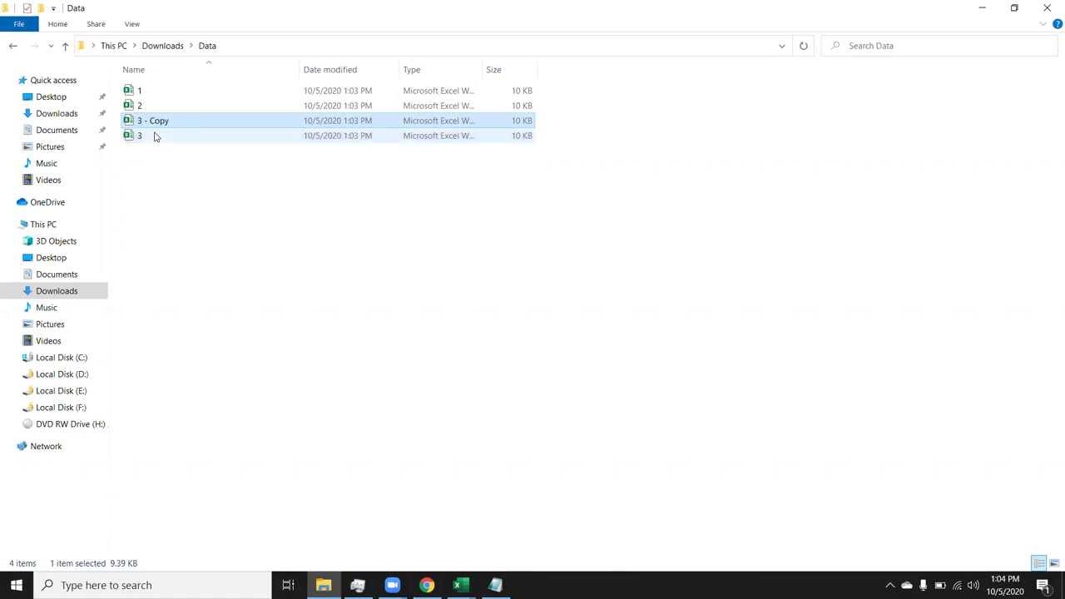
key("XF86AudioLowerVolume")
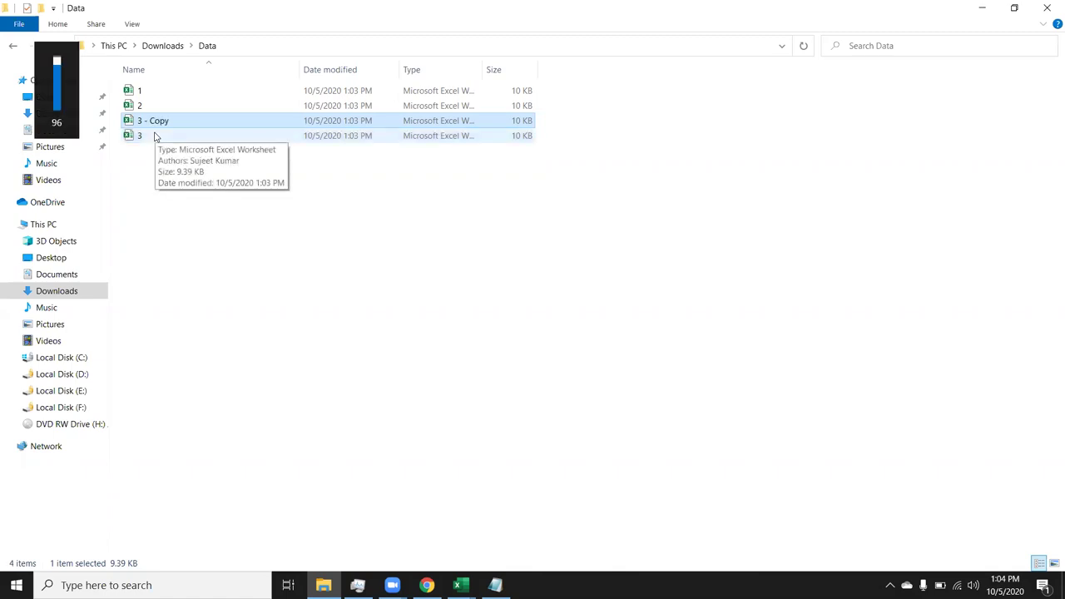
key("F2")
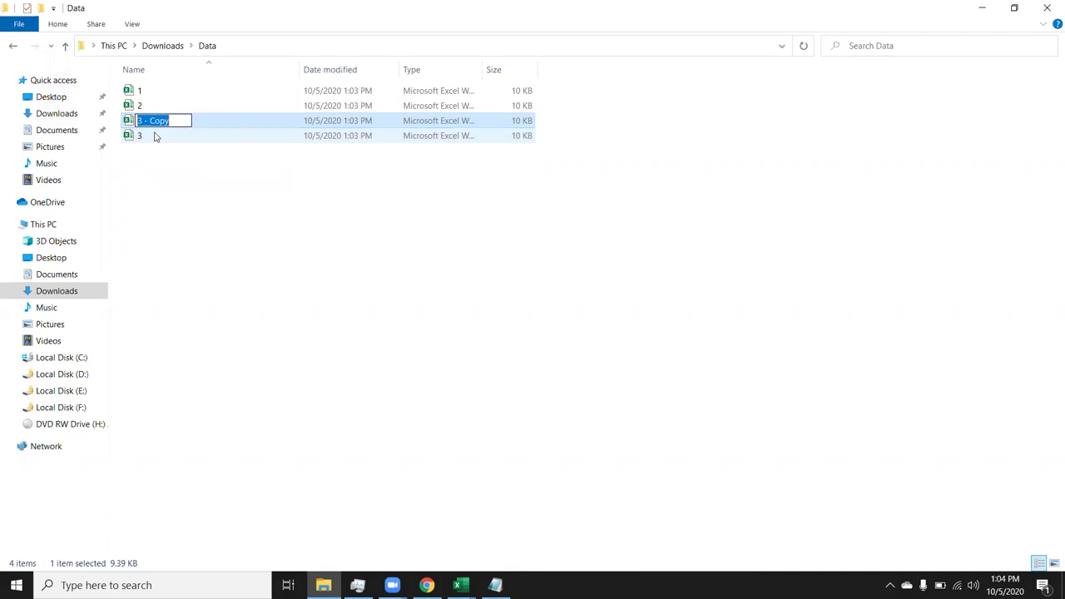
type("4")
key("Return")
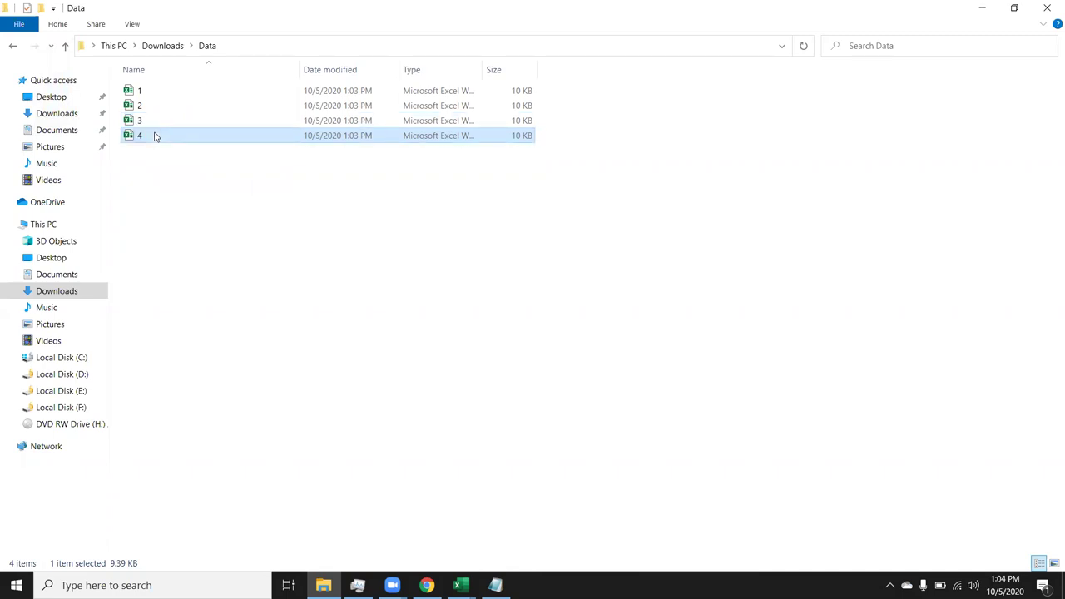
key("ctrl+c")
key("ctrl+v")
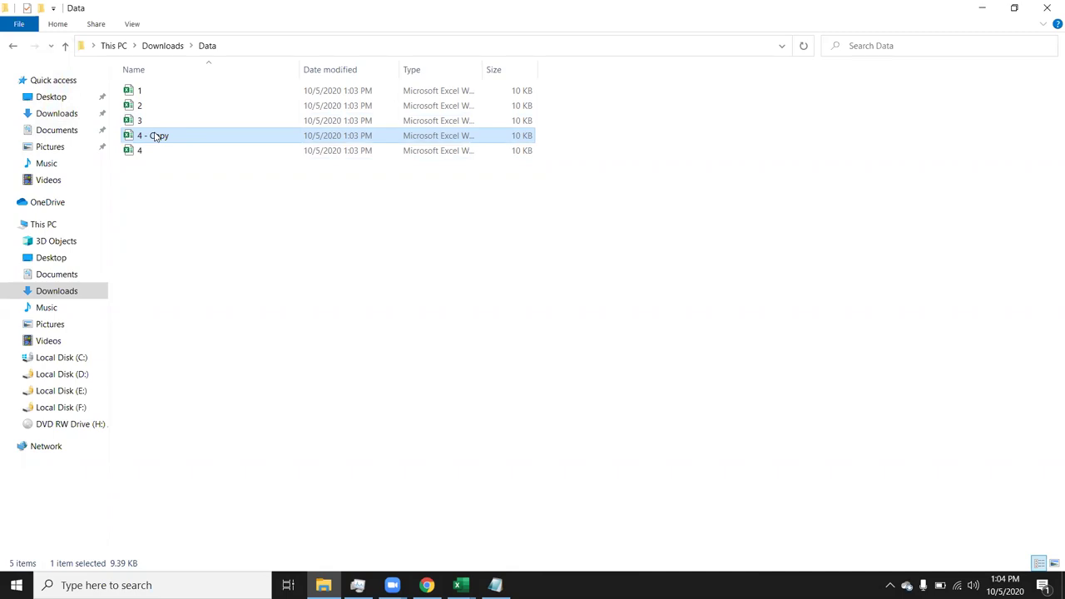
key("F2")
type("5")
key("Return")
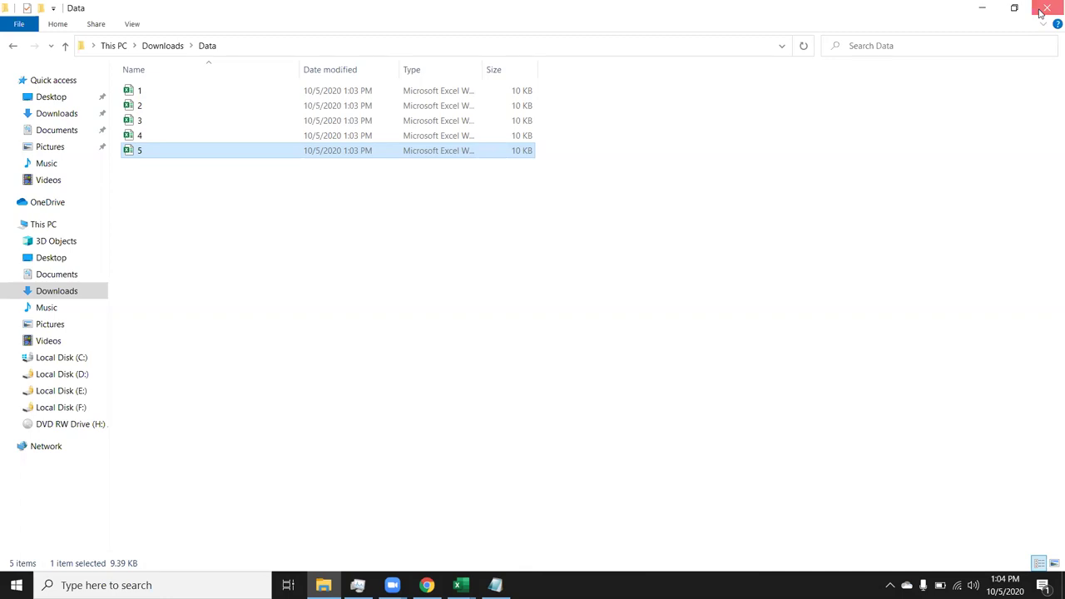
Close the Data folder window and bring the Book1 workbook to the front.
left_click(1042, 10)
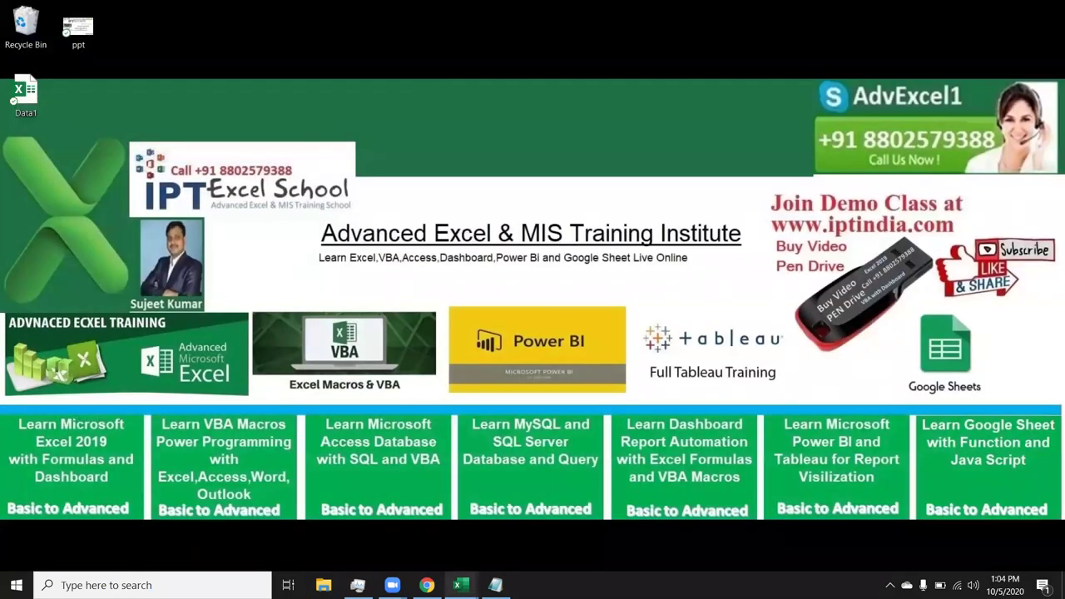
mouse_move(458, 585)
left_click(404, 517)
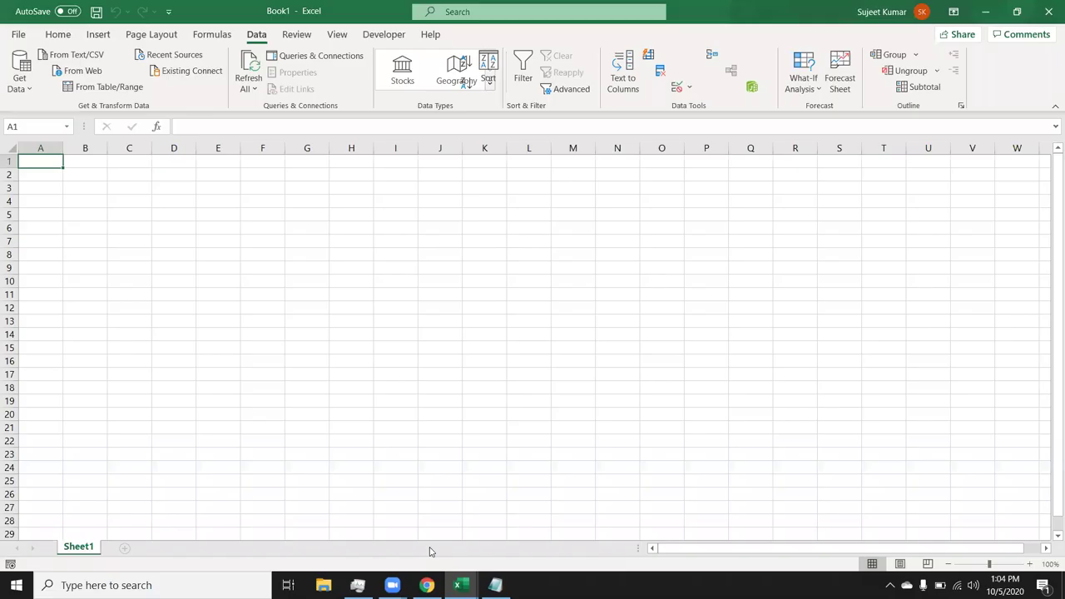
Start a Get Data From Folder import in Book1.
left_click(139, 402)
left_click(48, 166)
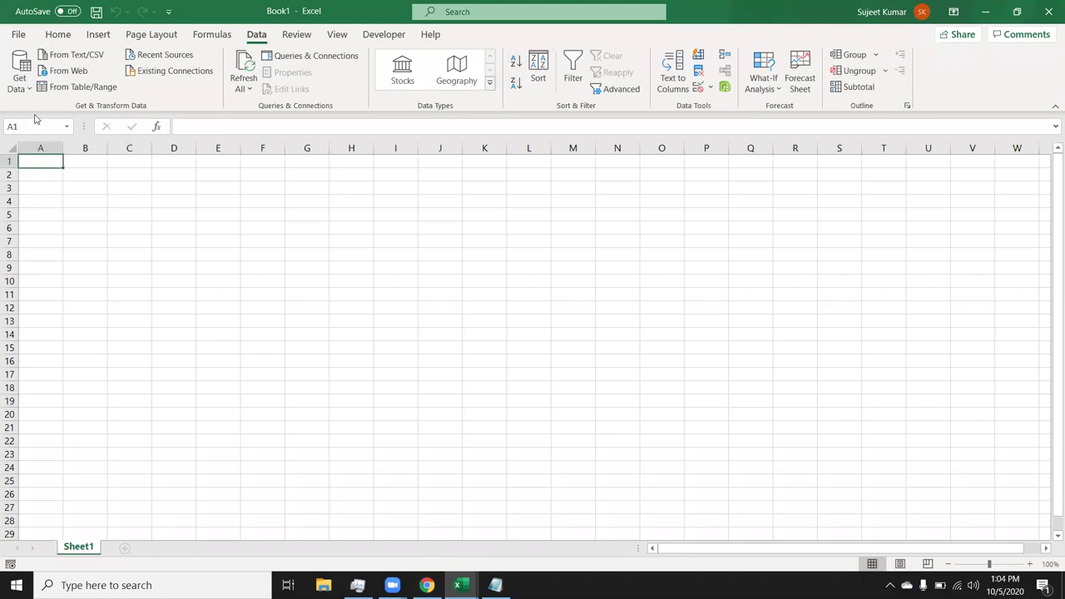
left_click(19, 73)
mouse_move(52, 114)
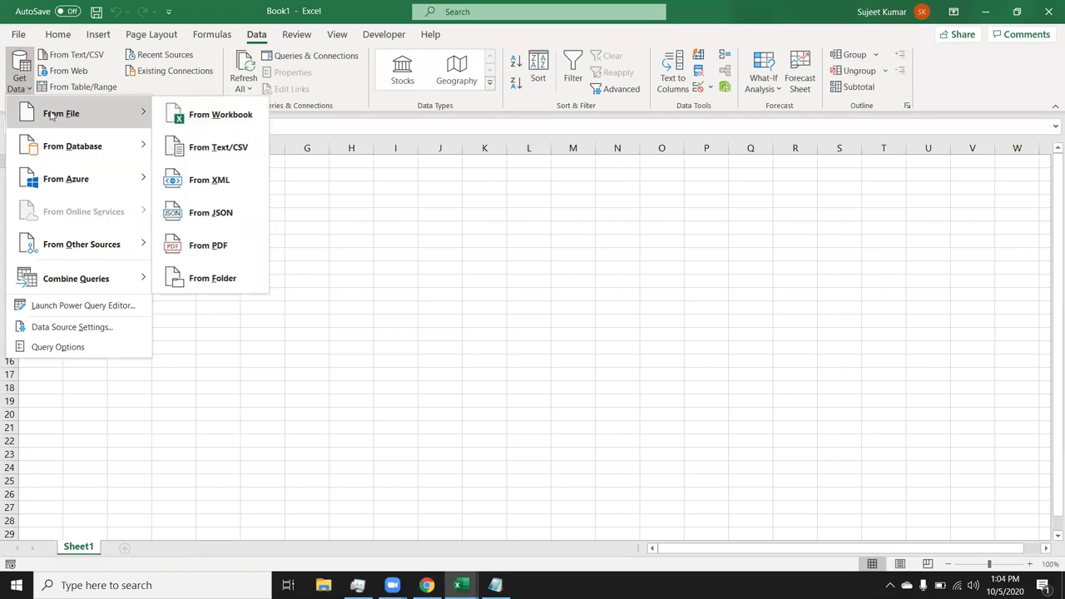
left_click(208, 286)
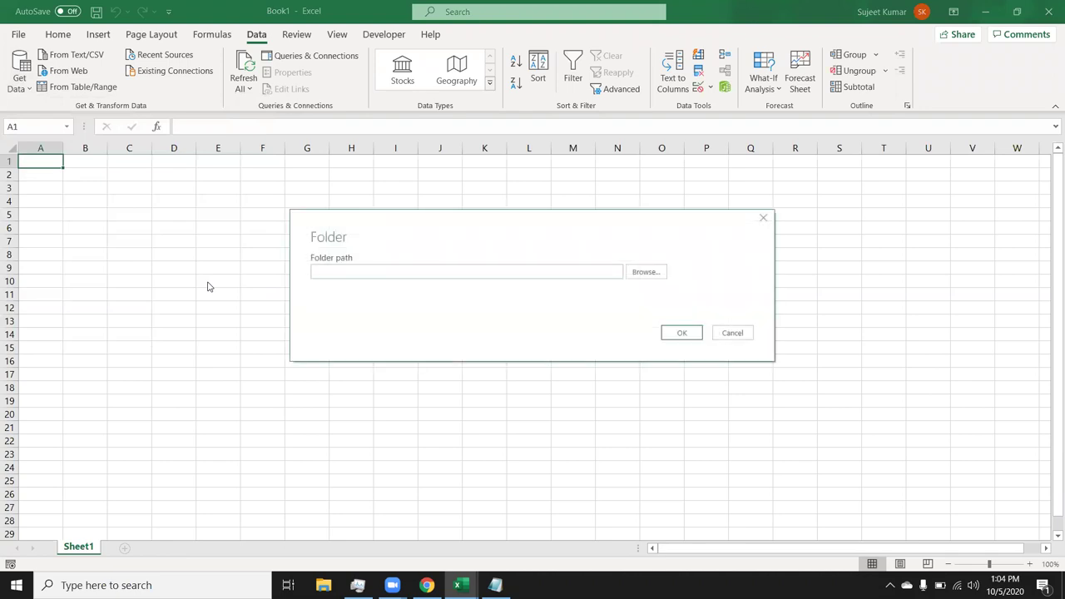
Browse to Downloads\Data and confirm it to list the five workbooks 1.xlsx to 5.xlsx.
left_click(635, 276)
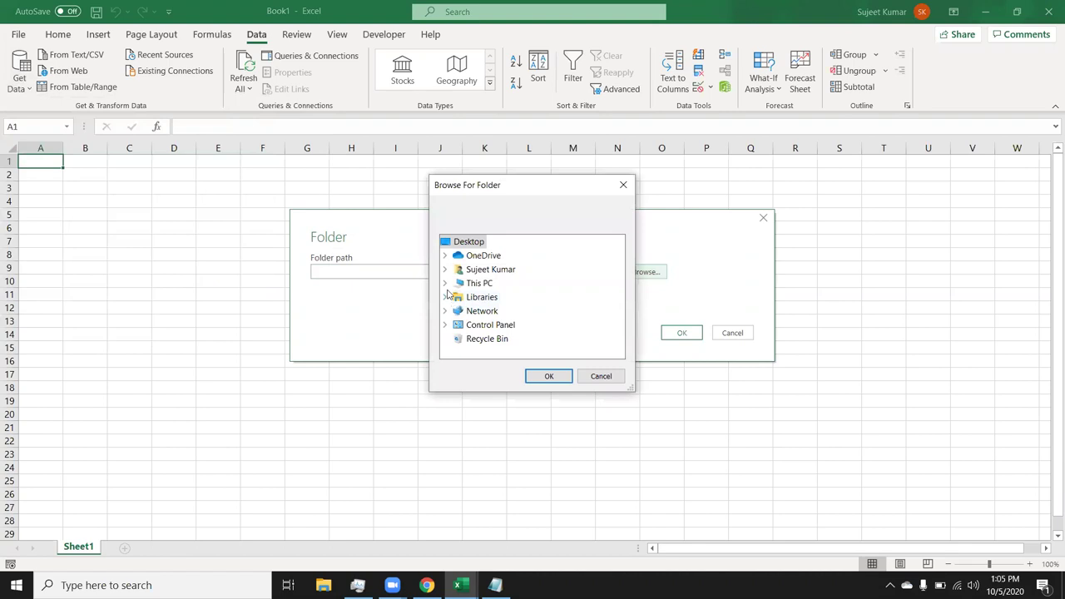
left_click(448, 273)
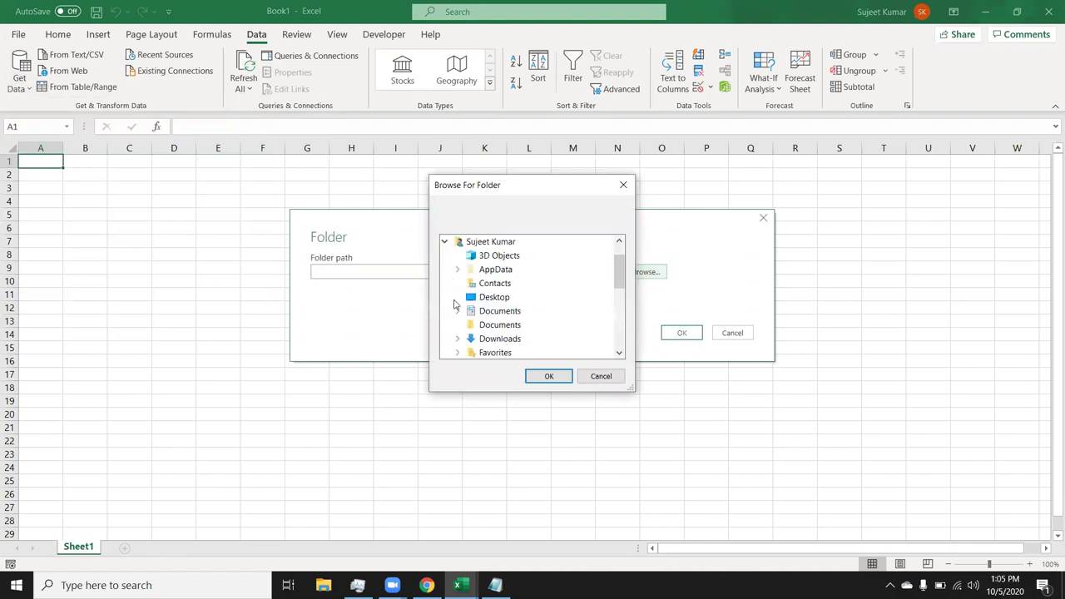
left_click(472, 326)
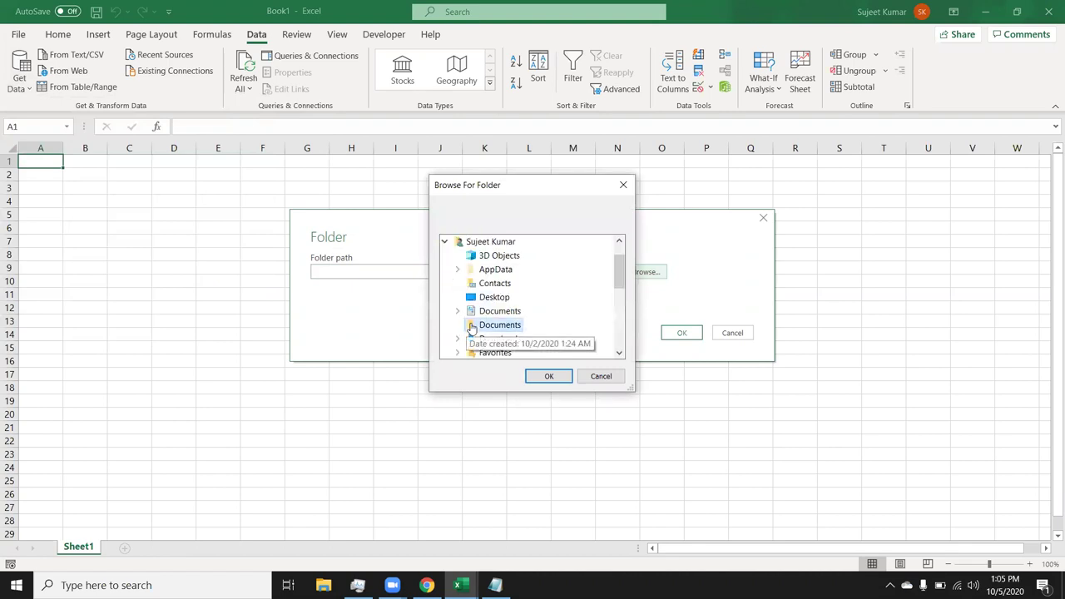
left_click(470, 338)
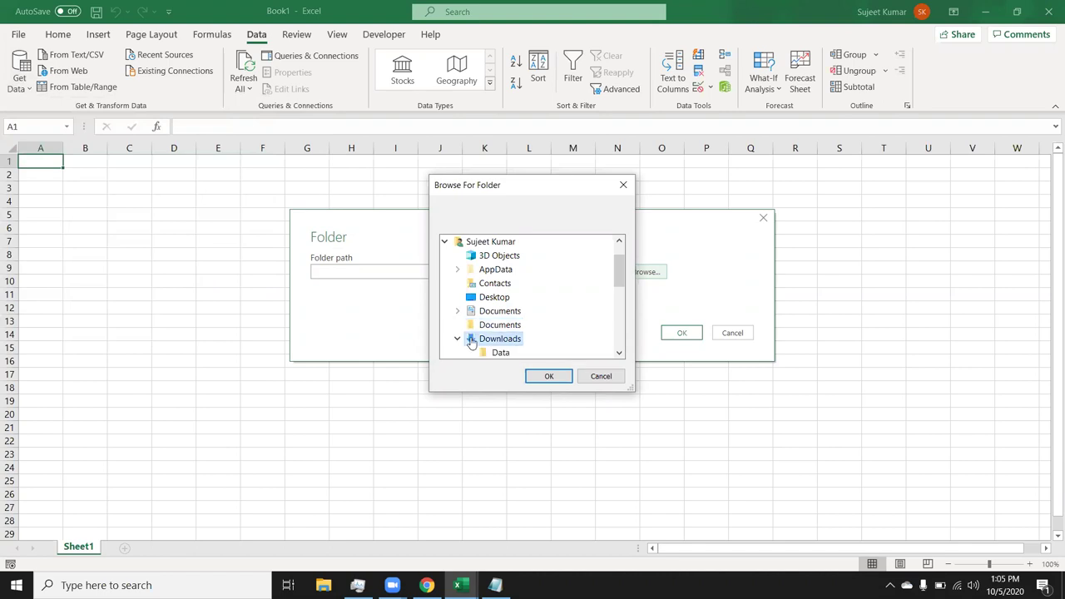
left_click(484, 354)
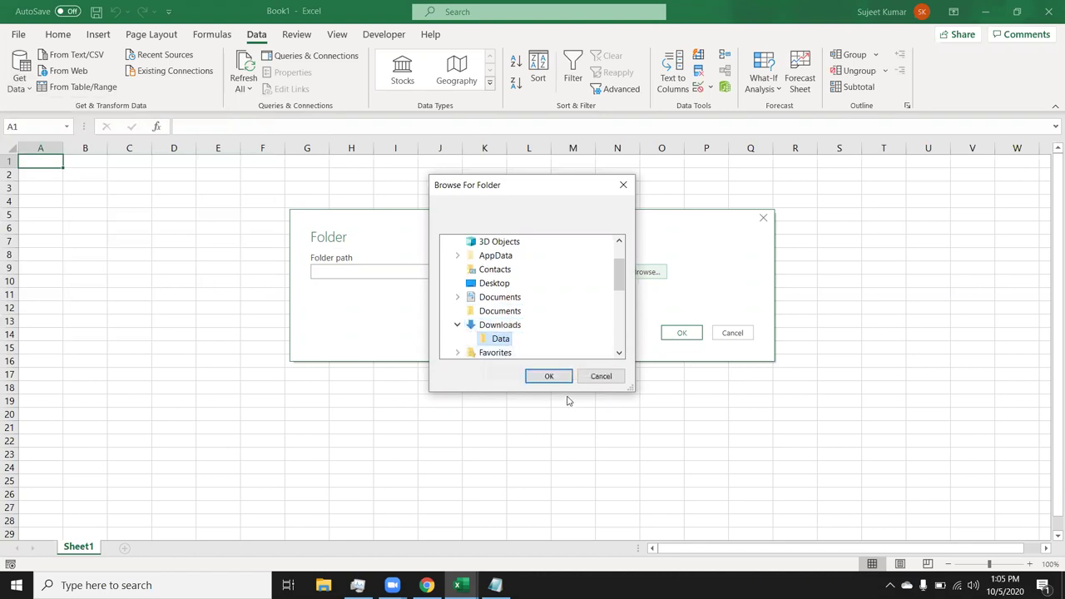
left_click(555, 381)
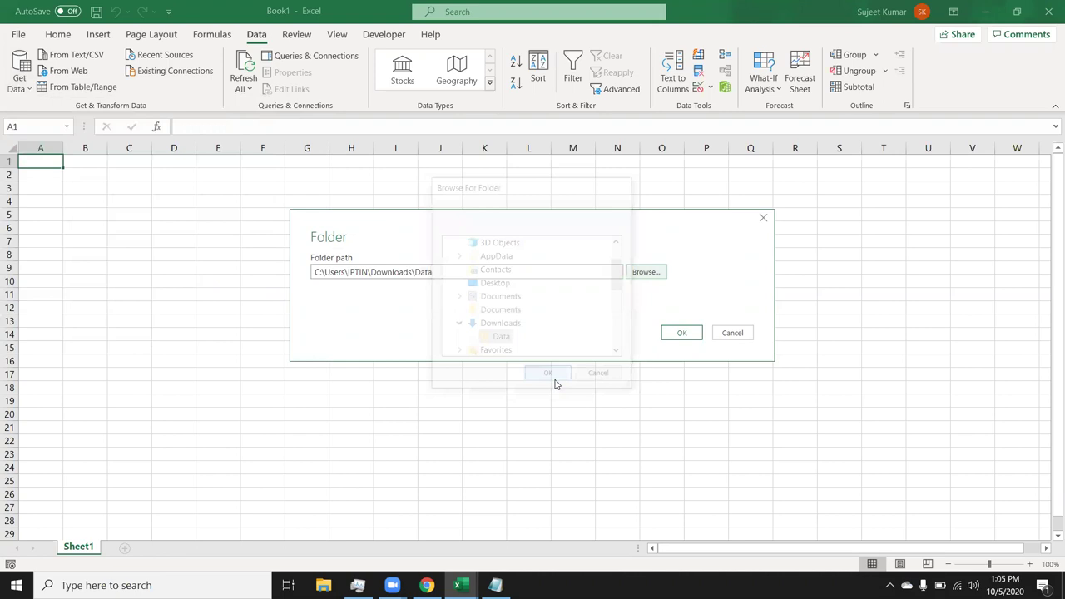
left_click(671, 338)
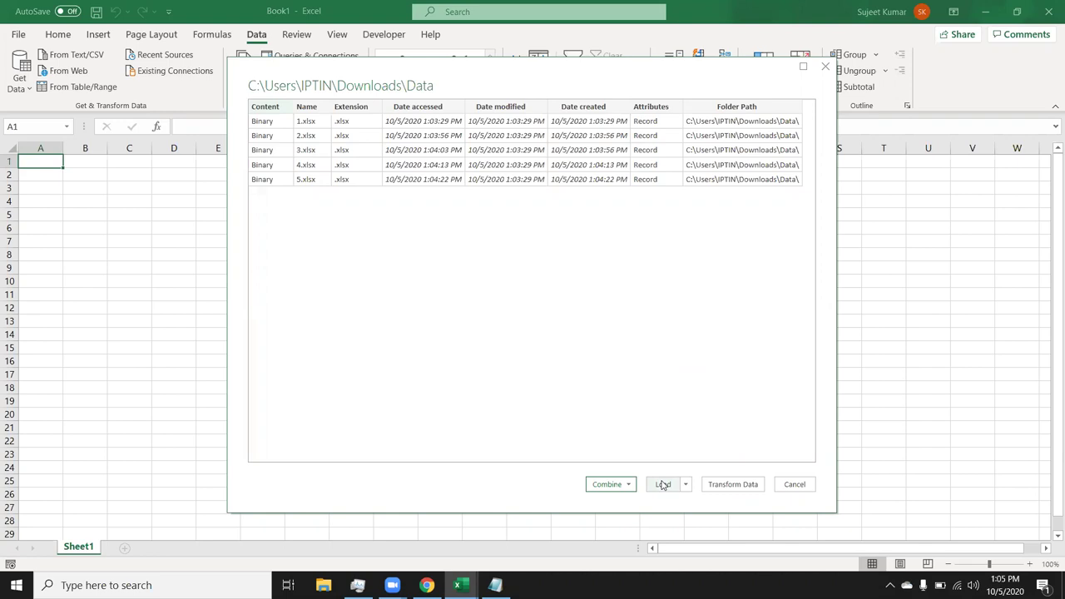
Combine & Load the folder's files using 1.xlsx as the sample and Sheet1 as the data.
left_click(608, 489)
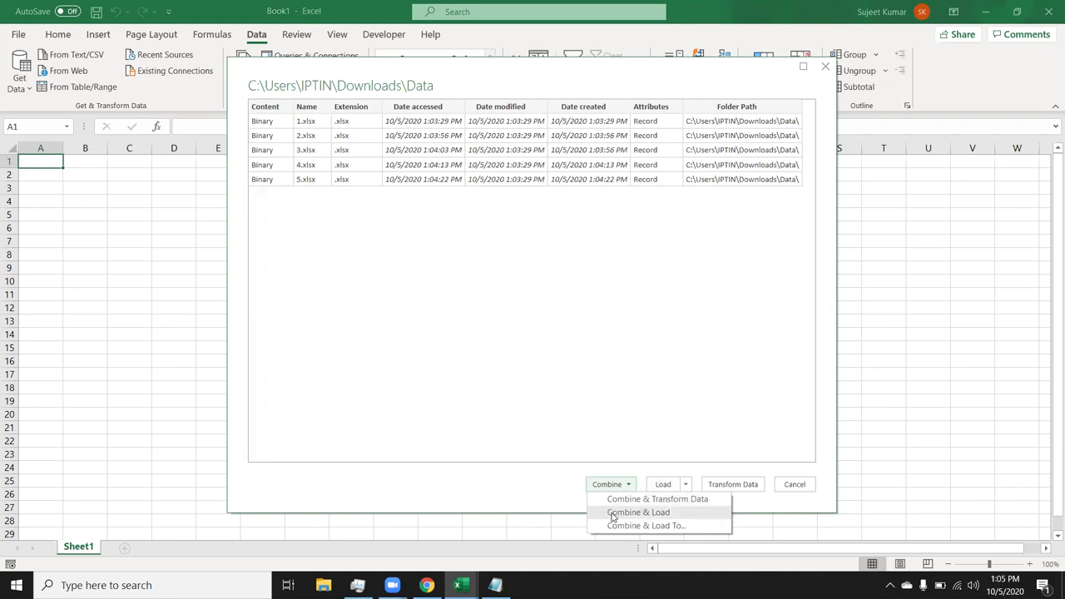
left_click(612, 514)
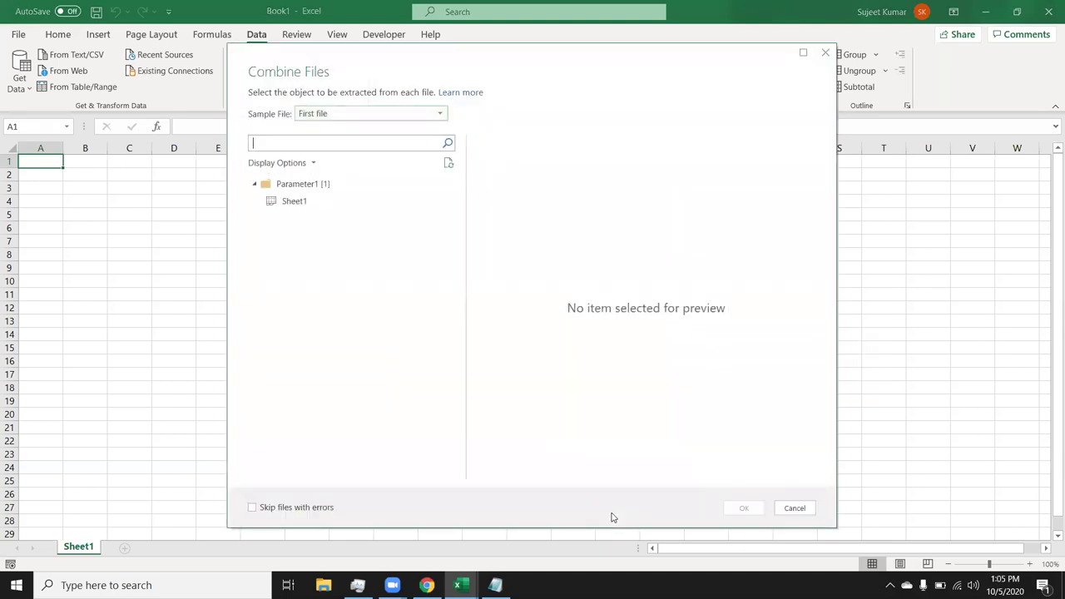
left_click(326, 116)
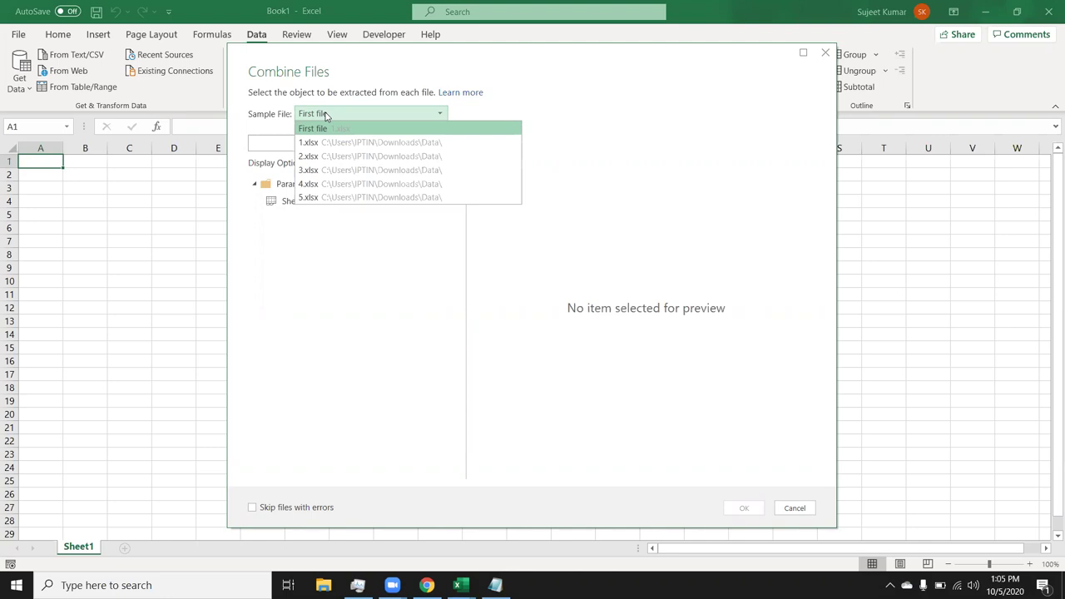
left_click(326, 141)
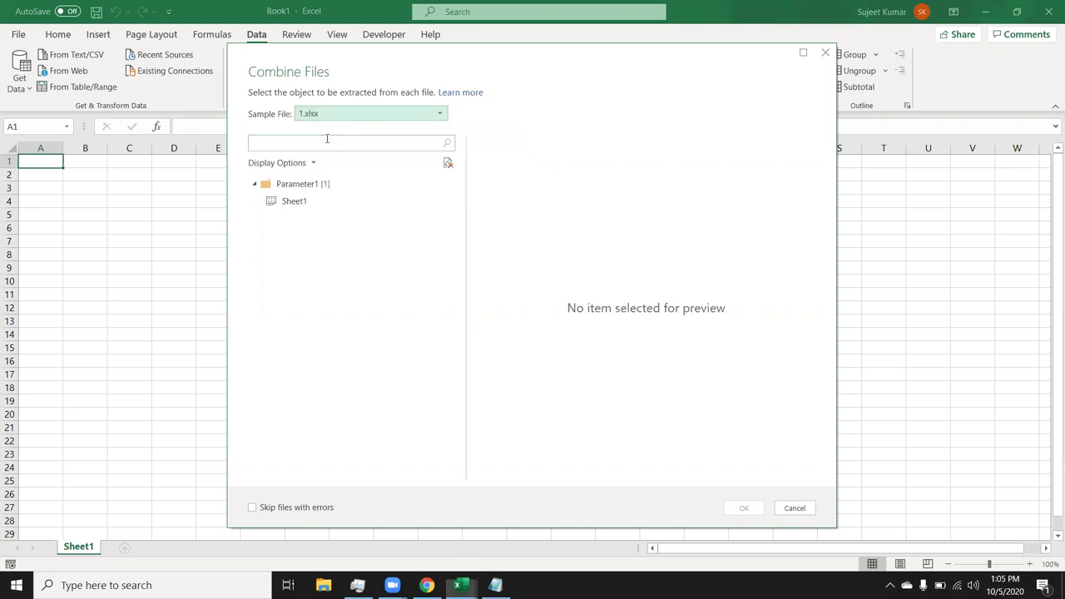
left_click(304, 203)
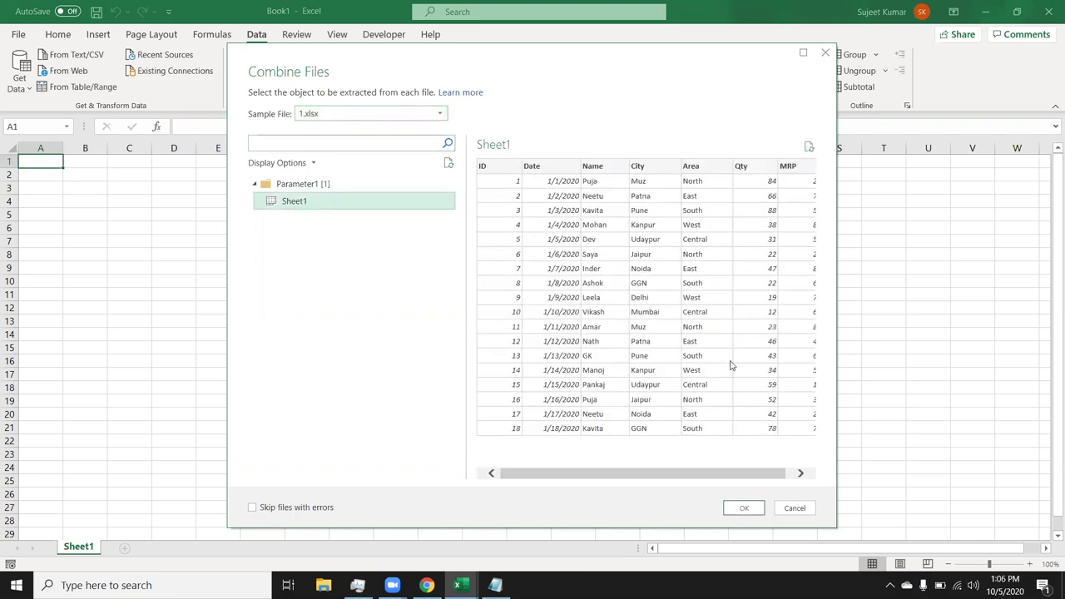
left_click(747, 508)
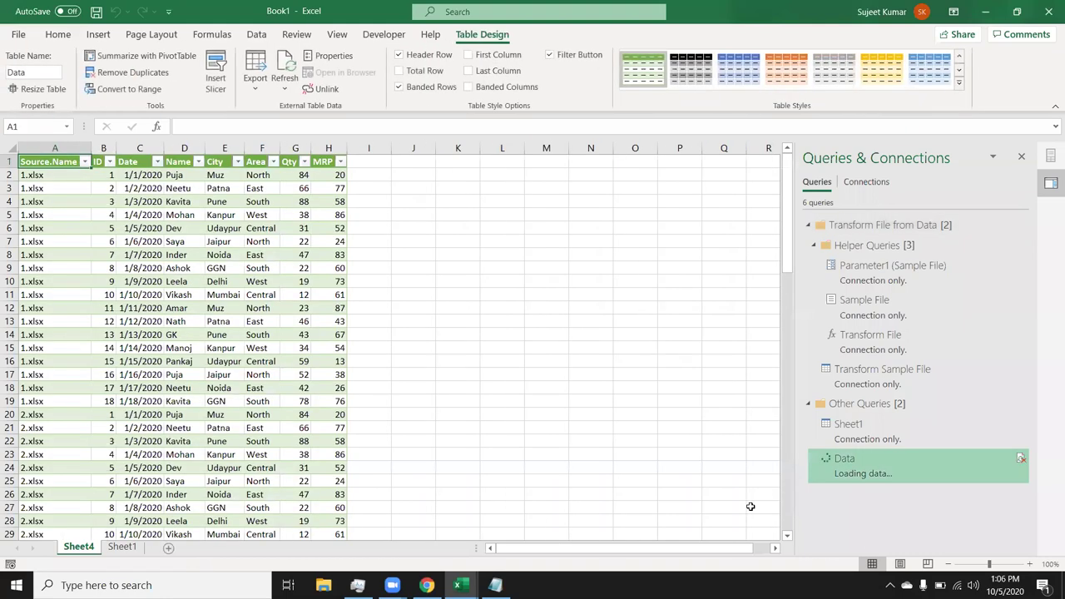
Check the combined Data table's 90 rows from top to bottom, then open File Explorer.
key("Down")
key("Down")
key("Down")
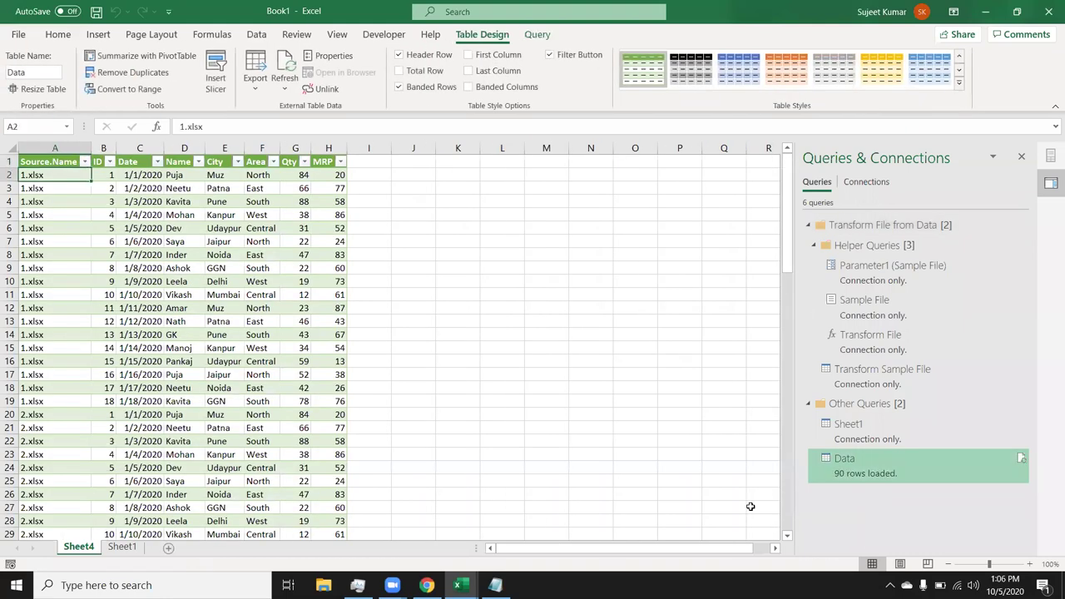
key("Down")
key("Down")
key("Down")
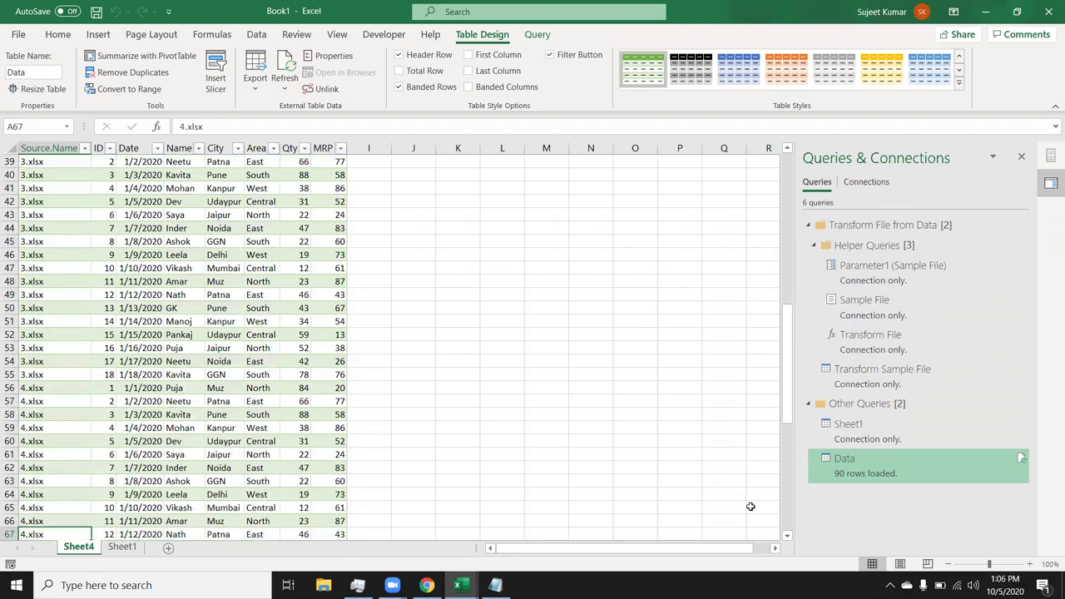
key("Down")
key("Down")
key("Down")
key("Down")
key("Down")
key("Down")
key("Down")
key("Down")
key("Down")
key("Up")
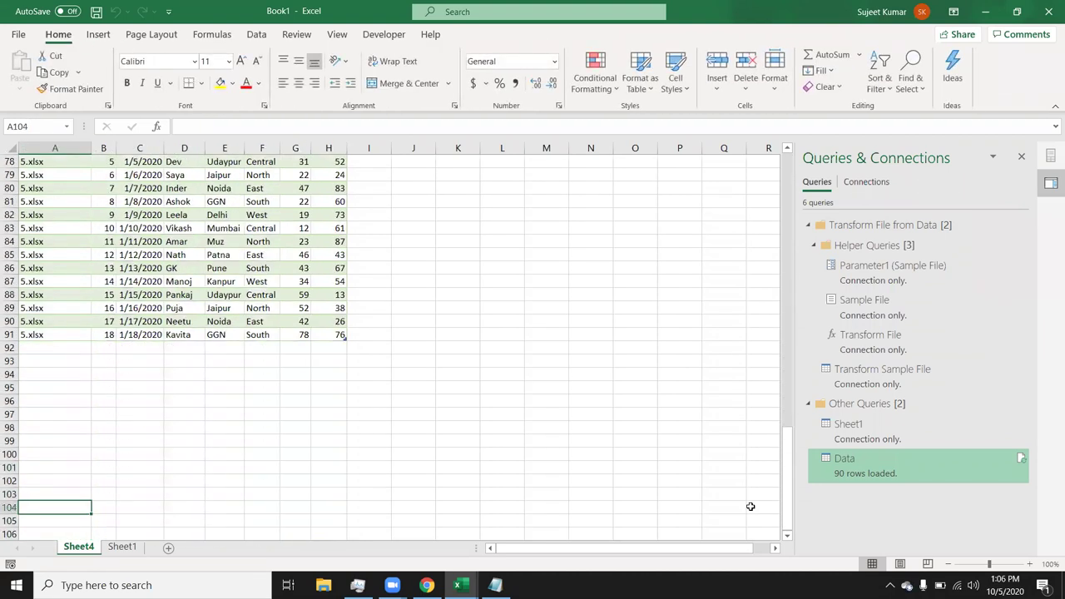
key("Up")
key("Up")
key("Up")
key("Up")
key("Up")
key("Up")
key("Up")
key("Up")
key("Up")
key("Up")
key("Up")
key("Up")
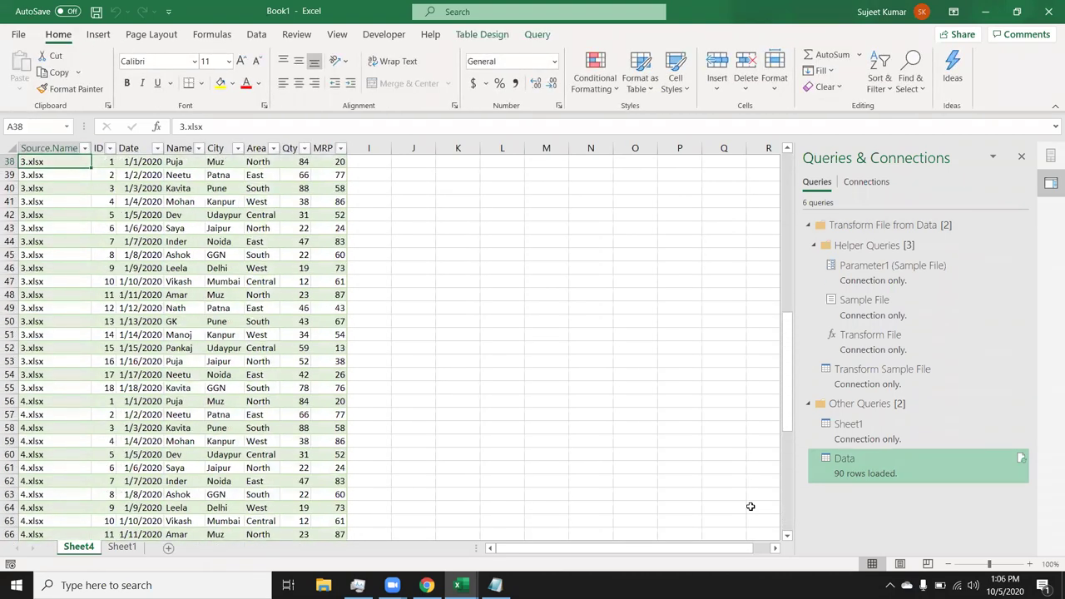
key("Up")
key("Up")
key("Up")
key("Up")
key("Up")
key("Up")
key("Up")
key("Up")
key("Up")
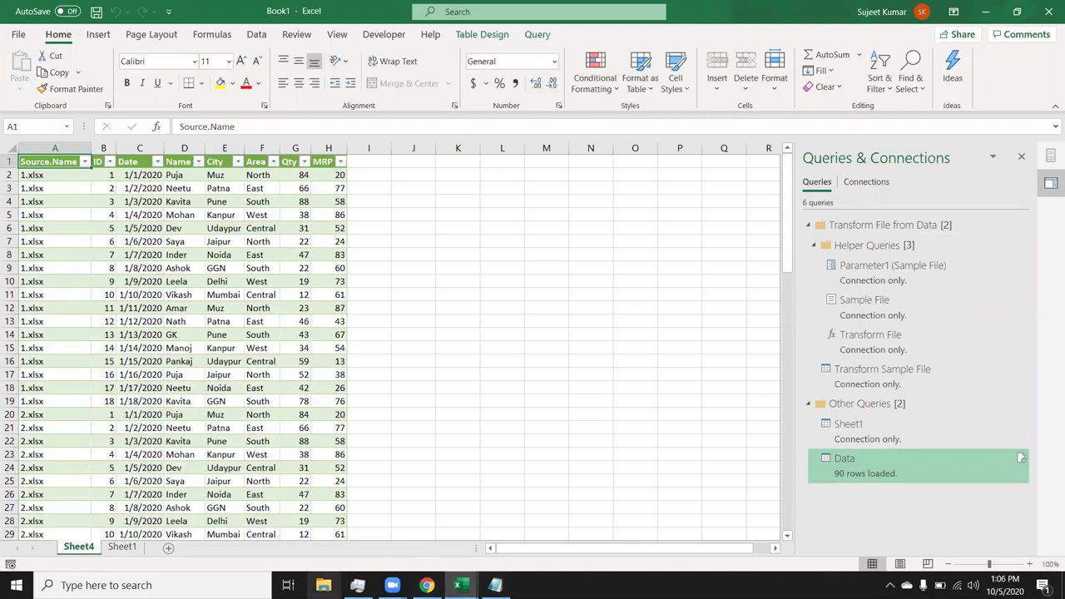
left_click(323, 585)
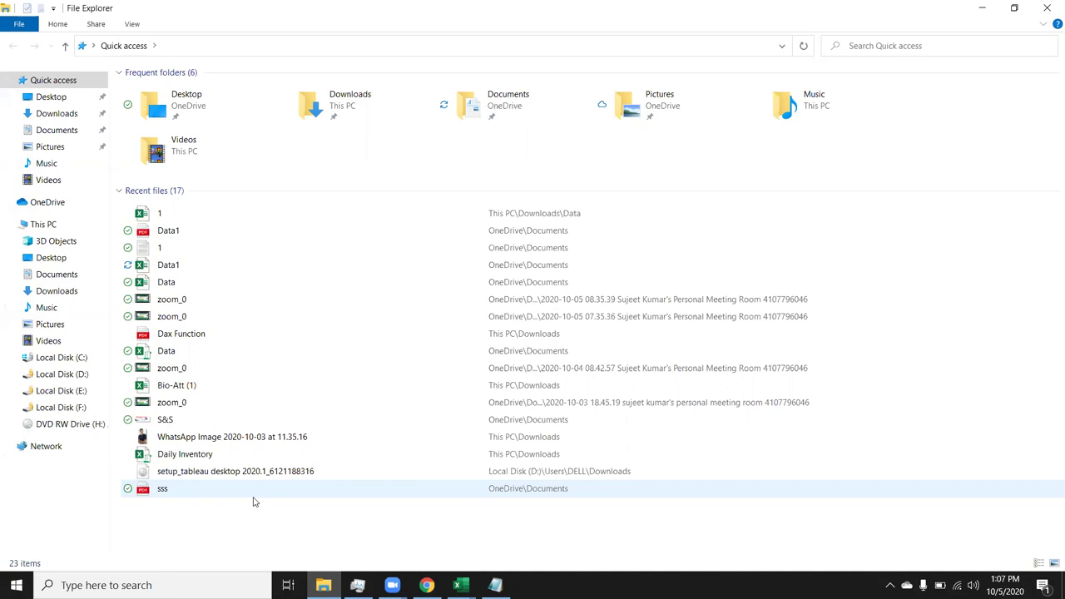
Duplicate workbook 5 in Downloads\Data as a new workbook named 6, then return to Excel.
left_click(65, 280)
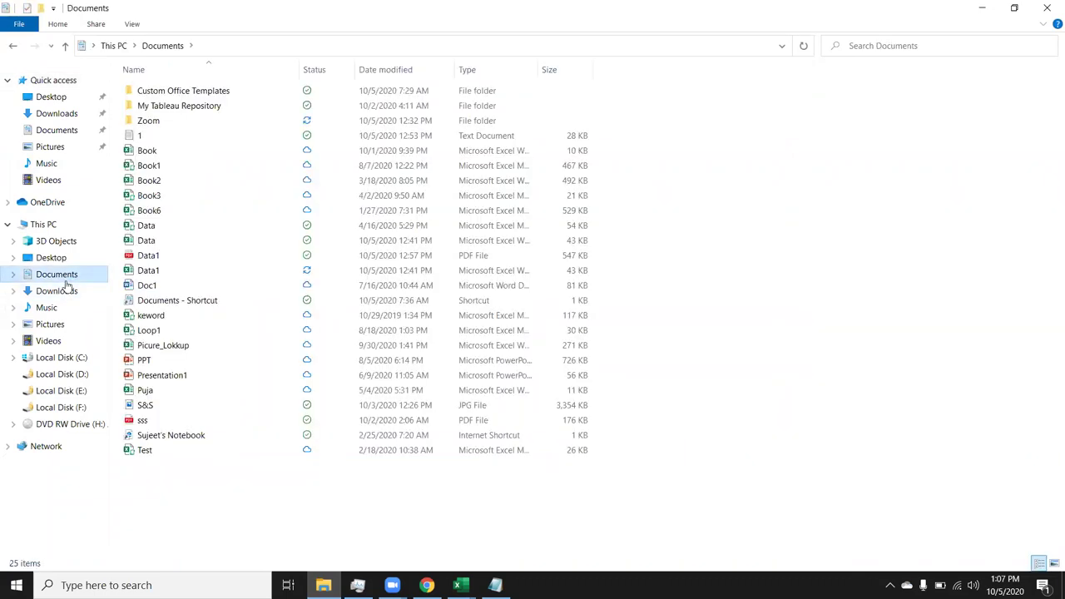
left_click(67, 291)
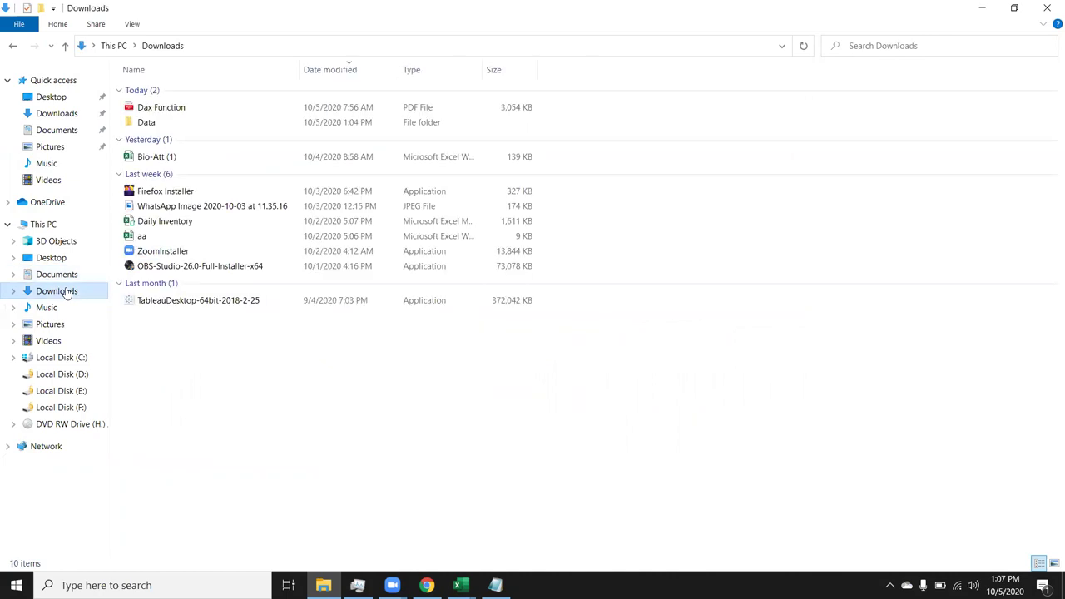
double_click(171, 124)
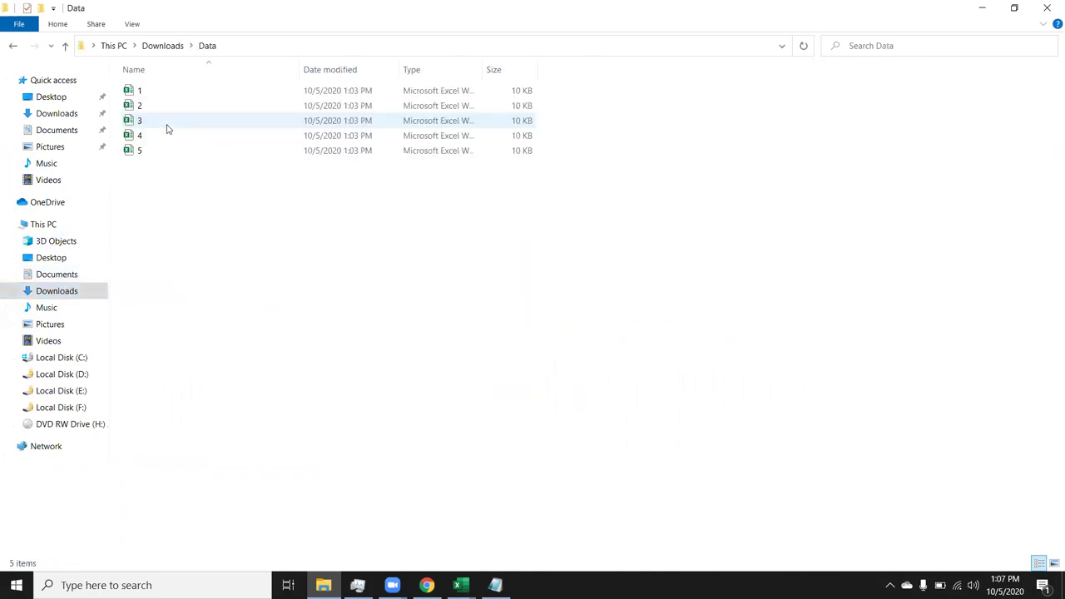
left_click(162, 150)
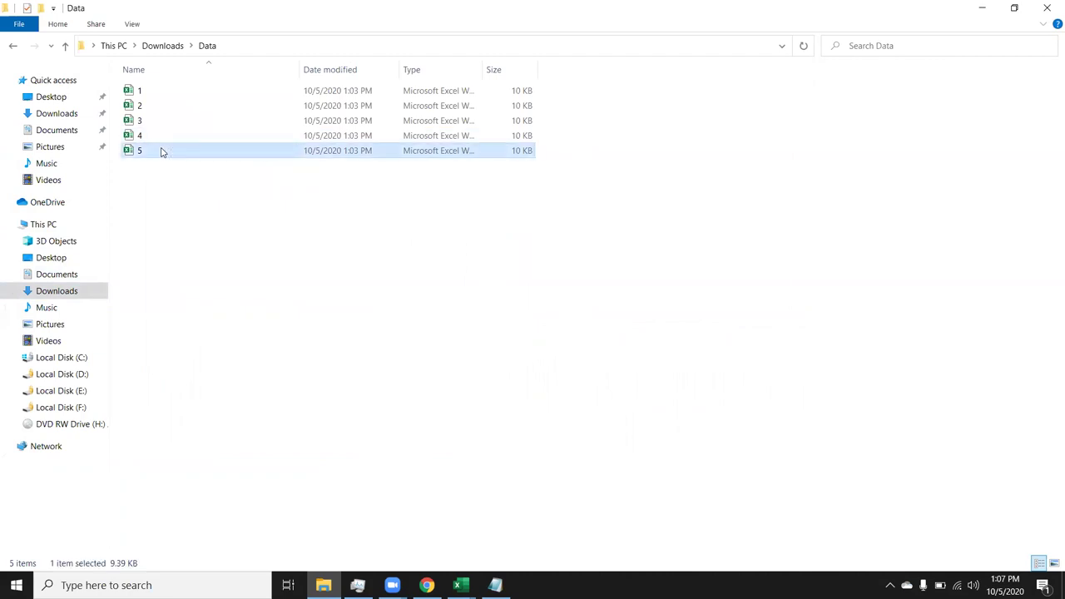
left_click(159, 204)
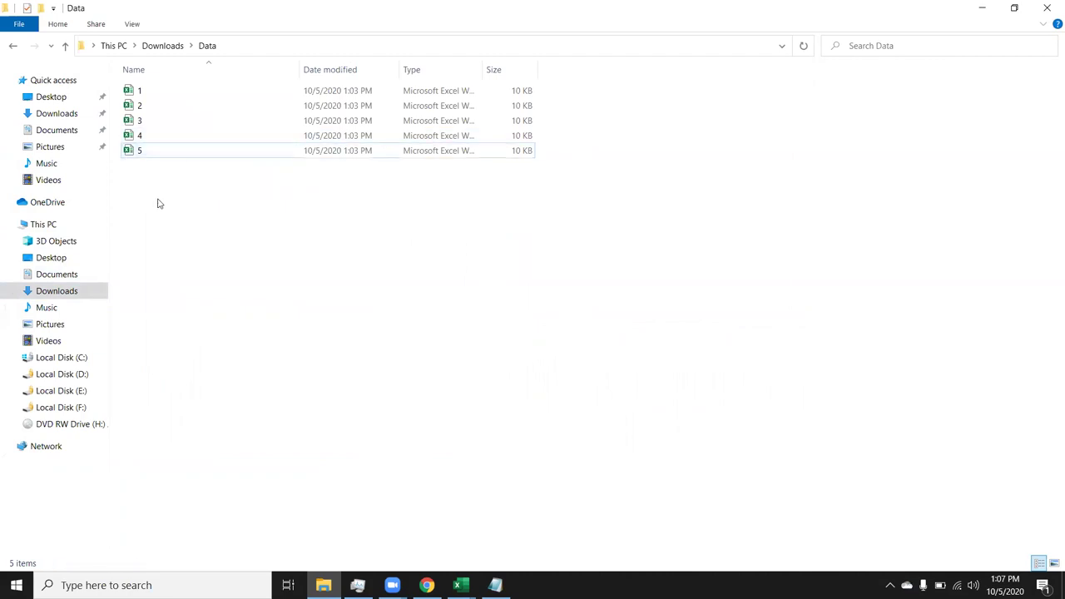
key("ctrl+v")
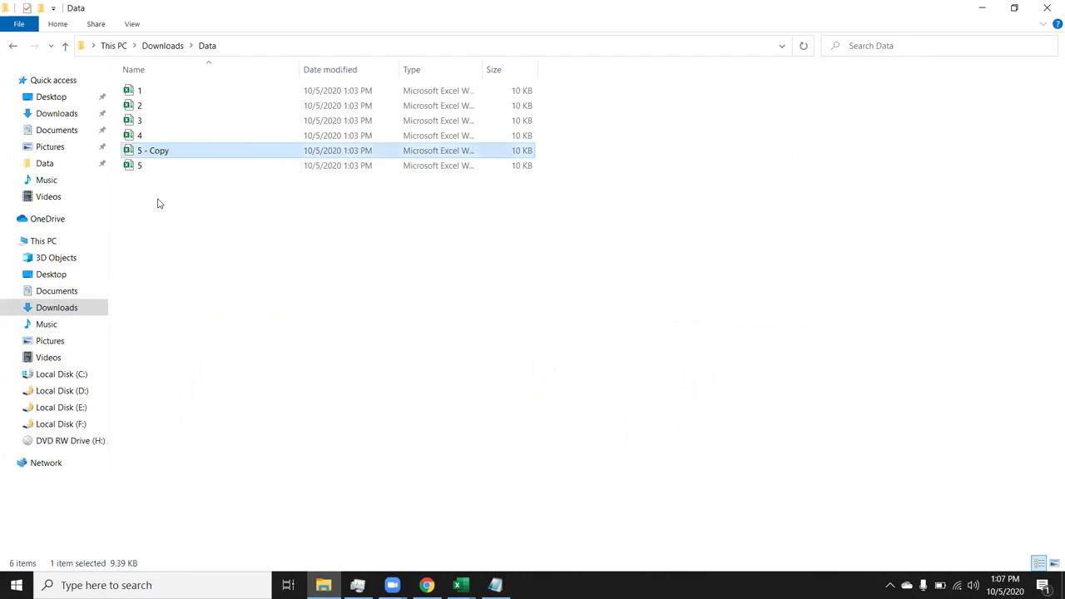
key("XF86AudioLowerVolume")
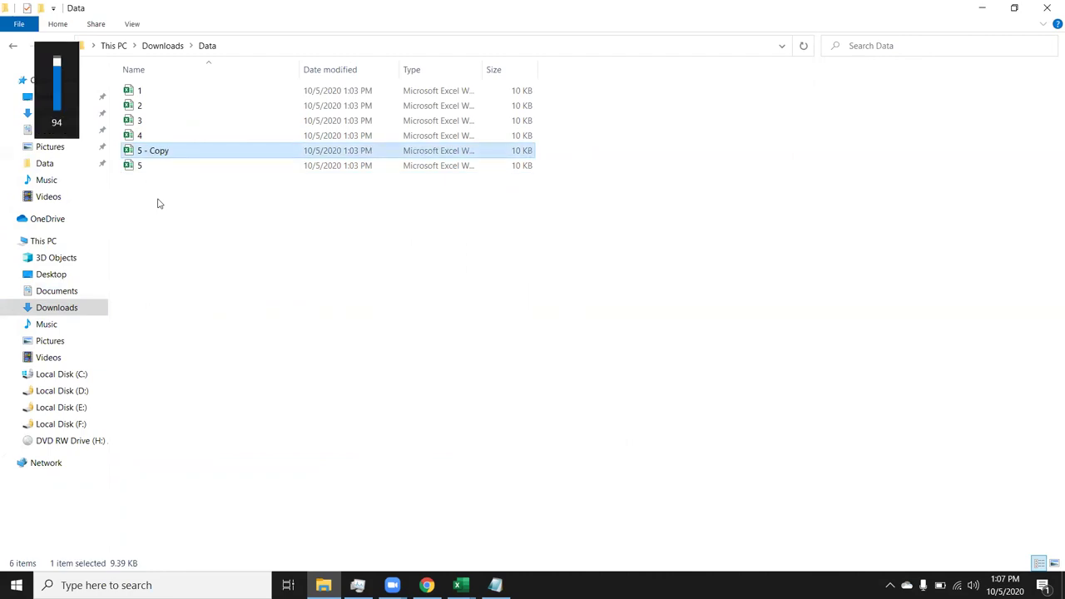
key("F2")
type("6")
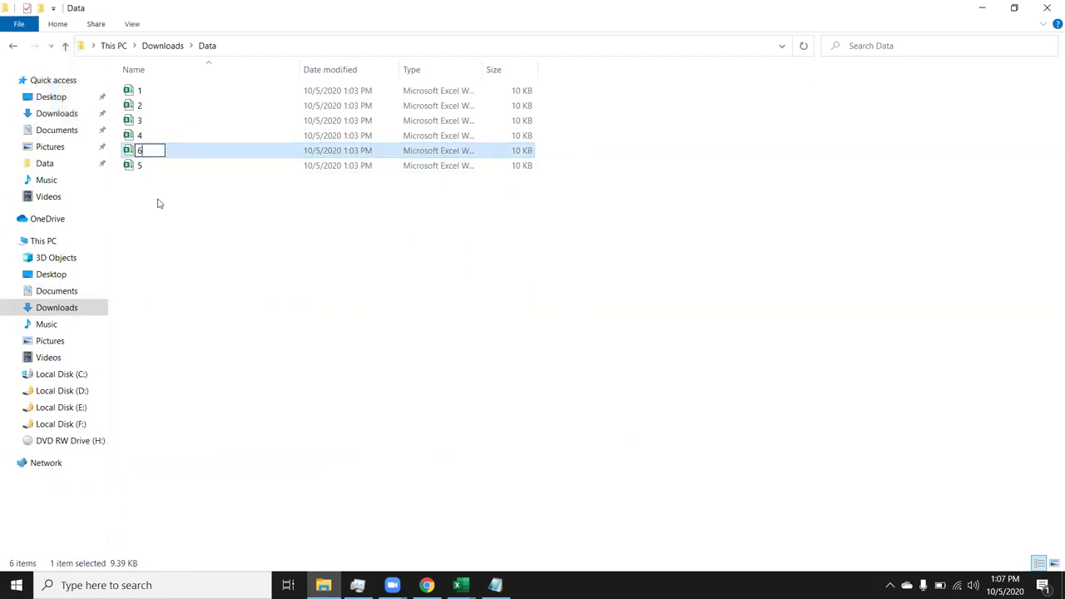
key("Return")
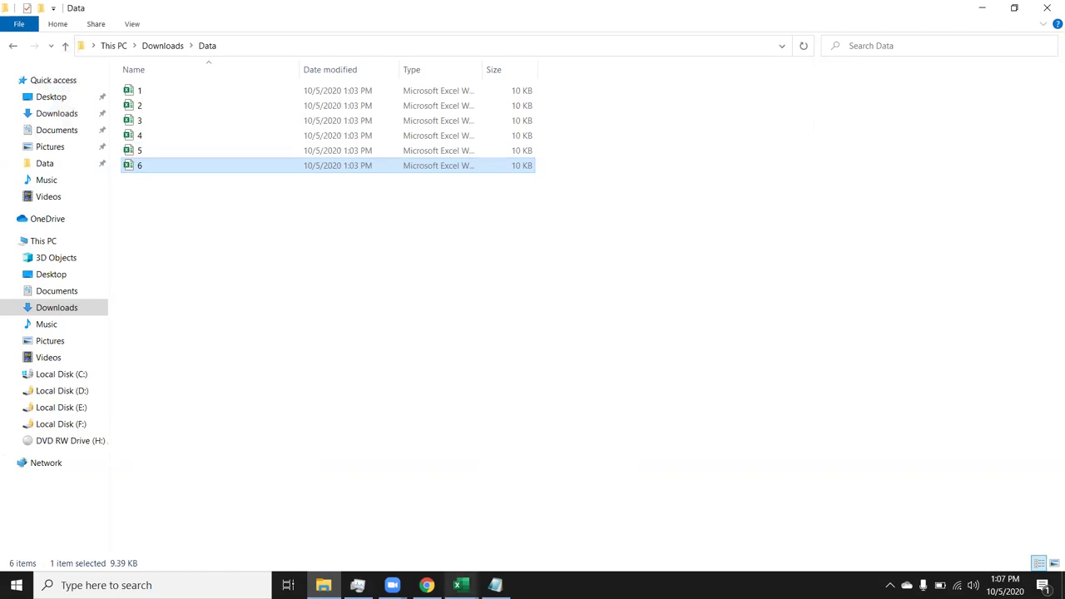
left_click(458, 584)
left_click(502, 545)
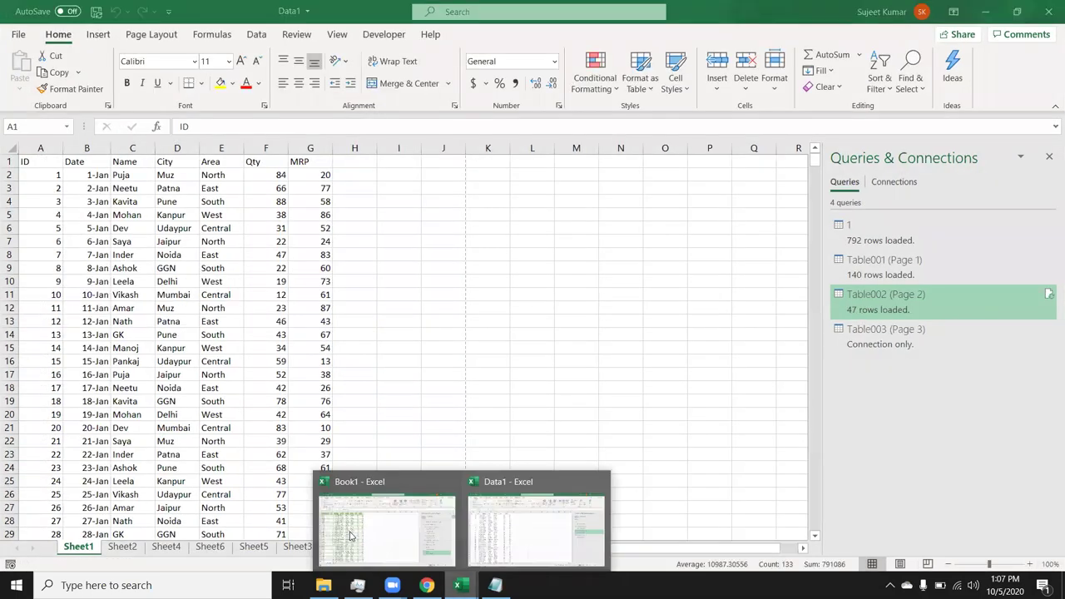
Refresh the combined Data table in Book1 so it picks up the new 6.xlsx workbook.
left_click(354, 536)
left_click(155, 348)
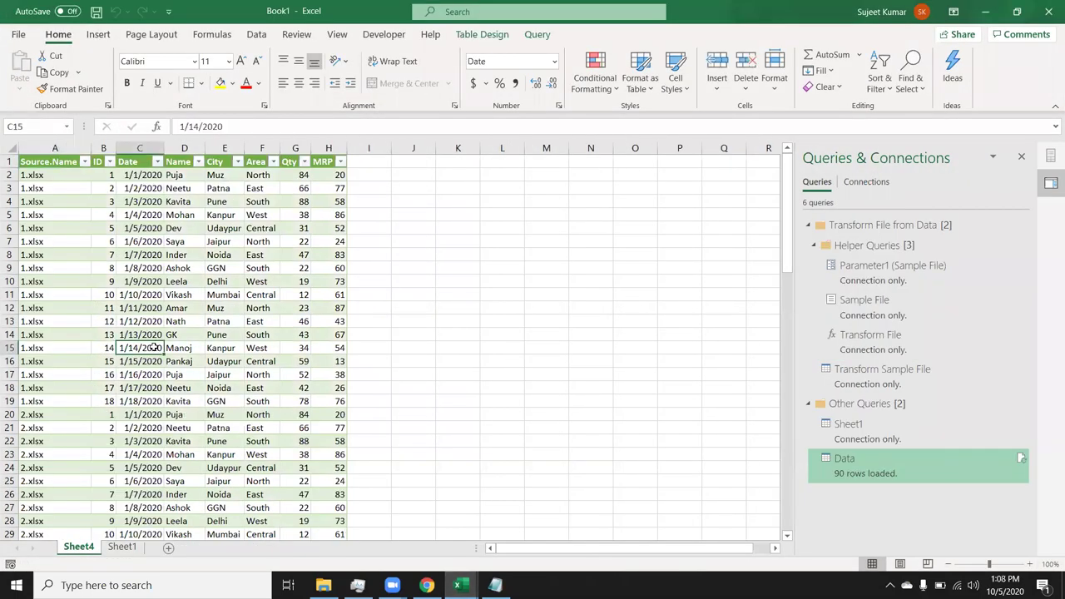
right_click(154, 348)
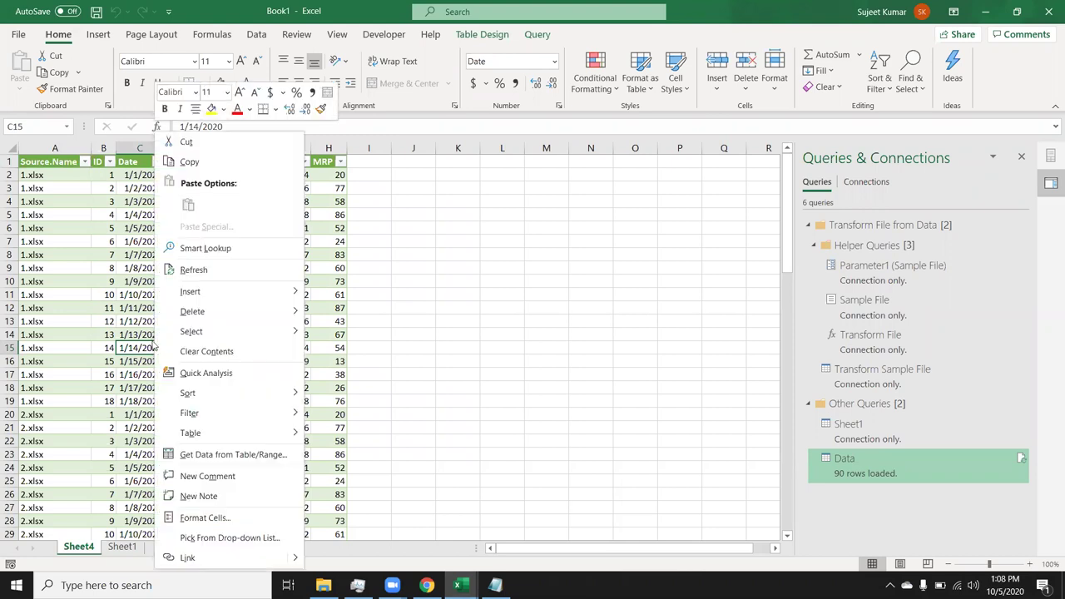
left_click(191, 271)
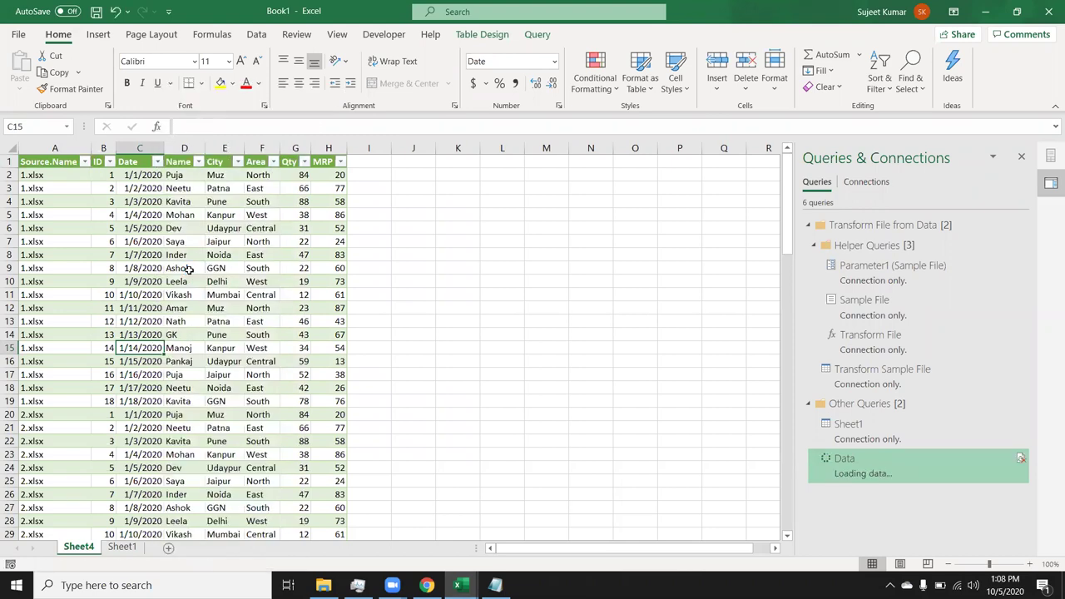
Confirm the table now ends with 6.xlsx's records at 108 rows, then show the desktop.
key("Down")
key("Down")
key("Down")
key("Down")
key("Down")
key("Down")
key("Down")
key("Down")
key("Down")
key("Down")
key("Down")
key("Down")
key("Down")
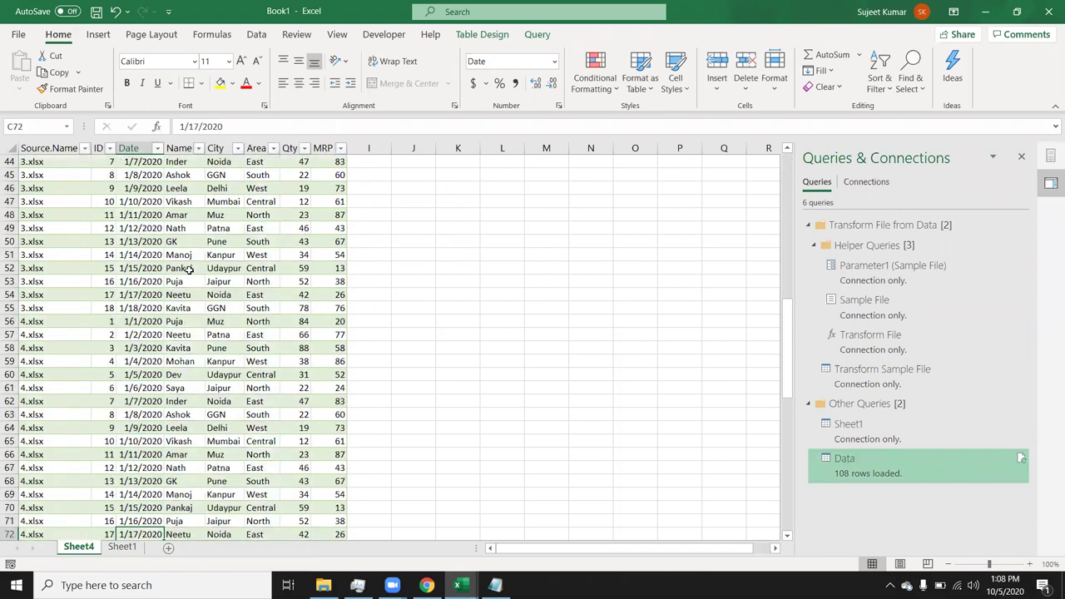
key("Down")
key("Down")
key("Down")
key("Down")
key("Down")
key("Down")
key("Down")
key("Down")
key("Down")
key("Up")
key("Up")
key("Up")
key("Up")
key("Up")
key("Up")
key("Up")
key("Up")
key("Up")
key("Up")
key("Up")
key("Down")
key("Down")
key("Down")
key("Down")
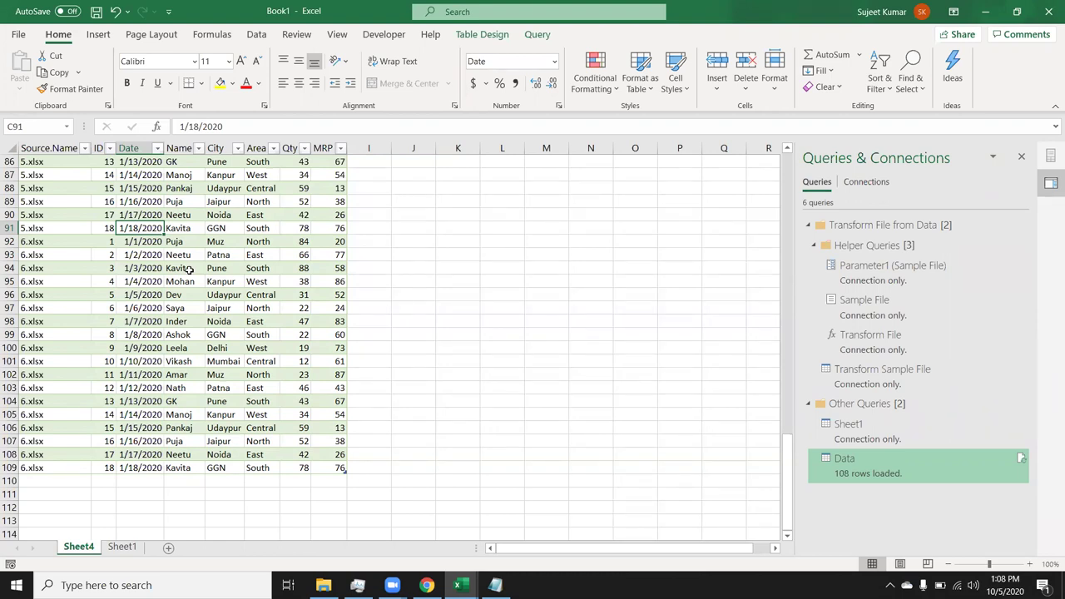
key("super+d")
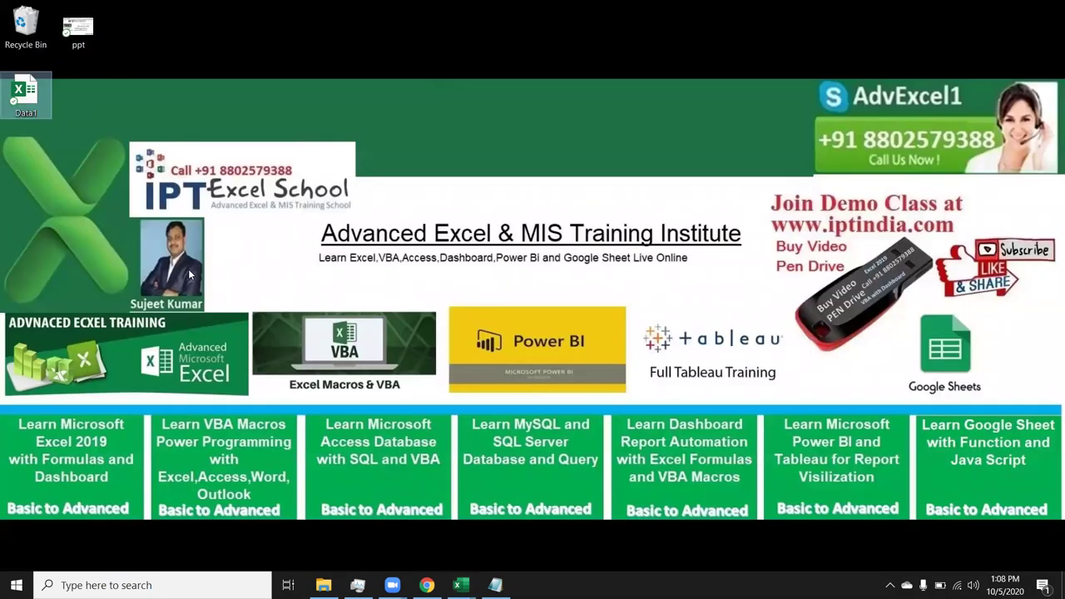